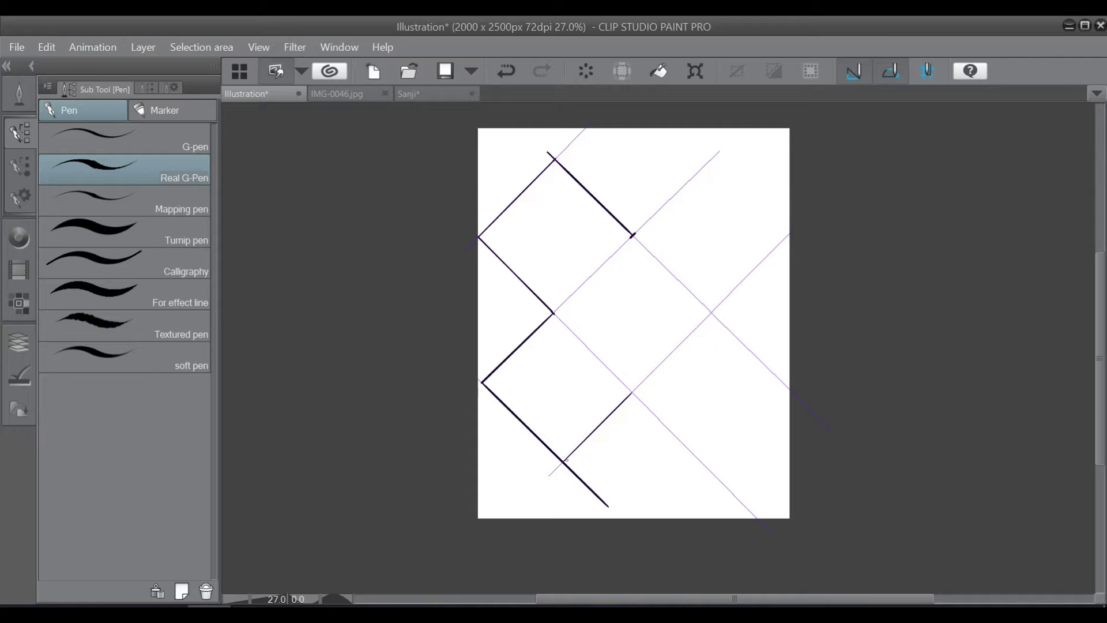
- Hide the ruler layer and duplicate the Layer 2 line drawing
left_click(19, 342)
left_click(53, 207)
left_click(47, 47)
left_click(47, 47)
right_click(134, 184)
left_click(178, 271)
- Place the copy, mirrored horizontally, as the right half of the X outline and merge it with the layer below
left_click(47, 47)
mouse_move(123, 367)
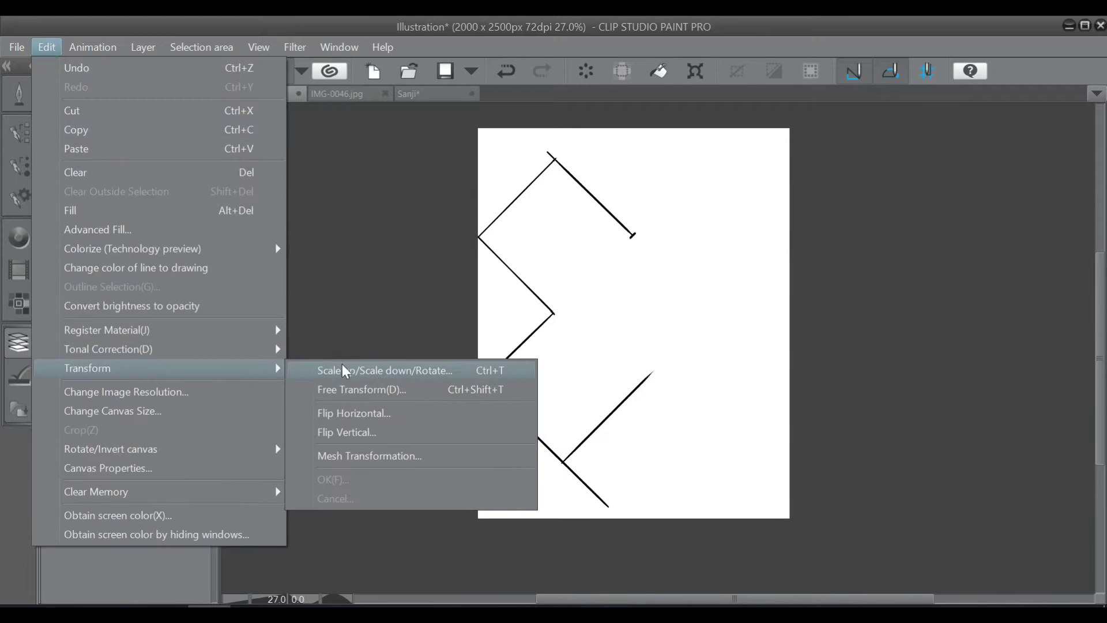
left_click(345, 371)
left_click_drag(620, 332, 741, 331)
left_click(174, 502)
right_click(153, 184)
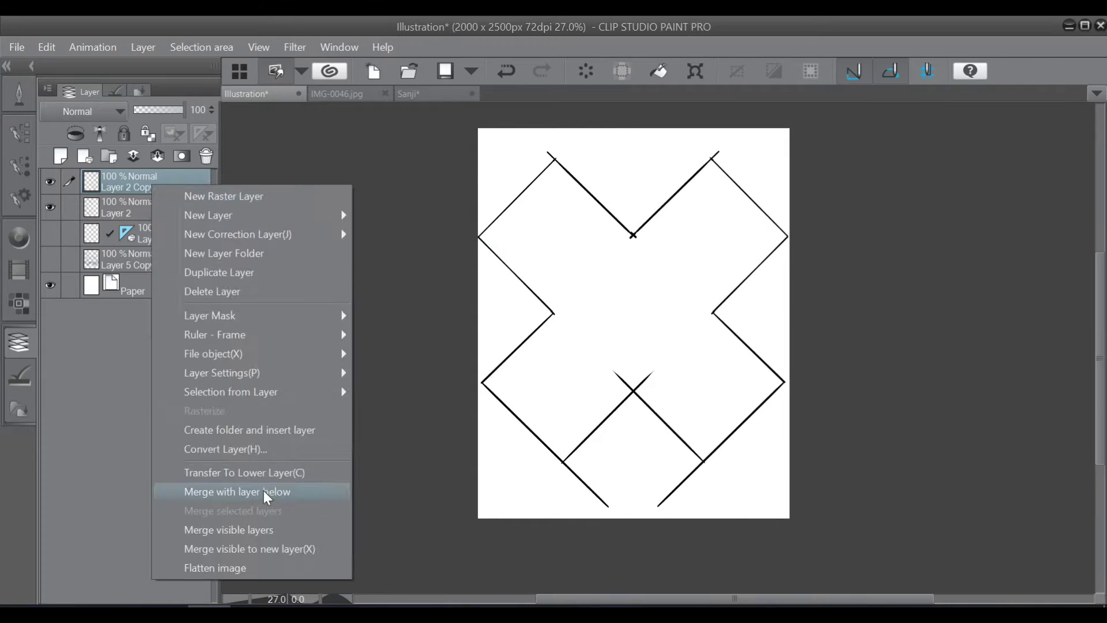
left_click(248, 491)
- Erase the line ends that cross above the X outline's lower inner point
scroll(649, 372, "up", 3)
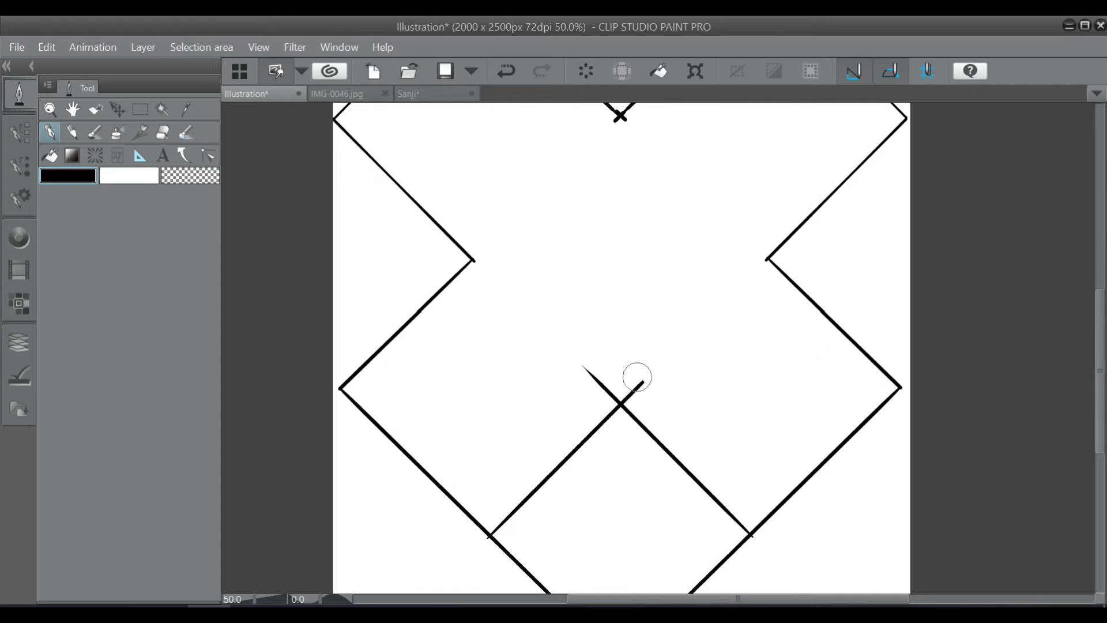
left_click_drag(583, 369, 579, 382)
scroll(603, 384, "up", 1)
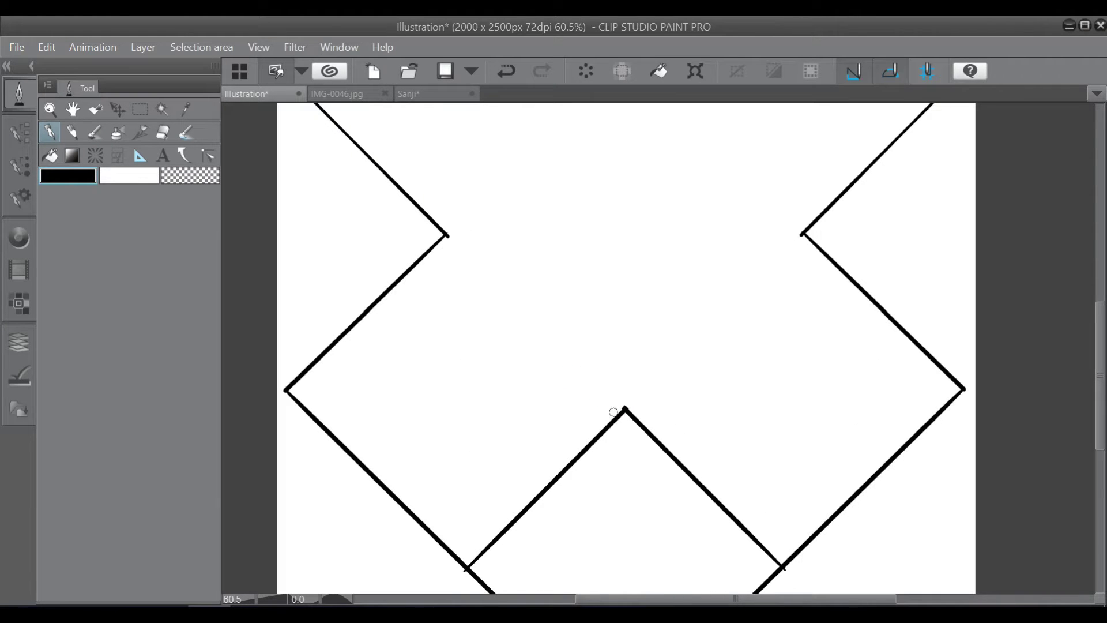
- Erase the line segments extending below the two lower corners of the X outline
scroll(789, 419, "down", 3)
left_click_drag(795, 409, 780, 423)
left_click_drag(471, 416, 570, 515)
mouse_move(682, 513)
left_mouse_down()
mouse_move(716, 462)
mouse_move(764, 475)
mouse_move(776, 438)
left_mouse_up()
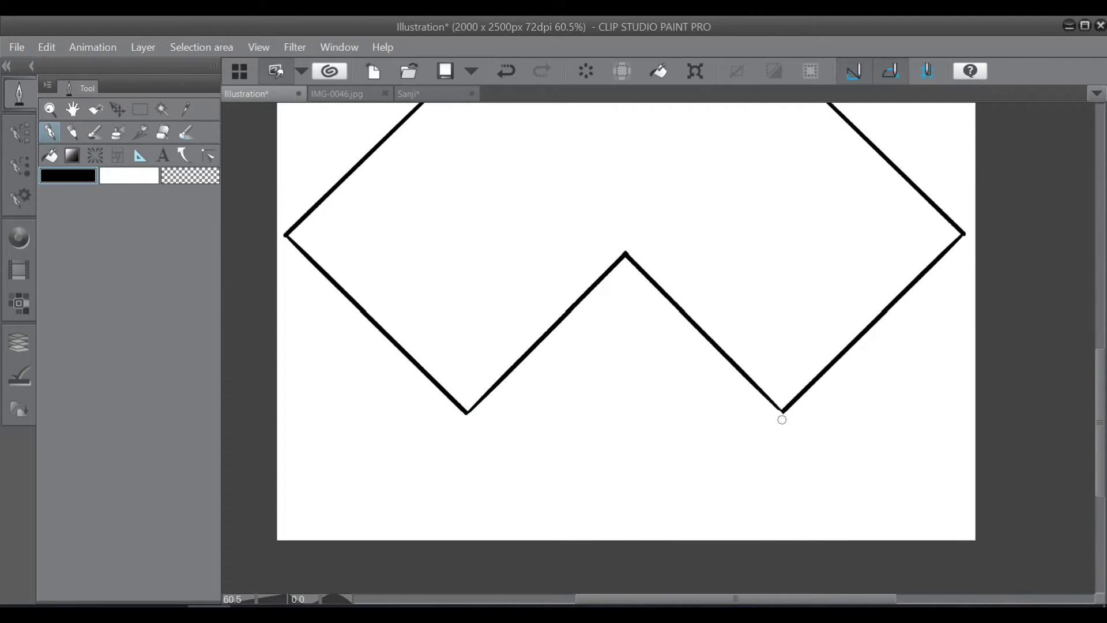
key("ctrl+z")
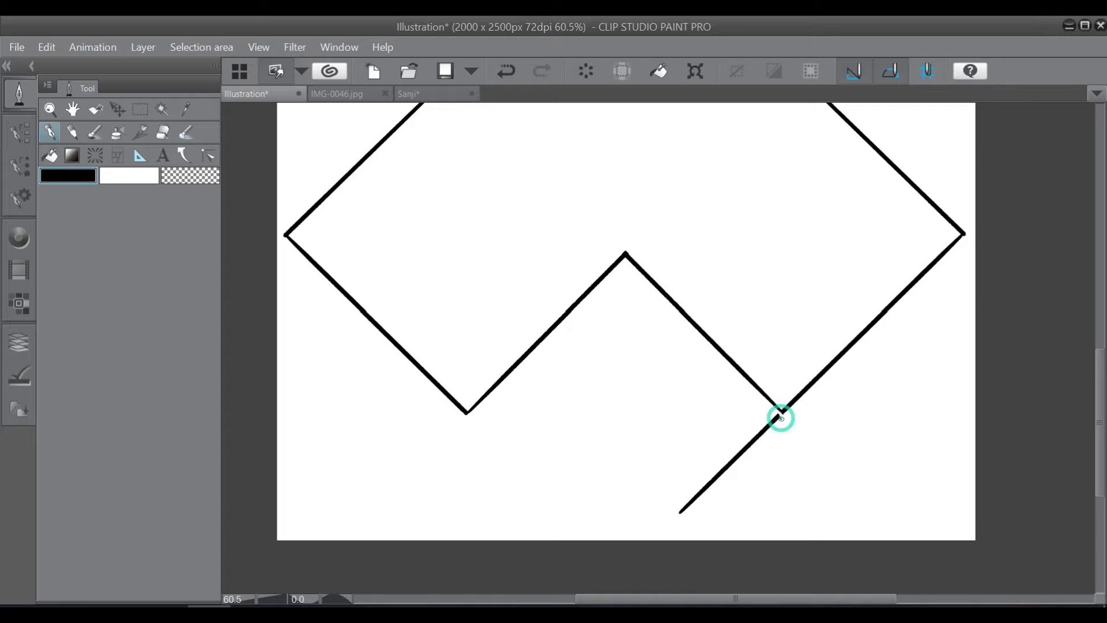
left_click_drag(773, 420, 681, 512)
- Clean up the overshooting line ends at the X outline's upper corners and upper inner point
left_click_drag(1100, 422, 1100, 285)
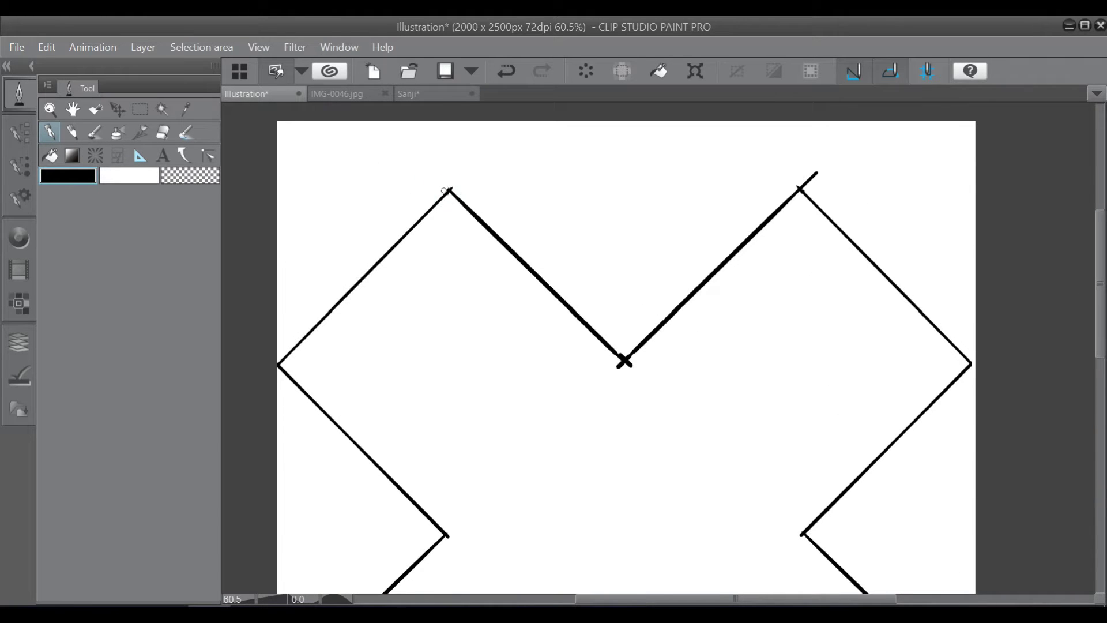
left_click_drag(806, 180, 818, 172)
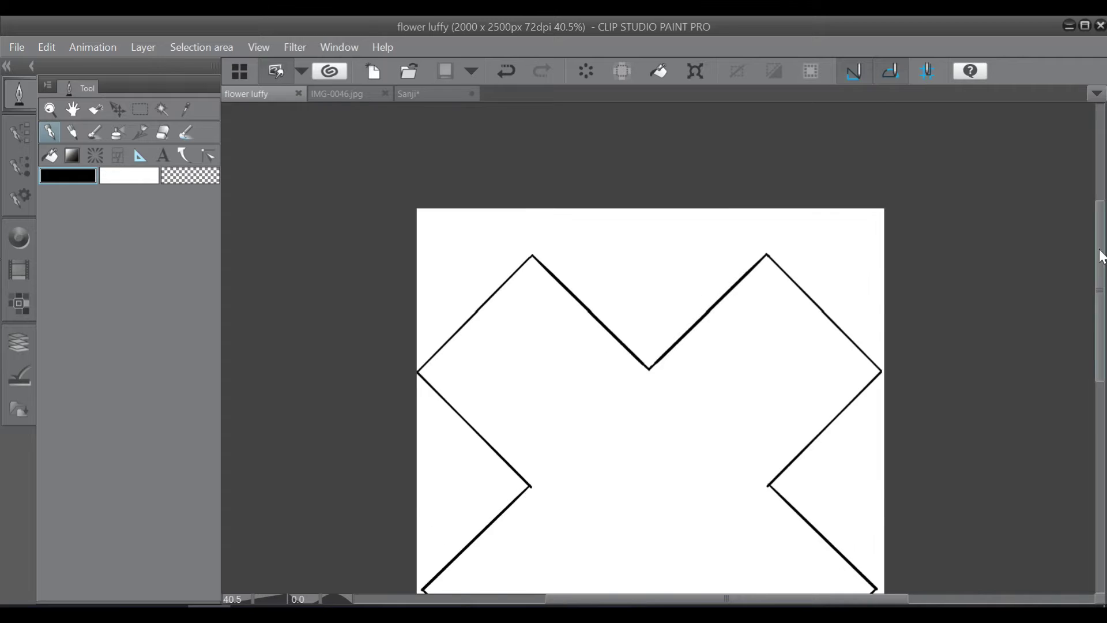
left_click_drag(1101, 254, 1101, 309)
scroll(908, 329, "down", 1)
- Close the Sanji document and add a new layer above the IMG-0046.jpg photo for sketching with the Real pencil
left_click(471, 94)
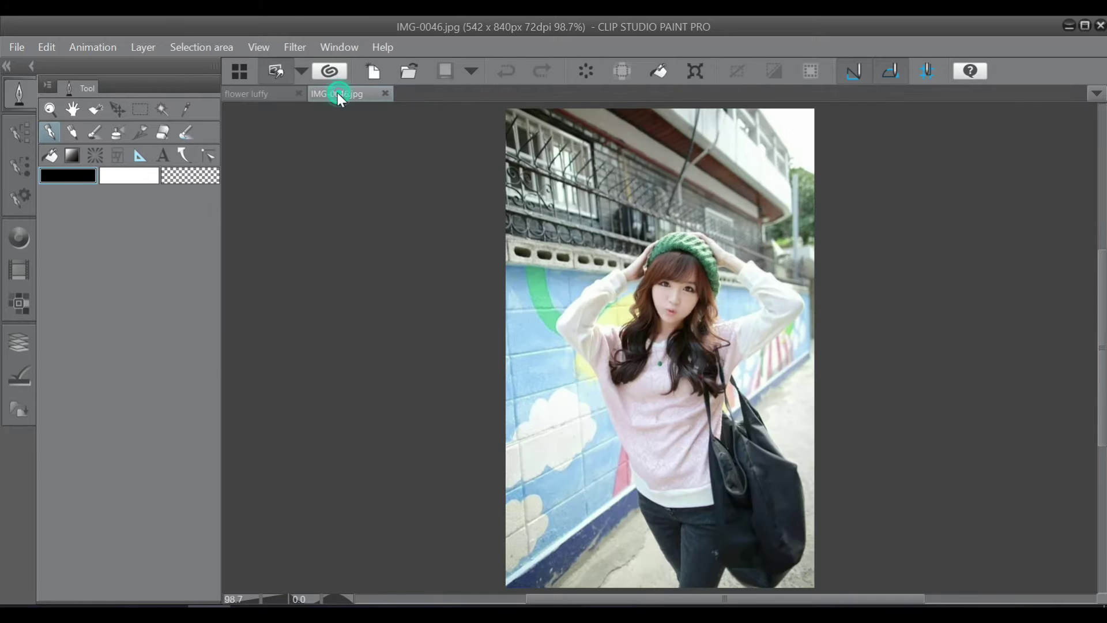
left_click(19, 237)
left_click(20, 134)
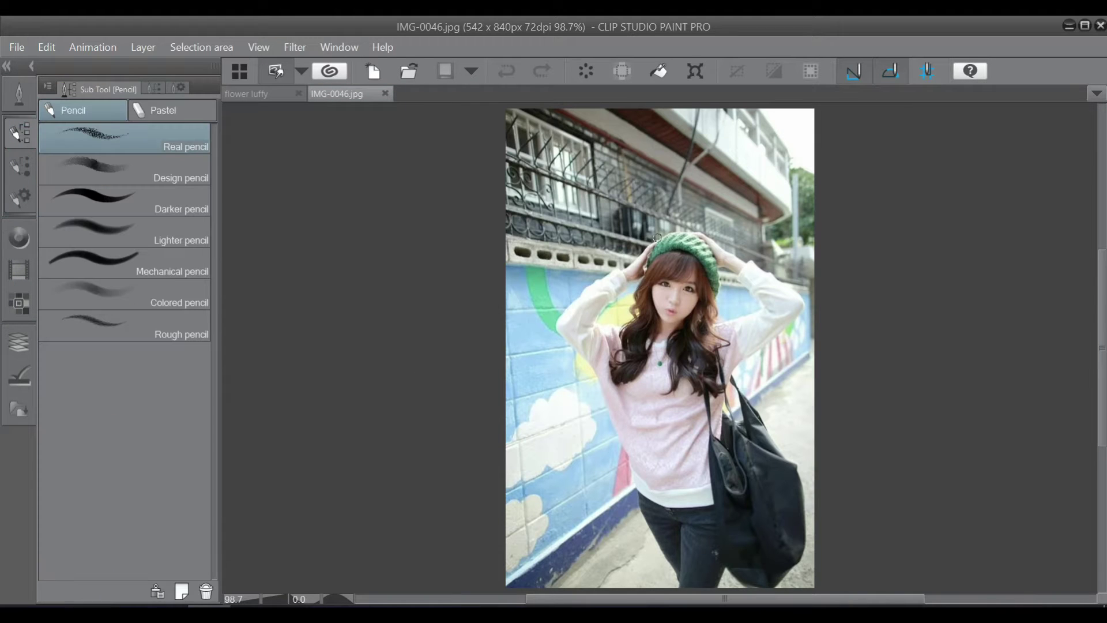
left_click(19, 342)
left_click(85, 156)
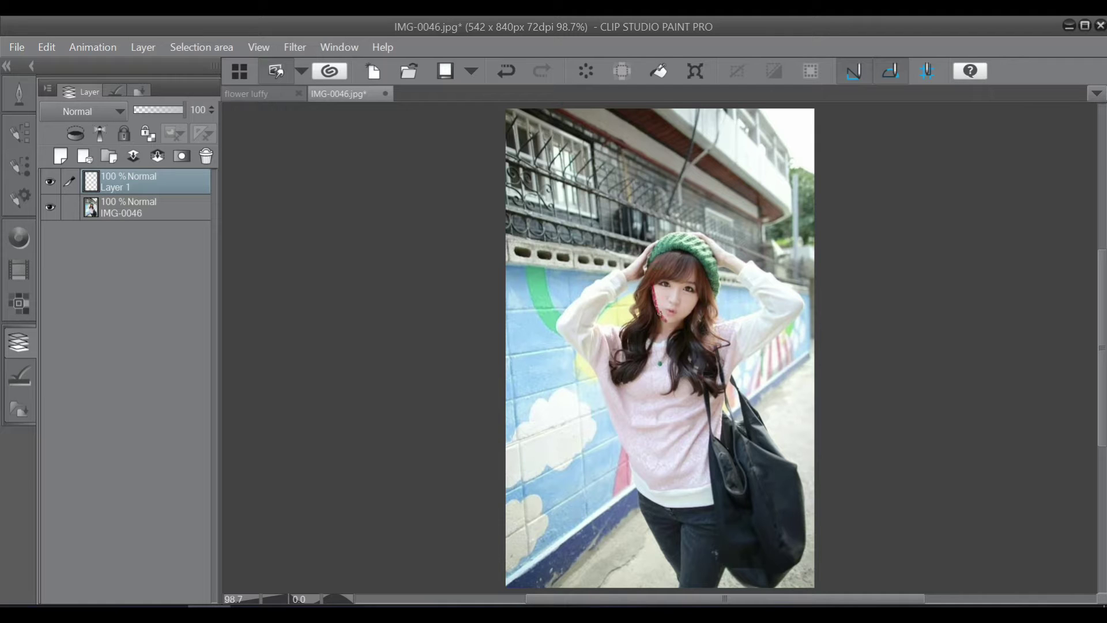
- Trace the woman's face, facial features and head outline in red over the photo
scroll(674, 293, "up", 2)
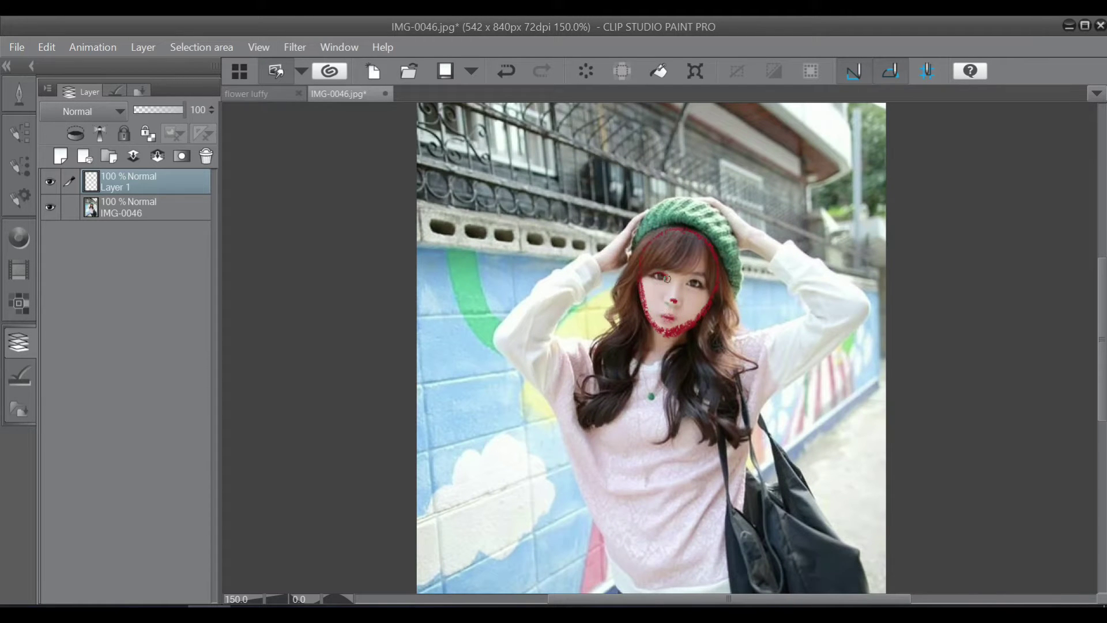
left_click_drag(694, 281, 701, 283)
left_click_drag(634, 296, 642, 312)
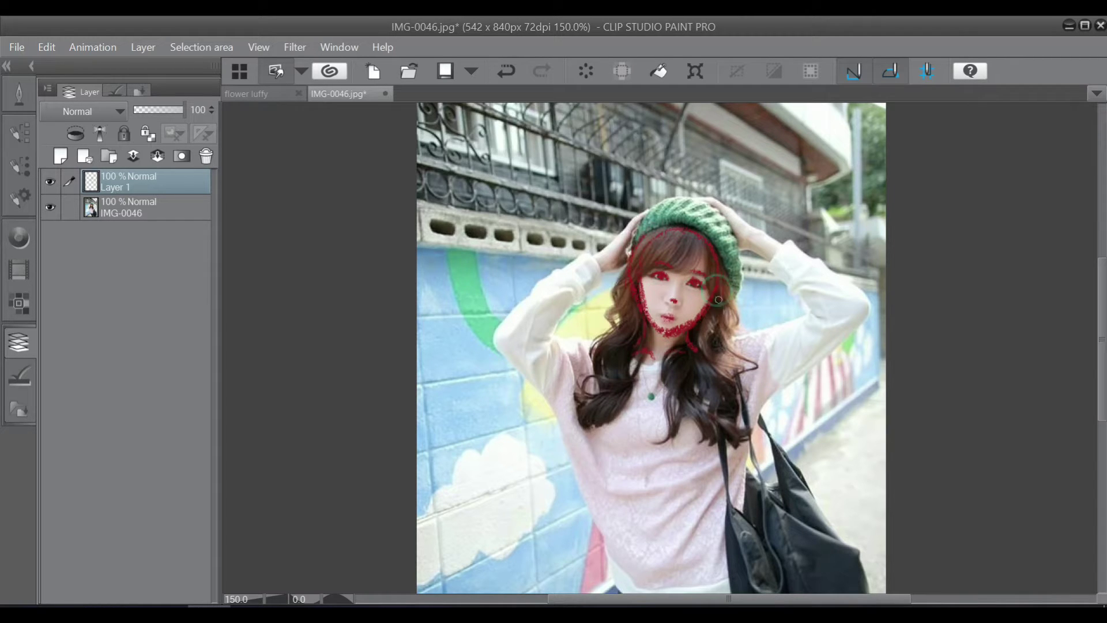
- Trace the shoulder line and the raised arm on the left of the photo, up to the hand
mouse_move(597, 360)
left_mouse_down()
mouse_move(506, 335)
mouse_move(637, 346)
mouse_move(497, 340)
mouse_move(574, 417)
left_mouse_up()
left_click_drag(698, 343, 750, 335)
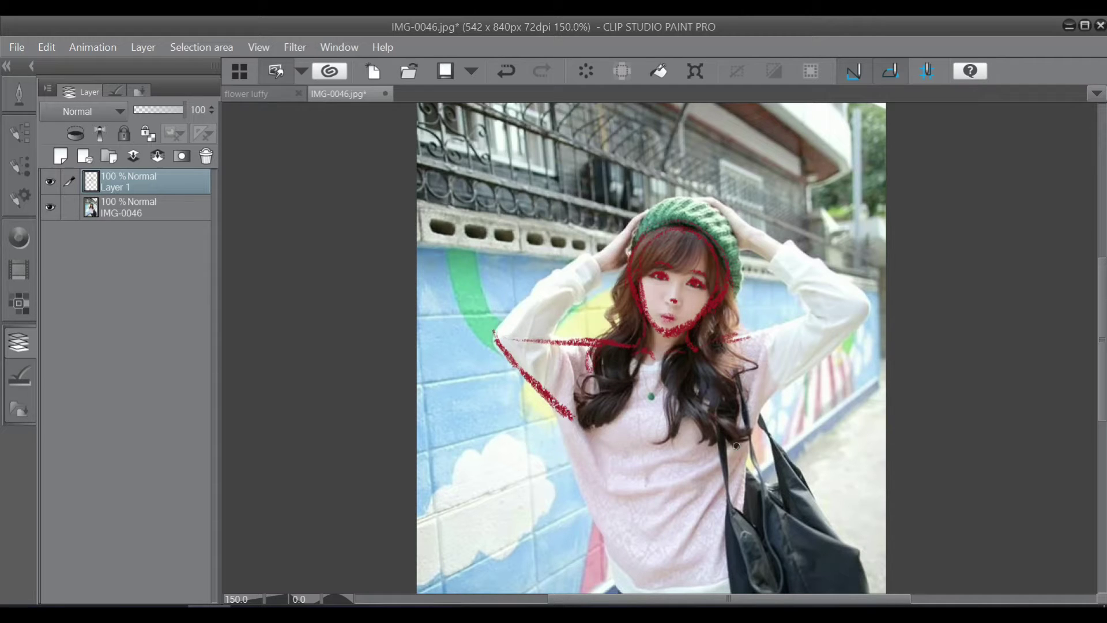
mouse_move(603, 255)
left_mouse_down()
mouse_move(496, 335)
mouse_move(608, 270)
left_mouse_up()
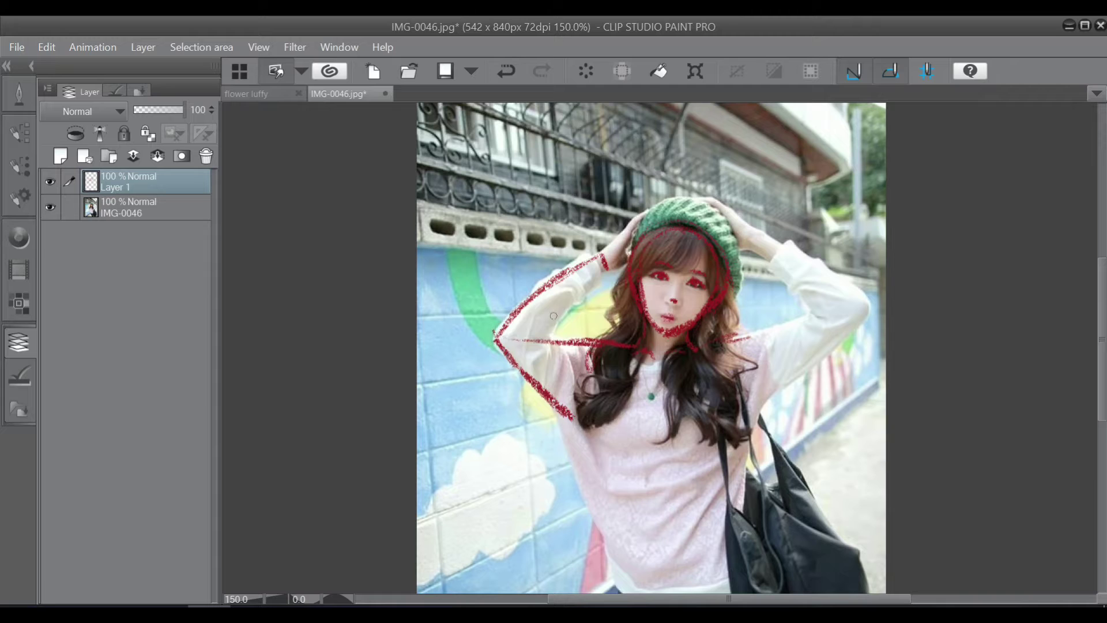
left_click_drag(561, 317, 545, 335)
left_click_drag(552, 336, 508, 342)
mouse_move(603, 254)
left_mouse_down()
mouse_move(641, 214)
mouse_move(627, 266)
left_mouse_up()
- Trace both sides of the upper torso and the raised arm on the right of the photo
left_click_drag(743, 354, 745, 394)
left_click_drag(588, 361, 610, 523)
left_click_drag(747, 404, 738, 513)
mouse_move(727, 341)
left_mouse_down()
mouse_move(868, 311)
mouse_move(750, 410)
left_mouse_up()
left_click_drag(779, 267, 868, 311)
left_click_drag(699, 198, 763, 233)
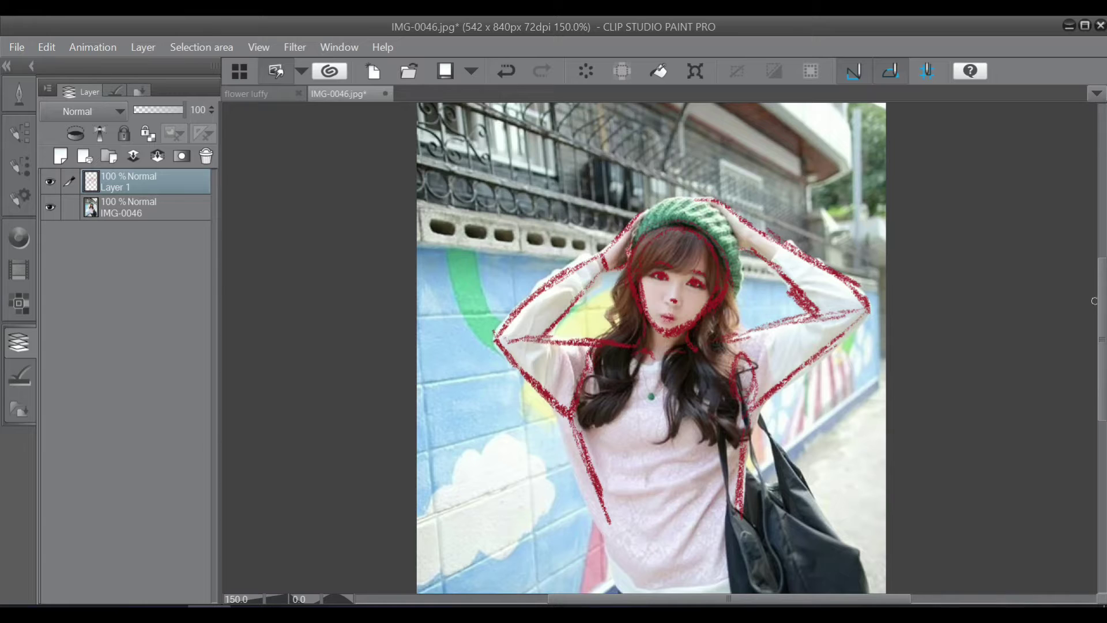
- Trace the lower torso sides and the curved hem of the sweater
left_click_drag(1102, 303, 1102, 332)
left_click_drag(604, 412, 623, 542)
left_click_drag(629, 496, 735, 501)
left_click_drag(743, 375, 755, 491)
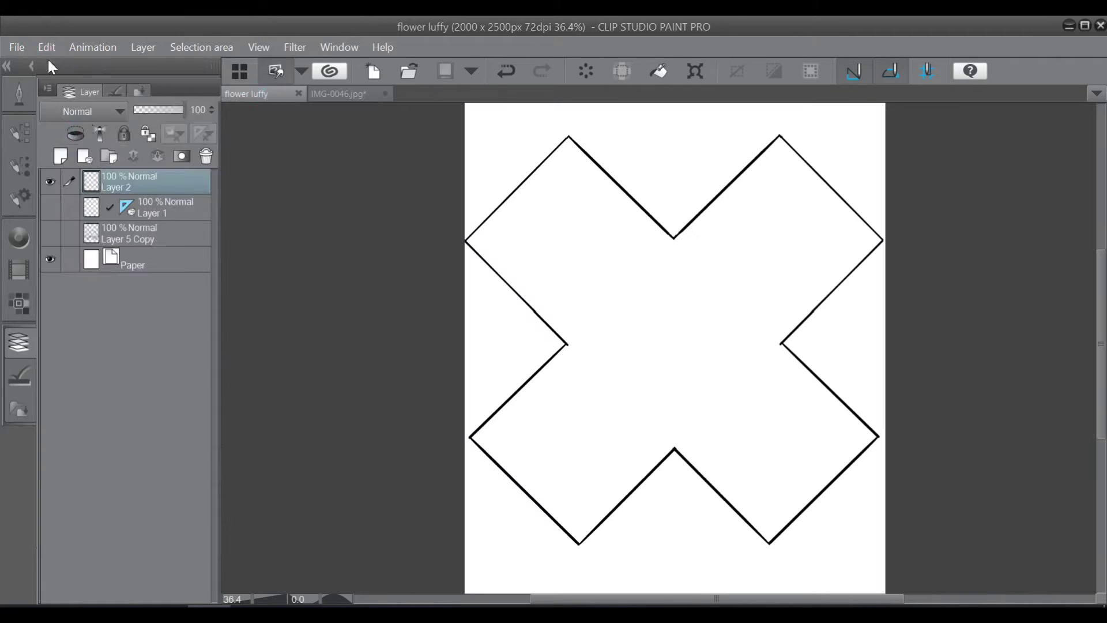
- Paste the traced pose into the flower luffy document and enlarge it to fit the X outline
key("ctrl+v")
key("ctrl+t")
left_click_drag(606, 278, 846, 505)
left_click_drag(695, 406, 723, 431)
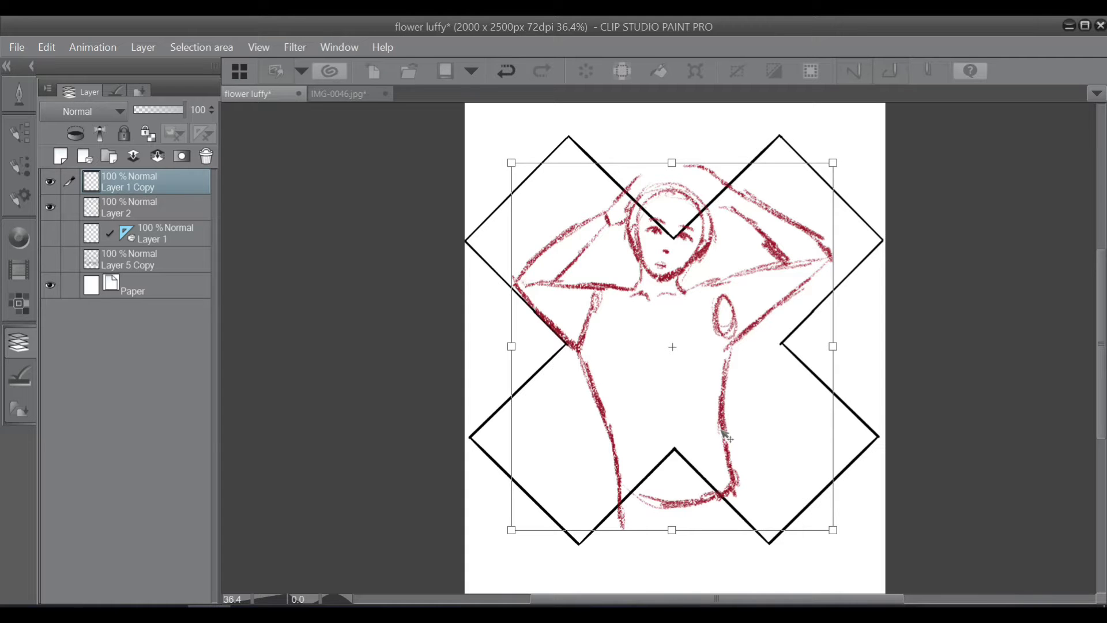
left_click(210, 430)
left_click(476, 255)
- Fade the pasted pose layer to 30% opacity and add a new layer above it
left_click(149, 109)
left_click(60, 155)
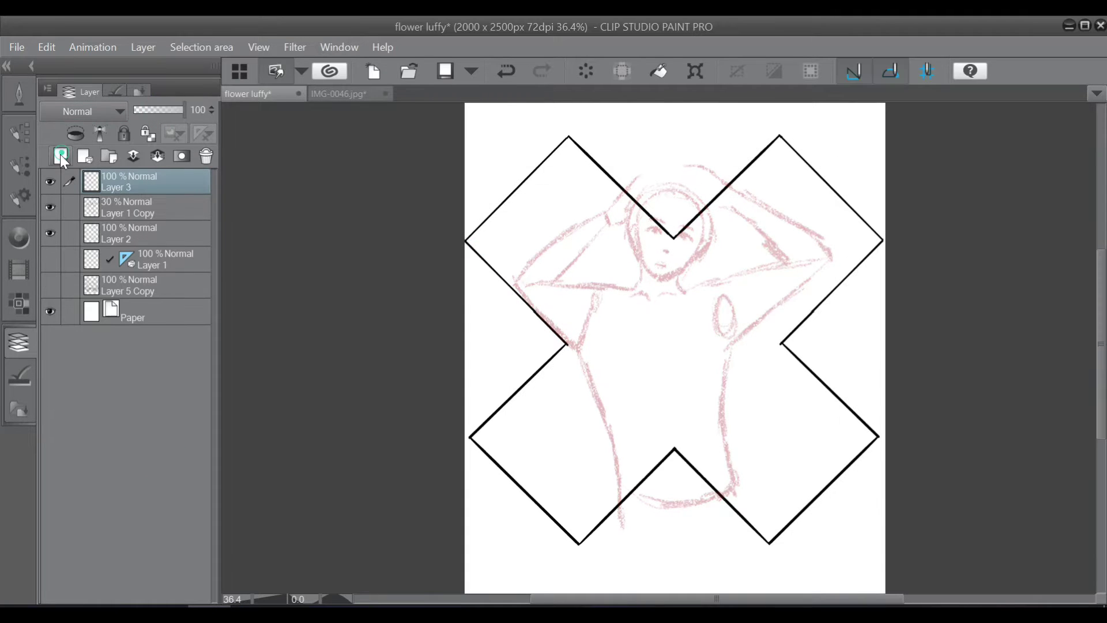
- Sketch the character's jawline and upper eye lines over the faded face
scroll(681, 226, "up", 1)
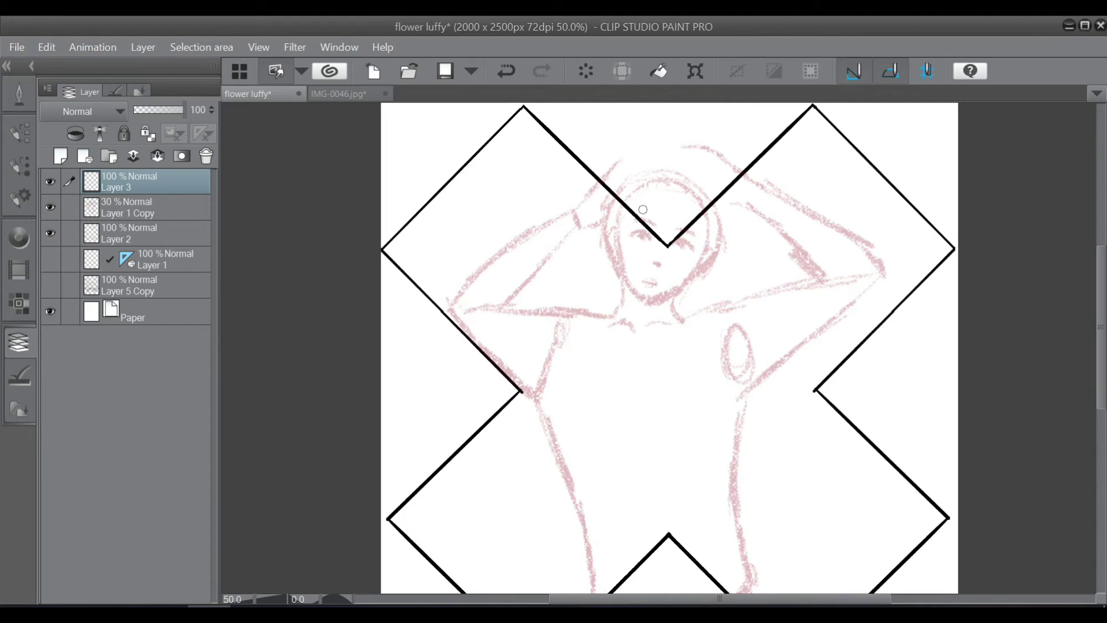
mouse_move(618, 223)
left_mouse_down()
mouse_move(645, 301)
mouse_move(633, 295)
left_mouse_up()
mouse_move(627, 246)
left_mouse_down()
mouse_move(642, 229)
mouse_move(653, 242)
left_mouse_up()
mouse_move(675, 238)
left_mouse_down()
mouse_move(686, 232)
mouse_move(695, 251)
left_mouse_up()
- Reduce the opacity of the X outline's layer to 34% and return to Layer 3
left_click(167, 232)
left_click_drag(179, 109, 151, 109)
key("ctrl+z")
left_click(172, 226)
left_click(170, 178)
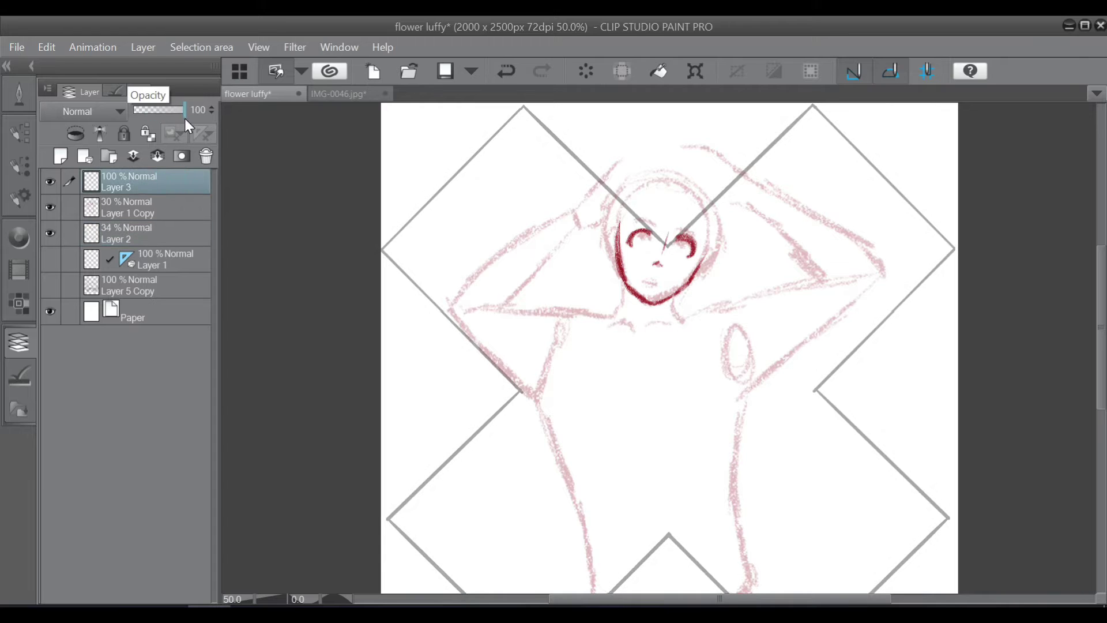
- Sketch the eyes and smile, plus the spiky bangs and the hair on the right side of the face
mouse_move(682, 239)
left_mouse_down()
mouse_move(691, 253)
mouse_move(643, 239)
mouse_move(656, 278)
left_mouse_up()
mouse_move(653, 195)
left_mouse_down()
mouse_move(666, 238)
mouse_move(694, 263)
mouse_move(665, 245)
left_mouse_up()
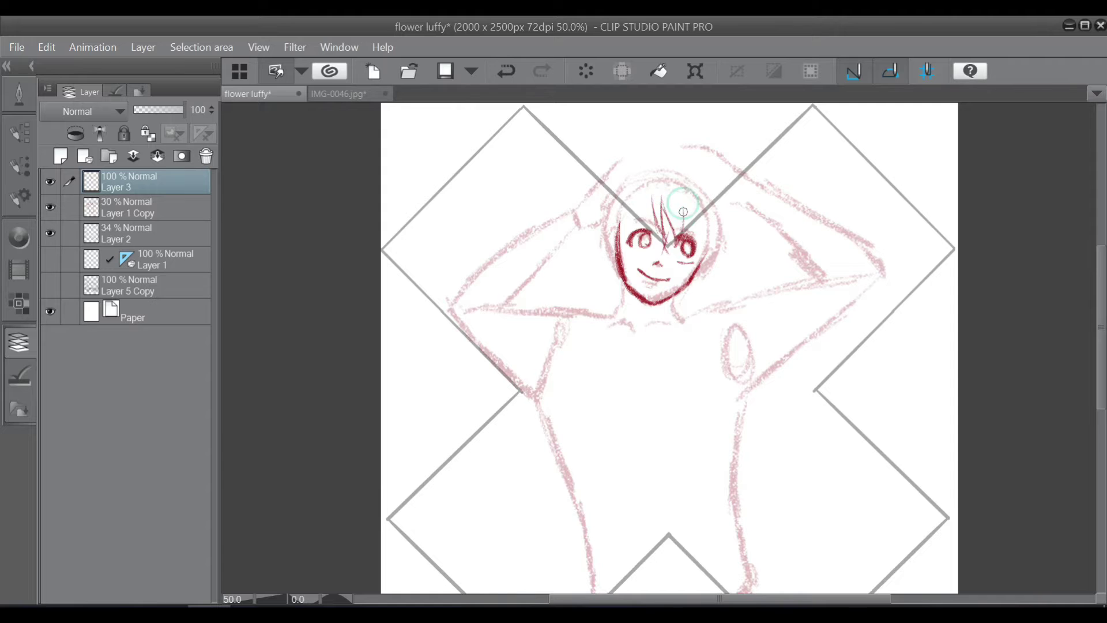
mouse_move(692, 206)
left_mouse_down()
mouse_move(706, 238)
mouse_move(705, 223)
mouse_move(717, 229)
mouse_move(705, 278)
left_mouse_up()
left_click_drag(653, 196, 633, 223)
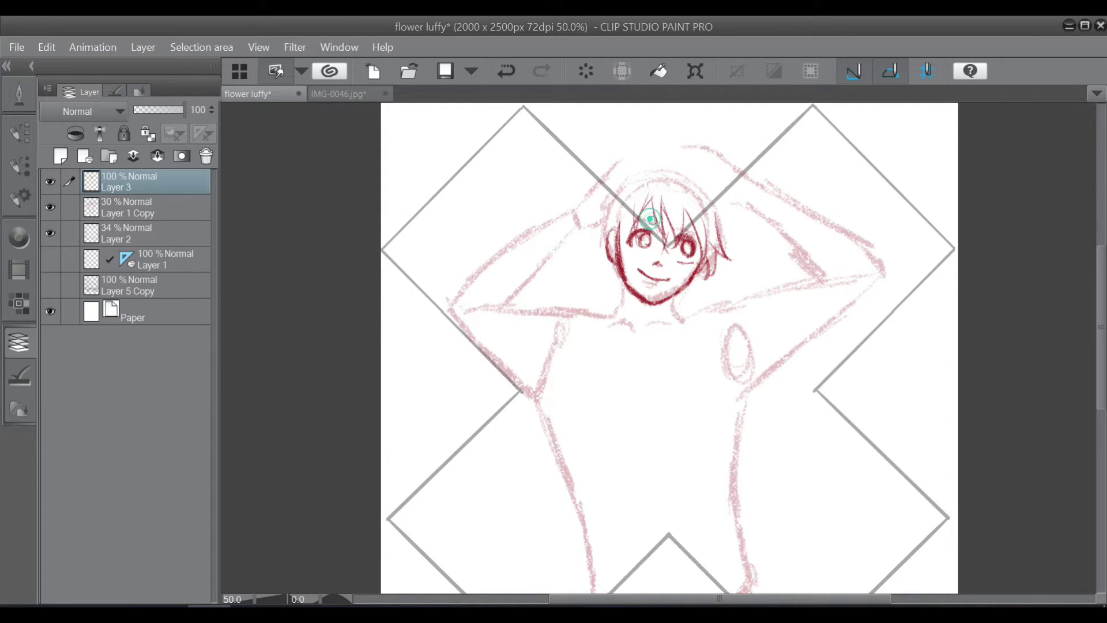
- Rework the mouth into an open smile and sketch the hair tufts around the ear on the left
left_click_drag(650, 286, 670, 281)
left_click_drag(642, 273, 669, 282)
left_click_drag(643, 275, 670, 281)
mouse_move(624, 185)
left_mouse_down()
mouse_move(593, 216)
mouse_move(616, 206)
mouse_move(590, 226)
left_mouse_up()
left_click_drag(610, 267, 610, 289)
left_click_drag(637, 200, 625, 257)
left_click_drag(634, 207, 615, 260)
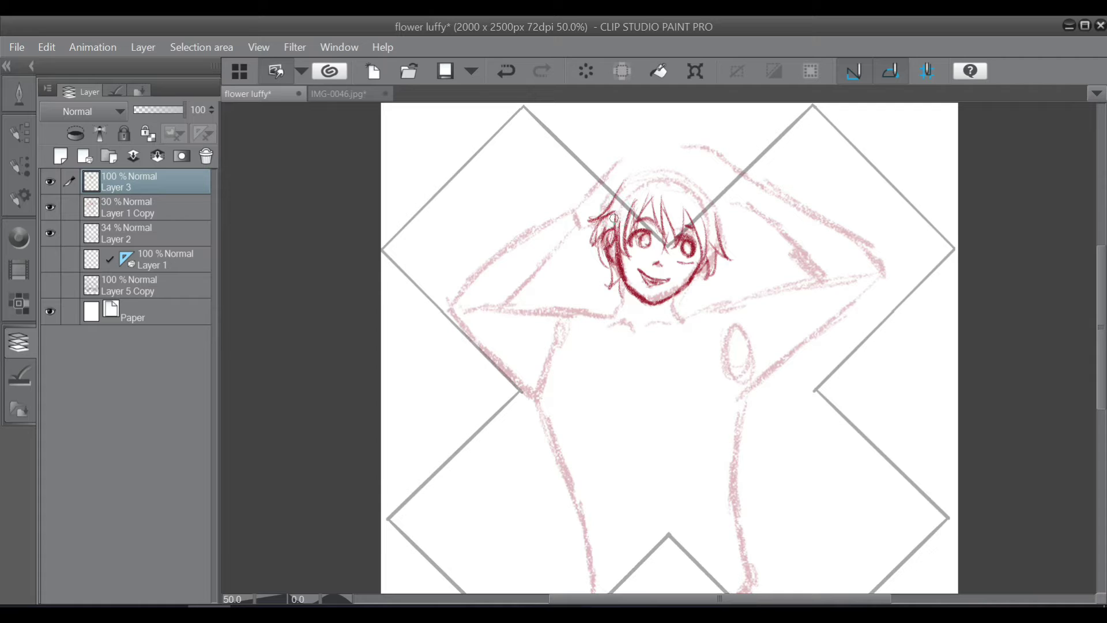
- Sketch a wide-brimmed hat tilted back on the head, strengthening its brim and crown lines
mouse_move(638, 131)
left_mouse_down()
mouse_move(569, 164)
mouse_move(535, 243)
left_mouse_up()
mouse_move(628, 143)
left_mouse_down()
mouse_move(597, 163)
mouse_move(579, 195)
mouse_move(603, 176)
mouse_move(539, 261)
left_mouse_up()
mouse_move(579, 197)
left_mouse_down()
mouse_move(529, 290)
mouse_move(620, 284)
left_mouse_up()
mouse_move(602, 184)
left_mouse_down()
mouse_move(706, 131)
mouse_move(716, 193)
left_mouse_up()
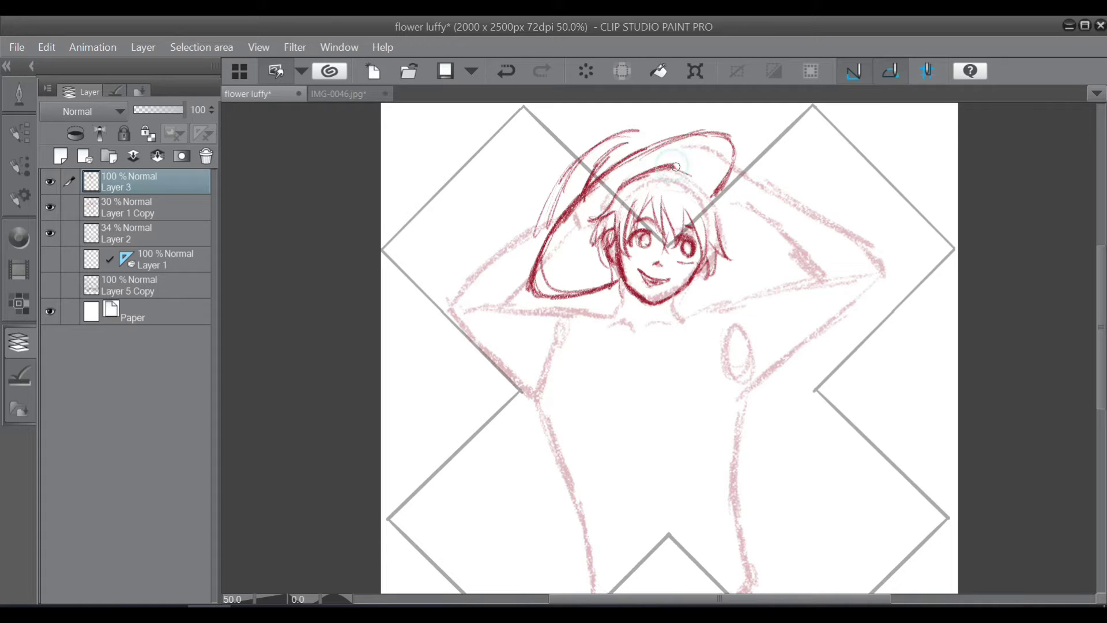
left_click_drag(623, 186, 700, 165)
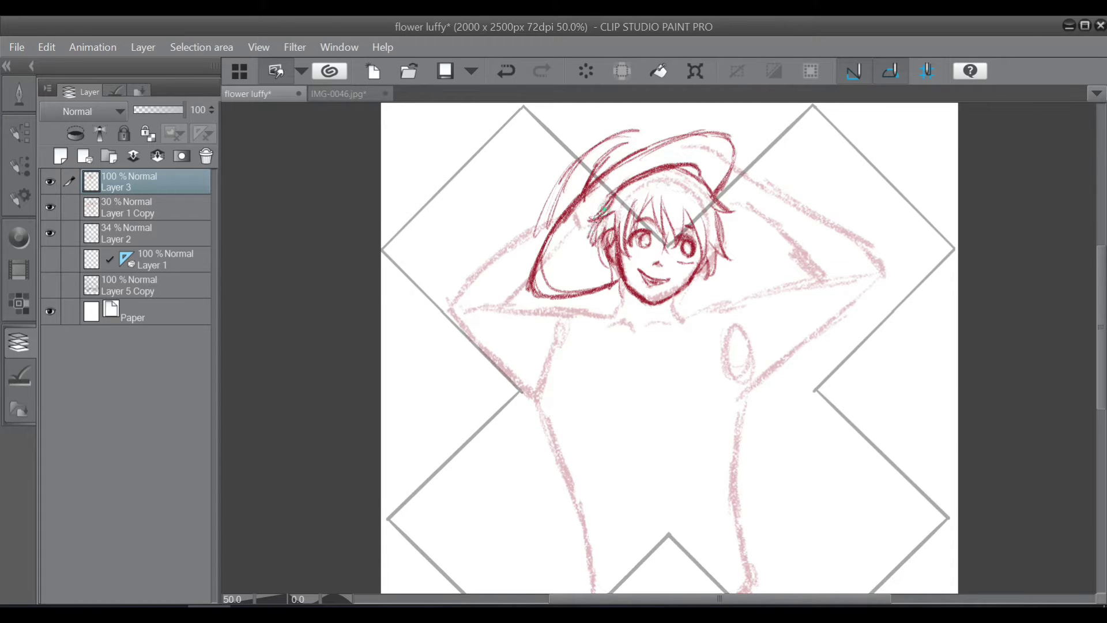
mouse_move(596, 163)
left_mouse_down()
mouse_move(567, 206)
mouse_move(651, 138)
left_mouse_up()
left_click_drag(587, 187, 662, 142)
left_click_drag(699, 136, 725, 145)
- Sketch the neck and shoulder lines, and the raised arm and torso side on the left of the figure
left_click_drag(622, 282, 606, 326)
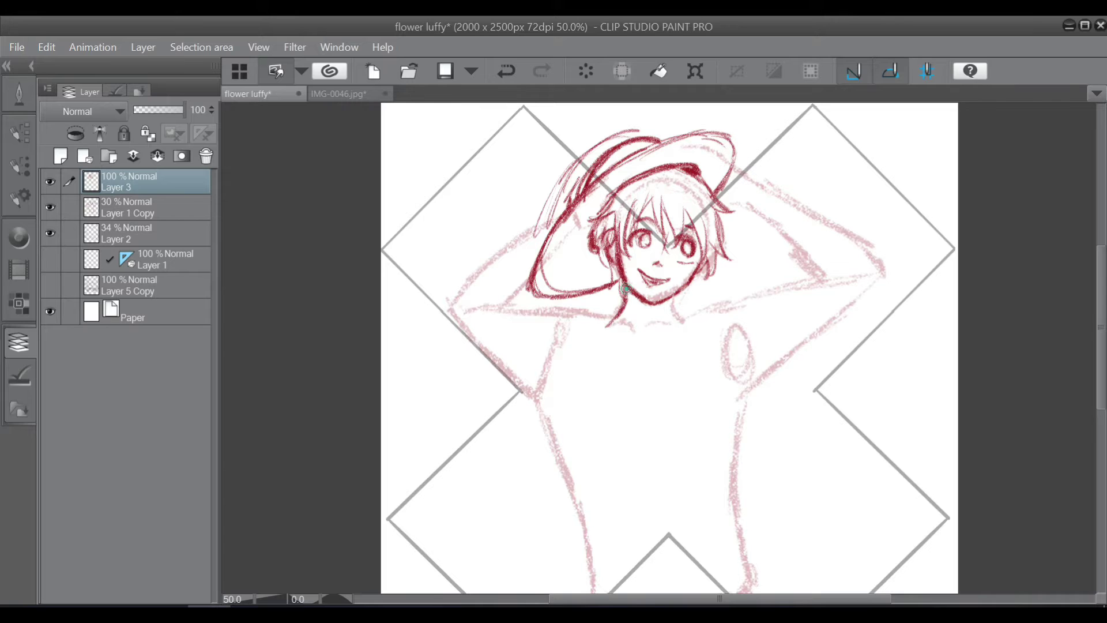
mouse_move(681, 290)
left_mouse_down()
mouse_move(686, 319)
mouse_move(726, 310)
left_mouse_up()
mouse_move(568, 212)
left_mouse_down()
mouse_move(452, 303)
mouse_move(611, 326)
left_mouse_up()
mouse_move(453, 280)
left_mouse_down()
mouse_move(456, 334)
mouse_move(542, 403)
mouse_move(577, 502)
left_mouse_up()
- Sketch the torso's right side and extend its left side down towards the waist
left_click_drag(747, 363, 720, 449)
left_click_drag(727, 416, 747, 562)
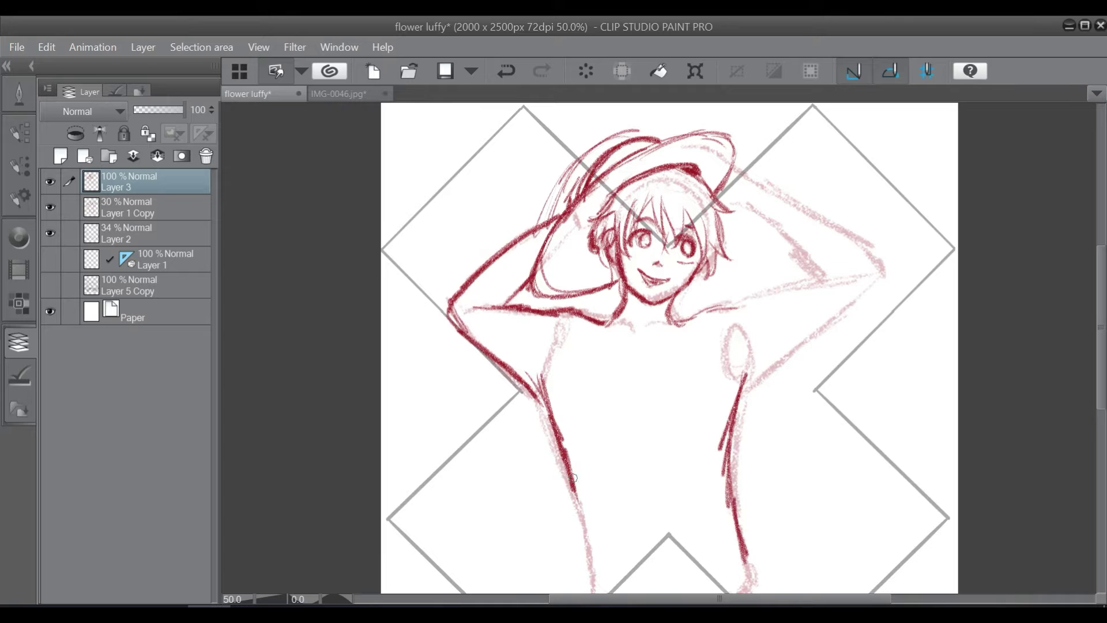
left_click_drag(570, 476, 582, 591)
- Sketch the raised arm on the right of the figure, from the hat to the elbow and armpit
mouse_move(722, 195)
left_mouse_down()
mouse_move(752, 206)
mouse_move(824, 274)
left_mouse_up()
left_click_drag(741, 167, 877, 259)
left_click_drag(812, 266, 835, 276)
mouse_move(473, 307)
left_mouse_down()
mouse_move(516, 303)
mouse_move(610, 325)
mouse_move(825, 276)
mouse_move(744, 396)
left_mouse_up()
left_click_drag(450, 312, 548, 415)
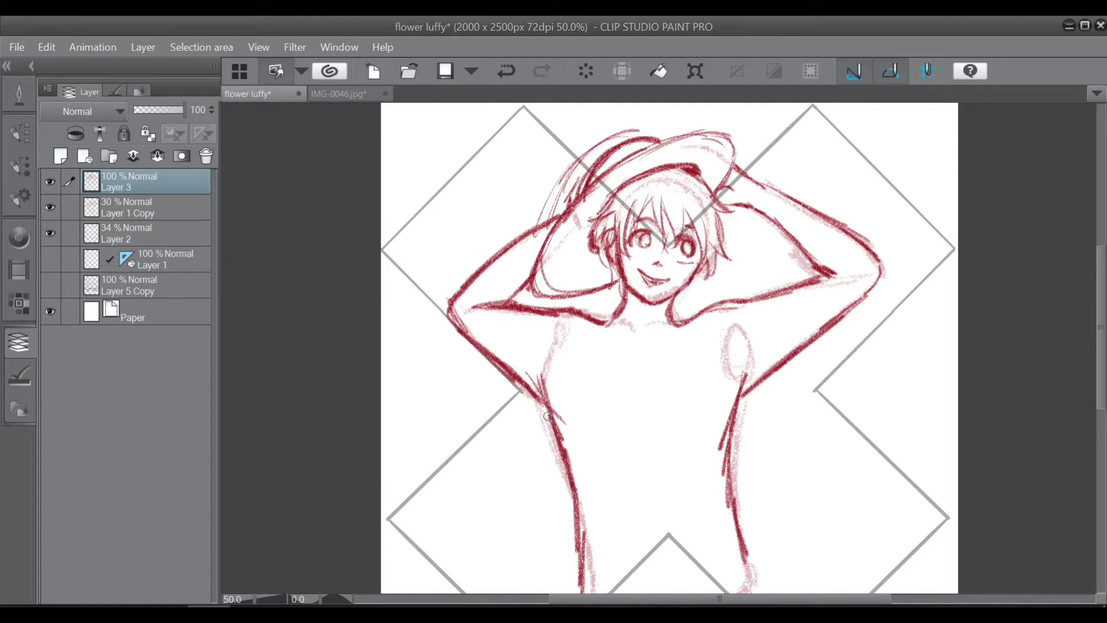
- Darken the lines at both armpits and along both sides of the torso
left_click_drag(521, 379, 542, 388)
left_click_drag(537, 374, 575, 452)
left_click_drag(772, 366, 744, 382)
left_click_drag(829, 319, 743, 384)
left_click_drag(751, 364, 721, 498)
left_click_drag(730, 476, 749, 571)
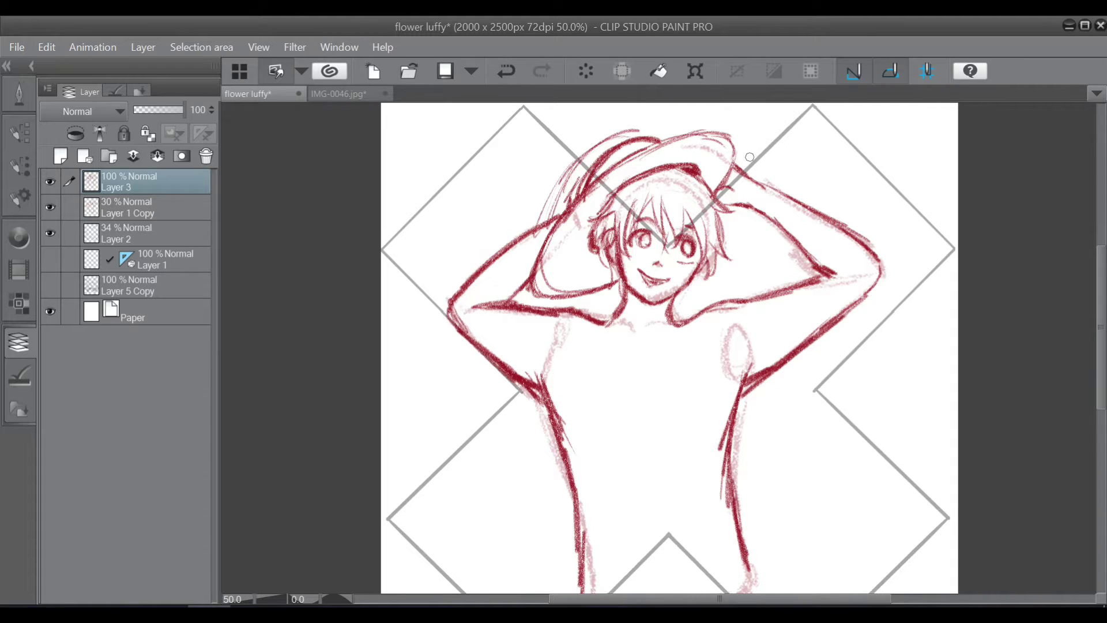
- Extend both torso side lines down to the waist
scroll(749, 157, "down", 3)
left_click_drag(585, 502, 583, 536)
left_click_drag(738, 465, 752, 507)
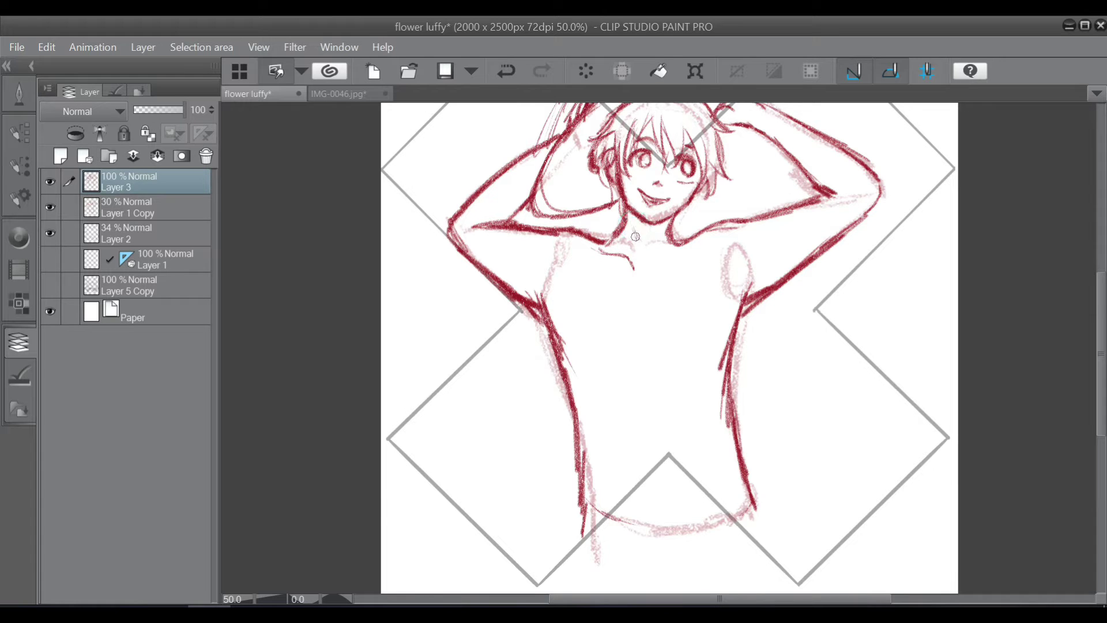
- Sketch the collarbones and short marks on both shoulders
left_click_drag(654, 267, 688, 251)
left_click_drag(630, 259, 634, 268)
left_click_drag(751, 229, 748, 236)
left_click_drag(534, 230, 536, 249)
scroll(571, 173, "up", 3)
mouse_move(577, 212)
left_mouse_down()
mouse_move(612, 186)
mouse_move(728, 152)
left_mouse_up()
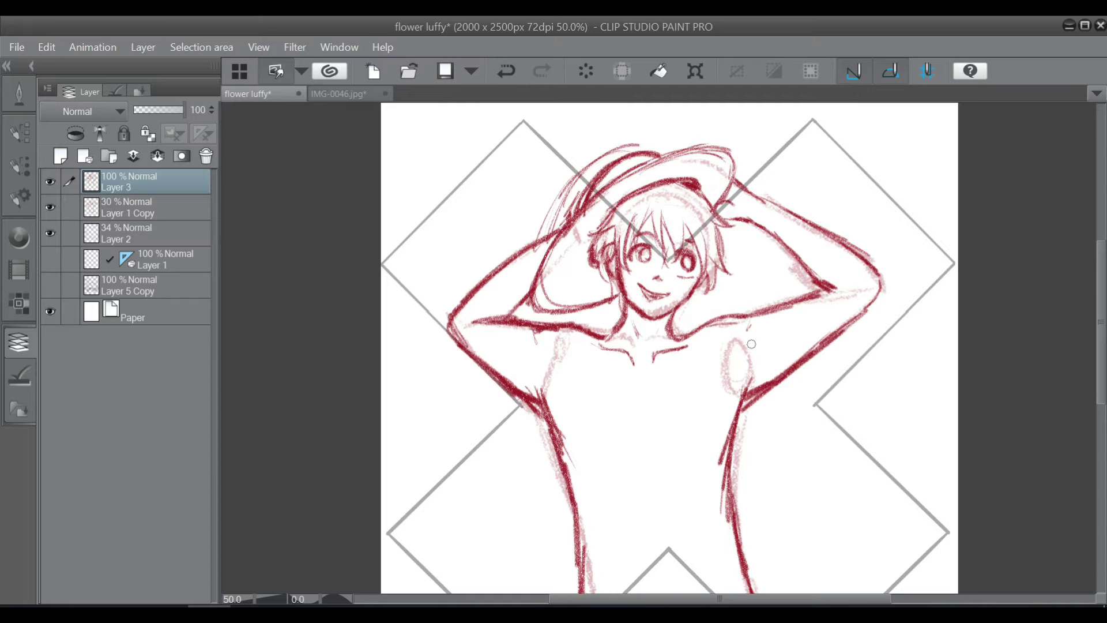
- Sketch an upper arm extending outward from the right shoulder on a new layer, and merge it with the layer below
left_click(64, 158)
left_click_drag(750, 323, 851, 345)
left_click_drag(825, 397, 753, 398)
left_click_drag(744, 315, 860, 355)
left_click_drag(737, 397, 847, 398)
left_click_drag(746, 317, 782, 329)
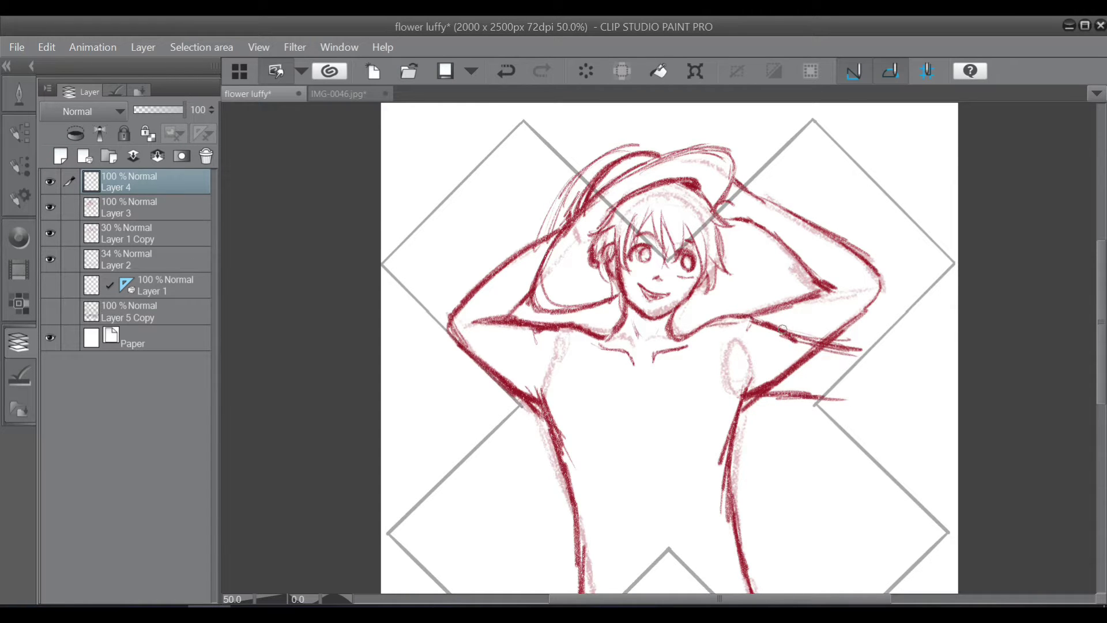
right_click(169, 182)
left_click(242, 488)
- Erase the darker lines of the old raised arm on the right of the figure
left_click_drag(796, 295, 761, 311)
mouse_move(747, 390)
left_mouse_down()
mouse_move(792, 380)
mouse_move(834, 346)
left_mouse_up()
mouse_move(737, 217)
left_mouse_down()
mouse_move(791, 249)
mouse_move(838, 302)
left_mouse_up()
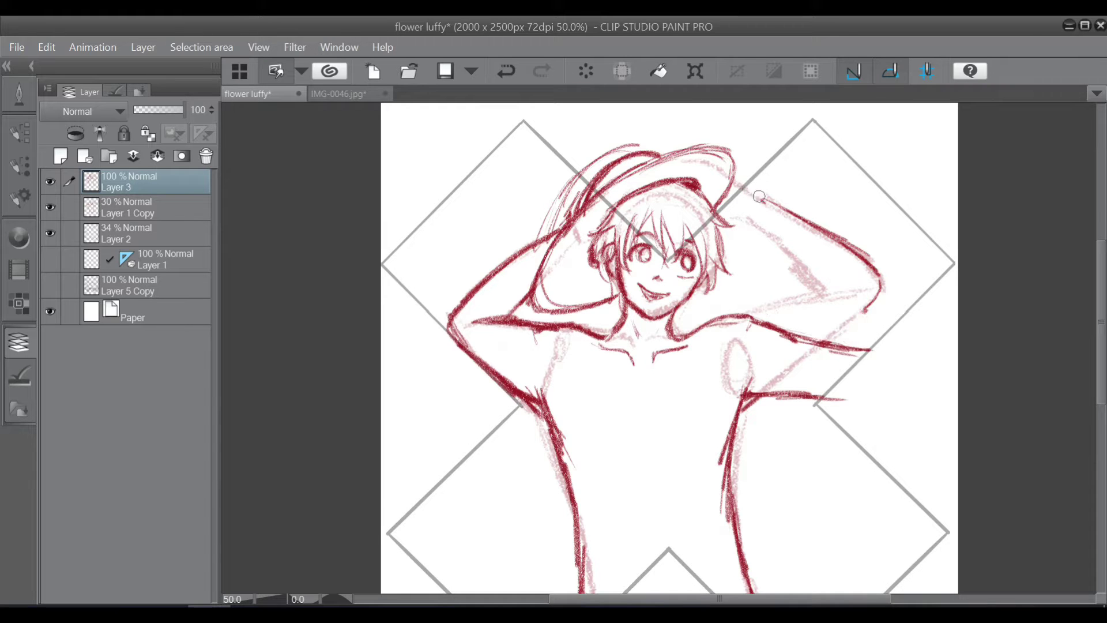
left_click_drag(750, 190, 855, 255)
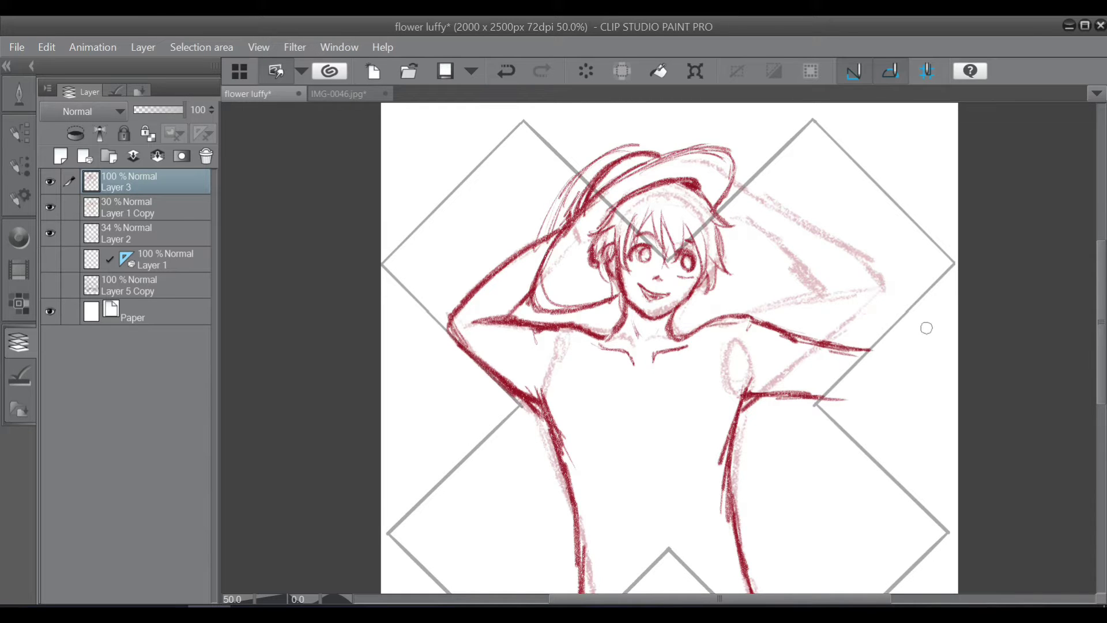
- Erase most of the dark torso side lines between the armpits and the waist
scroll(826, 323, "down", 1)
left_click_drag(1101, 275, 1101, 294)
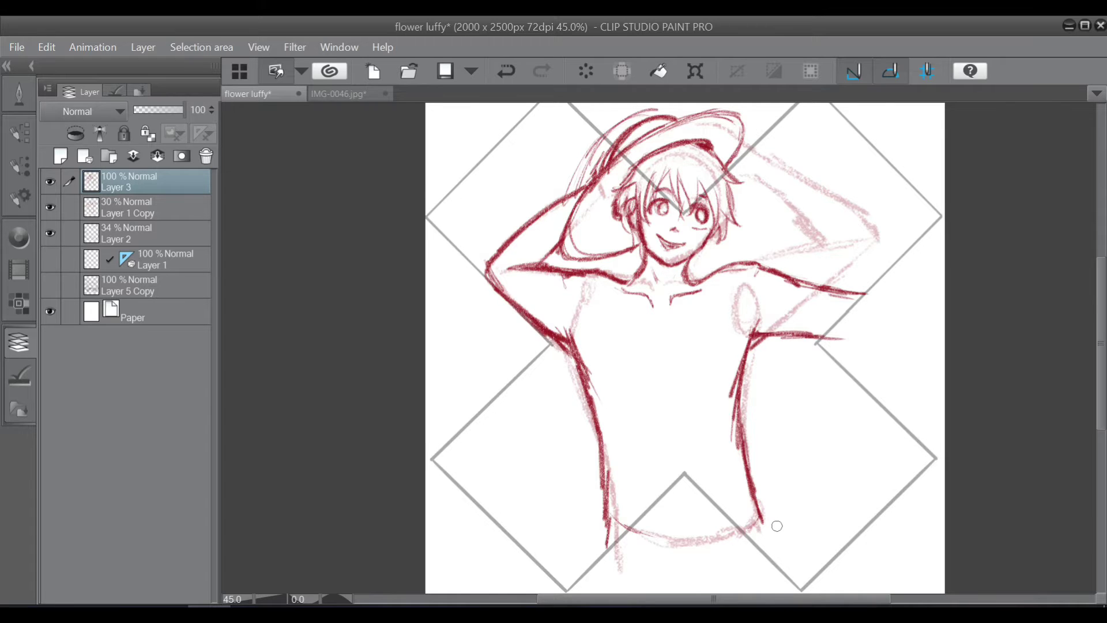
scroll(777, 526, "up", 1)
scroll(777, 526, "down", 2)
left_click_drag(759, 348, 741, 454)
left_click_drag(587, 349, 624, 544)
left_click_drag(598, 355, 623, 440)
key("ctrl+z")
left_click(51, 183)
left_click(50, 181)
left_click_drag(588, 365, 597, 383)
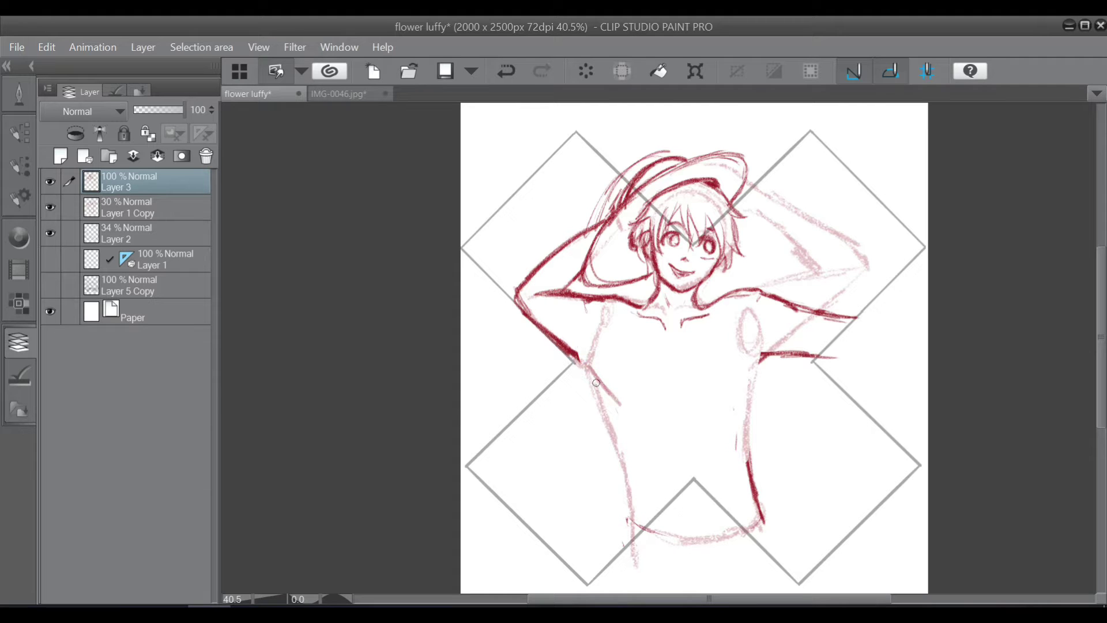
key("ctrl+z")
- Sample the dark red from the raised arm and redraw both torso side lines with the pencil
left_click(19, 94)
left_click(186, 109)
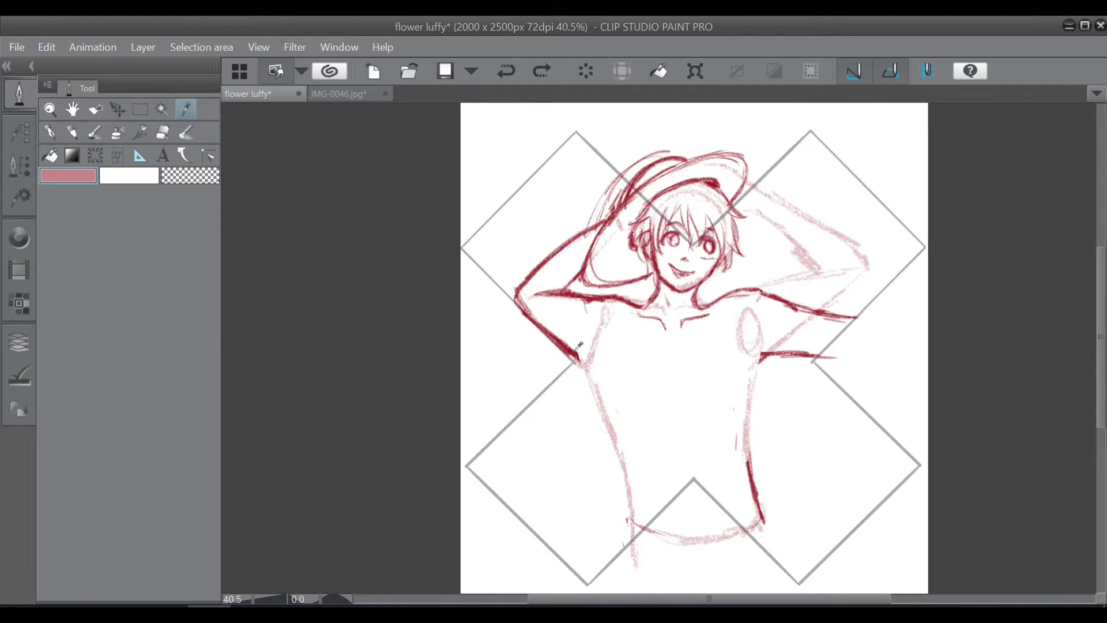
left_click(576, 351)
left_click(72, 133)
mouse_move(576, 370)
left_mouse_down()
mouse_move(600, 385)
mouse_move(630, 537)
left_mouse_up()
mouse_move(761, 353)
left_mouse_down()
mouse_move(747, 421)
mouse_move(749, 530)
left_mouse_up()
- Darken the shoulder lines, the raised arm's outline and the top edge of the outstretched arm
left_click_drag(603, 299, 638, 307)
left_click_drag(537, 322, 594, 358)
left_click_drag(517, 287, 597, 369)
left_click_drag(534, 286, 612, 213)
left_click_drag(567, 287, 579, 275)
left_click_drag(716, 302, 767, 284)
left_click_drag(742, 293, 859, 322)
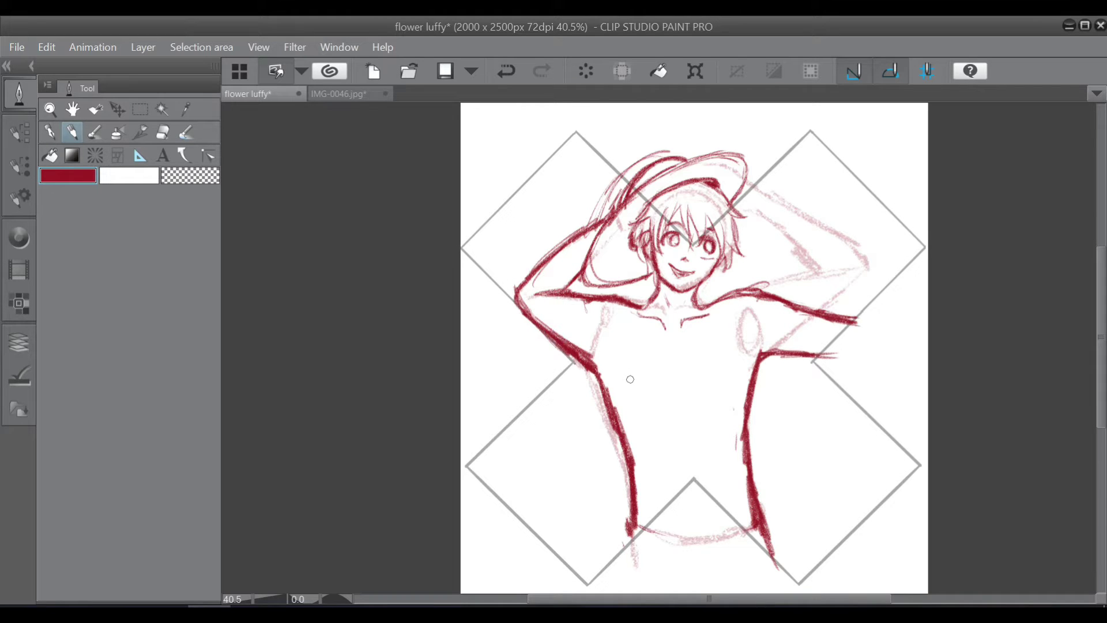
- Sketch a light curve with a short mark across the chest, and replace the outstretched arm with a downward-sloping shoulder and upper arm
left_click_drag(626, 357, 668, 459)
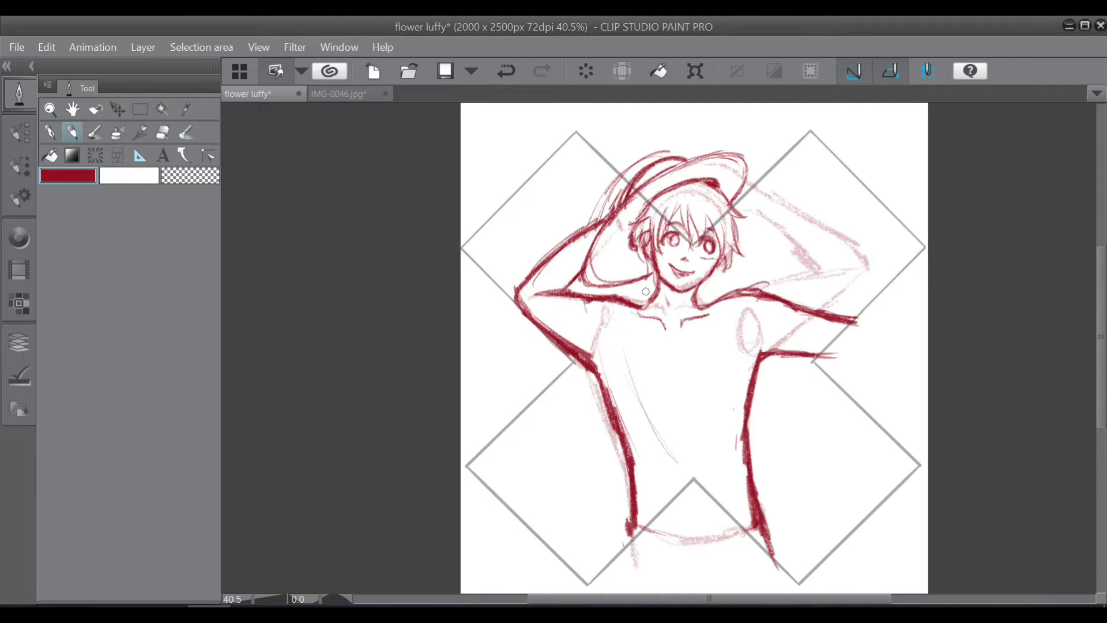
left_click_drag(638, 415, 652, 411)
mouse_move(760, 292)
left_mouse_down()
mouse_move(779, 320)
mouse_move(791, 306)
mouse_move(862, 323)
mouse_move(770, 353)
left_mouse_up()
mouse_move(757, 289)
left_mouse_down()
mouse_move(748, 285)
mouse_move(769, 295)
mouse_move(705, 307)
left_mouse_up()
left_click_drag(758, 291, 818, 346)
left_click_drag(764, 293, 827, 355)
mouse_move(758, 376)
left_mouse_down()
mouse_move(839, 387)
mouse_move(808, 336)
mouse_move(821, 383)
mouse_move(838, 387)
left_mouse_up()
left_click_drag(816, 338, 804, 333)
mouse_move(708, 306)
left_mouse_down()
mouse_move(762, 292)
mouse_move(700, 301)
mouse_move(801, 341)
left_mouse_up()
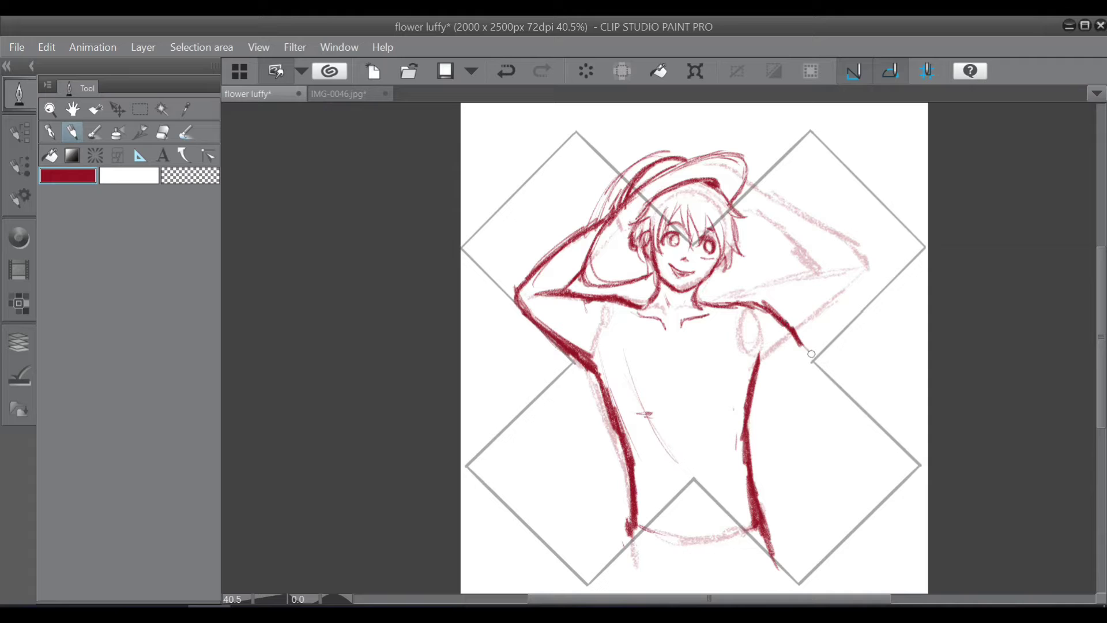
- Draw the underside of the lowered arm and thicken the torso sides and the raised arm's armpit
left_click_drag(757, 376, 794, 384)
left_click_drag(750, 355, 754, 441)
left_click_drag(599, 343, 632, 545)
left_click_drag(555, 334, 599, 365)
left_click_drag(602, 301, 636, 310)
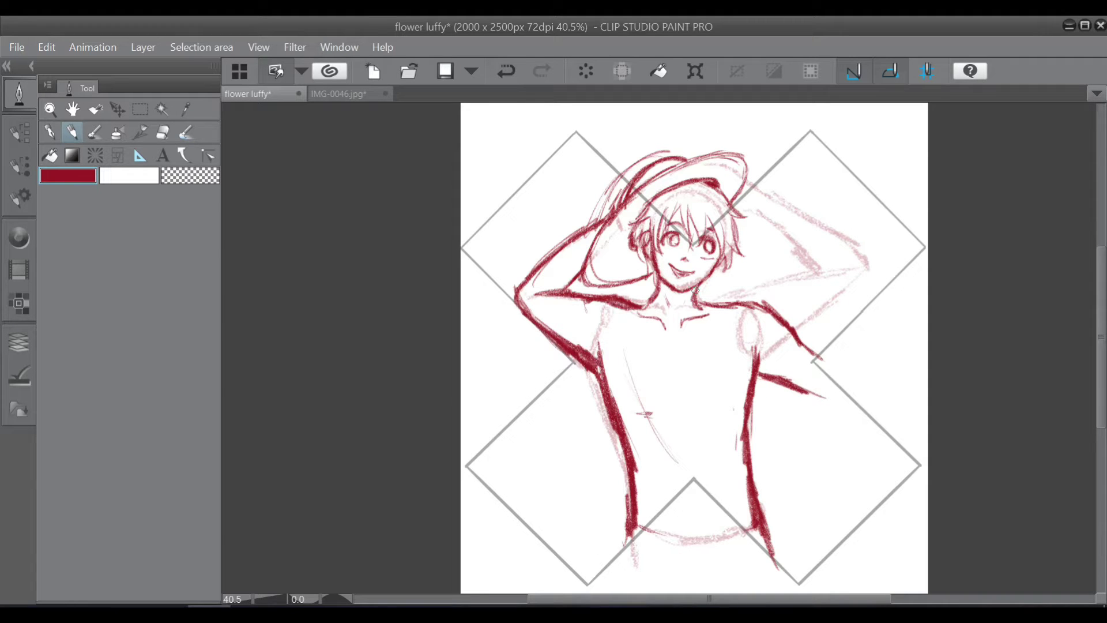
- Sketch the chest centre line and abdominal muscle lines, and extend the lowered arm's underside
mouse_move(673, 358)
left_mouse_down()
mouse_move(629, 402)
mouse_move(744, 395)
mouse_move(680, 395)
mouse_move(666, 510)
left_mouse_up()
left_click_drag(713, 426, 719, 502)
left_click_drag(673, 421, 697, 414)
left_click_drag(689, 420, 690, 477)
left_click_drag(662, 444, 700, 448)
left_click_drag(799, 387, 835, 402)
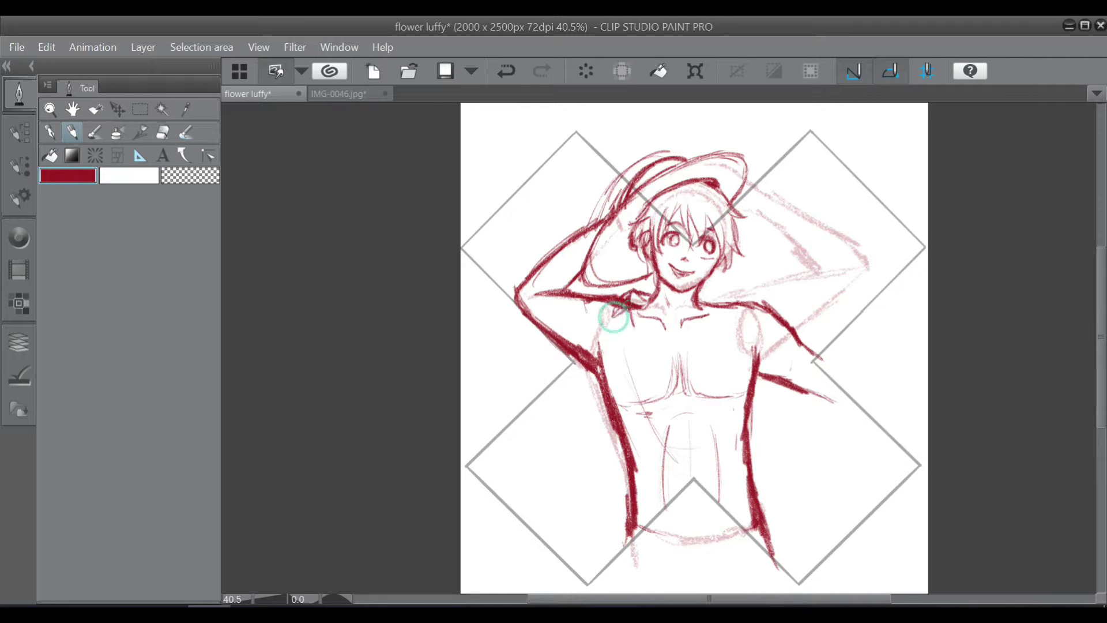
- Sketch the open shirt's V-shaped front edges, the left sleeve and side, and the button placket with one button
left_click_drag(630, 316, 682, 434)
mouse_move(614, 298)
left_mouse_down()
mouse_move(562, 321)
mouse_move(615, 301)
mouse_move(565, 375)
mouse_move(612, 406)
mouse_move(594, 534)
left_mouse_up()
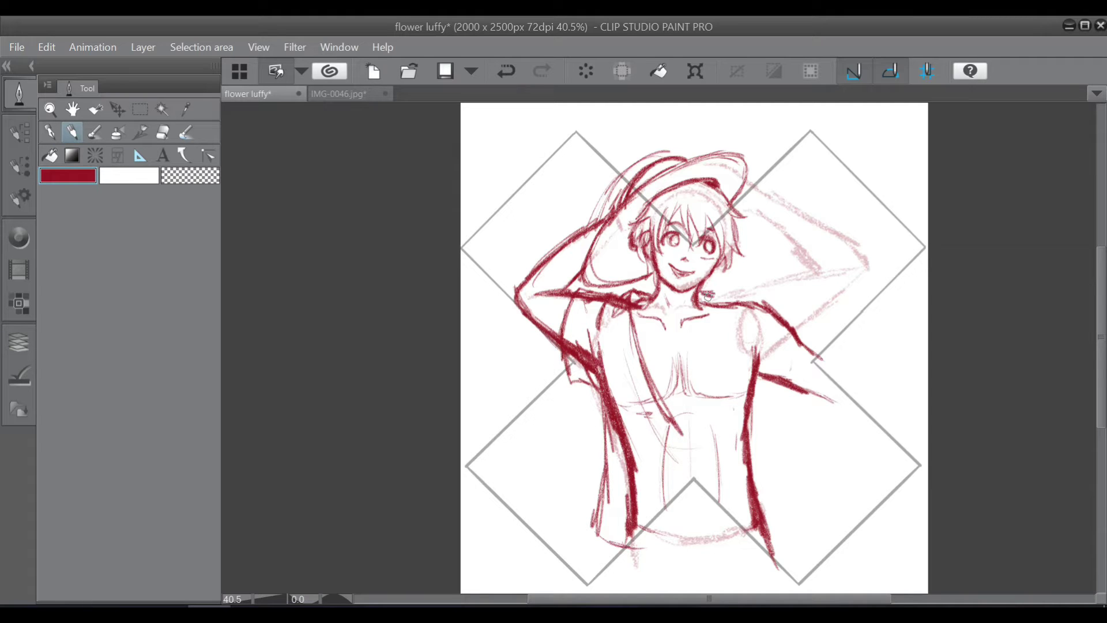
mouse_move(728, 301)
left_mouse_down()
mouse_move(729, 334)
mouse_move(683, 434)
left_mouse_up()
left_click_drag(681, 436, 690, 513)
left_click(687, 444)
- Sketch the short sleeve with its folded cuff around the lowered arm
mouse_move(759, 298)
left_mouse_down()
mouse_move(768, 324)
mouse_move(813, 361)
mouse_move(776, 405)
left_mouse_up()
left_click_drag(813, 353, 776, 407)
left_click_drag(783, 332, 795, 365)
left_click_drag(796, 404, 831, 398)
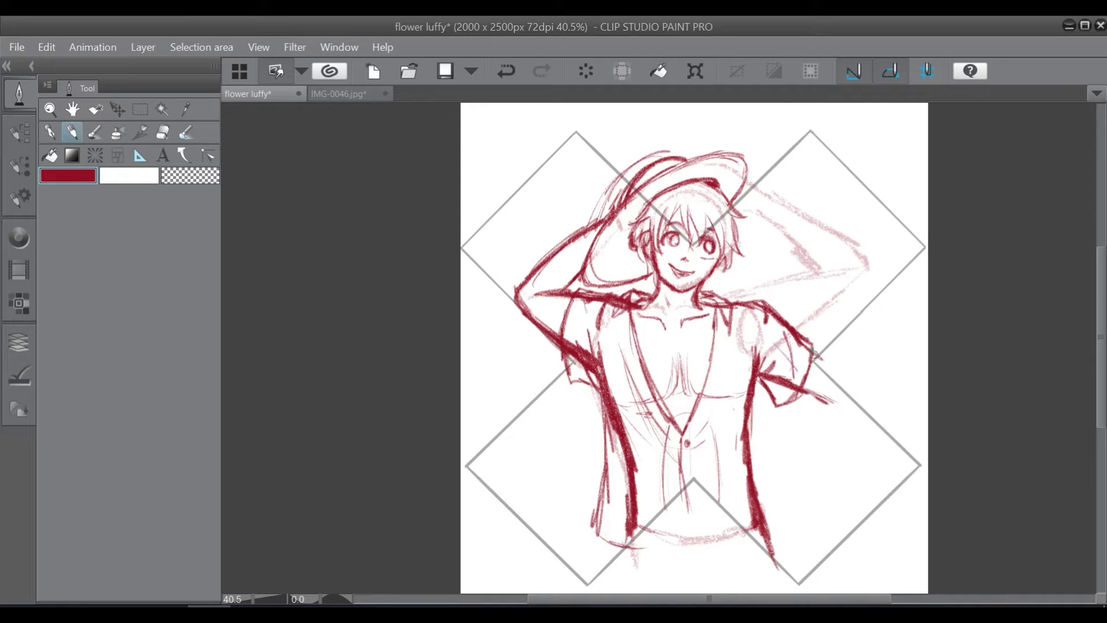
- Draw the shirt's right side and hem, darken the placket, and add fabric folds on both sides
left_click_drag(752, 402, 737, 539)
left_click_drag(682, 449, 686, 506)
mouse_move(620, 367)
left_mouse_down()
mouse_move(635, 405)
mouse_move(630, 541)
mouse_move(631, 522)
left_mouse_up()
left_click_drag(743, 352, 736, 436)
left_click_drag(751, 331, 752, 375)
left_click_drag(736, 360, 718, 450)
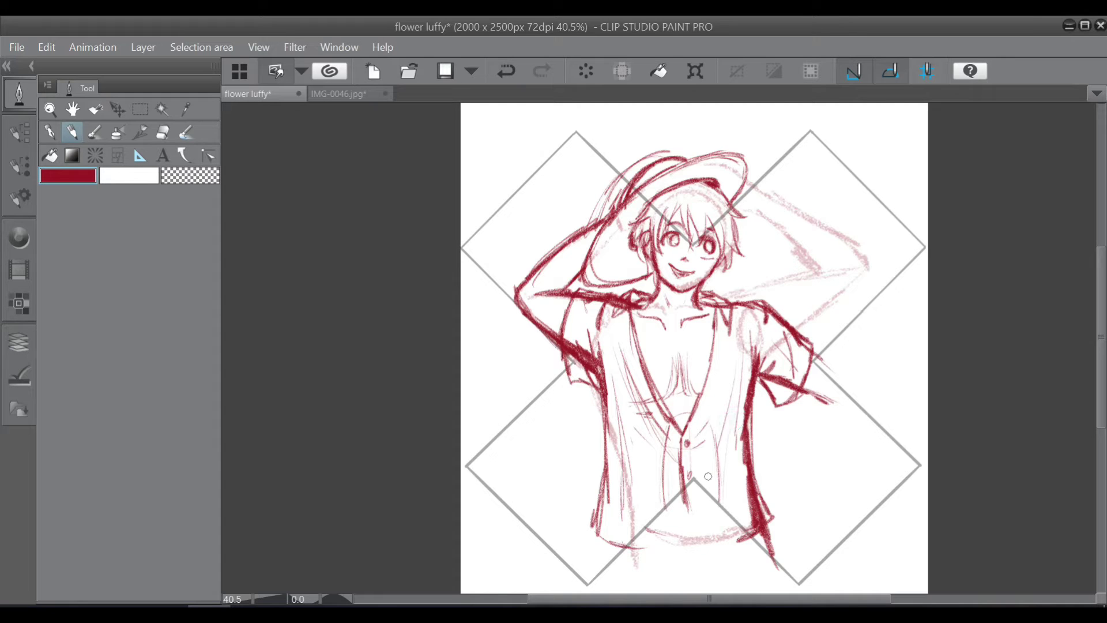
- Add longer hair strands beside the right side of the face beneath the hat
mouse_move(716, 272)
left_mouse_down()
mouse_move(650, 262)
mouse_move(713, 292)
left_mouse_up()
left_click_drag(736, 219, 747, 257)
mouse_move(721, 176)
left_mouse_down()
mouse_move(747, 216)
mouse_move(752, 262)
left_mouse_up()
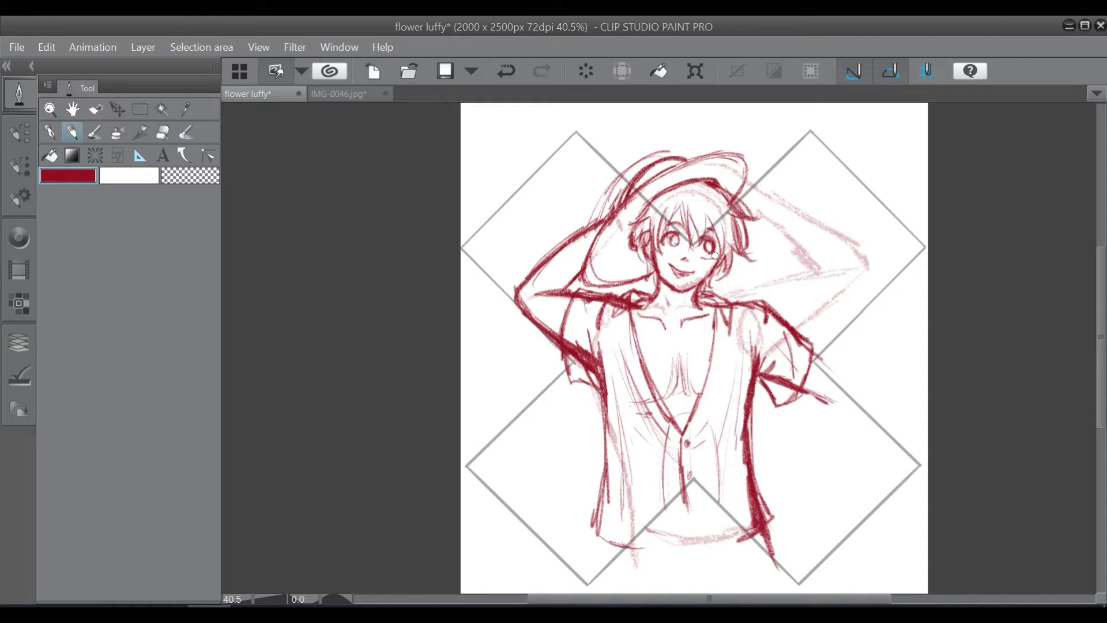
- Sketch a sunflower with a round centre and pointed petals above the lowered shoulder on a new layer
left_click(19, 342)
left_click(60, 155)
mouse_move(749, 299)
left_mouse_down()
mouse_move(766, 266)
mouse_move(811, 283)
mouse_move(798, 314)
mouse_move(770, 288)
mouse_move(785, 280)
mouse_move(774, 228)
mouse_move(780, 256)
mouse_move(765, 240)
mouse_move(785, 262)
mouse_move(794, 232)
mouse_move(794, 253)
mouse_move(756, 253)
mouse_move(799, 265)
mouse_move(802, 247)
mouse_move(750, 271)
mouse_move(734, 252)
mouse_move(819, 261)
mouse_move(806, 272)
mouse_move(825, 256)
left_mouse_up()
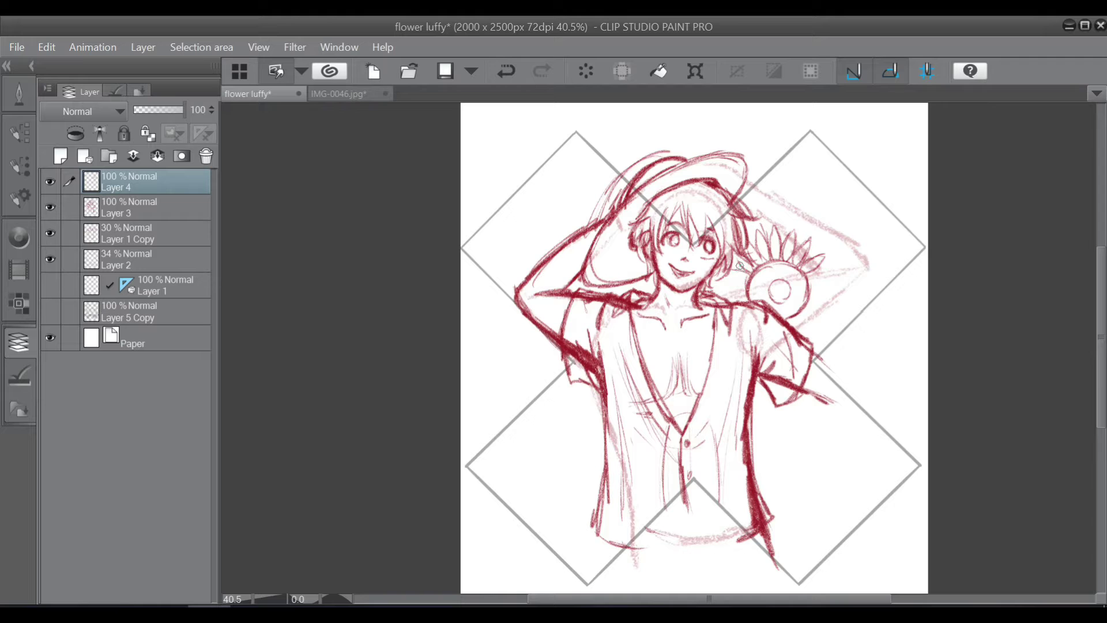
mouse_move(808, 278)
left_mouse_down()
mouse_move(831, 269)
mouse_move(837, 286)
mouse_move(816, 289)
mouse_move(807, 330)
left_mouse_up()
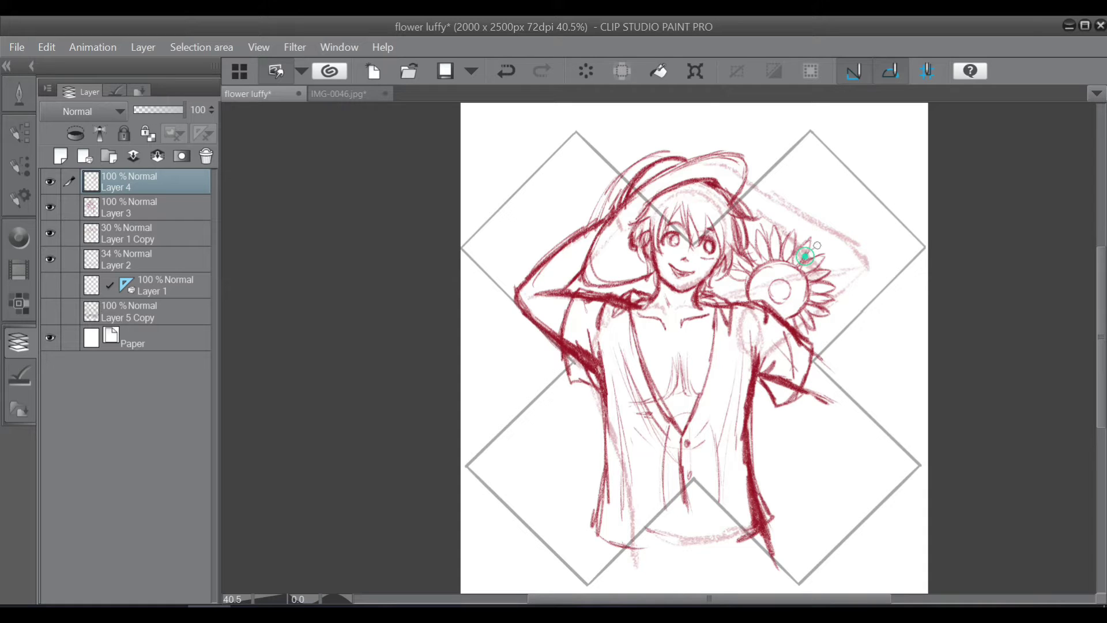
left_click_drag(761, 272, 730, 295)
- Sketch a second, partly cropped sunflower at the X outline's right edge beside the first one
mouse_move(855, 298)
left_mouse_down()
mouse_move(834, 342)
mouse_move(876, 299)
left_mouse_up()
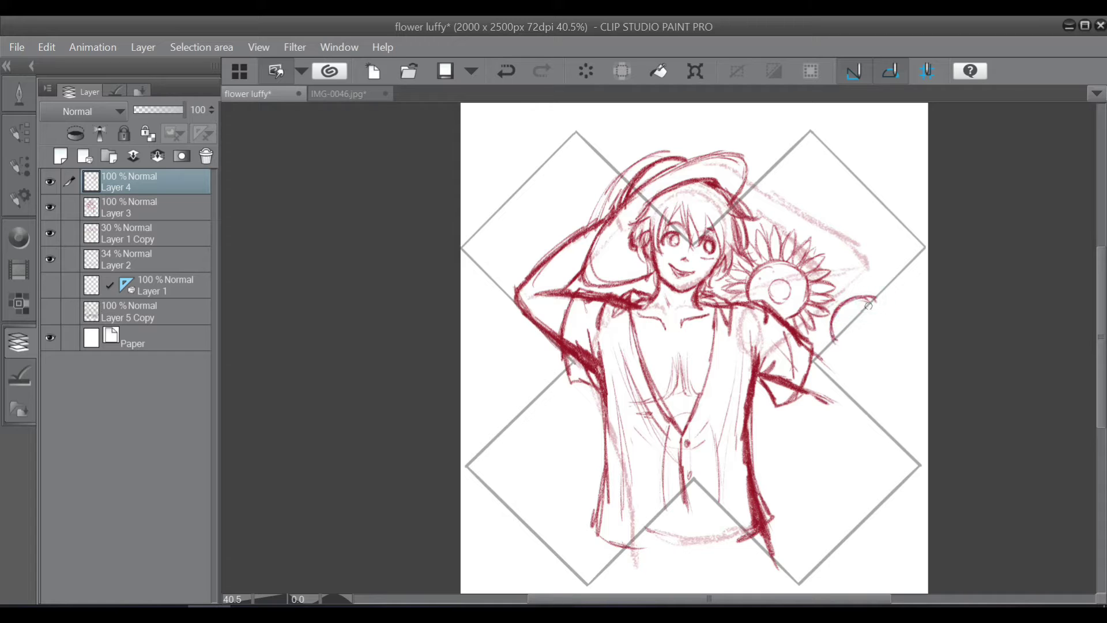
mouse_move(860, 312)
left_mouse_down()
mouse_move(861, 263)
mouse_move(863, 295)
mouse_move(872, 262)
mouse_move(874, 295)
mouse_move(887, 270)
mouse_move(853, 296)
mouse_move(844, 270)
mouse_move(833, 296)
left_mouse_up()
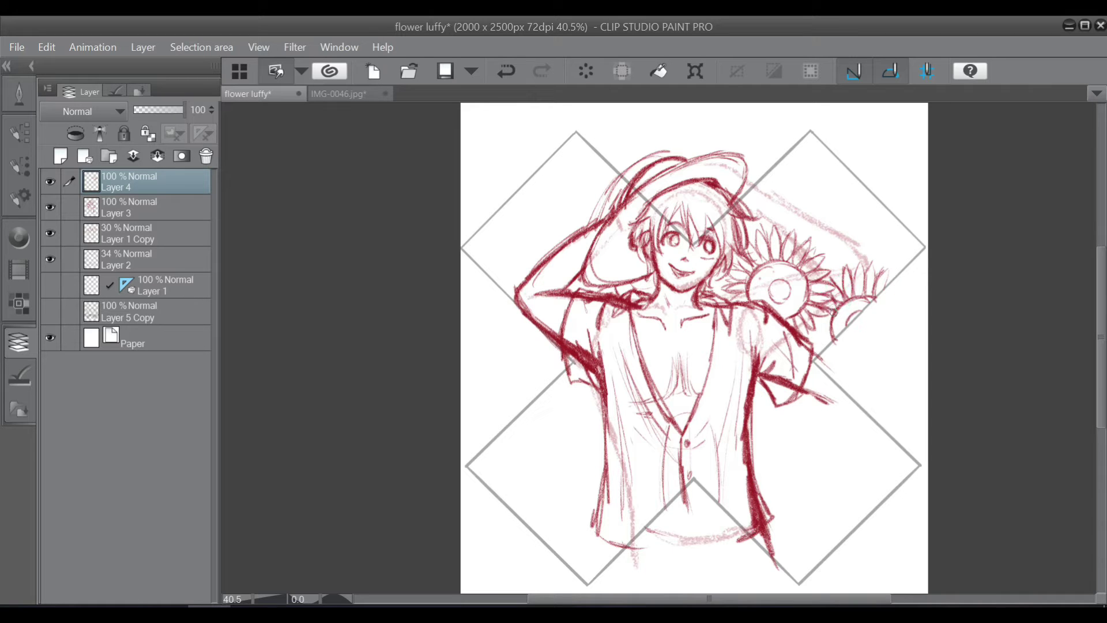
left_click_drag(832, 333, 812, 341)
left_click_drag(812, 341, 835, 341)
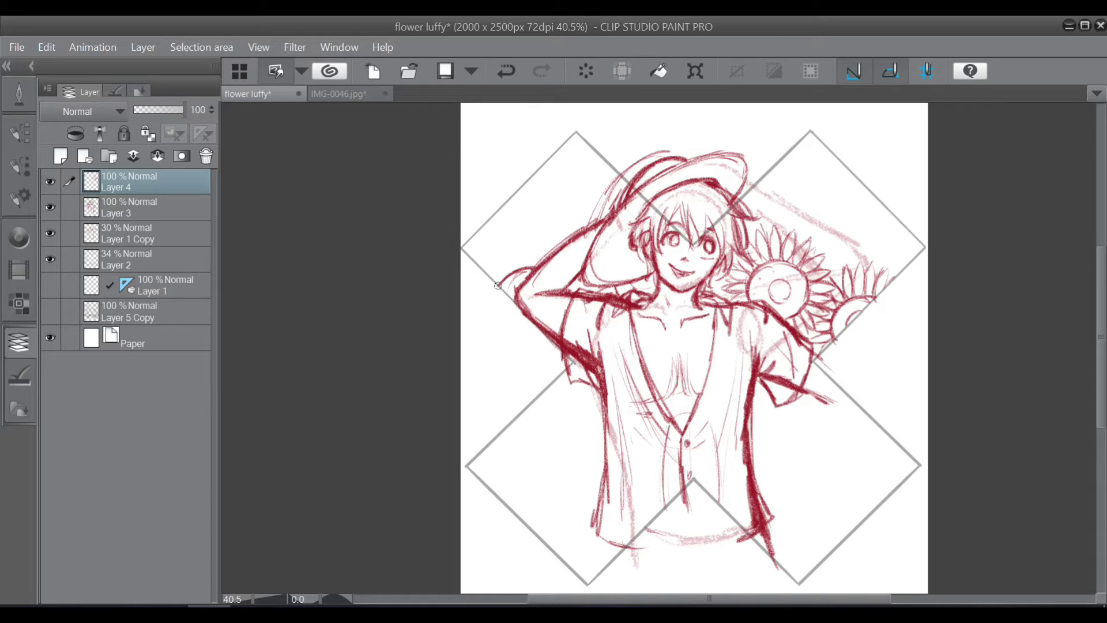
- Sketch a partial sunflower behind the raised elbow, redoing the first petal stroke
left_click_drag(500, 283, 488, 252)
key("ctrl+z")
mouse_move(489, 251)
left_mouse_down()
mouse_move(501, 274)
mouse_move(514, 268)
left_mouse_up()
mouse_move(511, 260)
left_mouse_down()
mouse_move(519, 239)
mouse_move(525, 265)
mouse_move(526, 245)
mouse_move(546, 250)
mouse_move(510, 290)
left_mouse_up()
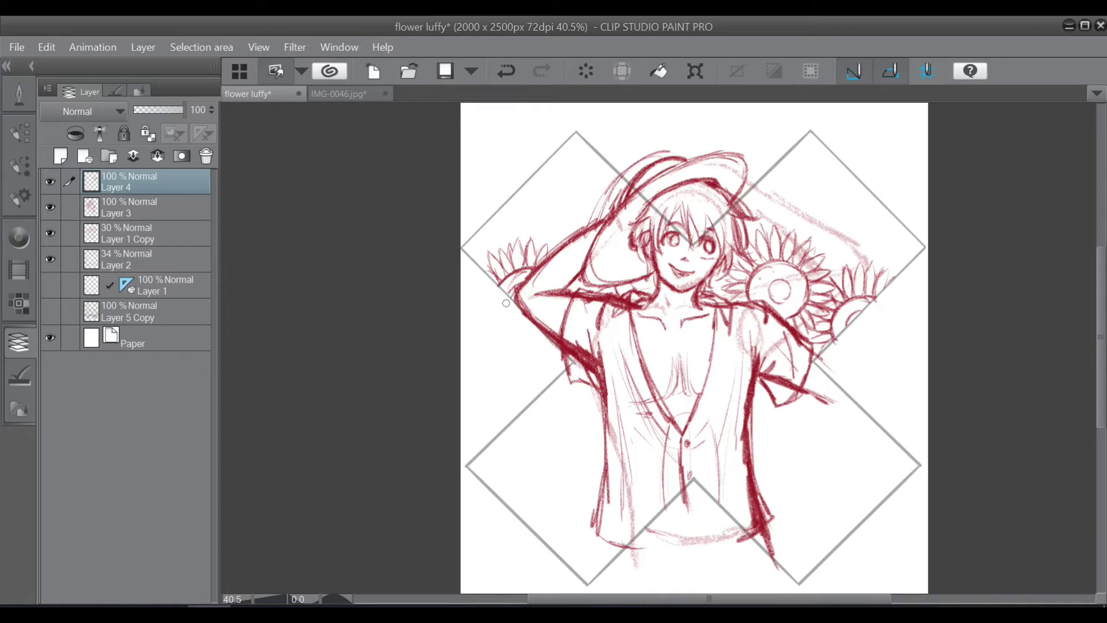
- Sketch sweeping background lines across both upper arms of the X outline
left_click_drag(484, 218, 594, 176)
left_click_drag(516, 192, 609, 149)
left_click_drag(757, 182, 882, 157)
left_click_drag(817, 241, 922, 232)
left_click_drag(468, 229, 530, 247)
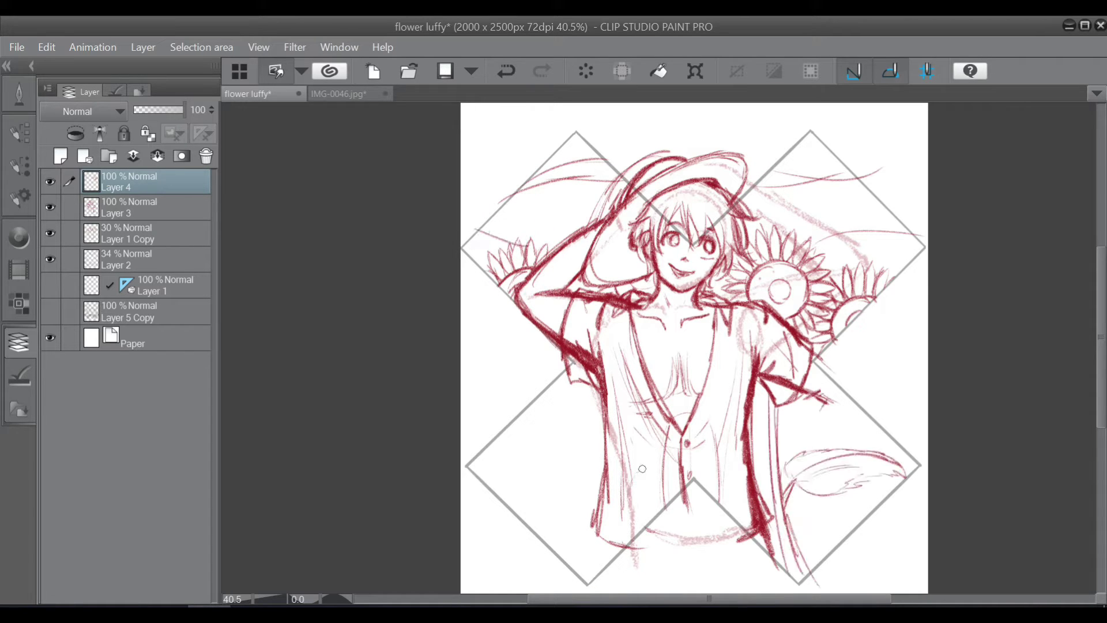
- Sketch large oval flower outlines over the waist and in the lower-left arm of the X
mouse_move(642, 469)
left_mouse_down()
mouse_move(652, 524)
mouse_move(695, 479)
left_mouse_up()
left_click_drag(523, 522, 614, 548)
left_click_drag(635, 510, 606, 542)
left_click_drag(576, 580, 584, 560)
mouse_move(717, 440)
left_mouse_down()
mouse_move(724, 433)
mouse_move(741, 496)
left_mouse_up()
left_click_drag(692, 456, 761, 462)
mouse_move(776, 496)
left_mouse_down()
mouse_move(748, 526)
mouse_move(695, 458)
left_mouse_up()
mouse_move(695, 462)
left_mouse_down()
mouse_move(747, 453)
mouse_move(738, 488)
mouse_move(761, 516)
mouse_move(685, 479)
left_mouse_up()
- Clean up sketch lines around the oval flowers and merge Layer 4 with the layer below
left_click(194, 210)
mouse_move(522, 517)
left_mouse_down()
mouse_move(568, 563)
mouse_move(600, 559)
mouse_move(555, 567)
left_mouse_up()
left_click_drag(1101, 375, 1101, 406)
mouse_move(577, 453)
left_mouse_down()
mouse_move(563, 465)
mouse_move(583, 485)
left_mouse_up()
mouse_move(762, 450)
left_mouse_down()
mouse_move(773, 496)
mouse_move(779, 399)
mouse_move(887, 378)
mouse_move(808, 375)
mouse_move(887, 398)
mouse_move(790, 412)
mouse_move(831, 378)
mouse_move(905, 389)
left_mouse_up()
left_click(187, 180)
right_click(188, 177)
left_click(247, 492)
- Sketch oval flower outlines in the lower-right arm of the X
mouse_move(779, 404)
left_mouse_down()
mouse_move(855, 388)
mouse_move(834, 450)
left_mouse_up()
left_click_drag(866, 398, 920, 368)
mouse_move(910, 391)
left_mouse_down()
mouse_move(869, 412)
mouse_move(898, 415)
left_mouse_up()
- Draw upright stalk guide strokes for tall flowers on both sides of the torso
mouse_move(473, 345)
left_mouse_down()
mouse_move(499, 414)
mouse_move(499, 403)
left_mouse_up()
mouse_move(471, 328)
left_mouse_down()
mouse_move(473, 374)
mouse_move(470, 329)
mouse_move(520, 433)
left_mouse_up()
left_click_drag(562, 329, 582, 409)
left_click_drag(540, 346, 552, 411)
left_click_drag(582, 318, 591, 382)
left_click_drag(528, 353, 535, 408)
left_click_drag(770, 339, 758, 398)
left_click_drag(802, 325, 784, 387)
left_click_drag(842, 314, 807, 382)
left_click_drag(876, 302, 831, 380)
left_click_drag(894, 333, 884, 358)
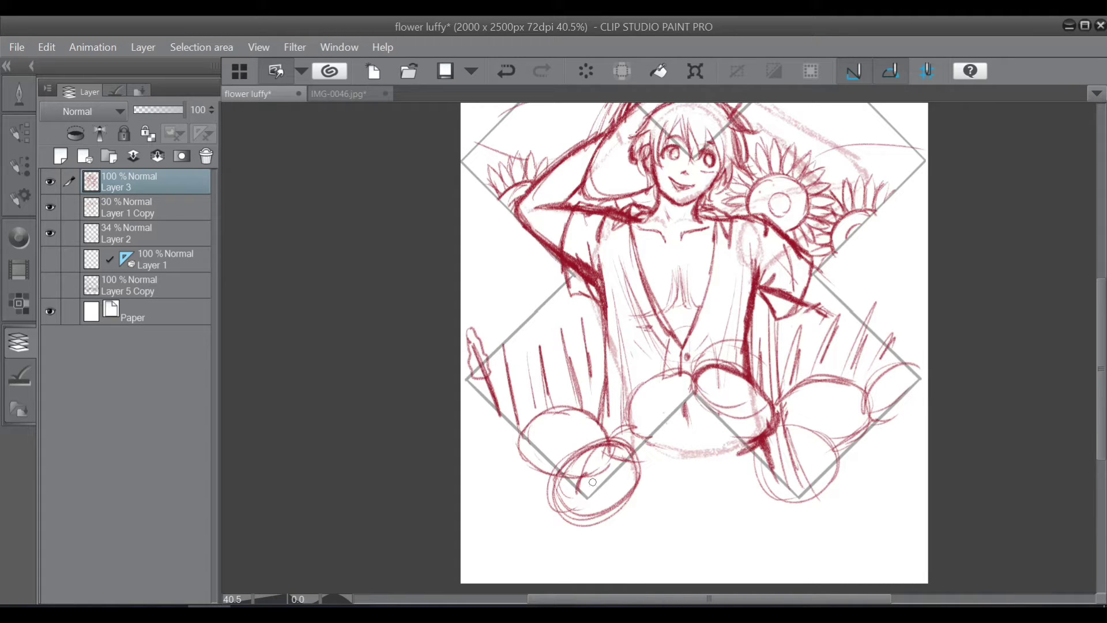
- Fill the oval flowers with wavy layered petals and ruffle their outer edges
left_click_drag(590, 479, 599, 477)
left_click_drag(569, 518, 615, 508)
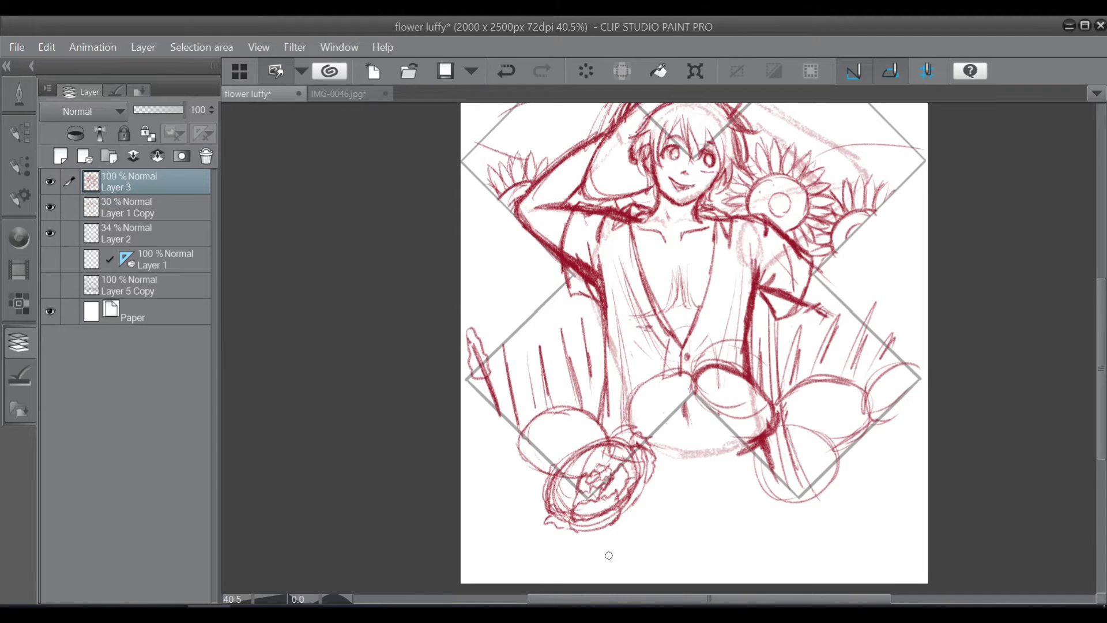
- Fill the two tall flower stalks nearest the torso's left side with dense scribbled blossoms
scroll(749, 332, "up", 3)
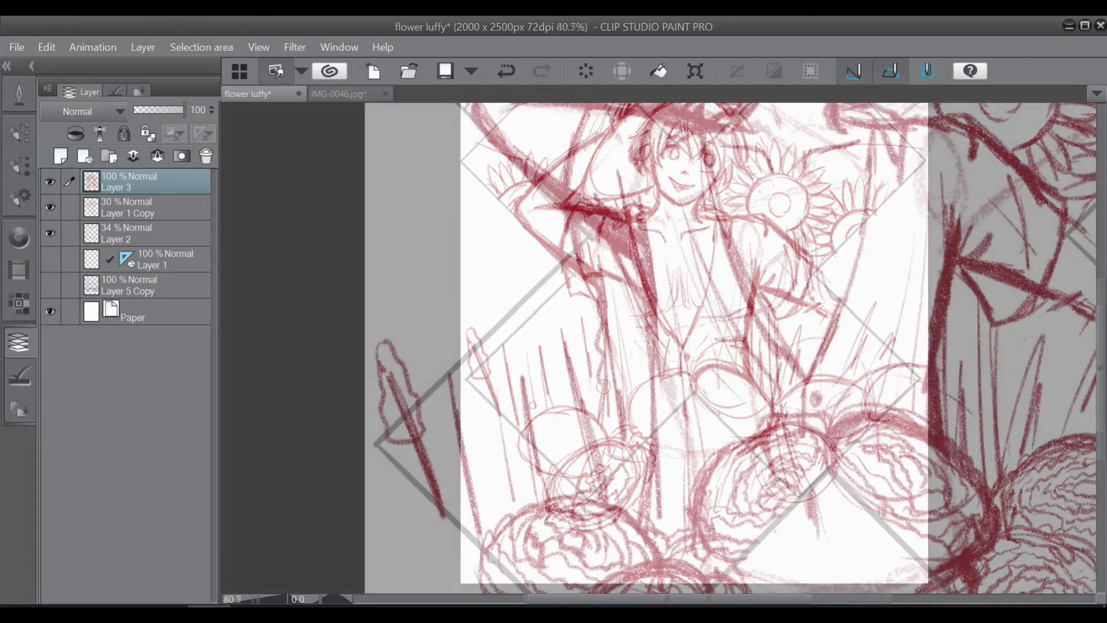
mouse_move(599, 302)
left_mouse_down()
mouse_move(608, 314)
mouse_move(613, 294)
mouse_move(623, 312)
mouse_move(615, 329)
mouse_move(610, 288)
mouse_move(622, 290)
left_mouse_up()
mouse_move(614, 407)
left_mouse_down()
mouse_move(603, 434)
mouse_move(635, 419)
mouse_move(634, 444)
mouse_move(626, 392)
mouse_move(639, 400)
mouse_move(605, 392)
mouse_move(634, 511)
mouse_move(628, 355)
mouse_move(631, 375)
mouse_move(606, 369)
mouse_move(603, 387)
mouse_move(632, 354)
mouse_move(600, 340)
mouse_move(611, 332)
mouse_move(603, 323)
mouse_move(630, 358)
left_mouse_up()
mouse_move(555, 315)
left_mouse_down()
mouse_move(568, 346)
mouse_move(563, 441)
mouse_move(606, 458)
left_mouse_up()
- Outline the remaining tall flower stalks left of the torso with wavy lines
mouse_move(512, 312)
left_mouse_down()
mouse_move(552, 398)
mouse_move(493, 349)
mouse_move(508, 496)
mouse_move(486, 331)
mouse_move(492, 343)
left_mouse_up()
mouse_move(437, 326)
left_mouse_down()
mouse_move(446, 496)
mouse_move(488, 512)
left_mouse_up()
left_click_drag(448, 350, 486, 466)
mouse_move(385, 341)
left_mouse_down()
mouse_move(425, 479)
mouse_move(437, 473)
left_mouse_up()
mouse_move(571, 439)
left_mouse_down()
mouse_move(567, 462)
mouse_move(597, 444)
mouse_move(571, 421)
mouse_move(589, 411)
mouse_move(568, 372)
mouse_move(577, 341)
mouse_move(548, 312)
mouse_move(565, 340)
mouse_move(553, 369)
left_mouse_up()
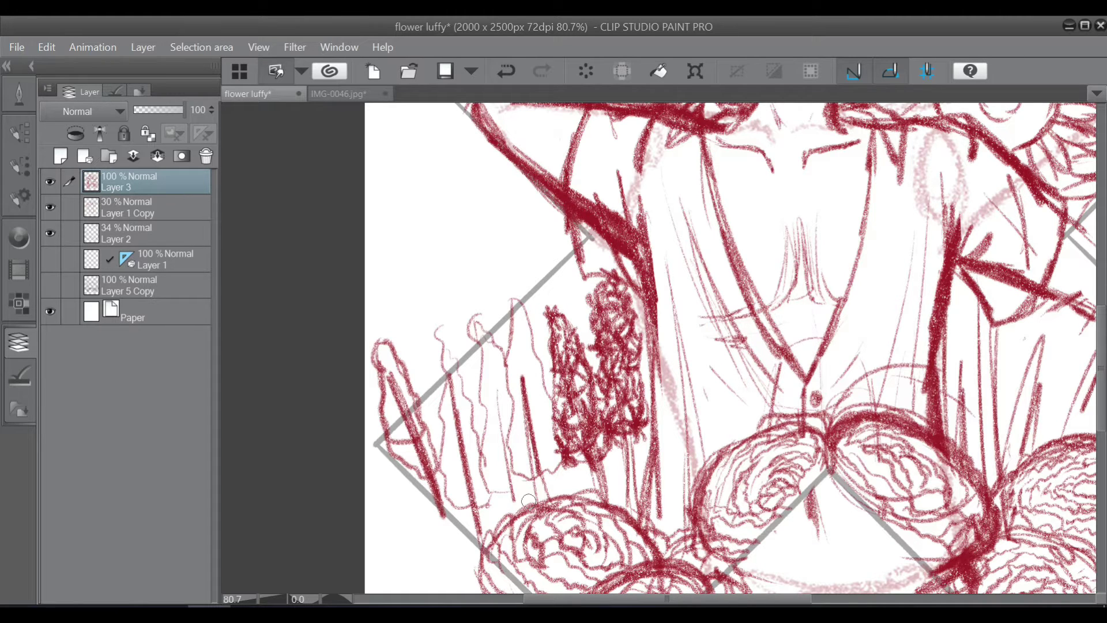
- Draw the stems and fill the remaining tall flower spikes with scribbled blossoms
left_click_drag(628, 434, 634, 501)
mouse_move(551, 448)
left_mouse_down()
mouse_move(529, 469)
mouse_move(509, 455)
mouse_move(536, 433)
mouse_move(516, 415)
mouse_move(523, 379)
mouse_move(528, 397)
left_mouse_up()
mouse_move(515, 303)
left_mouse_down()
mouse_move(526, 349)
mouse_move(522, 323)
mouse_move(519, 363)
mouse_move(503, 354)
mouse_move(539, 388)
mouse_move(536, 369)
mouse_move(507, 487)
mouse_move(540, 528)
left_mouse_up()
mouse_move(612, 464)
left_mouse_down()
mouse_move(645, 479)
mouse_move(615, 462)
mouse_move(620, 503)
left_mouse_up()
scroll(635, 529, "down", 5)
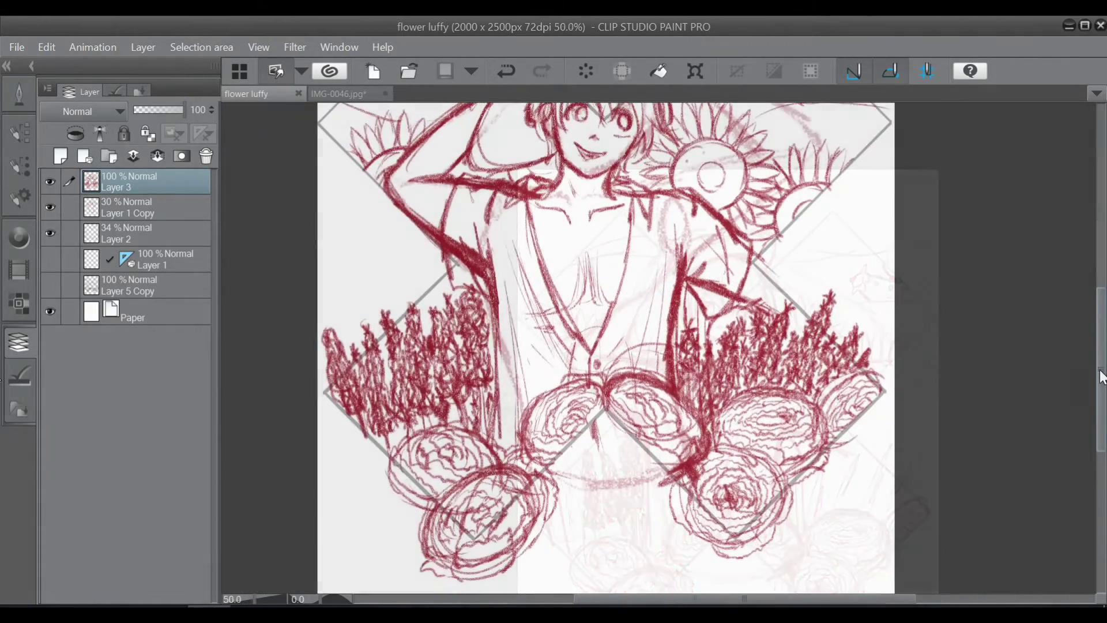
left_click_drag(1101, 377, 1102, 341)
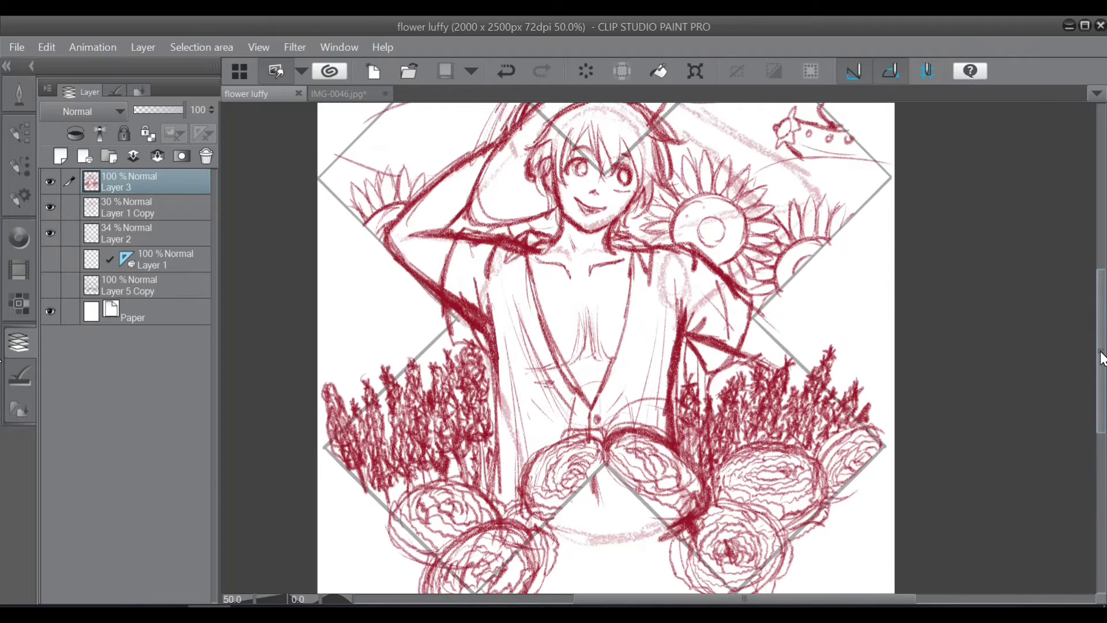
- Hide Layer 1 Copy and set Layer 2's opacity to 49%
scroll(1019, 360, "down", 3)
left_click(49, 181)
left_click(49, 181)
left_click(50, 207)
left_click(138, 234)
left_click_drag(161, 110, 185, 110)
left_click(159, 109)
- Ink the outline of the ear in black on a new layer above Layer 3
left_click(145, 181)
left_click(19, 238)
scroll(669, 234, "up", 5)
key("ctrl+z")
key("ctrl+z")
scroll(619, 263, "up", 3)
left_click_drag(613, 229, 591, 310)
left_click_drag(591, 310, 614, 296)
- Ink the hair lock in front of the ear and the jawline down to the chin
mouse_move(622, 253)
left_mouse_down()
mouse_move(651, 337)
mouse_move(632, 330)
left_mouse_up()
key("ctrl+z")
mouse_move(664, 210)
left_mouse_down()
mouse_move(642, 262)
mouse_move(654, 339)
left_mouse_up()
left_click_drag(629, 263, 653, 339)
mouse_move(611, 265)
left_mouse_down()
mouse_move(603, 343)
mouse_move(631, 395)
mouse_move(711, 465)
left_mouse_up()
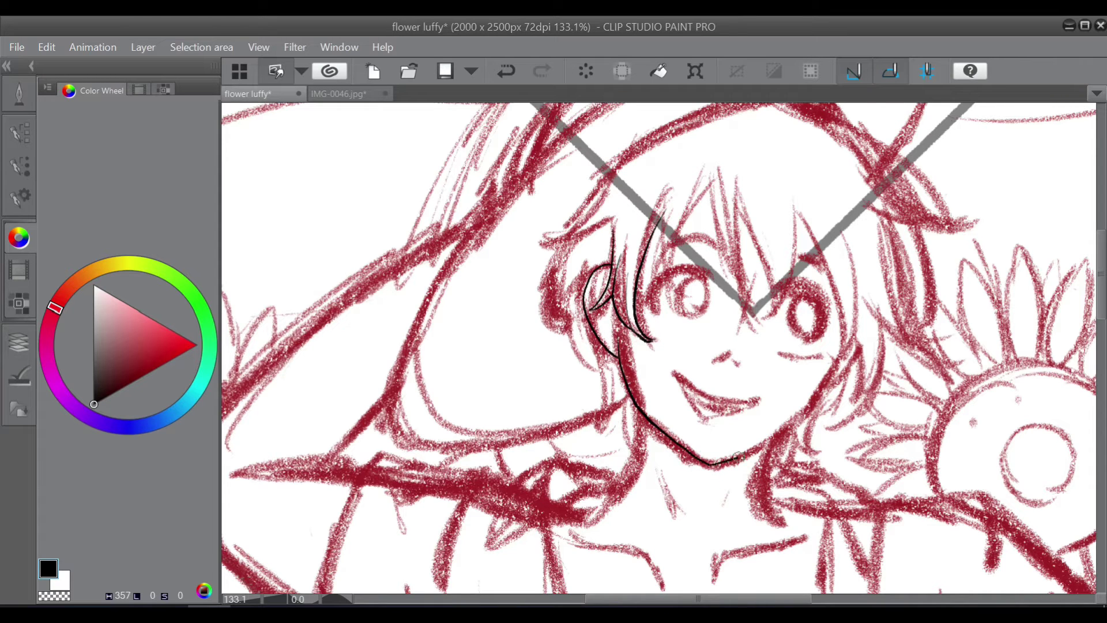
- Ink a fringe strand over the forehead and the hair locks around and below the ear
left_click_drag(668, 207, 671, 297)
mouse_move(712, 184)
left_mouse_down()
mouse_move(670, 296)
mouse_move(664, 288)
left_mouse_up()
left_click_drag(614, 173, 539, 238)
mouse_move(536, 240)
left_mouse_down()
mouse_move(602, 224)
mouse_move(588, 354)
left_mouse_up()
mouse_move(567, 271)
left_mouse_down()
mouse_move(591, 356)
mouse_move(588, 429)
left_mouse_up()
left_click_drag(618, 388, 631, 445)
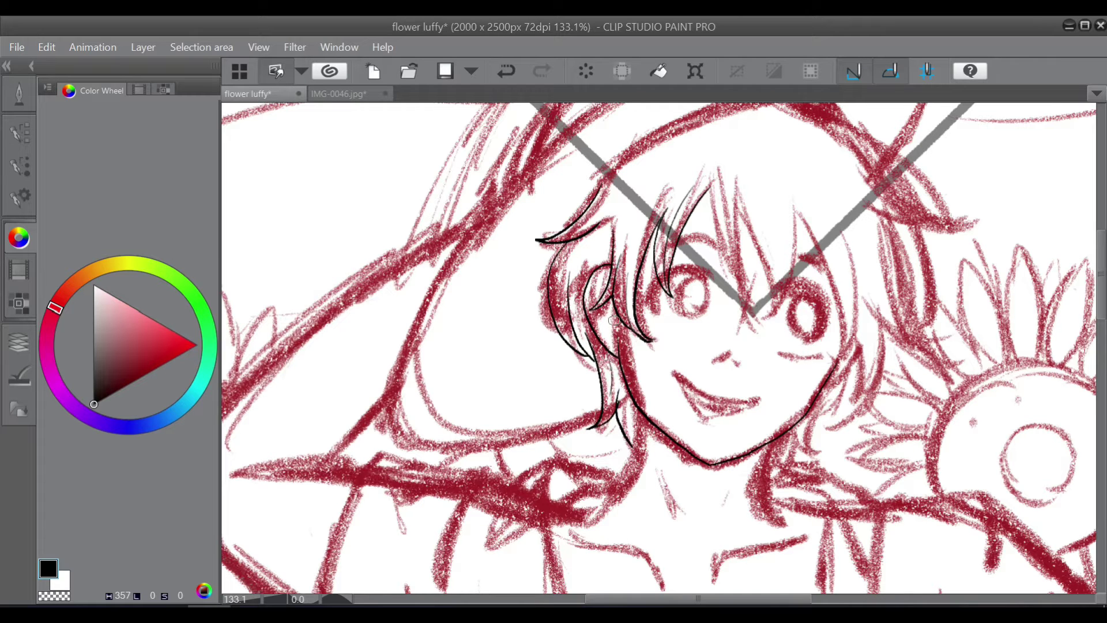
- Ink the ear's inner folds and toggle Layer 4's visibility to check the line art
left_click_drag(607, 280, 596, 309)
left_click_drag(599, 313, 611, 360)
scroll(620, 317, "up", 3)
left_click(19, 341)
left_click(50, 182)
left_click(51, 182)
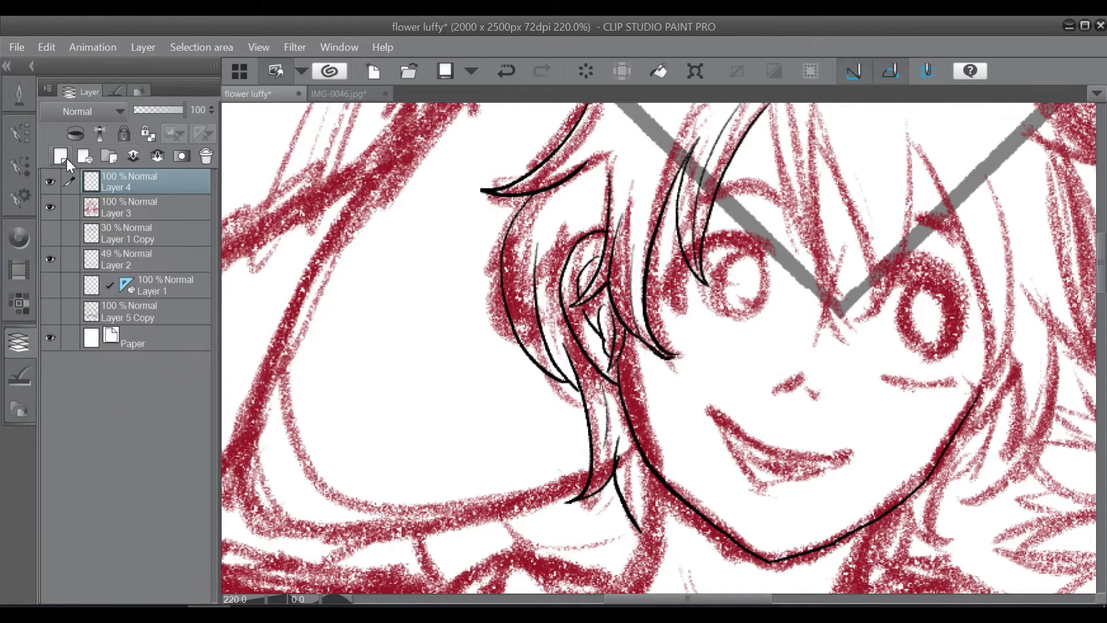
- Ink the pointed fringe strands over the forehead and between the eyes in black on Layer 4
scroll(938, 373, "down", 6)
left_click_drag(754, 602, 799, 601)
left_click_drag(1102, 289, 1102, 278)
scroll(684, 326, "up", 5)
left_click_drag(678, 246, 738, 443)
left_click_drag(717, 234, 736, 442)
left_click_drag(711, 156, 693, 293)
mouse_move(602, 185)
left_mouse_down()
mouse_move(563, 318)
mouse_move(479, 396)
left_mouse_up()
left_click_drag(717, 267, 770, 437)
left_click_drag(740, 166, 781, 326)
- Ink the long hair lock framing the face on the sunflower side and the thin strands from the crown
mouse_move(803, 279)
left_mouse_down()
mouse_move(805, 336)
mouse_move(784, 423)
mouse_move(851, 360)
mouse_move(865, 503)
left_mouse_up()
mouse_move(877, 293)
left_mouse_down()
mouse_move(881, 493)
mouse_move(868, 503)
left_mouse_up()
mouse_move(783, 137)
left_mouse_down()
mouse_move(881, 339)
mouse_move(887, 403)
left_mouse_up()
left_click_drag(789, 192, 834, 324)
left_click_drag(763, 273, 781, 402)
left_click_drag(638, 171, 597, 241)
- Ink the eye nearest the visible ear with a thick lash line, an oval iris and an eyelid crease
left_click_drag(603, 379, 590, 431)
mouse_move(605, 376)
left_mouse_down()
mouse_move(667, 375)
mouse_move(682, 402)
left_mouse_up()
left_click_drag(590, 426, 598, 434)
left_click_drag(598, 383, 598, 434)
left_click_drag(596, 386, 597, 433)
mouse_move(607, 375)
left_mouse_down()
mouse_move(659, 370)
mouse_move(639, 443)
mouse_move(662, 379)
left_mouse_up()
left_click_drag(629, 334, 688, 340)
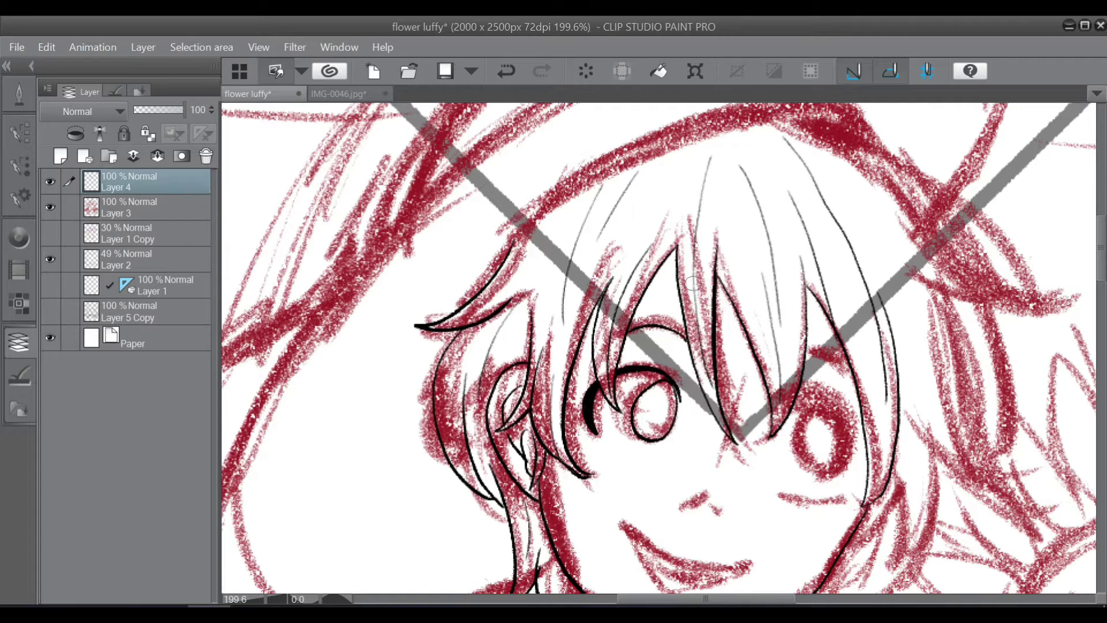
- Ink the eye on the sunflower side with its eyelid crease, thick lash line, iris and lower lashes
mouse_move(832, 368)
left_mouse_down()
mouse_move(852, 392)
mouse_move(850, 434)
left_mouse_up()
key("ctrl+z")
scroll(806, 210, "down", 5)
mouse_move(806, 196)
left_mouse_down()
mouse_move(854, 230)
mouse_move(851, 265)
mouse_move(824, 265)
mouse_move(832, 210)
mouse_move(850, 236)
mouse_move(840, 275)
left_mouse_up()
key("ctrl+z")
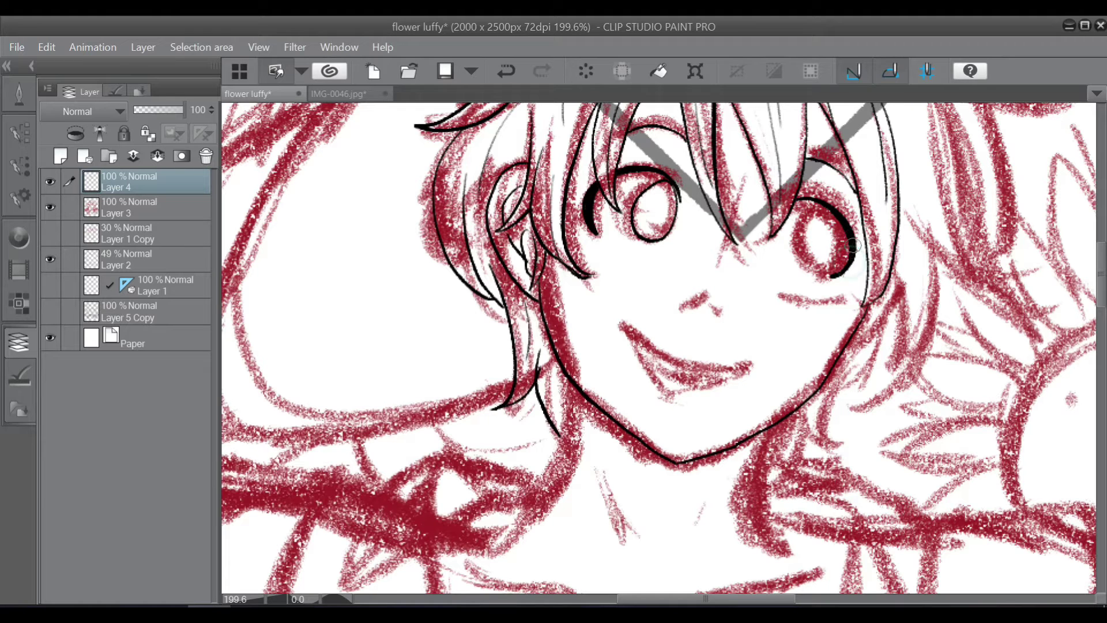
mouse_move(834, 218)
left_mouse_down()
mouse_move(822, 256)
mouse_move(810, 255)
mouse_move(827, 305)
mouse_move(806, 318)
left_mouse_up()
key("ctrl+z")
left_click_drag(840, 303, 838, 314)
- Ink the nose with its bridge line and the smiling open mouth, and save the illustration
mouse_move(681, 307)
left_mouse_down()
mouse_move(702, 297)
mouse_move(719, 314)
left_mouse_up()
left_click_drag(725, 239, 710, 291)
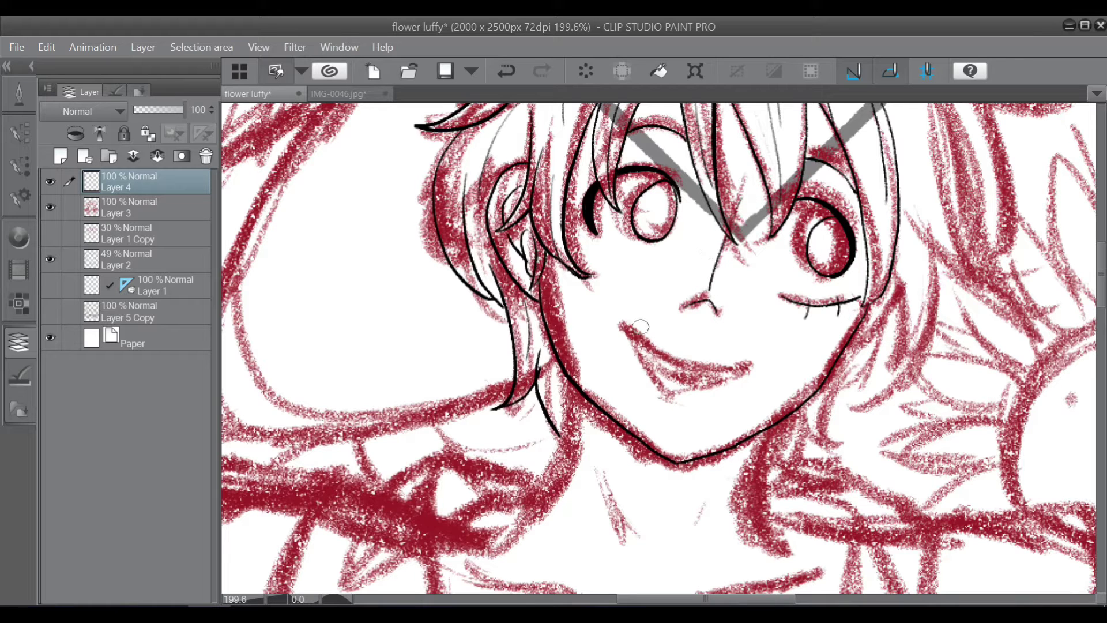
mouse_move(627, 326)
left_mouse_down()
mouse_move(728, 372)
mouse_move(628, 324)
mouse_move(670, 395)
mouse_move(725, 393)
mouse_move(755, 373)
left_mouse_up()
key("ctrl+z")
mouse_move(635, 338)
left_mouse_down()
mouse_move(662, 387)
mouse_move(713, 389)
mouse_move(751, 374)
left_mouse_up()
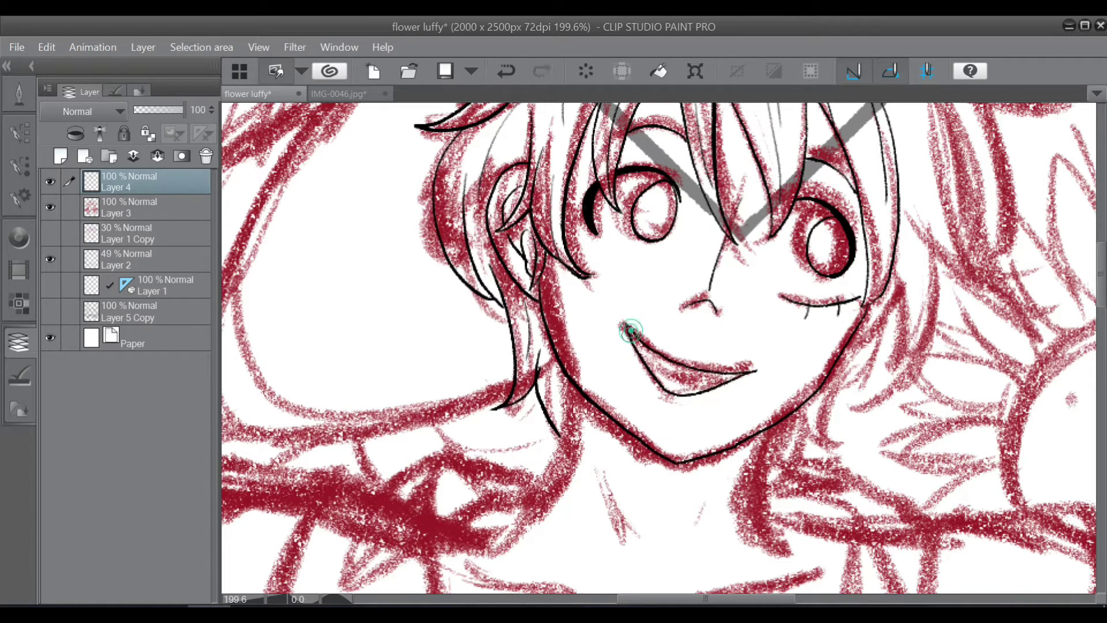
left_click_drag(632, 337, 715, 383)
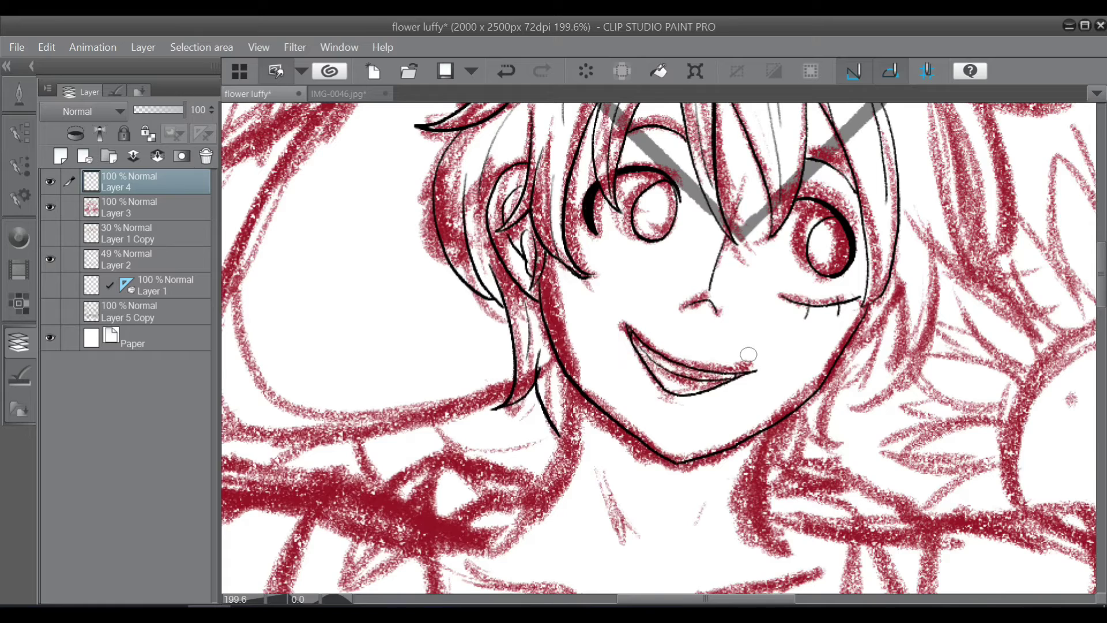
scroll(749, 354, "down", 4)
key("ctrl+s")
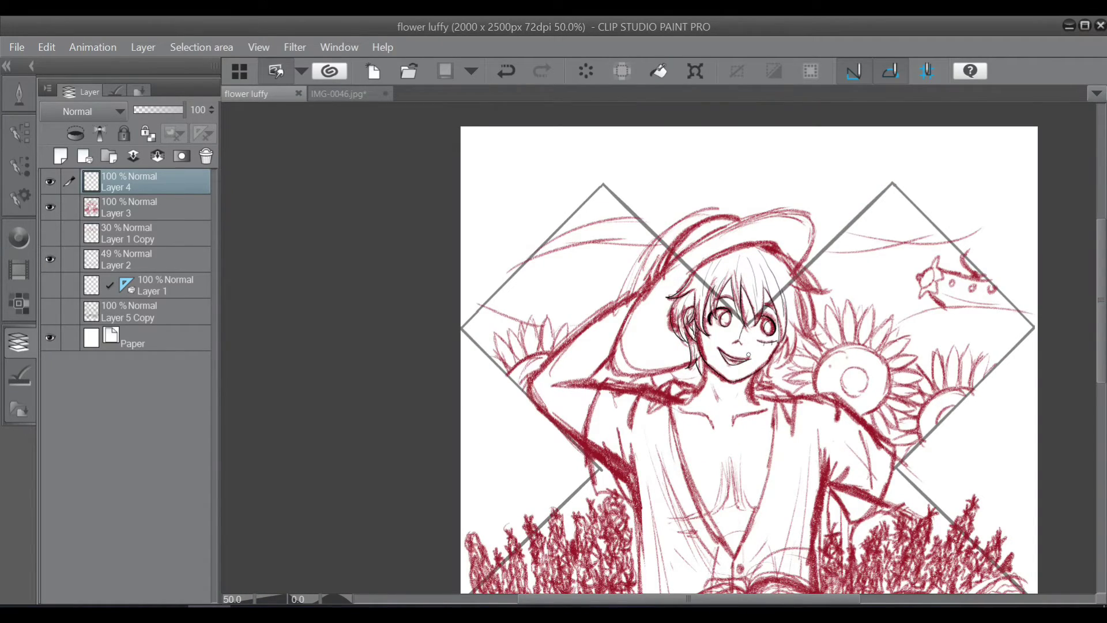
- Ink the hair locks hanging beside the cheek and jaw on the sunflower side
scroll(748, 354, "up", 3)
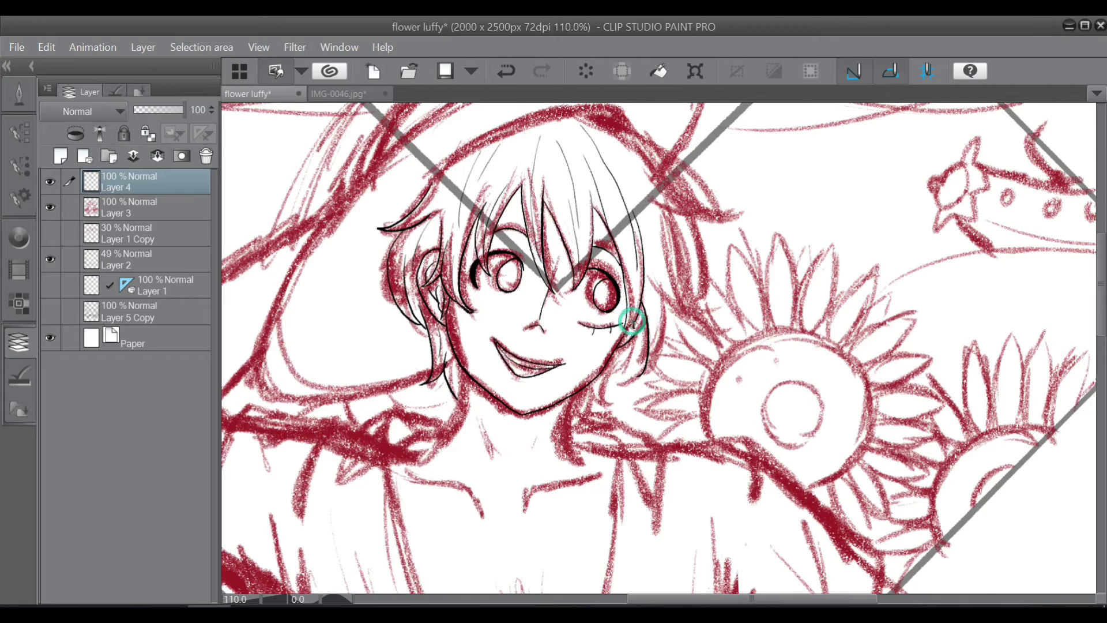
scroll(619, 341, "up", 2)
mouse_move(576, 424)
left_mouse_down()
mouse_move(593, 456)
mouse_move(539, 481)
mouse_move(550, 539)
left_mouse_up()
left_click_drag(540, 485, 535, 495)
mouse_move(677, 292)
left_mouse_down()
mouse_move(672, 387)
mouse_move(644, 417)
left_mouse_up()
- Ink the outward-flicked hair tuft and the locks beneath it on the sunflower side, and save the illustration
left_click_drag(805, 600, 826, 600)
left_click_drag(1102, 273, 1102, 254)
mouse_move(476, 145)
left_mouse_down()
mouse_move(574, 190)
mouse_move(698, 294)
left_mouse_up()
left_click_drag(577, 268, 692, 295)
left_click_drag(620, 288, 634, 438)
left_click_drag(600, 308, 646, 461)
left_click_drag(588, 426, 646, 459)
mouse_move(611, 300)
left_mouse_down()
mouse_move(631, 360)
mouse_move(629, 445)
left_mouse_up()
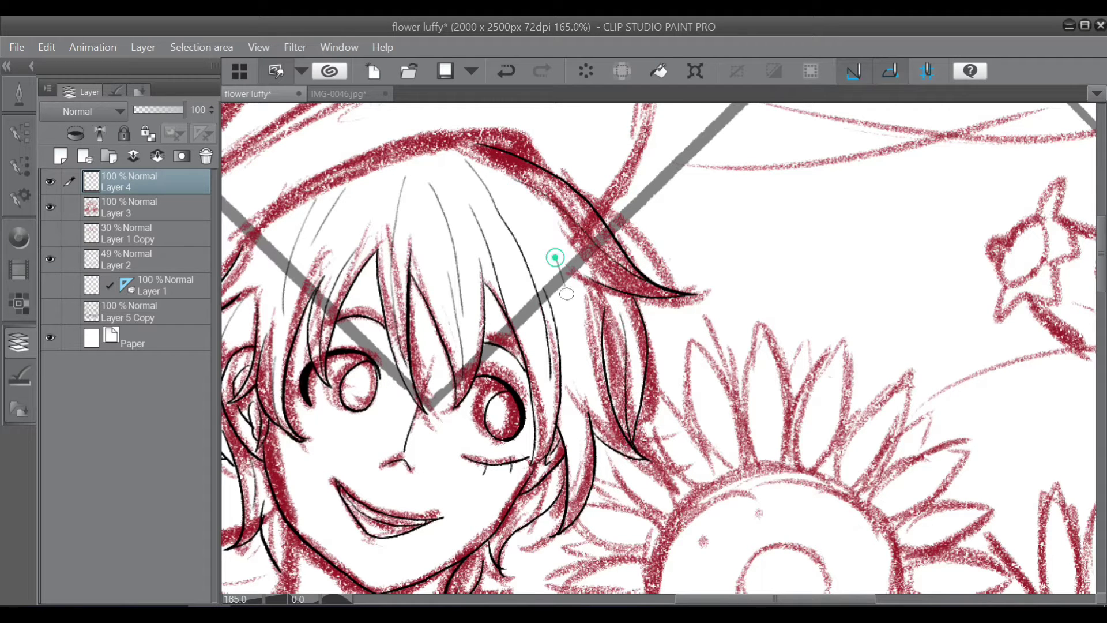
scroll(652, 364, "down", 2)
scroll(662, 353, "up", 1)
key("ctrl+s")
- Ink the hair contour from beneath the hat to the flicked tip above the ear and the hair behind the ear
scroll(412, 264, "up", 5)
mouse_move(537, 210)
left_mouse_down()
mouse_move(383, 311)
mouse_move(332, 383)
mouse_move(374, 329)
left_mouse_up()
key("ctrl+z")
key("ctrl+z")
mouse_move(501, 239)
left_mouse_down()
mouse_move(333, 386)
mouse_move(299, 476)
left_mouse_up()
left_click_drag(323, 411, 305, 534)
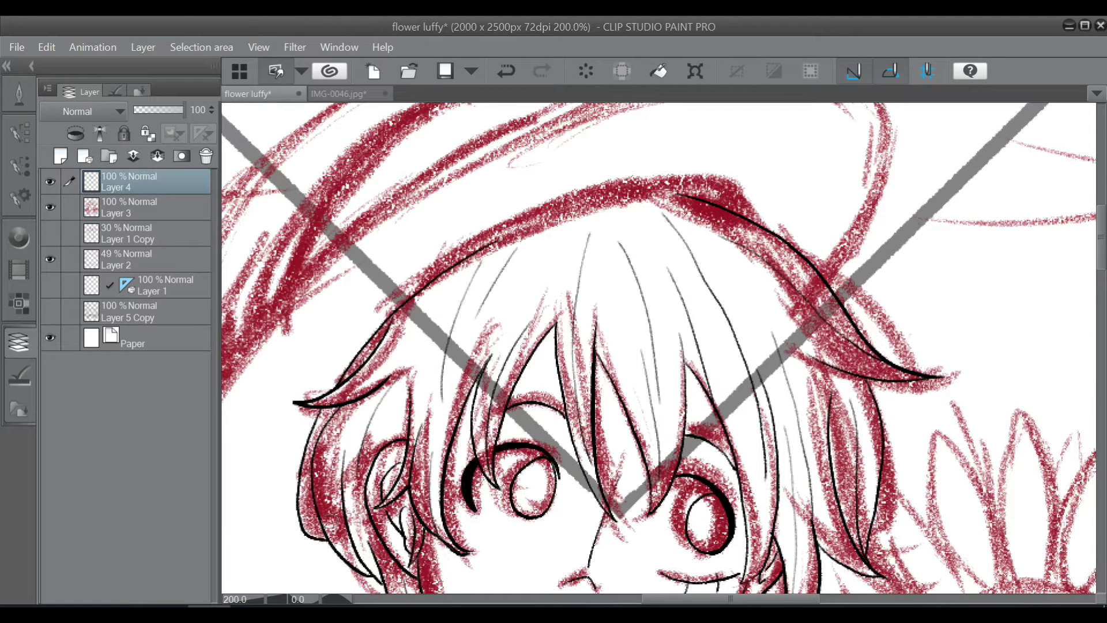
- Ink the inner hat brim edge across the top of the hair, add accents to the ear-side hair, and save
mouse_move(493, 247)
left_mouse_down()
mouse_move(668, 188)
mouse_move(748, 197)
left_mouse_up()
key("ctrl+z")
mouse_move(493, 248)
left_mouse_down()
mouse_move(548, 225)
mouse_move(748, 195)
left_mouse_up()
key("ctrl+z")
mouse_move(489, 249)
left_mouse_down()
mouse_move(685, 179)
mouse_move(746, 192)
left_mouse_up()
mouse_move(661, 186)
left_mouse_down()
mouse_move(739, 197)
mouse_move(723, 184)
mouse_move(739, 198)
left_mouse_up()
left_click_drag(385, 324, 353, 366)
left_click_drag(324, 410, 308, 447)
mouse_move(312, 476)
left_mouse_down()
mouse_move(309, 525)
mouse_move(299, 495)
left_mouse_up()
scroll(346, 410, "down", 5)
key("ctrl+s")
- Ink the hat brim's outer edge from the raised front down around the raised-arm side
scroll(873, 321, "up", 3)
mouse_move(511, 359)
left_mouse_down()
mouse_move(699, 267)
mouse_move(763, 316)
mouse_move(737, 358)
left_mouse_up()
key("ctrl+z")
left_click_drag(491, 367, 744, 270)
key("ctrl+z")
left_click_drag(483, 371, 744, 261)
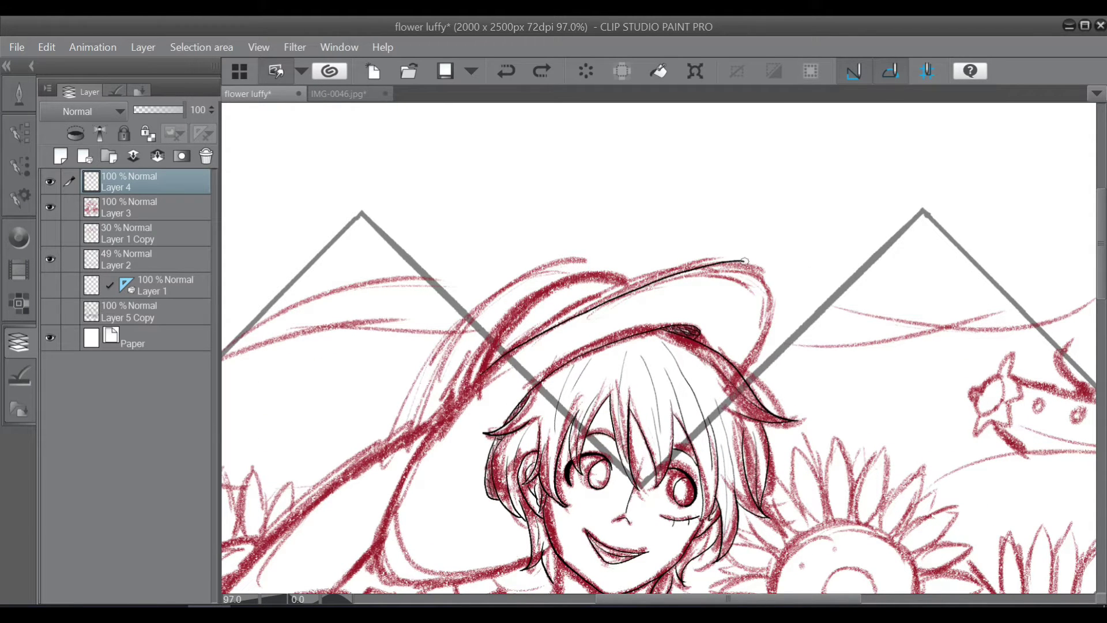
scroll(659, 351, "down", 3)
mouse_move(490, 270)
left_mouse_down()
mouse_move(404, 484)
mouse_move(534, 461)
left_mouse_up()
- Ink the hat brim's lower edge and thin curved contour lines along its surface
left_click_drag(564, 247, 432, 456)
left_click_drag(410, 417, 528, 452)
left_click_drag(505, 303, 468, 453)
left_click_drag(460, 411, 518, 437)
left_click_drag(662, 206, 751, 207)
left_click_drag(584, 240, 747, 246)
- Ink the hat's crown and the remaining contour lines inside the brim, and save the illustration
left_click_drag(600, 217, 677, 190)
left_click_drag(542, 192, 462, 271)
mouse_move(532, 196)
left_mouse_down()
mouse_move(643, 179)
mouse_move(462, 281)
left_mouse_up()
left_click_drag(603, 193, 466, 284)
left_click_drag(528, 444, 473, 453)
left_click_drag(476, 355, 502, 427)
key("ctrl+z")
left_click_drag(468, 380, 500, 421)
left_click_drag(466, 338, 424, 393)
left_click_drag(419, 445, 402, 479)
key("ctrl+minus")
key("ctrl+s")
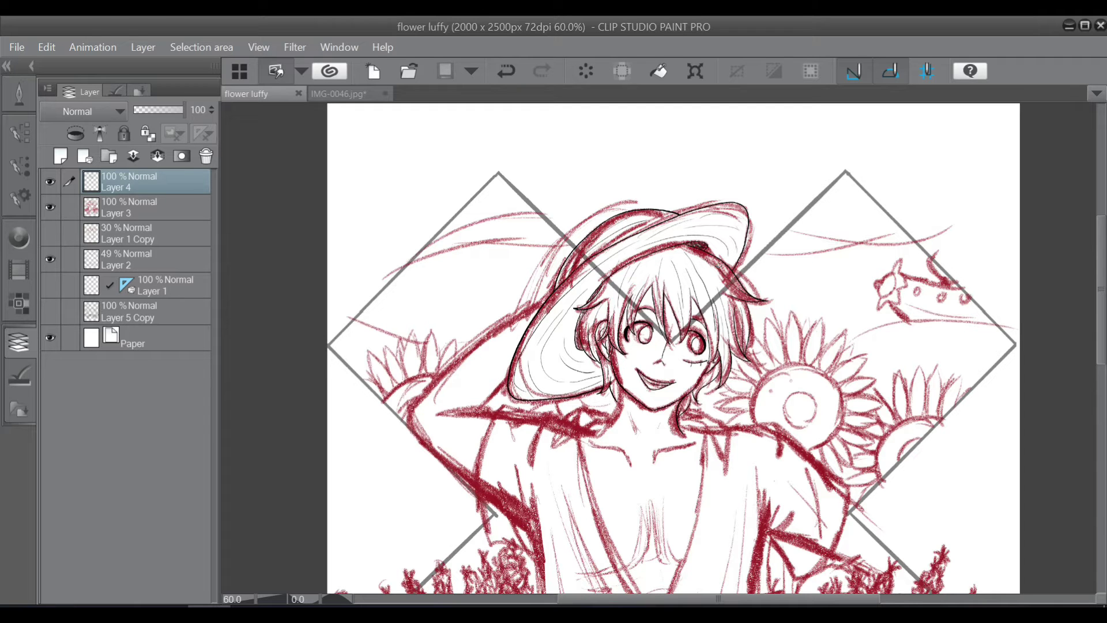
- Ink both sides of the neck, its muscle lines and the pointed collar flap on the raised-arm side
scroll(643, 391, "up", 5)
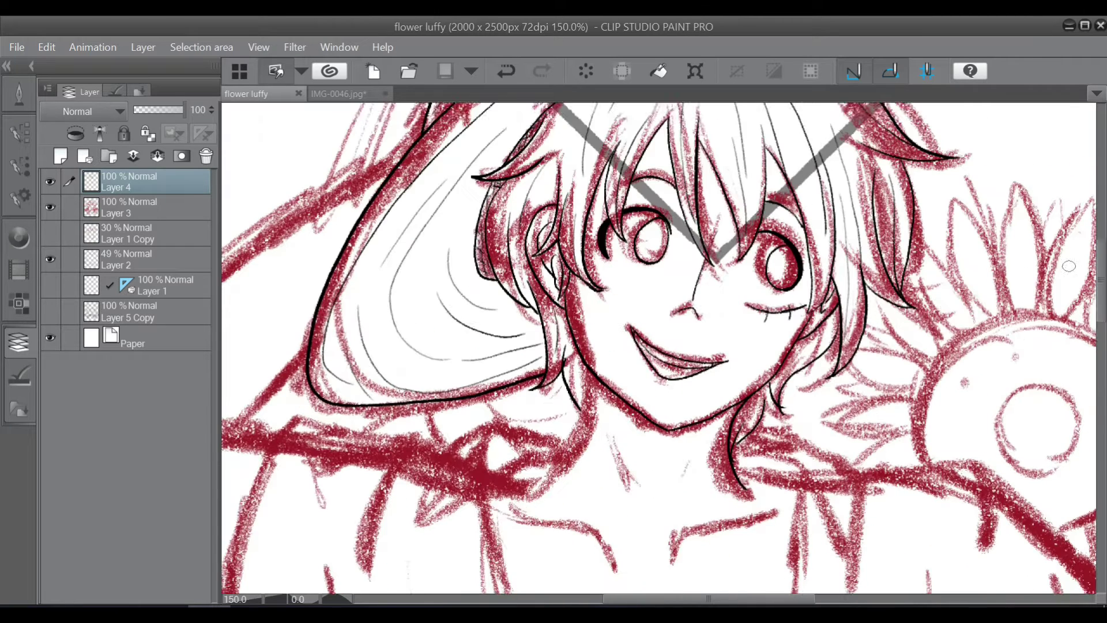
left_click_drag(651, 381, 651, 273)
left_click_drag(767, 288, 737, 343)
left_click_drag(587, 262, 532, 379)
left_click_drag(492, 319, 466, 373)
key("ctrl+z")
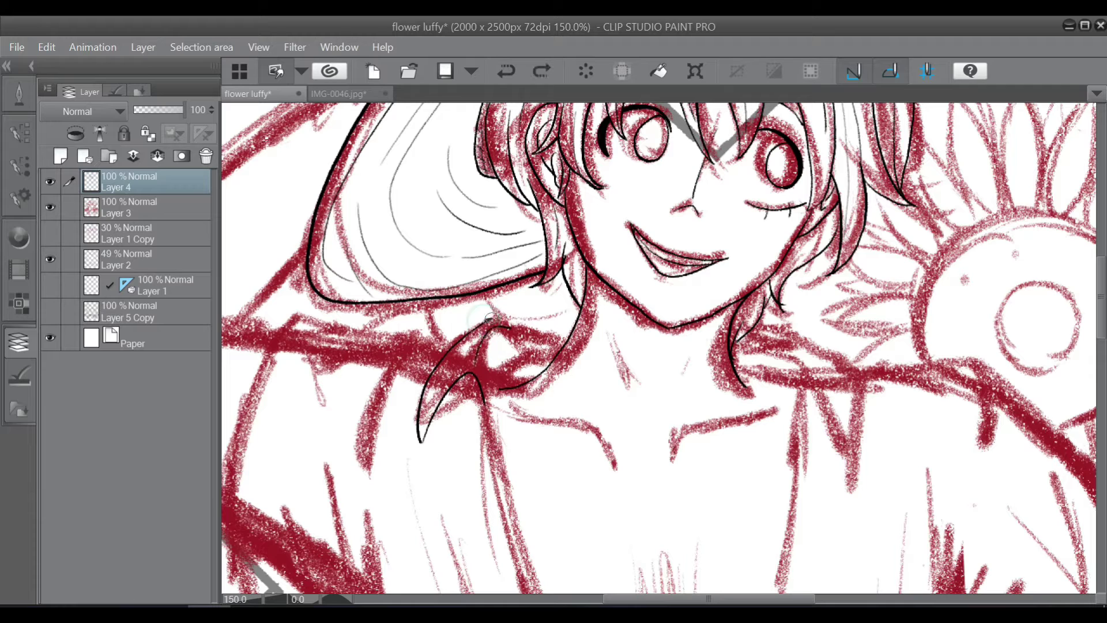
left_click_drag(606, 324, 616, 375)
left_click_drag(703, 355, 686, 387)
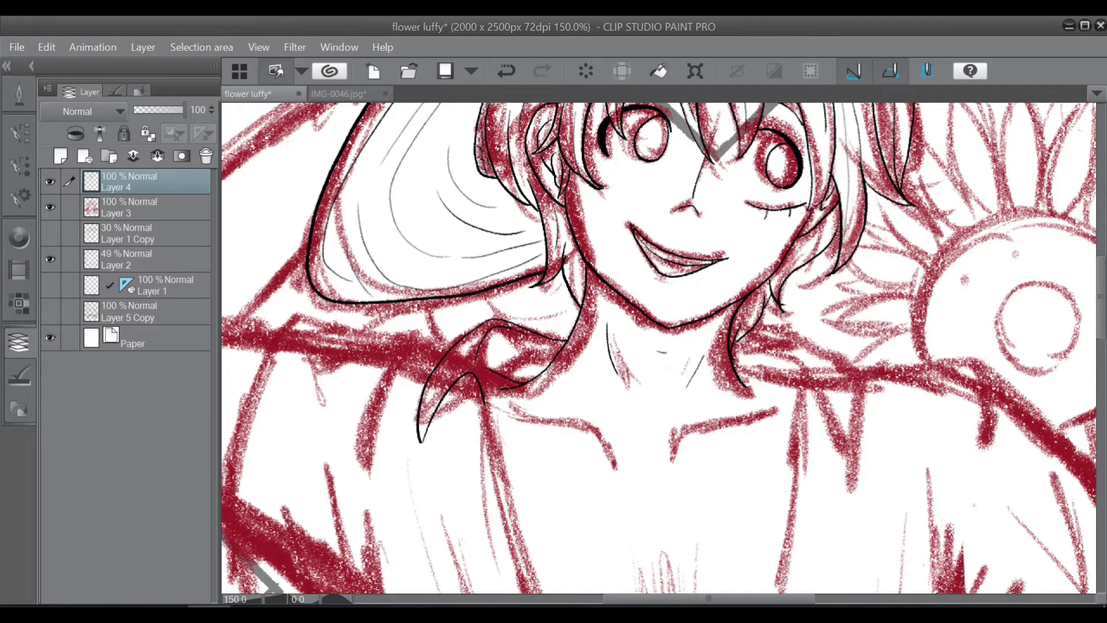
- Ink the shirt's opening edge from the raised-arm side's collar down to the point of the V
left_click_drag(495, 328, 535, 581)
left_click_drag(1101, 296, 1101, 357)
left_click_drag(534, 215, 667, 482)
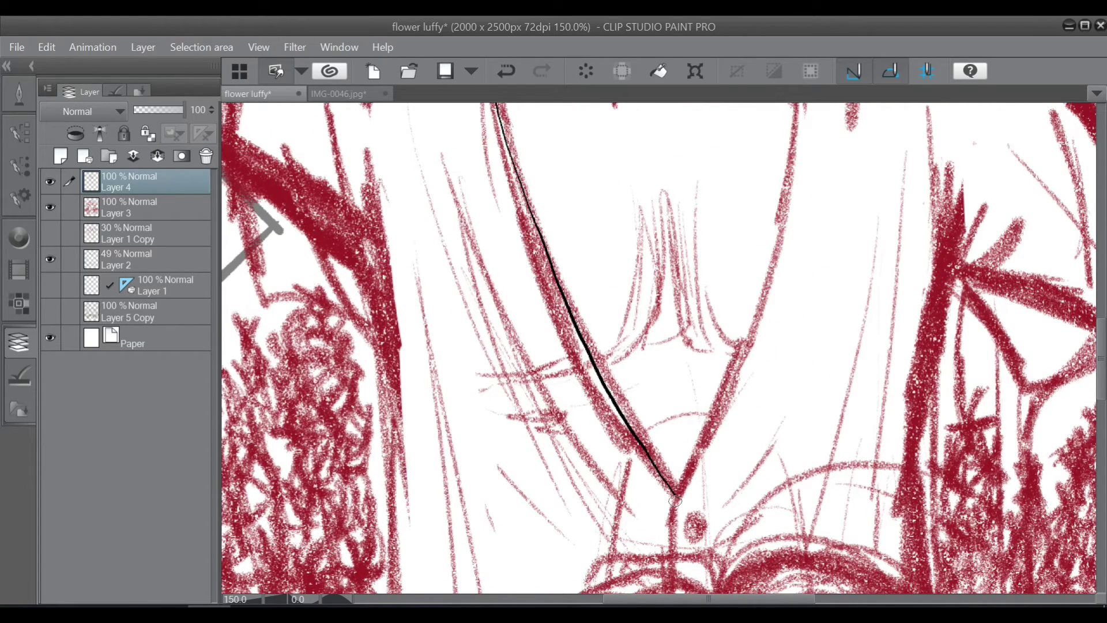
- Ink both collarbones and the curved muscle lines in the middle of the chest
left_click_drag(1102, 358, 1102, 316)
left_click_drag(505, 266, 592, 287)
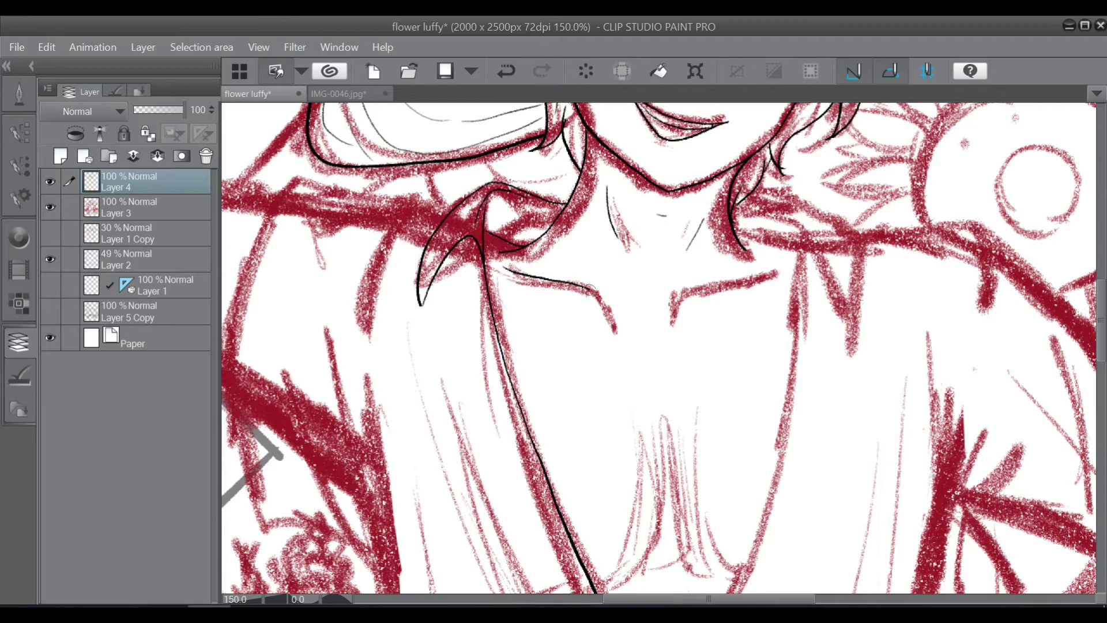
left_click_drag(674, 322, 782, 290)
scroll(1042, 302, "down", 5)
mouse_move(652, 283)
left_mouse_down()
mouse_move(612, 427)
mouse_move(597, 431)
left_mouse_up()
left_click_drag(679, 286, 715, 410)
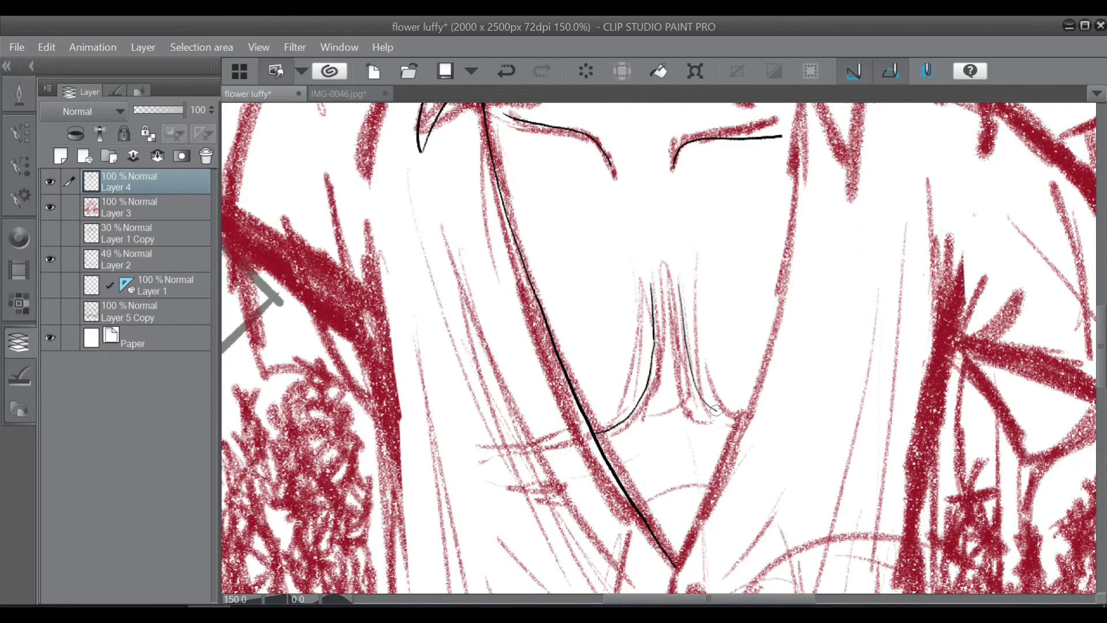
scroll(843, 389, "down", 9)
scroll(843, 389, "up", 7)
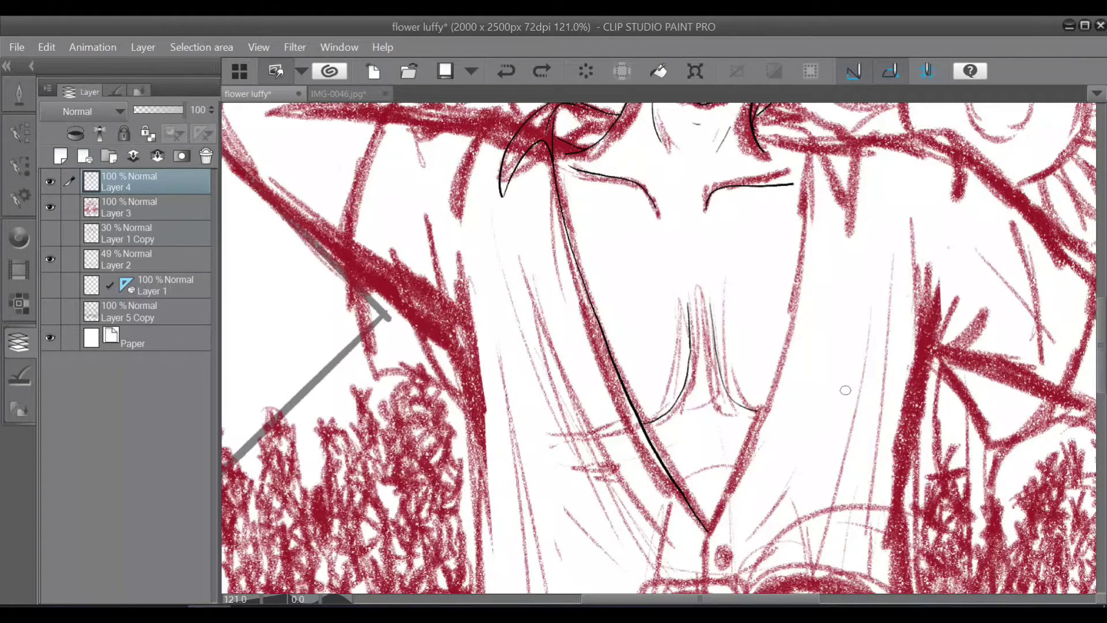
- Ink the pointed collar flap and the shoulder line with its seam on the sunflower side
left_click_drag(1102, 345, 1101, 312)
key("ctrl+z")
left_click_drag(557, 304, 546, 315)
left_click_drag(755, 282, 861, 312)
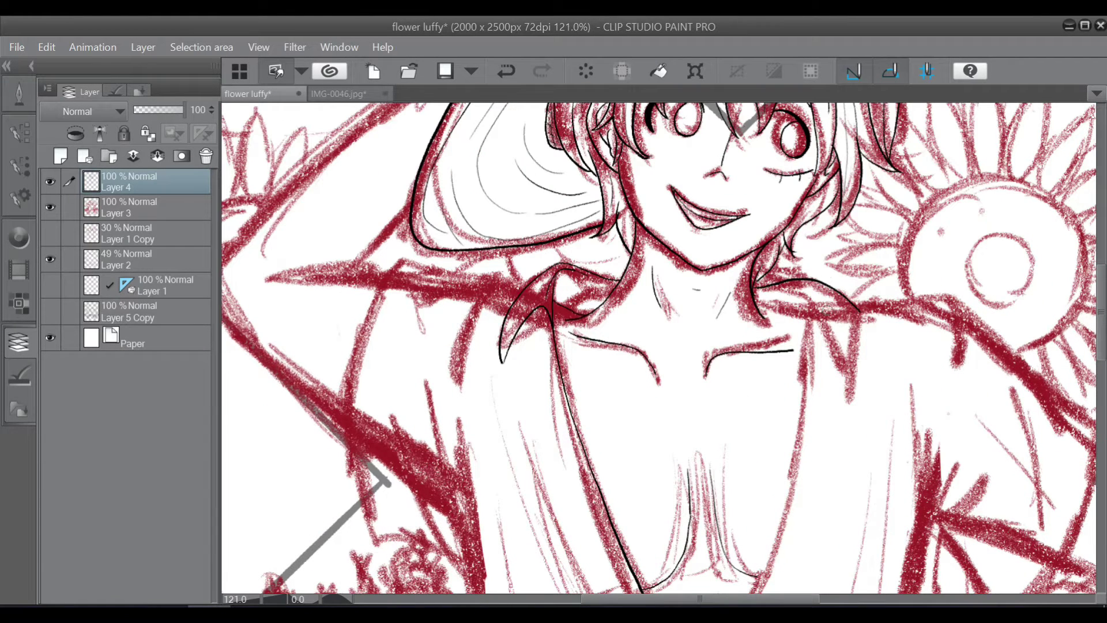
key("ctrl+z")
mouse_move(764, 285)
left_mouse_down()
mouse_move(816, 306)
mouse_move(805, 399)
left_mouse_up()
left_click_drag(814, 359, 801, 415)
mouse_move(818, 312)
left_mouse_down()
mouse_move(838, 386)
mouse_move(873, 304)
mouse_move(961, 345)
left_mouse_up()
- Ink the shirt's opening edge on the sunflower side, the button below the V and a fold beside it
left_click_drag(1101, 310, 1101, 355)
mouse_move(801, 189)
left_mouse_down()
mouse_move(709, 460)
mouse_move(702, 521)
left_mouse_up()
mouse_move(720, 495)
left_mouse_down()
mouse_move(714, 500)
mouse_move(724, 495)
left_mouse_up()
mouse_move(770, 417)
left_mouse_down()
mouse_move(728, 481)
mouse_move(744, 497)
left_mouse_up()
- Ink the long folds and the side edge of the shirt front on the raised-arm side
left_click_drag(513, 190, 620, 437)
left_click_drag(478, 254, 585, 512)
left_click_drag(532, 592, 511, 403)
left_click_drag(426, 167, 472, 401)
key("ctrl+z")
left_click_drag(462, 218, 472, 567)
left_click_drag(1101, 332, 1101, 375)
left_click_drag(472, 340, 467, 459)
left_click_drag(495, 386, 501, 232)
left_click_drag(1102, 386, 1103, 344)
scroll(1103, 344, "up", 4)
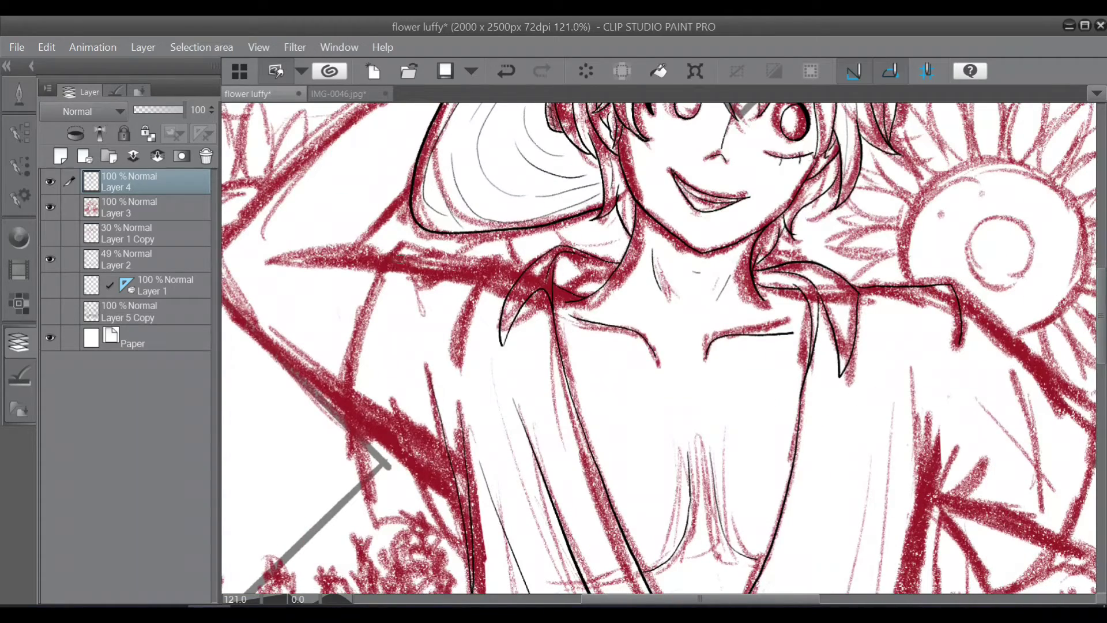
- Ink the shoulder line, sleeve outline and sleeve folds of the shirt on the raised-arm side
mouse_move(395, 242)
left_mouse_down()
mouse_move(487, 260)
mouse_move(453, 374)
left_mouse_up()
left_click_drag(508, 265, 530, 264)
left_click_drag(496, 288, 489, 391)
left_click_drag(506, 341, 518, 391)
mouse_move(527, 304)
left_mouse_down()
mouse_move(541, 418)
mouse_move(584, 480)
left_mouse_up()
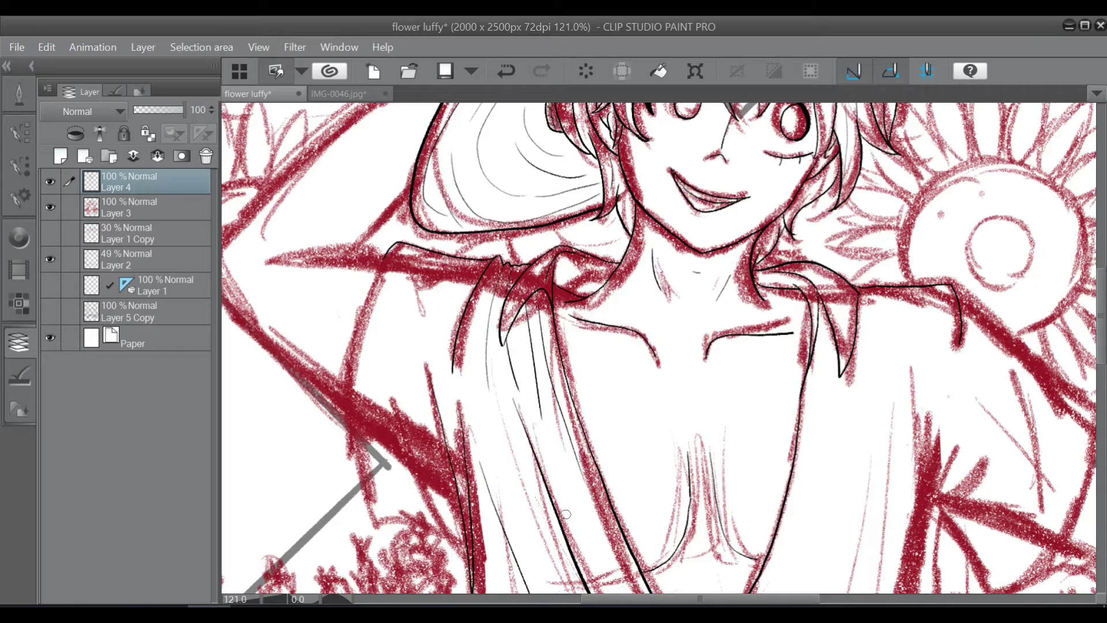
scroll(1090, 340, "down", 2)
mouse_move(390, 133)
left_mouse_down()
mouse_move(363, 392)
mouse_move(463, 440)
left_mouse_up()
left_click_drag(393, 249, 458, 405)
- Ink the sleeve, its folds and the shirt's side edge on the sunflower side, and save the illustration
left_click_drag(775, 600, 845, 599)
left_click_drag(702, 160, 854, 286)
left_click_drag(1102, 321, 1103, 340)
left_click_drag(686, 209, 651, 501)
left_click_drag(749, 214, 689, 283)
left_click_drag(739, 266, 687, 290)
left_click_drag(718, 331, 852, 242)
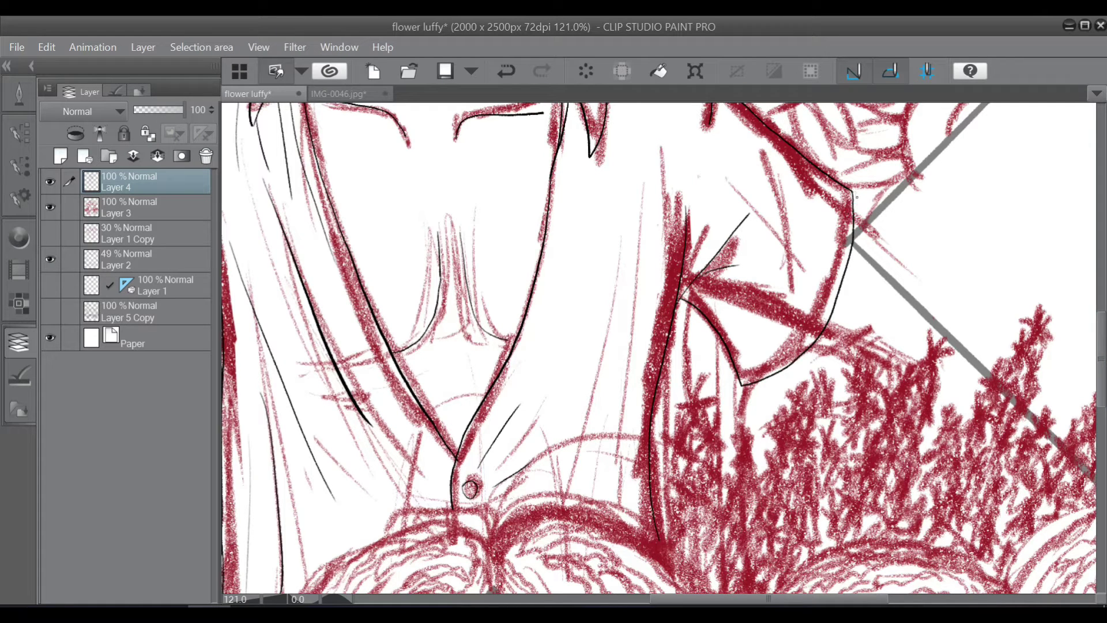
left_click_drag(767, 185, 789, 304)
scroll(580, 451, "down", 6)
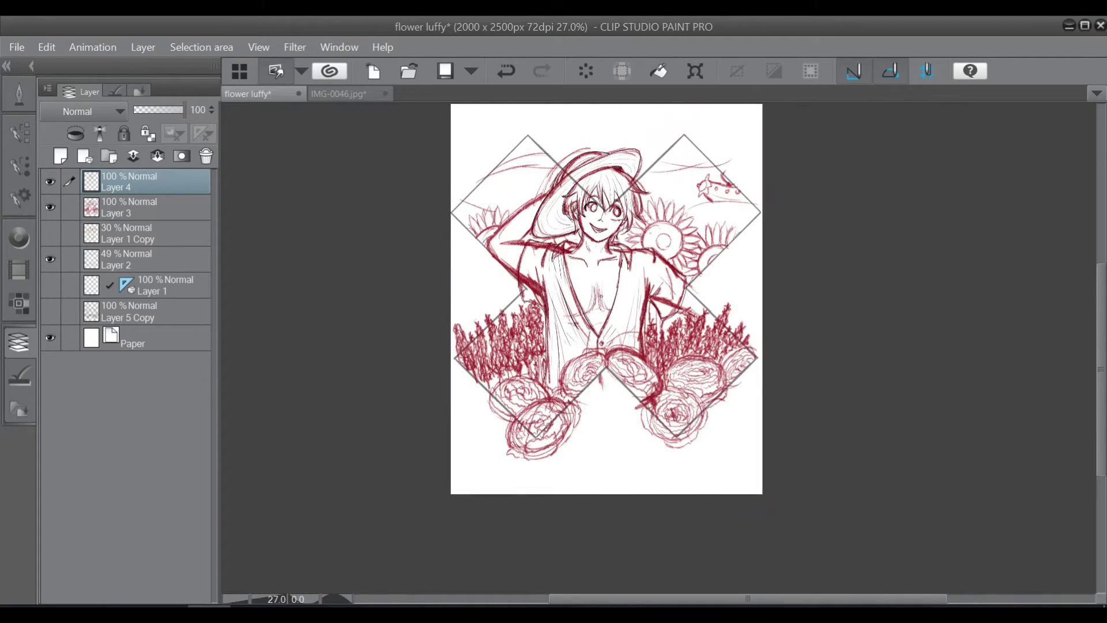
key("ctrl+s")
scroll(493, 242, "up", 6)
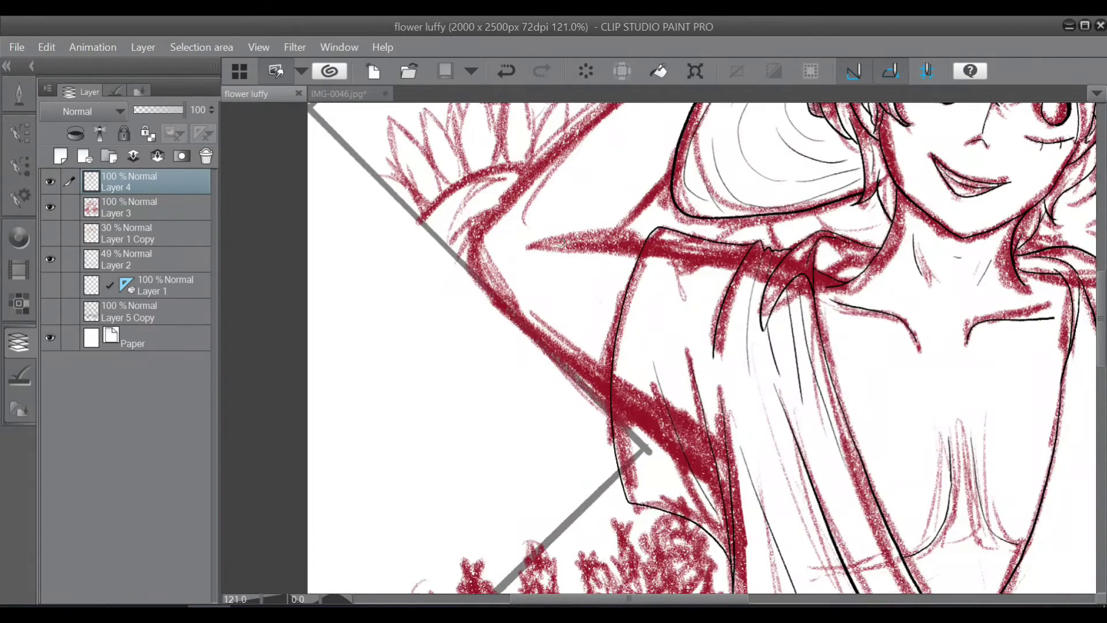
- Ink the raised arm's outline around the elbow, from the sleeve opening along the forearm to the hat brim
left_click_drag(616, 232, 649, 237)
left_click_drag(493, 298, 610, 398)
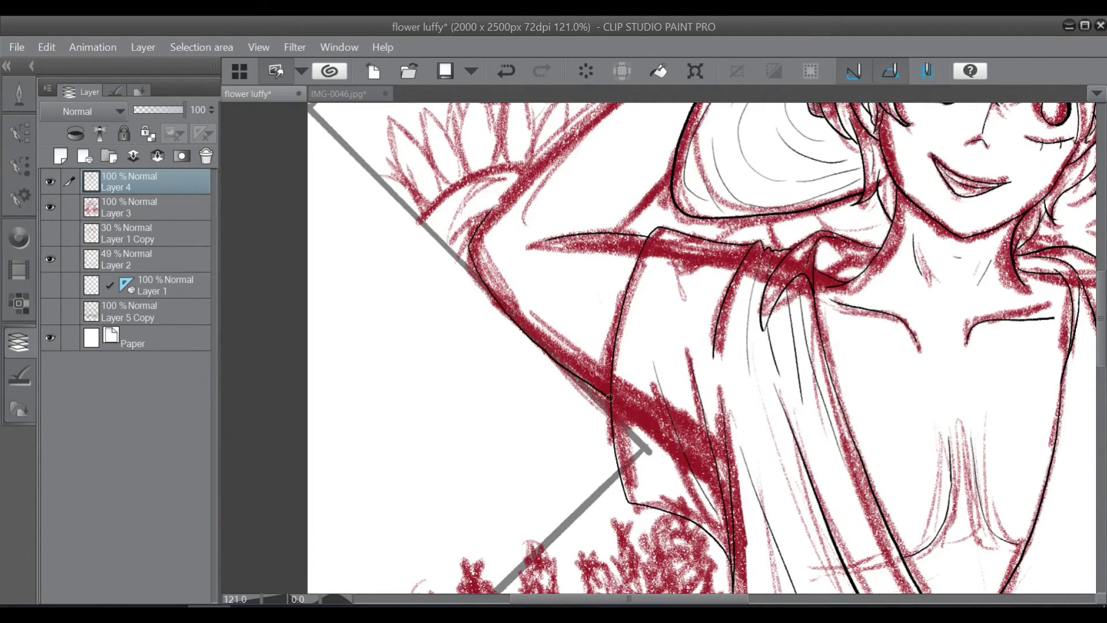
scroll(610, 385, "up", 3)
left_click_drag(748, 212, 505, 383)
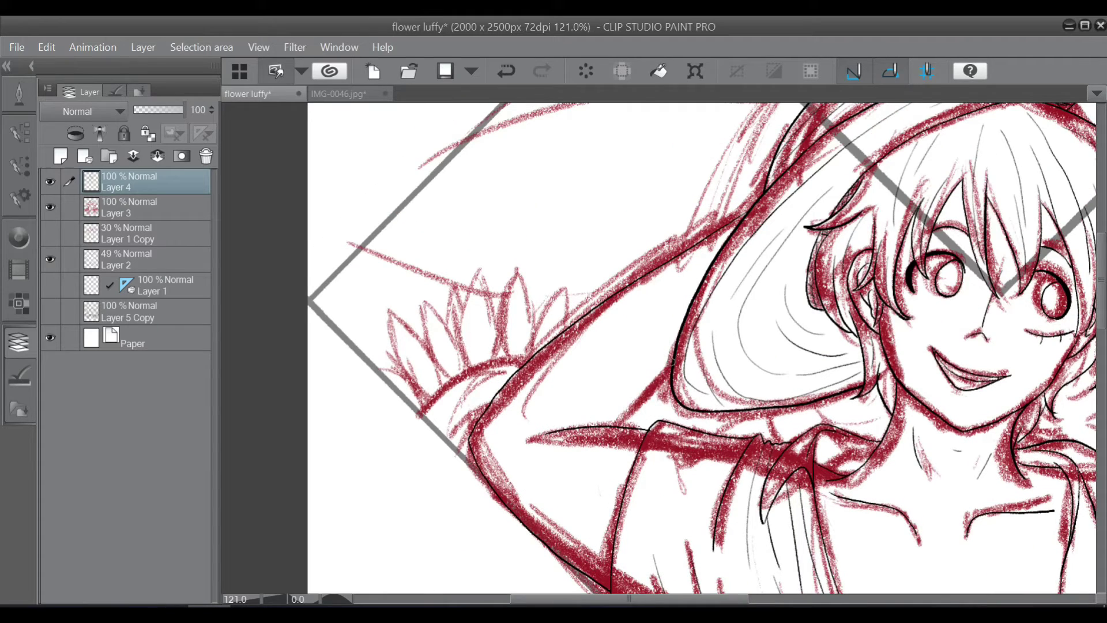
- Raise Layer 2's opacity to 100% and move the layer above Layer 3 so the X outline is solid black
left_click_drag(262, 599, 255, 599)
left_click_drag(814, 600, 859, 600)
left_click_drag(1102, 346, 1103, 398)
scroll(1036, 405, "down", 3)
left_click(167, 259)
left_click_drag(167, 110, 188, 115)
left_click_drag(166, 259, 164, 199)
left_click_drag(714, 599, 753, 599)
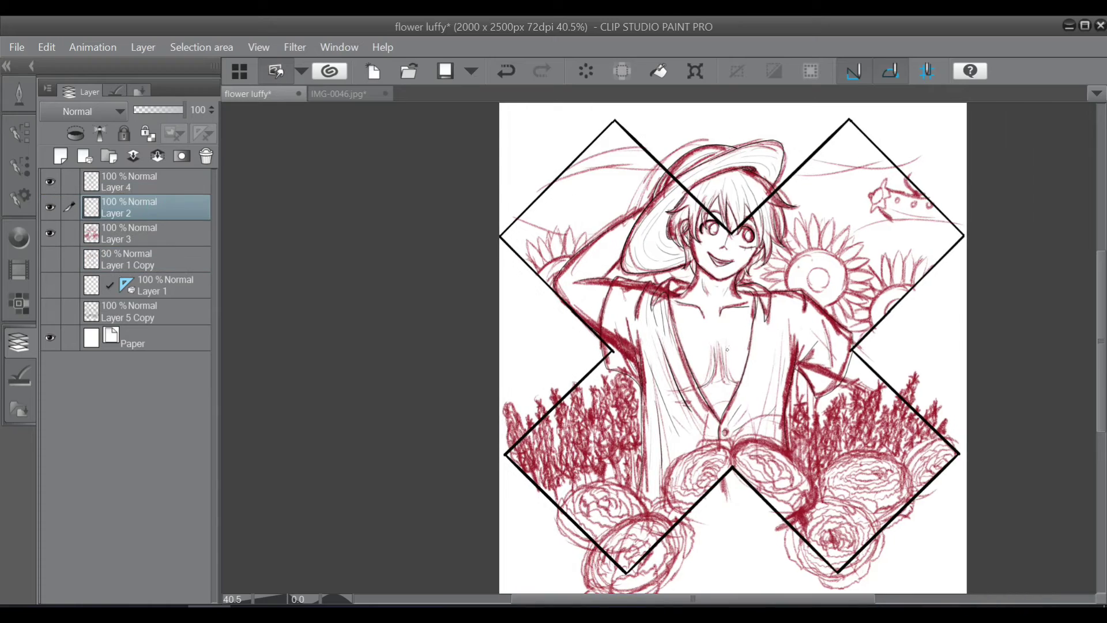
- Erase the part of the X outline that crosses the sleeve on the raised-arm side
scroll(841, 353, "up", 5)
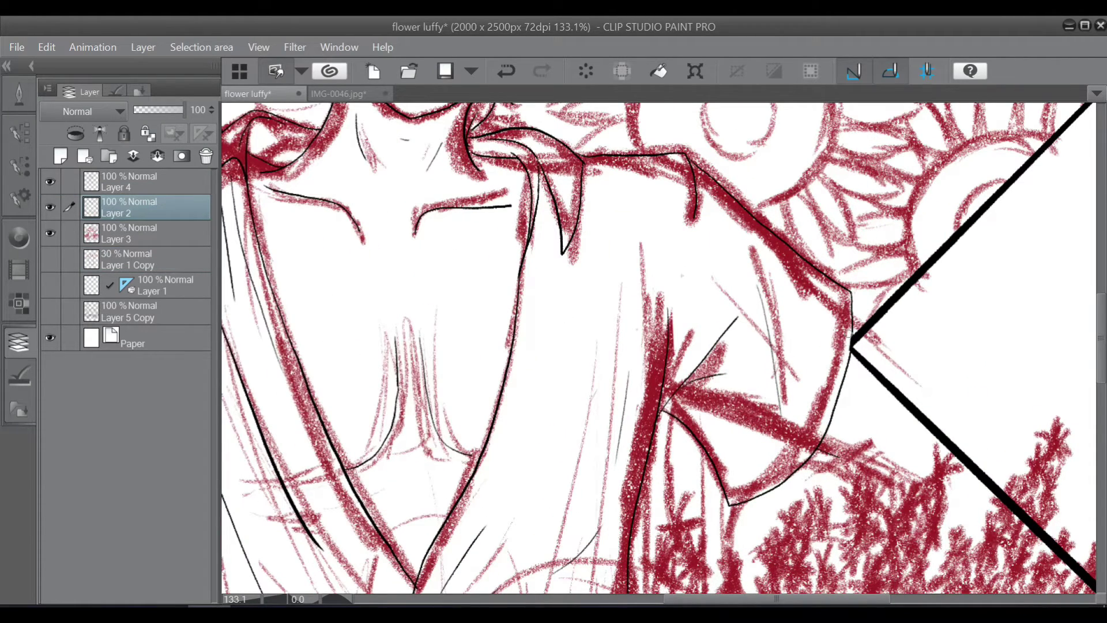
left_click_drag(709, 600, 609, 599)
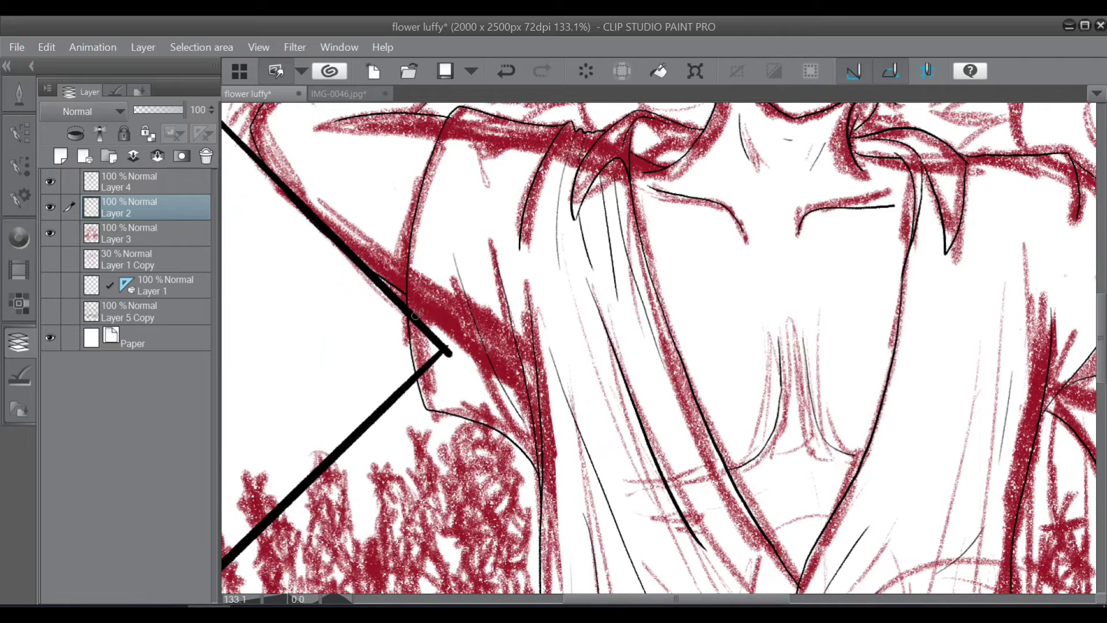
left_click_drag(409, 300, 442, 333)
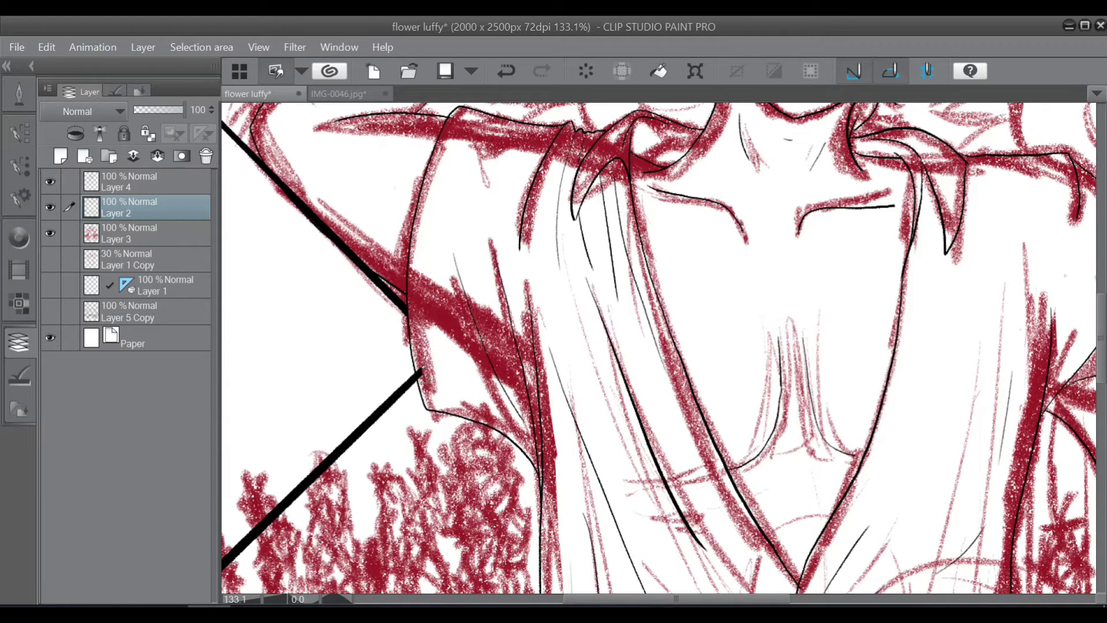
- Erase the parts of the X outline that cross the hat, hair and face, and save the illustration
left_click_drag(1102, 338, 1101, 253)
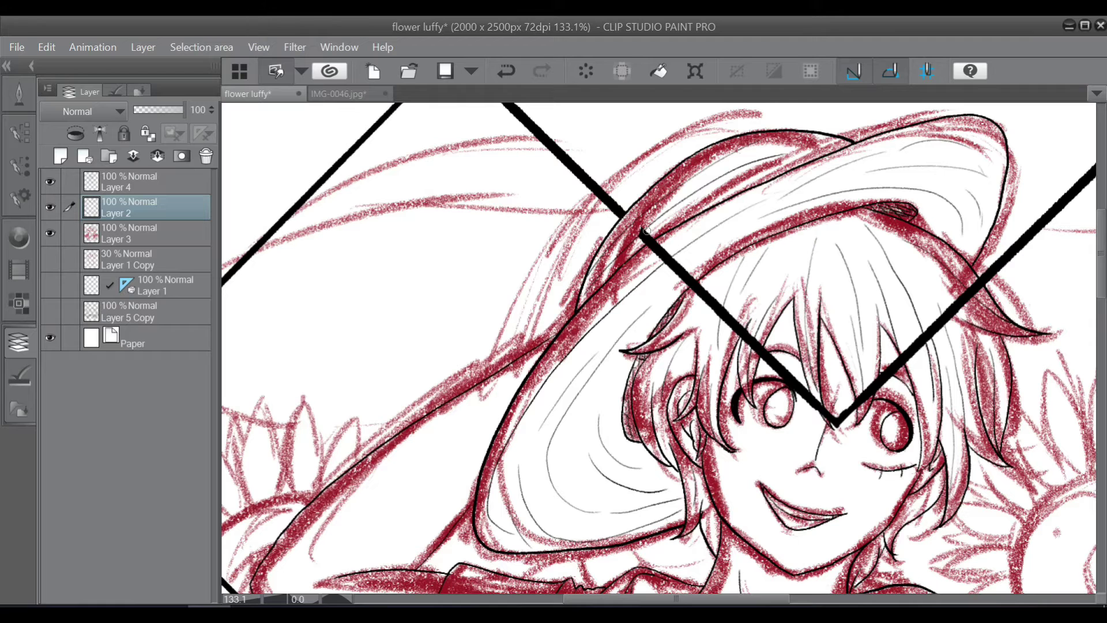
mouse_move(645, 237)
left_mouse_down()
mouse_move(833, 410)
mouse_move(894, 358)
left_mouse_up()
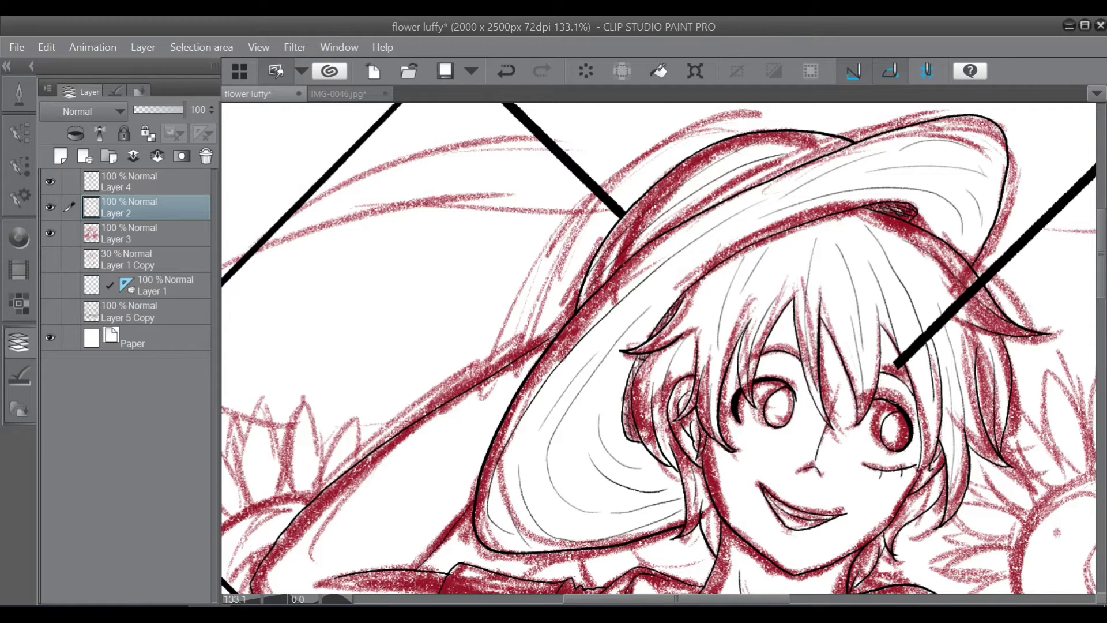
scroll(803, 519, "right", 3)
left_click_drag(770, 364, 826, 311)
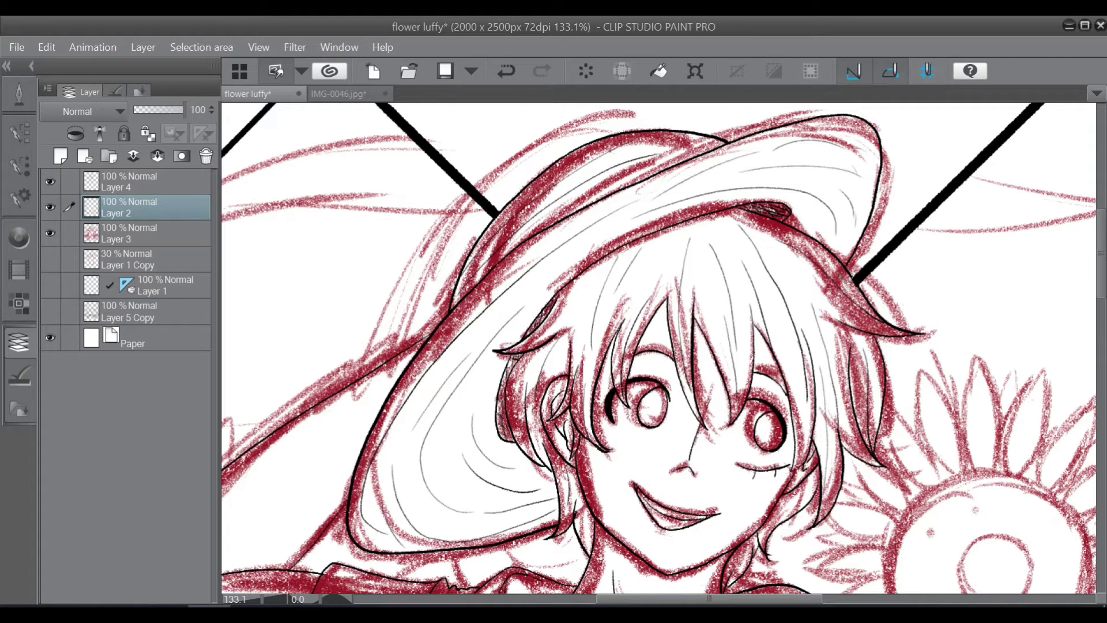
scroll(769, 405, "down", 2)
key("ctrl+s")
- Add a new raster layer above Layer 4 and switch to the Pen tool
left_click(1102, 389)
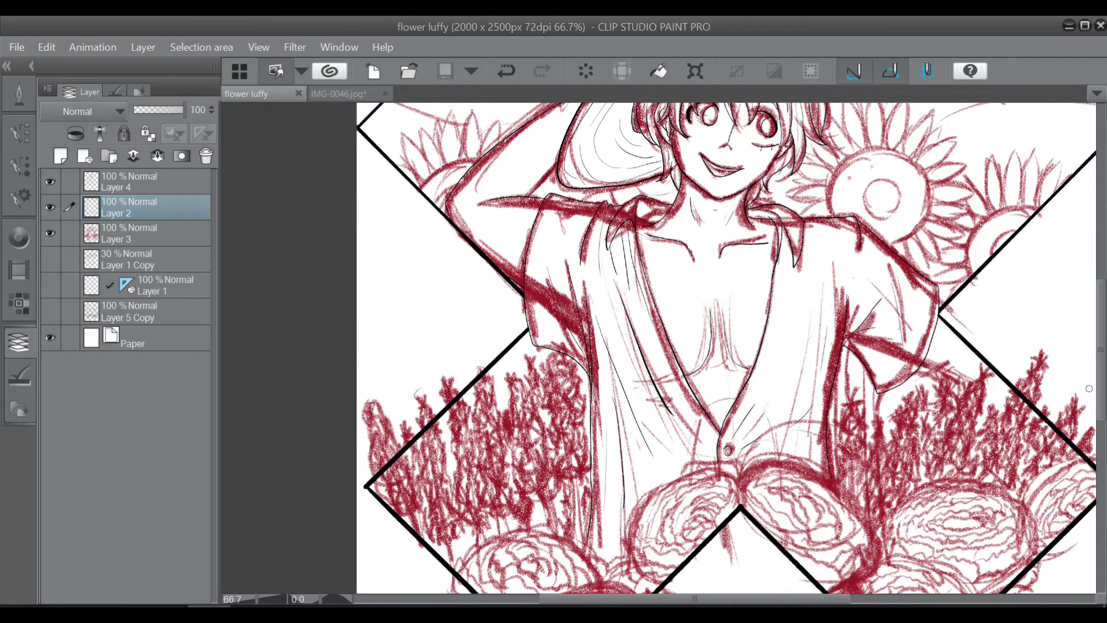
left_click(138, 182)
left_click(62, 156)
left_click(19, 94)
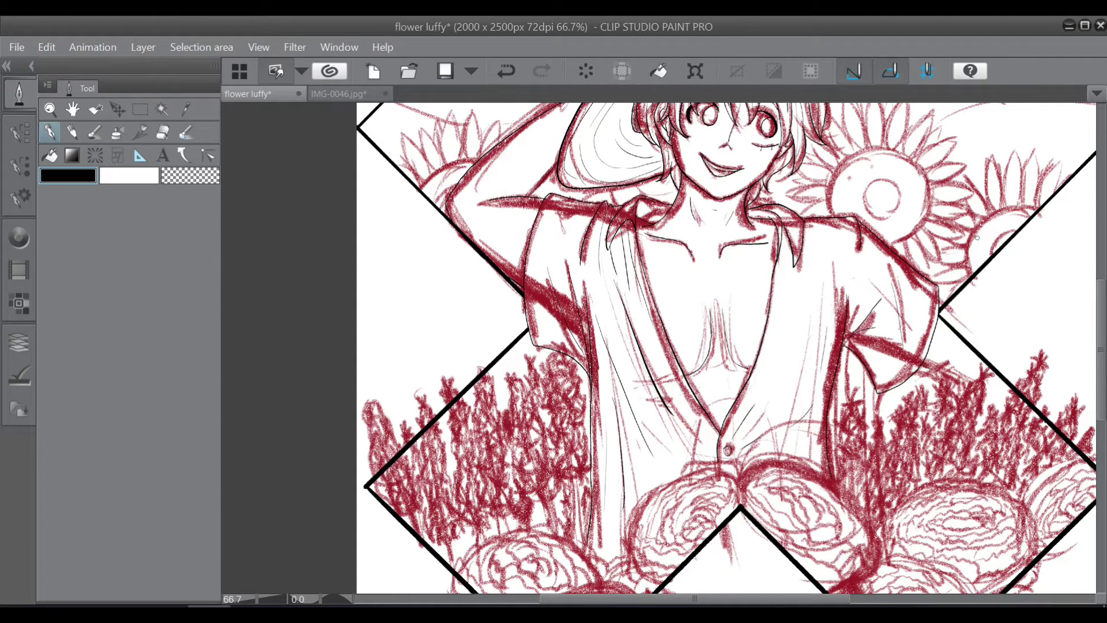
- Ink the disc edge and inner ring of the smaller sunflower cut off by the X outline
left_click_drag(792, 599, 840, 601)
left_click_drag(1102, 388, 1102, 349)
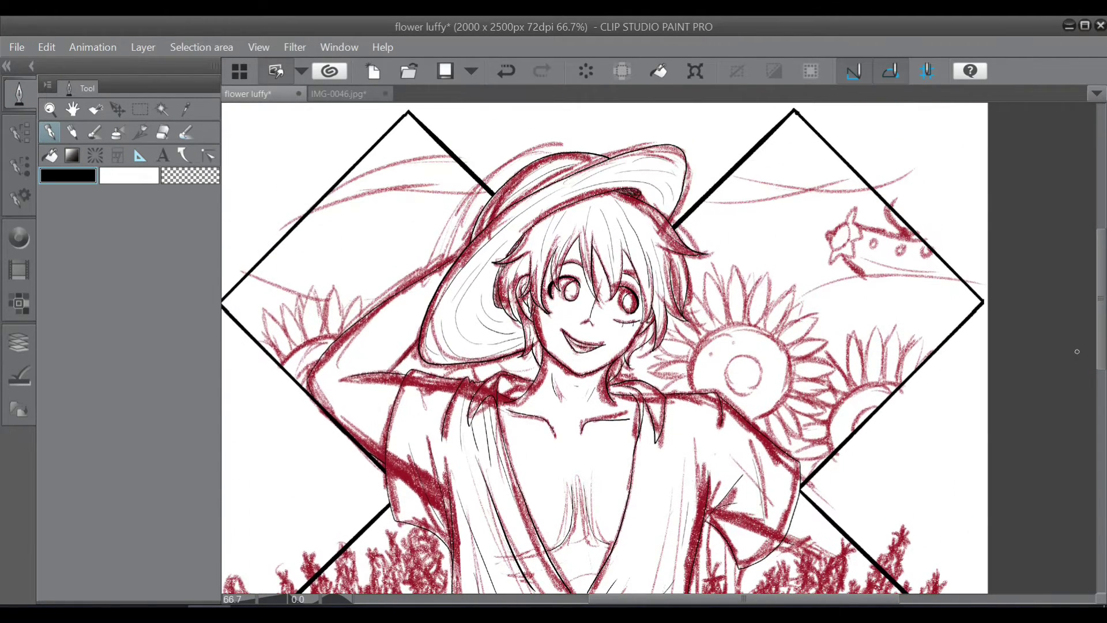
scroll(862, 453, "up", 3)
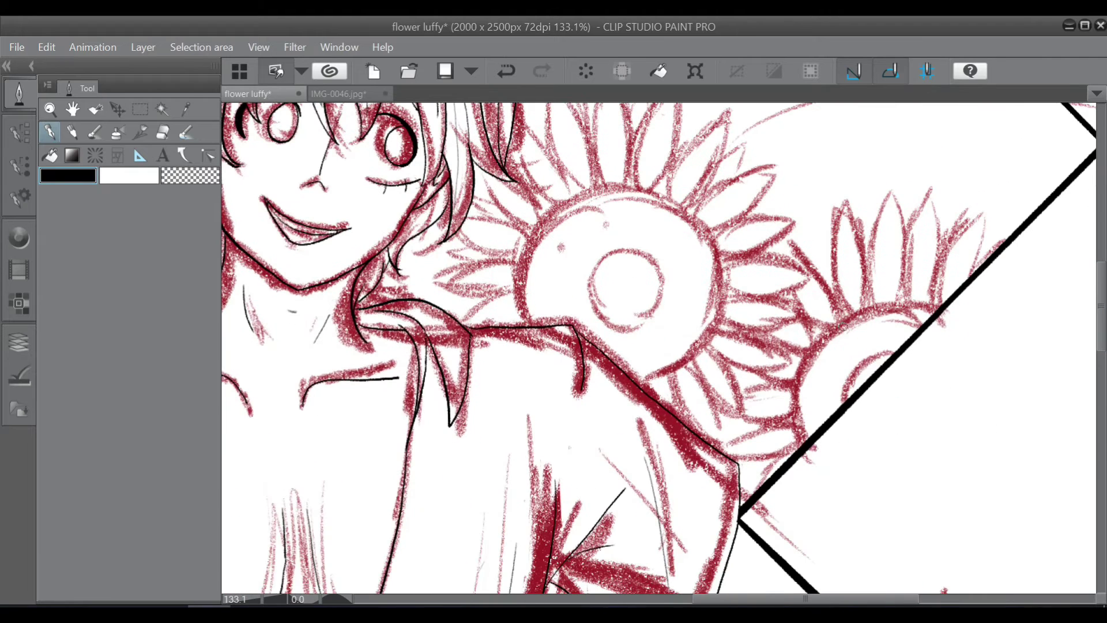
left_click_drag(856, 315, 796, 390)
left_click_drag(871, 360, 900, 349)
- Dot small seeds across the smaller sunflower's disc, between its edge and the inner ring
left_click(850, 347)
left_click(872, 323)
left_click(880, 339)
left_click(907, 315)
left_click(831, 345)
left_click(816, 363)
left_click(806, 434)
left_click(828, 413)
left_click(817, 426)
left_click(813, 416)
left_click(804, 410)
left_click(825, 397)
left_click(827, 360)
left_click(807, 371)
left_click(831, 380)
left_click(819, 381)
left_click(841, 364)
left_click(853, 390)
left_click(862, 376)
left_click(848, 370)
left_click(872, 315)
left_click(872, 347)
- Ink the smaller sunflower's petals nearest the X outline on its upper side, with fine vein lines
left_click_drag(826, 600, 857, 601)
left_click_drag(1101, 340, 1101, 320)
scroll(870, 396, "up", 6)
mouse_move(851, 285)
left_mouse_down()
mouse_move(785, 362)
mouse_move(776, 439)
left_mouse_up()
left_click_drag(806, 352, 785, 424)
left_click_drag(821, 353, 799, 421)
left_click_drag(852, 284, 832, 385)
left_click_drag(861, 346, 889, 326)
- Ink the tall pointed petal beside them on the smaller sunflower and add its vein lines
mouse_move(763, 253)
left_mouse_down()
mouse_move(774, 433)
mouse_move(740, 297)
mouse_move(724, 395)
mouse_move(731, 433)
left_mouse_up()
left_click_drag(736, 324, 734, 428)
key("ctrl+z")
left_click_drag(744, 333, 736, 428)
left_click_drag(758, 367, 752, 430)
left_click_drag(761, 345, 759, 372)
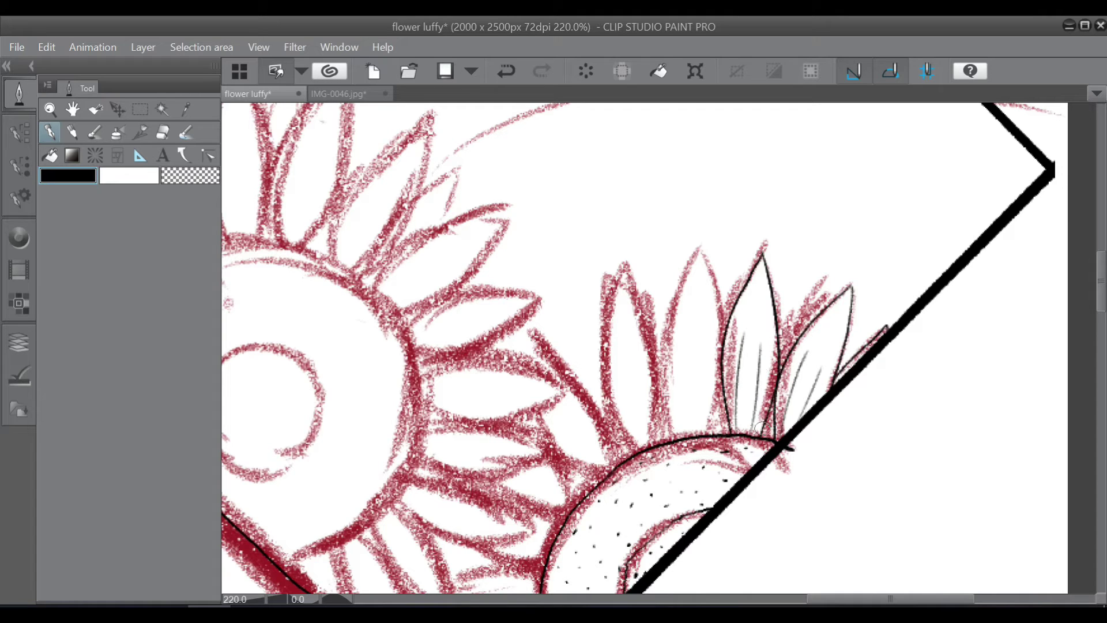
- Ink the smaller sunflower's tall central petal with veins, and a back petal tip nearer the X outline
mouse_move(699, 249)
left_mouse_down()
mouse_move(719, 354)
mouse_move(708, 429)
mouse_move(663, 363)
mouse_move(676, 438)
left_mouse_up()
left_click_drag(682, 335, 679, 411)
left_click_drag(705, 324, 699, 432)
left_click_drag(779, 319, 805, 283)
left_click_drag(805, 282, 809, 323)
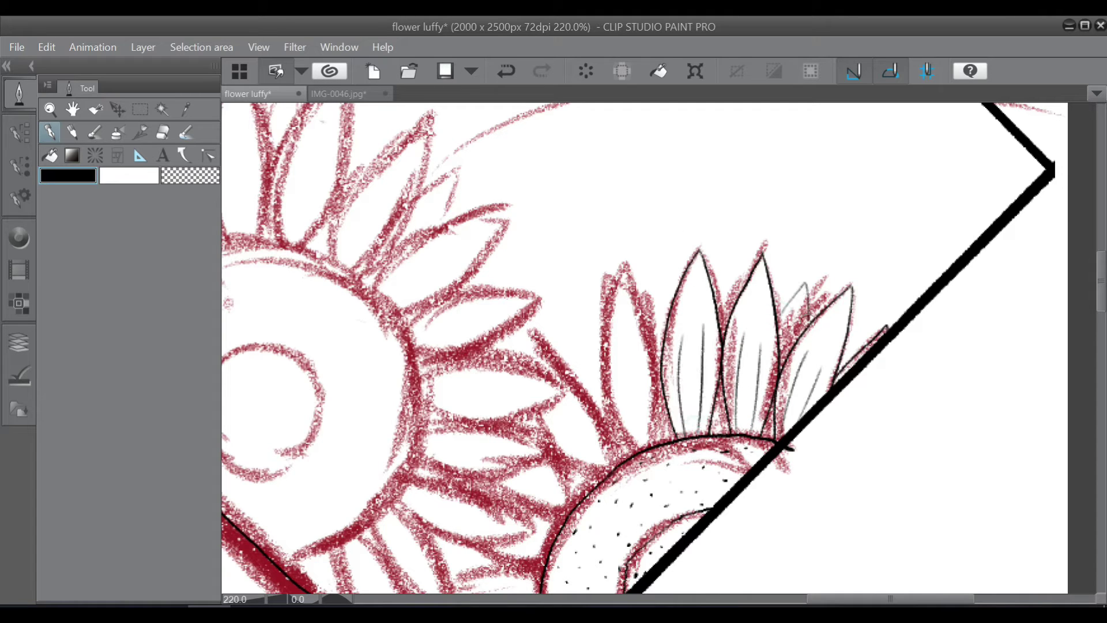
- Ink the narrow upright petal facing the larger sunflower, its veins, and the back petal tip behind it
mouse_move(618, 266)
left_mouse_down()
mouse_move(658, 359)
mouse_move(663, 437)
left_mouse_up()
mouse_move(618, 267)
left_mouse_down()
mouse_move(609, 310)
mouse_move(628, 433)
mouse_move(644, 450)
left_mouse_up()
left_click_drag(657, 440, 650, 374)
left_click_drag(621, 299, 641, 446)
left_click_drag(645, 385, 655, 438)
left_click_drag(646, 320, 658, 276)
mouse_move(658, 276)
left_mouse_down()
mouse_move(669, 305)
mouse_move(657, 346)
left_mouse_up()
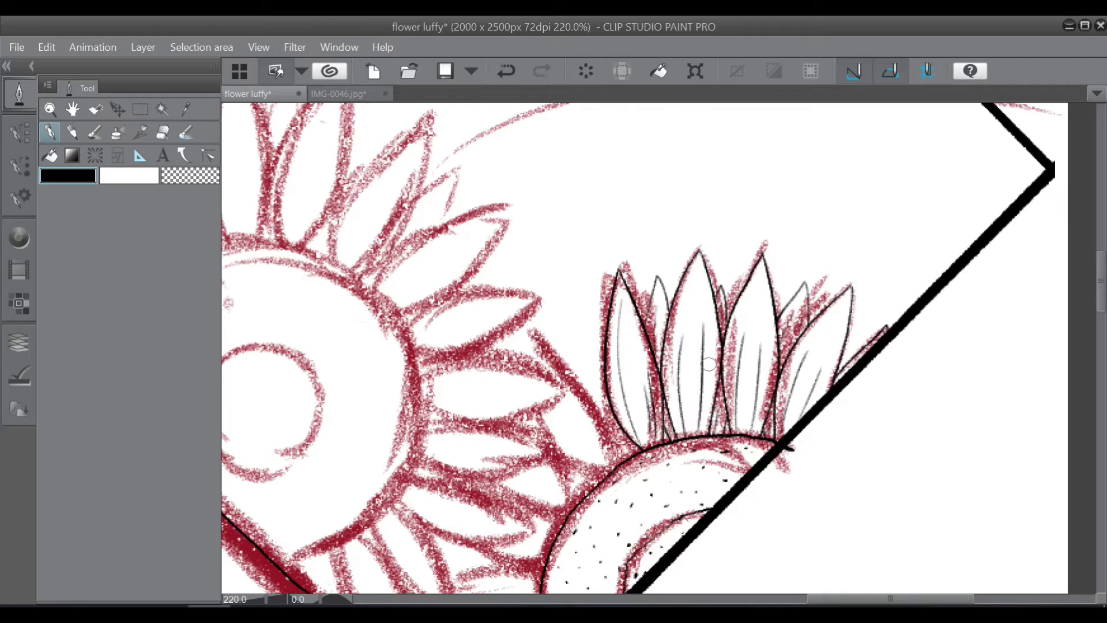
- Ink the slanted petal reaching toward the larger sunflower, its veins, and the small back petal above it
left_click_drag(892, 600, 863, 599)
left_click_drag(1101, 279, 1101, 297)
mouse_move(673, 242)
left_mouse_down()
mouse_move(747, 320)
mouse_move(746, 310)
mouse_move(776, 364)
left_mouse_up()
key("ctrl+z")
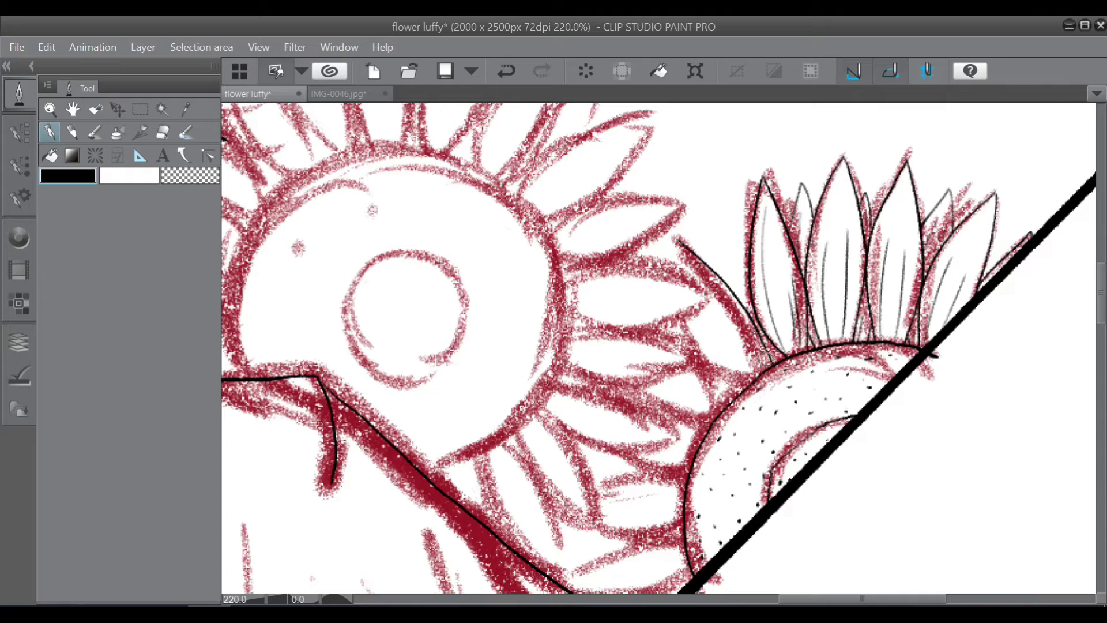
key("ctrl+z")
left_click_drag(676, 237, 744, 309)
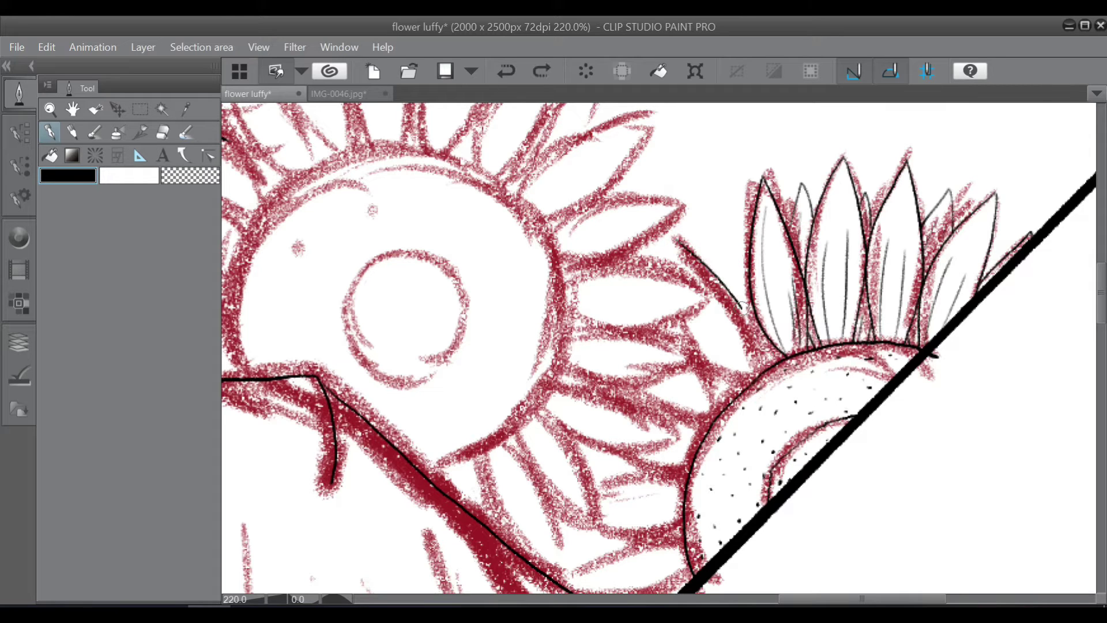
mouse_move(678, 239)
left_mouse_down()
mouse_move(693, 320)
mouse_move(753, 383)
left_mouse_up()
left_click_drag(733, 331, 750, 355)
left_click_drag(694, 287, 736, 364)
left_click_drag(715, 230, 716, 274)
left_click_drag(715, 231, 748, 291)
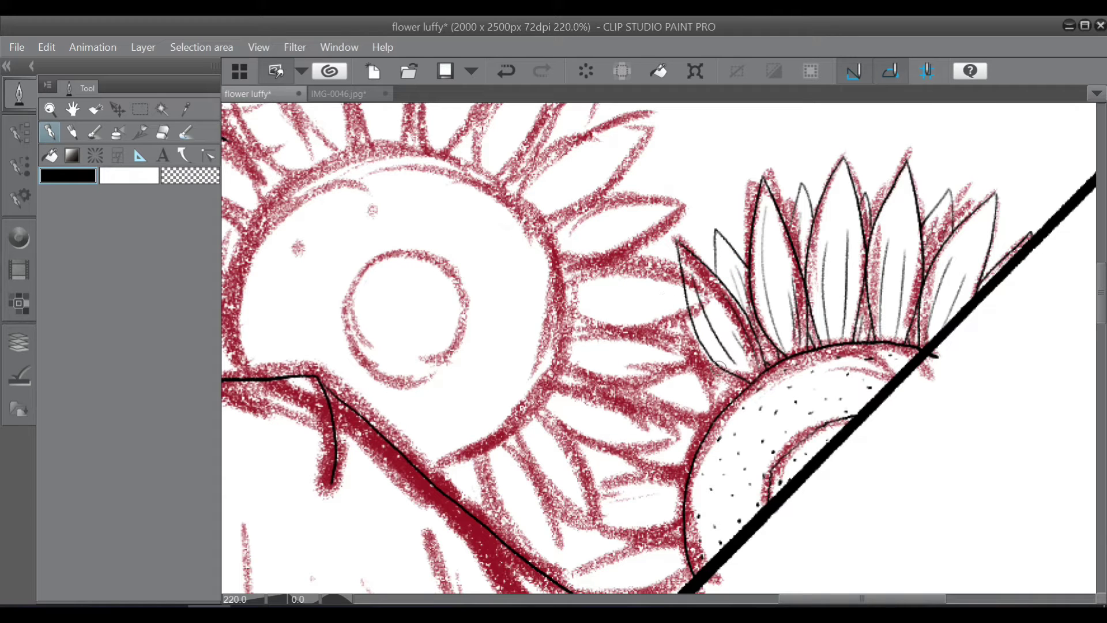
- Ink the overlapping side petals of the smaller sunflower facing the larger one, with short vein lines
left_click_drag(718, 398, 667, 347)
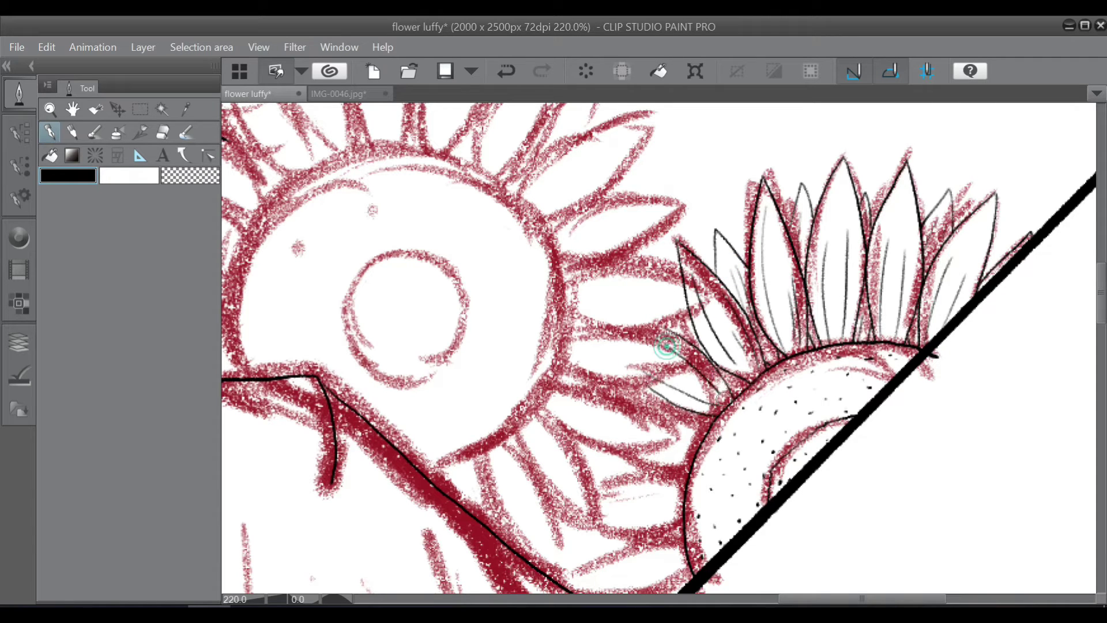
left_click_drag(628, 389, 709, 429)
left_click_drag(613, 410, 693, 456)
key("ctrl+z")
left_click_drag(612, 409, 694, 456)
left_click_drag(585, 456, 659, 454)
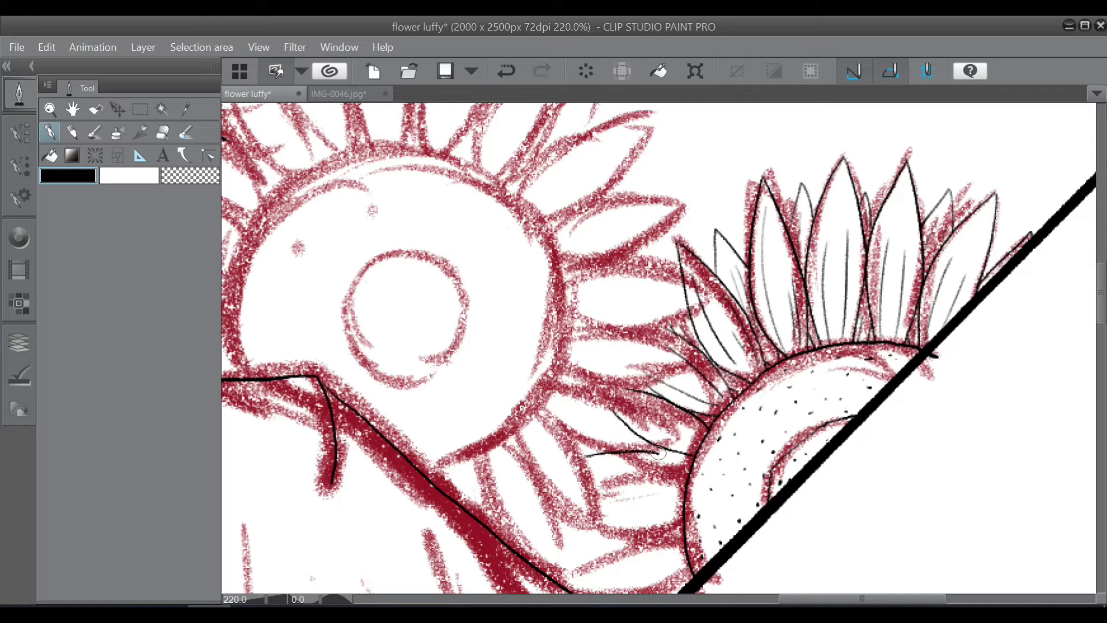
mouse_move(585, 461)
left_mouse_down()
mouse_move(629, 489)
mouse_move(681, 496)
left_mouse_up()
key("ctrl+z")
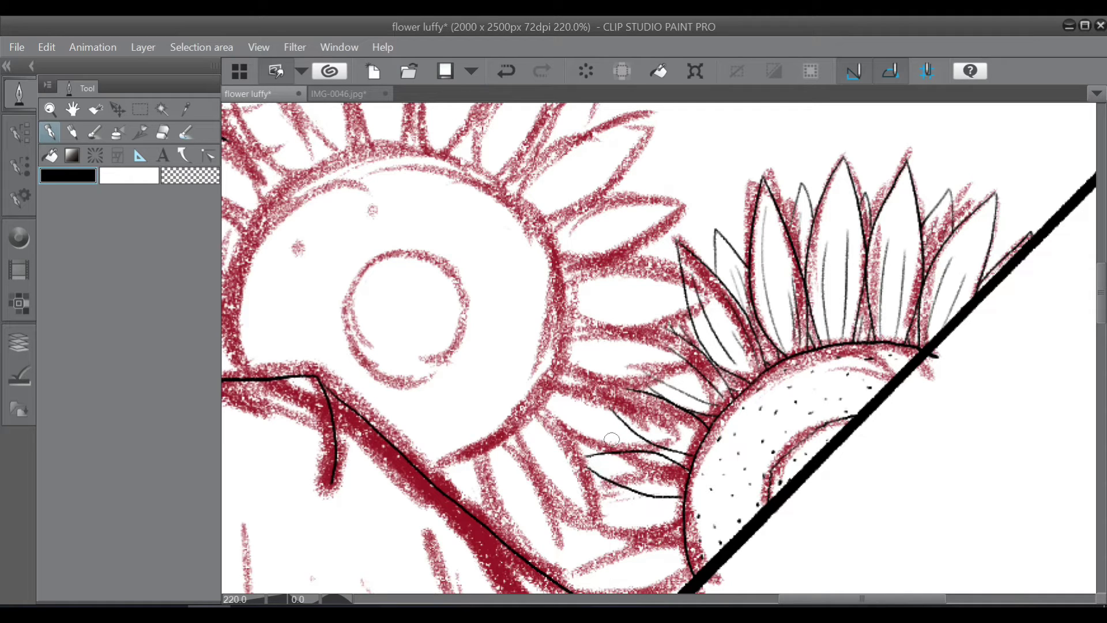
left_click_drag(615, 430, 638, 436)
mouse_move(625, 476)
left_mouse_down()
mouse_move(673, 491)
mouse_move(659, 482)
left_mouse_up()
left_click_drag(625, 409, 678, 440)
left_click_drag(658, 406, 686, 422)
left_click_drag(1102, 308, 1103, 323)
mouse_move(682, 383)
left_mouse_down()
mouse_move(631, 396)
mouse_move(571, 433)
mouse_move(680, 413)
left_mouse_up()
key("ctrl+z")
mouse_move(571, 430)
left_mouse_down()
mouse_move(672, 428)
mouse_move(662, 384)
mouse_move(682, 388)
left_mouse_up()
key("ctrl+z")
key("ctrl+z")
key("ctrl+z")
- Ink the smaller sunflower's lowest petals down to the X outline, add their veins, and save the illustration
mouse_move(570, 407)
left_mouse_down()
mouse_move(616, 392)
mouse_move(682, 396)
mouse_move(685, 420)
left_mouse_up()
left_click_drag(583, 374, 603, 369)
mouse_move(582, 374)
left_mouse_down()
mouse_move(617, 393)
mouse_move(631, 384)
left_mouse_up()
mouse_move(600, 403)
left_mouse_down()
mouse_move(662, 395)
mouse_move(672, 415)
left_mouse_up()
left_click_drag(605, 451, 684, 434)
left_click_drag(579, 468, 692, 459)
left_click_drag(593, 436, 615, 443)
left_click_drag(612, 463, 662, 444)
left_click_drag(627, 468, 677, 463)
mouse_move(653, 454)
left_mouse_down()
mouse_move(684, 444)
mouse_move(610, 542)
mouse_move(686, 466)
left_mouse_up()
key("ctrl+s")
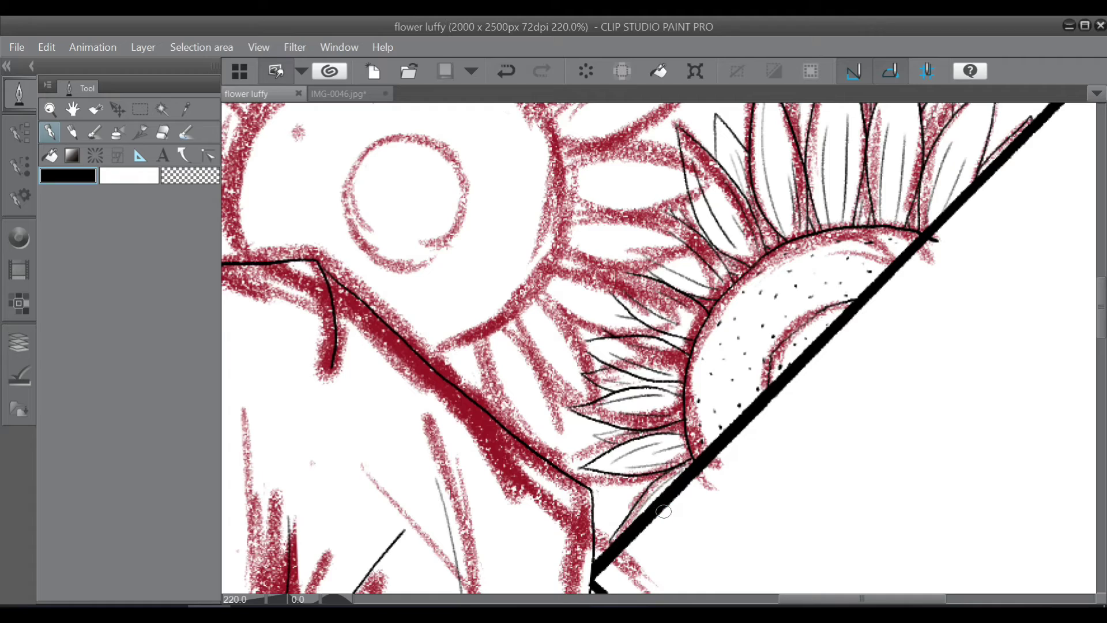
- Ink a small extra petal tip where the smaller sunflower's upper petals meet the X outline, and save
scroll(664, 512, "down", 8)
scroll(911, 511, "up", 7)
left_click_drag(1102, 304, 1102, 277)
left_click_drag(733, 390, 751, 373)
mouse_move(751, 372)
left_mouse_down()
mouse_move(743, 395)
mouse_move(749, 370)
left_mouse_up()
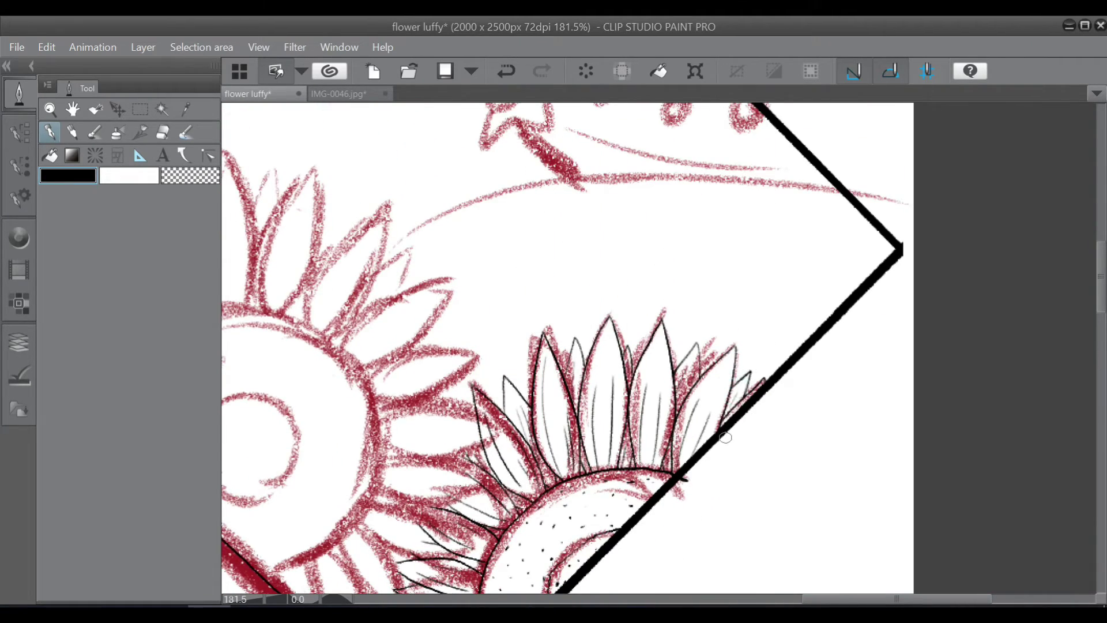
scroll(726, 438, "down", 3)
key("ctrl+s")
scroll(741, 588, "down", 2)
scroll(736, 579, "up", 1)
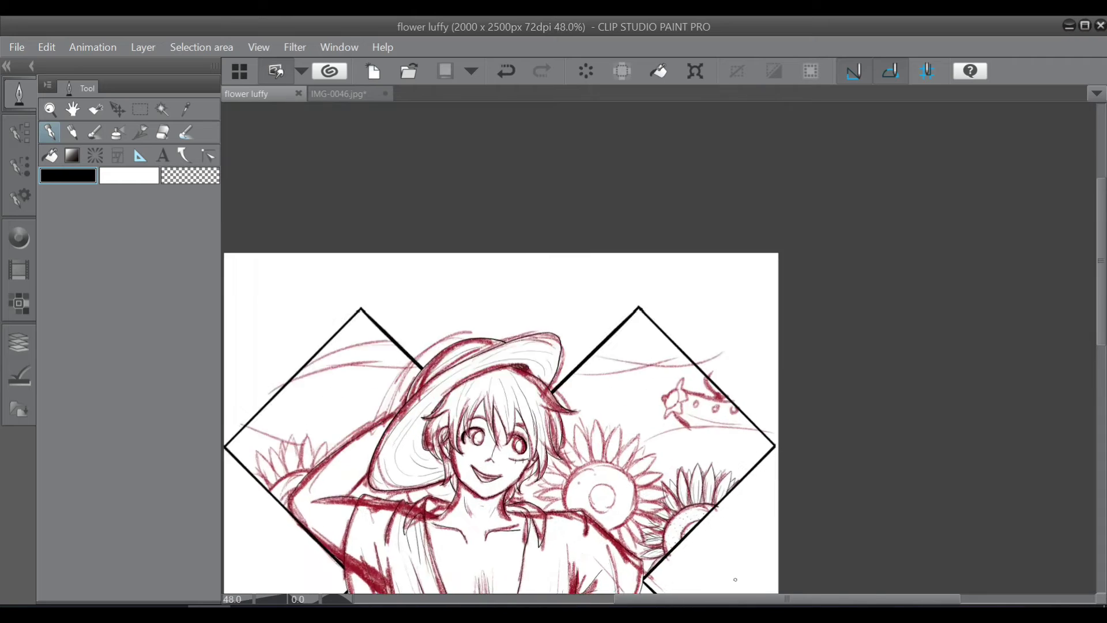
- Clear the seed dots from the smaller sunflower's disc and replace them with fewer, larger dots
scroll(735, 579, "up", 4)
left_click_drag(585, 407, 602, 396)
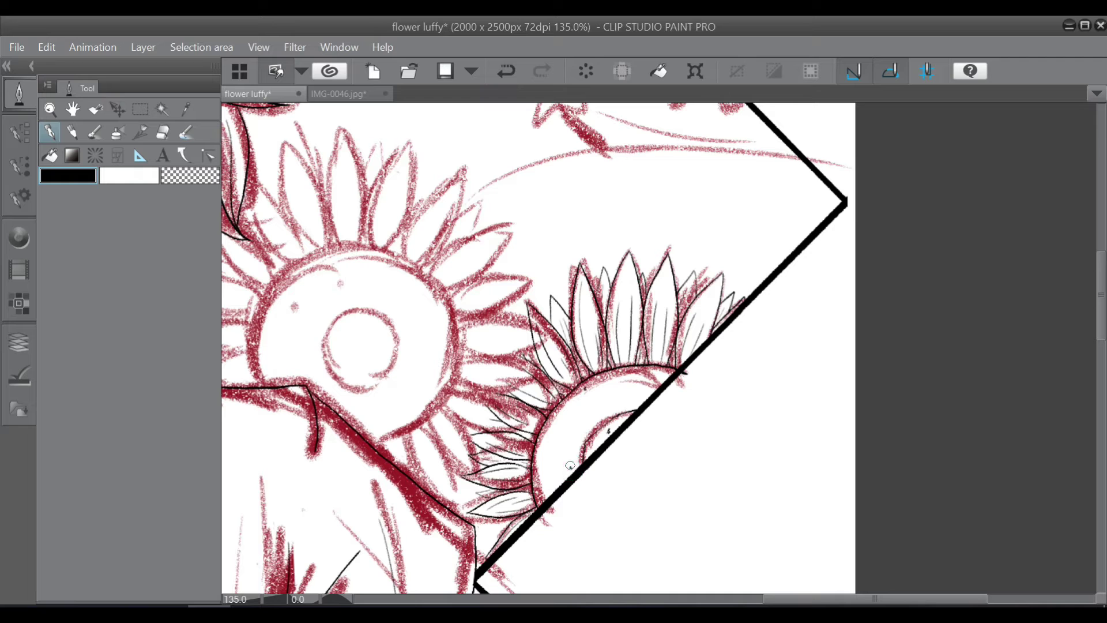
left_click(644, 400)
left_click(583, 412)
left_click(548, 480)
left_click(641, 379)
left_click(616, 408)
left_click(611, 378)
- Ink the larger sunflower's disc outline down to the jacket shoulder and add a ring around its center
left_click_drag(788, 598, 719, 599)
mouse_move(560, 263)
left_mouse_down()
mouse_move(604, 248)
mouse_move(653, 251)
mouse_move(724, 357)
left_mouse_up()
key("ctrl+z")
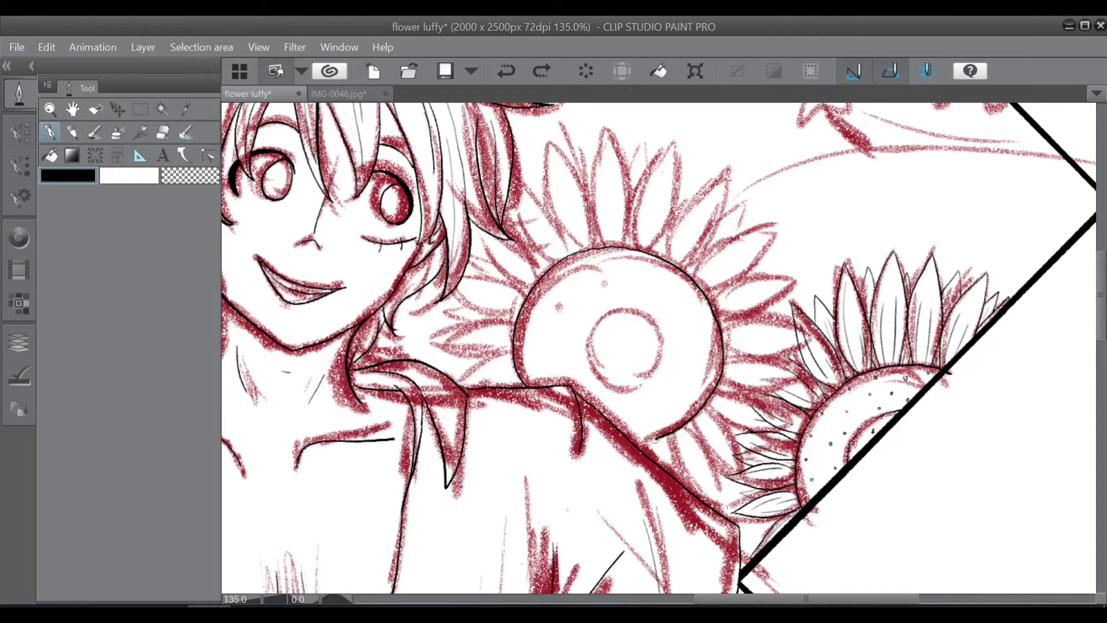
left_click_drag(573, 356, 666, 361)
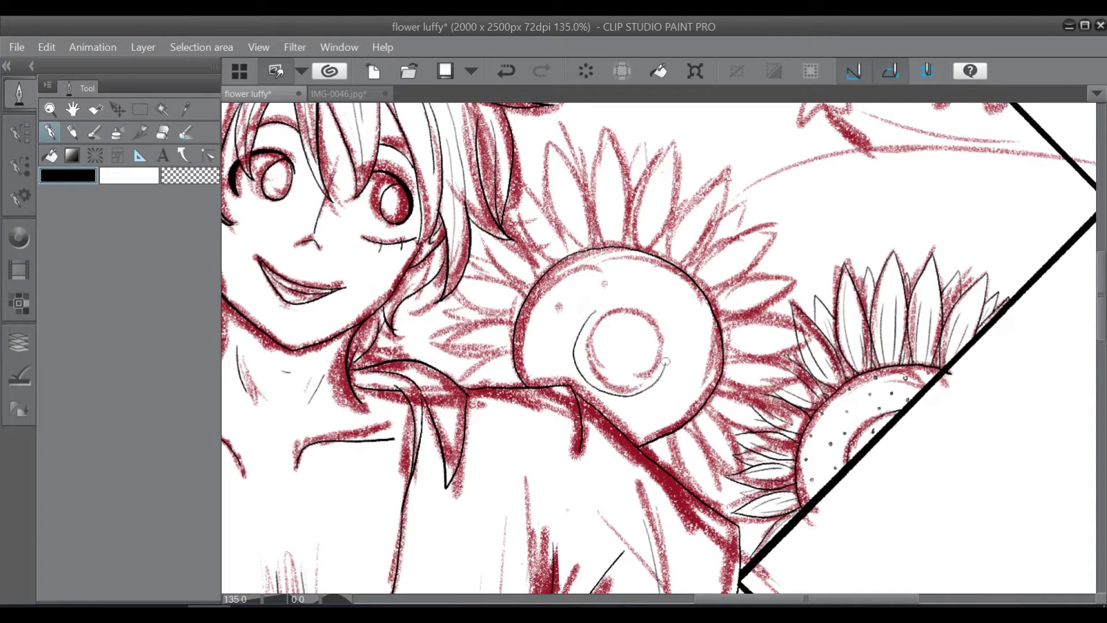
- Scatter seed dots across the larger sunflower's disc, inside and outside the inner ring, and save the illustration
left_click(607, 266)
left_click(612, 345)
left_click(644, 375)
left_click(648, 342)
left_click(676, 290)
left_click(537, 378)
left_click(635, 433)
left_click(703, 323)
left_click(650, 290)
left_click(531, 351)
left_click(557, 351)
left_click(578, 314)
left_click(580, 264)
left_click(570, 282)
left_click(598, 378)
left_click(589, 336)
left_click(630, 322)
left_click(658, 426)
left_click(699, 380)
left_click(689, 336)
left_click(689, 293)
left_click(672, 418)
left_click(687, 403)
scroll(687, 405, "up", 3)
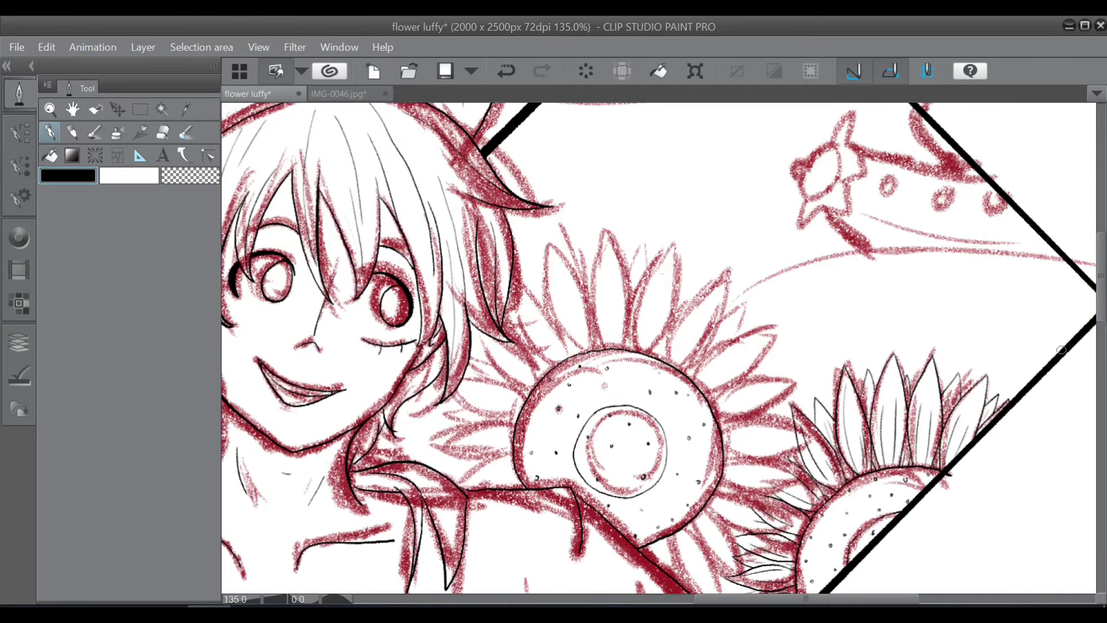
key("ctrl+s")
- Ink the larger sunflower's lowest petals beside the jacket shoulder, with short vein lines
scroll(1061, 350, "down", 3)
left_click_drag(798, 599, 845, 599)
mouse_move(1098, 338)
left_mouse_down()
mouse_move(1100, 388)
mouse_move(1098, 351)
left_mouse_up()
scroll(875, 324, "up", 5)
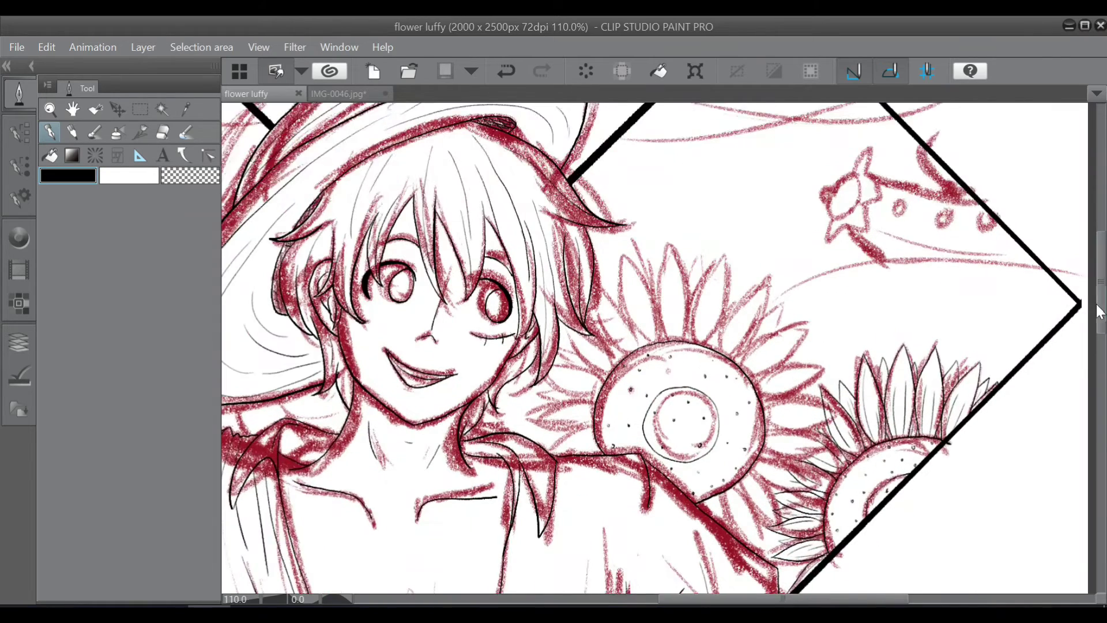
left_click_drag(1099, 312, 1098, 329)
scroll(820, 390, "up", 3)
left_click_drag(648, 438, 674, 487)
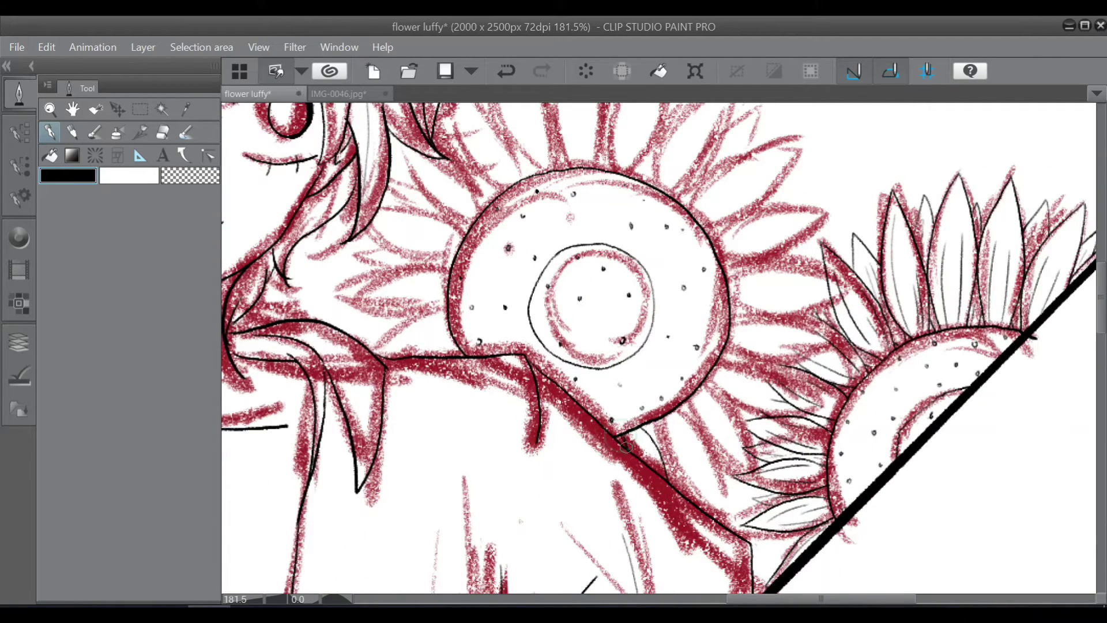
mouse_move(655, 424)
left_mouse_down()
mouse_move(696, 496)
mouse_move(663, 459)
mouse_move(700, 496)
left_mouse_up()
key("ctrl+z")
mouse_move(671, 413)
left_mouse_down()
mouse_move(694, 438)
mouse_move(710, 504)
mouse_move(687, 468)
left_mouse_up()
mouse_move(674, 423)
left_mouse_down()
mouse_move(697, 472)
mouse_move(688, 495)
left_mouse_up()
mouse_move(683, 406)
left_mouse_down()
mouse_move(709, 457)
mouse_move(737, 476)
mouse_move(760, 463)
mouse_move(714, 457)
mouse_move(760, 478)
left_mouse_up()
key("ctrl+z")
key("ctrl+z")
- Ink the larger sunflower's lower petals that reach toward the smaller sunflower, add their veins, and save
scroll(745, 455, "up", 2)
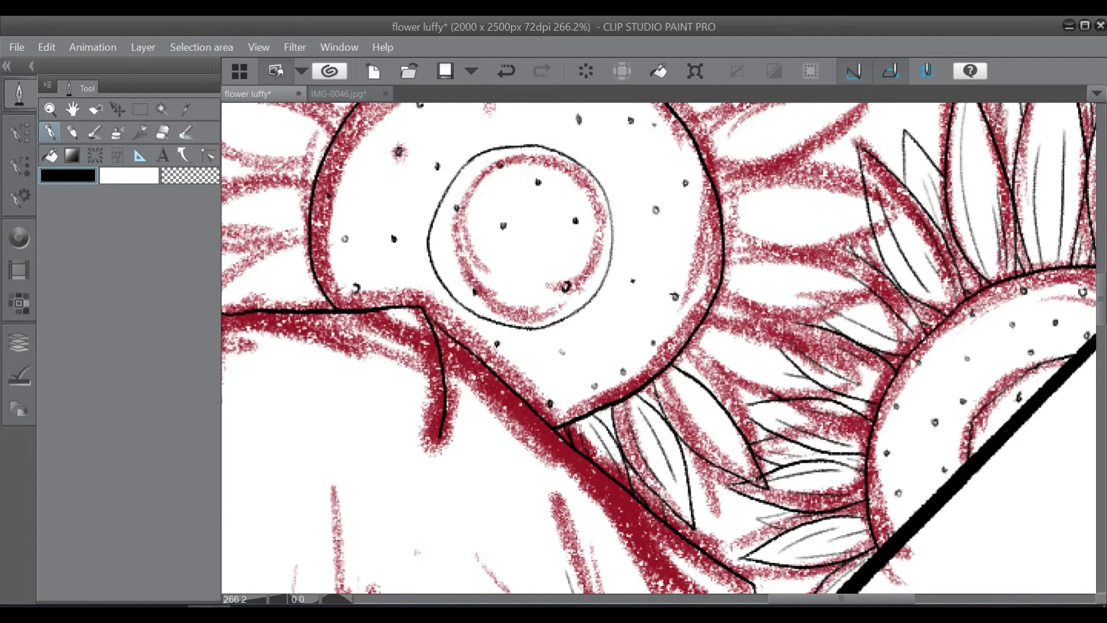
left_click_drag(688, 476, 720, 505)
left_click_drag(716, 468, 721, 504)
mouse_move(682, 355)
left_mouse_down()
mouse_move(750, 422)
mouse_move(818, 435)
left_mouse_up()
mouse_move(694, 335)
left_mouse_down()
mouse_move(721, 343)
mouse_move(818, 432)
left_mouse_up()
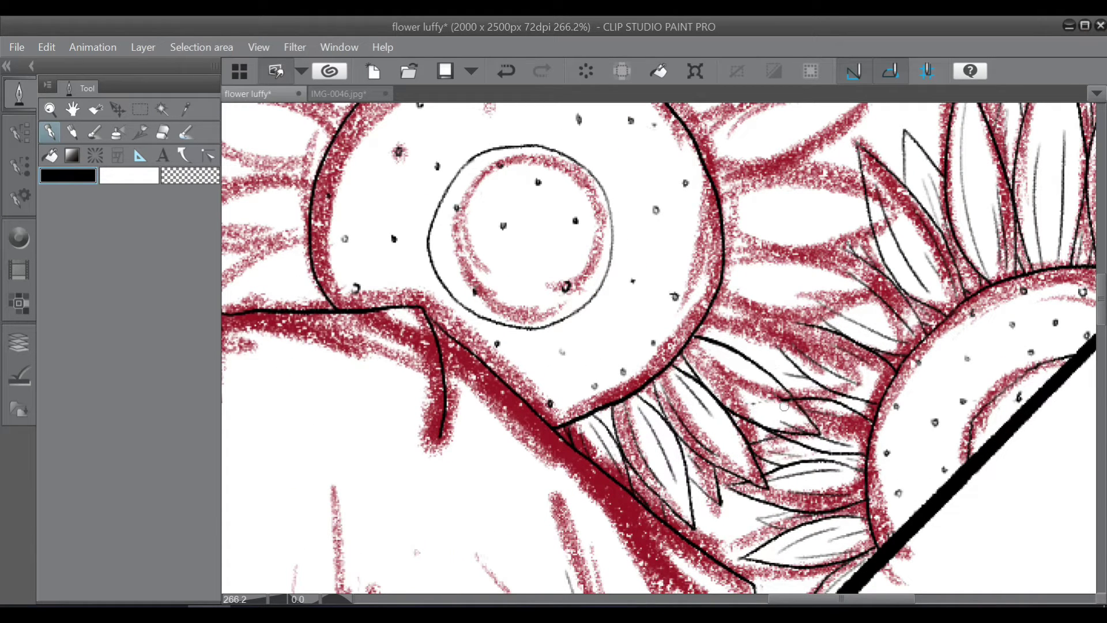
left_click_drag(699, 345, 776, 402)
left_click_drag(750, 355, 848, 376)
mouse_move(710, 308)
left_mouse_down()
mouse_move(753, 316)
mouse_move(851, 376)
left_mouse_up()
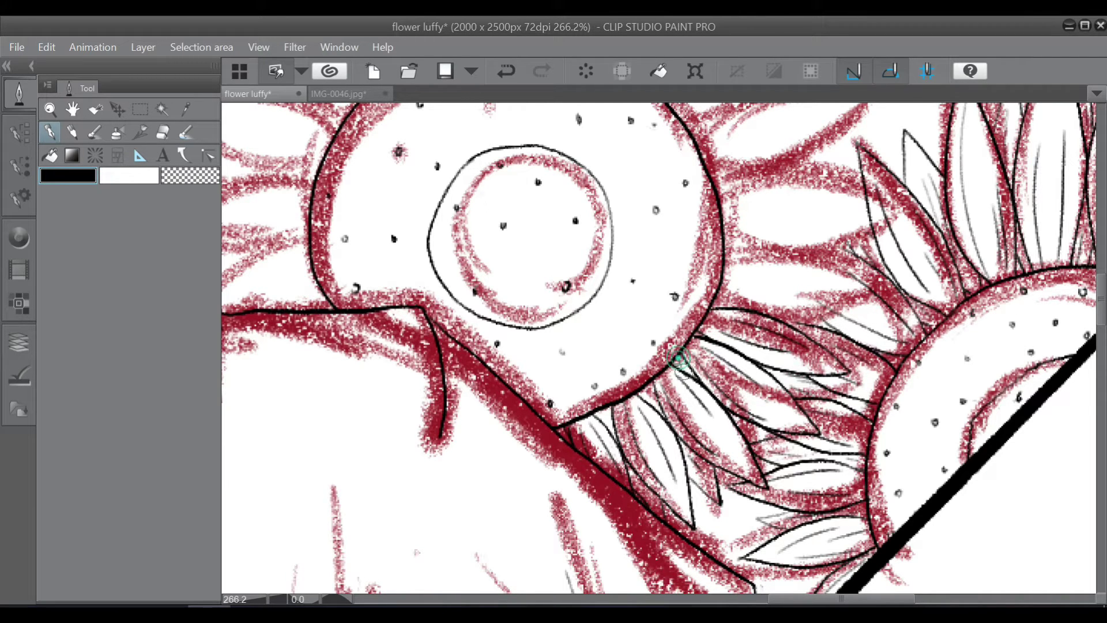
left_click_drag(747, 443, 772, 453)
scroll(926, 499, "up", 3)
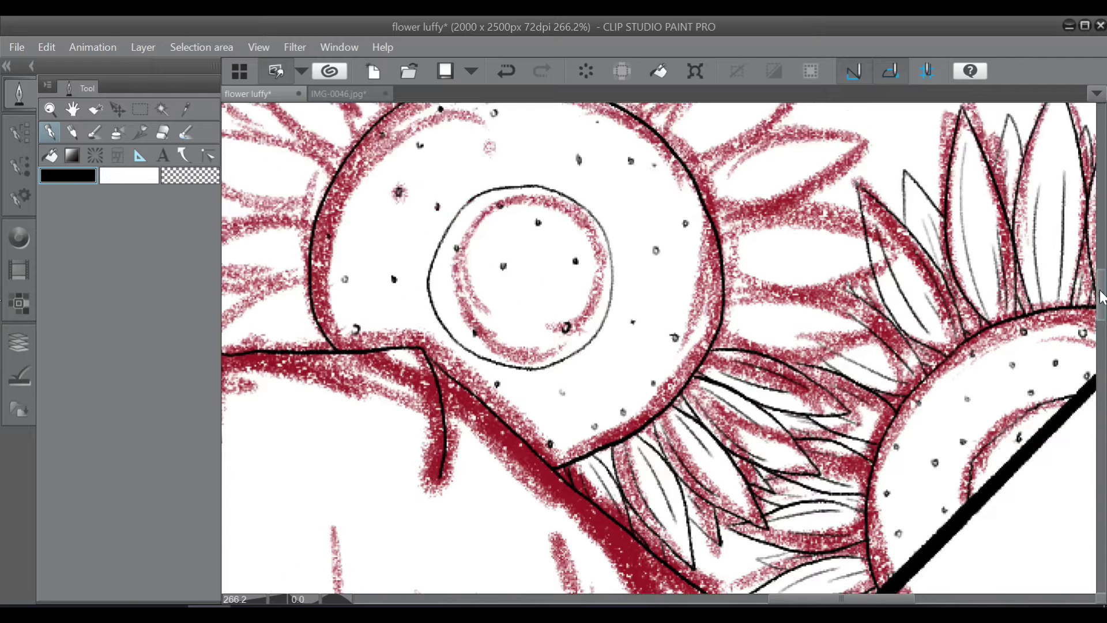
key("ctrl+s")
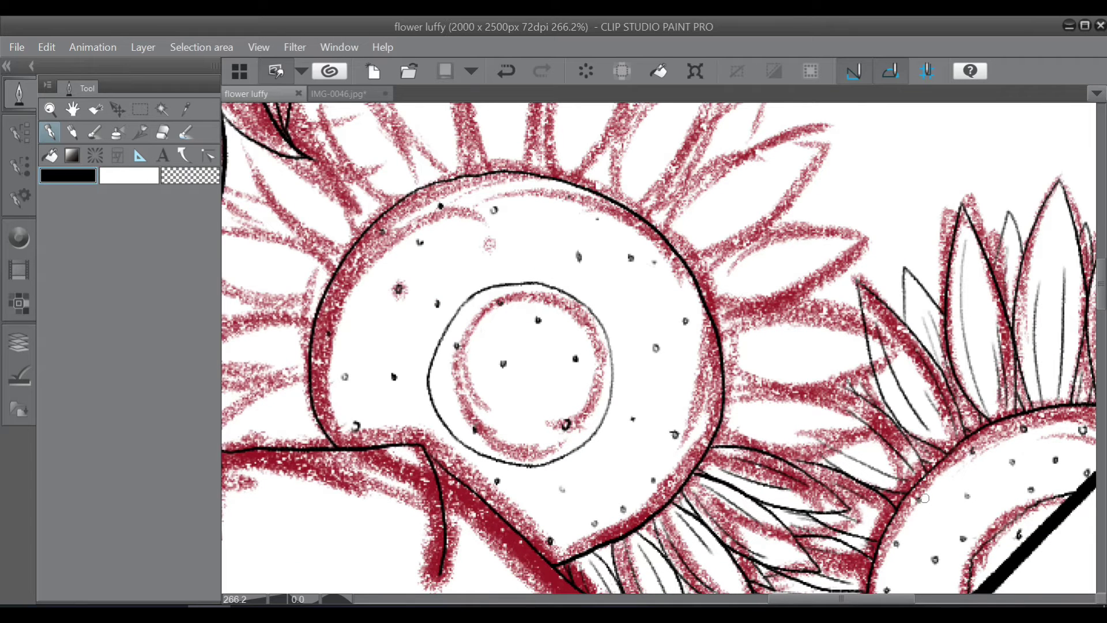
- Ink the larger sunflower's side petals just above those, with vein lines and small petal tips in the gaps
mouse_move(723, 431)
left_mouse_down()
mouse_move(831, 454)
mouse_move(856, 446)
left_mouse_up()
left_click_drag(729, 403, 856, 443)
mouse_move(735, 425)
left_mouse_down()
mouse_move(796, 443)
mouse_move(787, 418)
left_mouse_up()
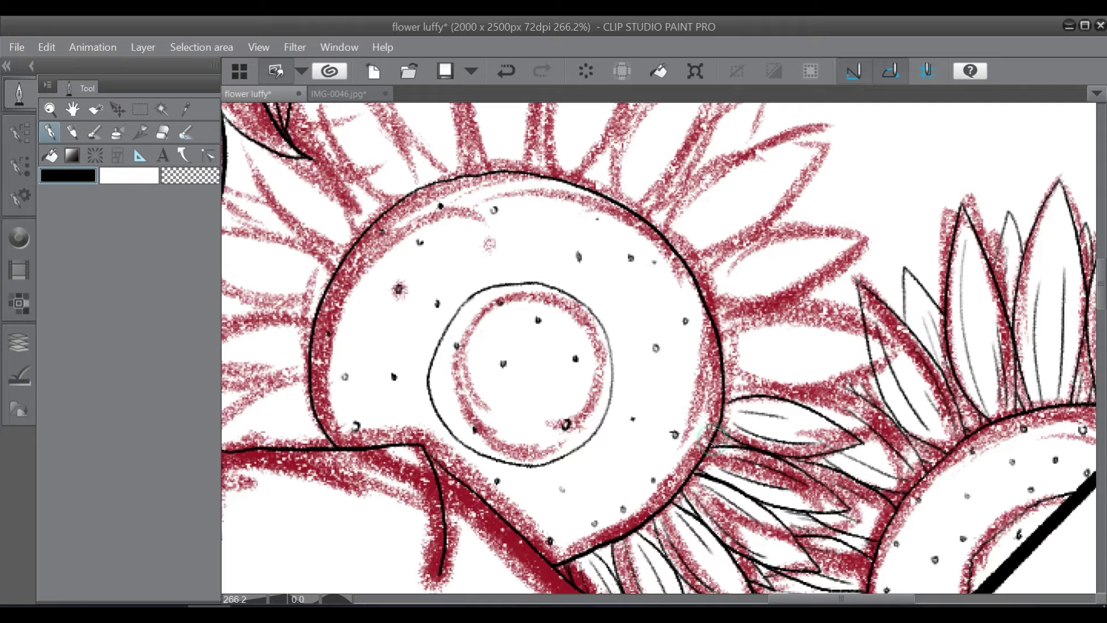
left_click_drag(727, 398, 860, 379)
key("ctrl+z")
left_click_drag(721, 398, 860, 378)
left_click_drag(725, 351, 884, 366)
left_click_drag(730, 373, 812, 378)
mouse_move(740, 356)
left_mouse_down()
mouse_move(802, 356)
mouse_move(857, 402)
left_mouse_up()
left_click_drag(825, 415, 856, 402)
left_click_drag(728, 385, 755, 394)
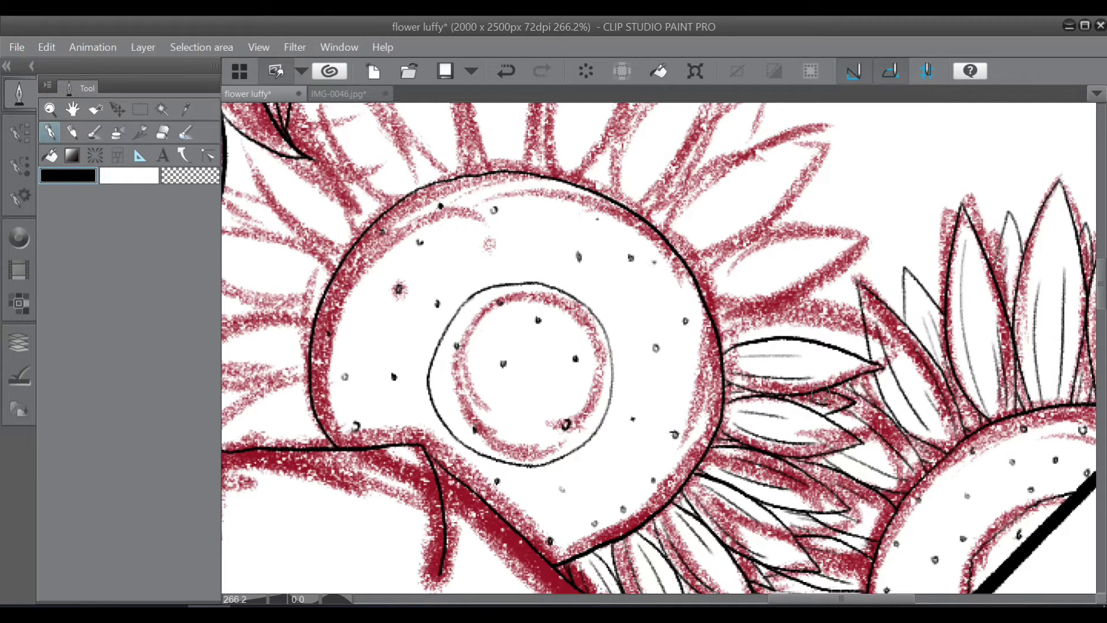
- Ink the larger sunflower's side petal level with the smaller flower's nearest petal tip, including its veins
left_click_drag(1102, 288, 1103, 276)
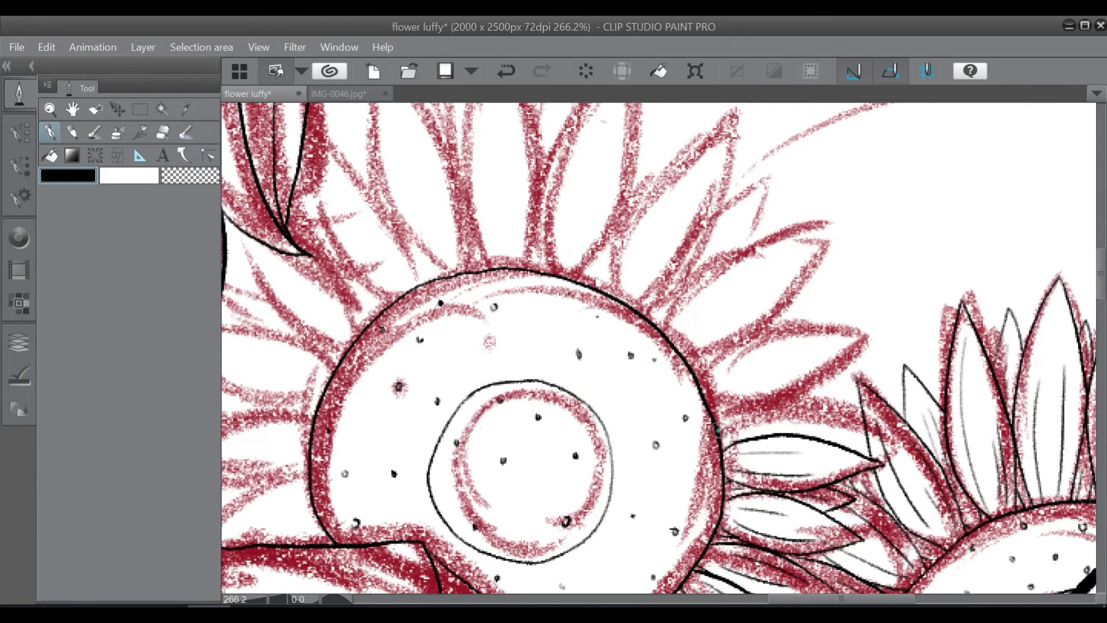
left_click_drag(719, 430, 858, 396)
left_click_drag(712, 408, 757, 382)
key("ctrl+z")
key("ctrl+z")
left_click_drag(720, 423, 856, 396)
mouse_move(707, 398)
left_mouse_down()
mouse_move(747, 373)
mouse_move(871, 381)
left_mouse_up()
left_click_drag(722, 412, 784, 414)
left_click_drag(726, 401, 799, 389)
left_click_drag(819, 448, 859, 415)
key("ctrl+z")
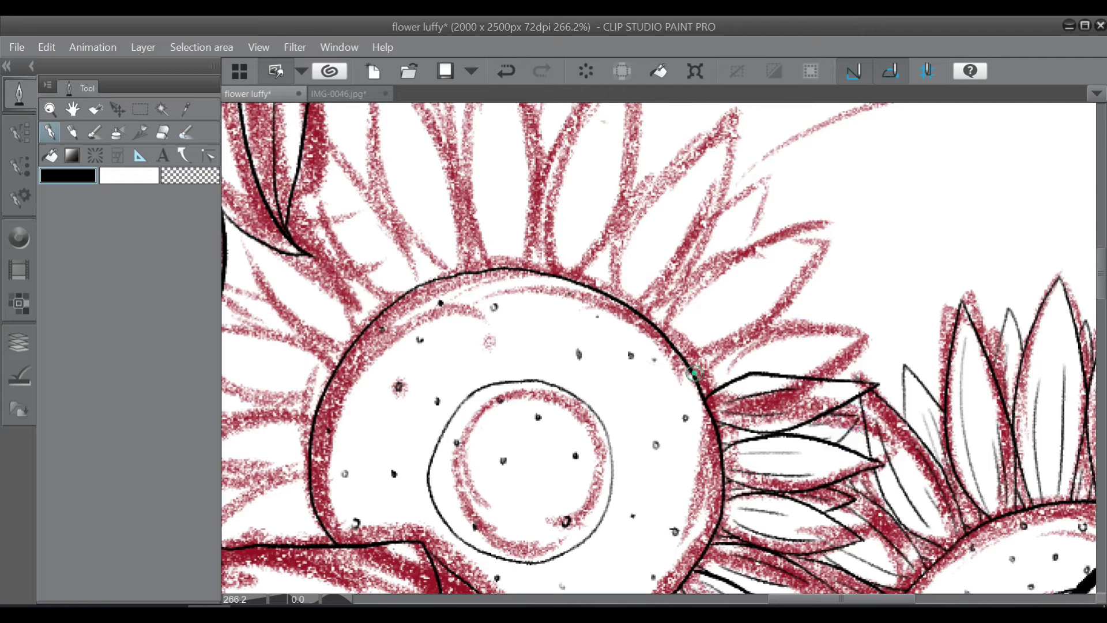
- Ink the upward-slanting petals above the larger sunflower's side petals, add a vein line, and save
left_click_drag(695, 373, 862, 294)
mouse_move(683, 355)
left_mouse_down()
mouse_move(807, 300)
mouse_move(863, 292)
mouse_move(803, 314)
left_mouse_up()
left_click_drag(702, 377, 855, 326)
left_click_drag(773, 375, 848, 337)
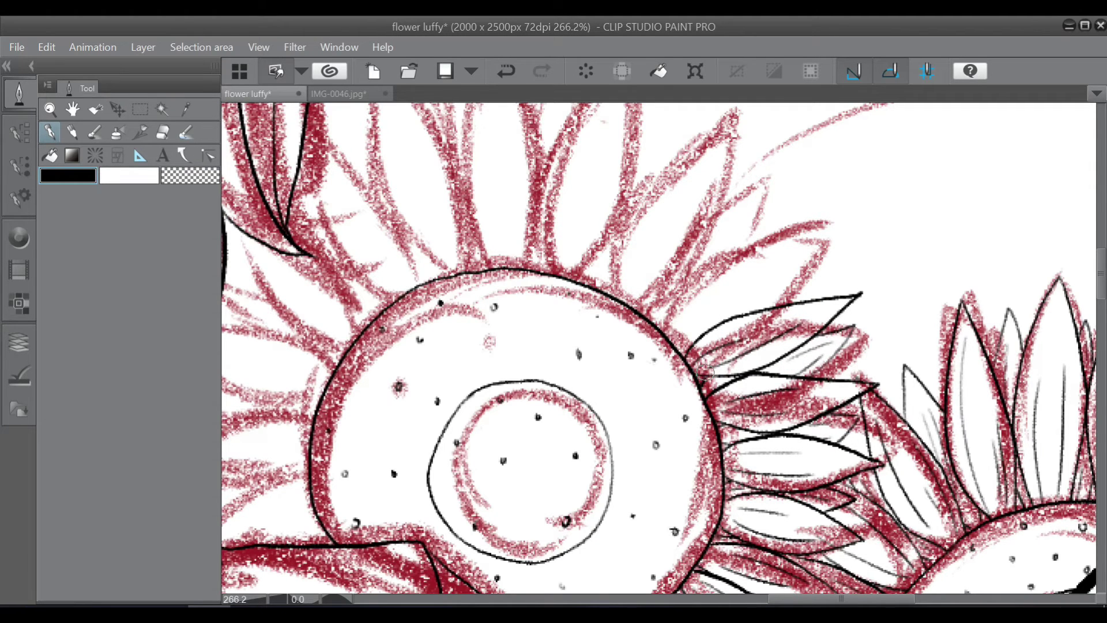
key("ctrl+s")
key("ctrl+alt+0")
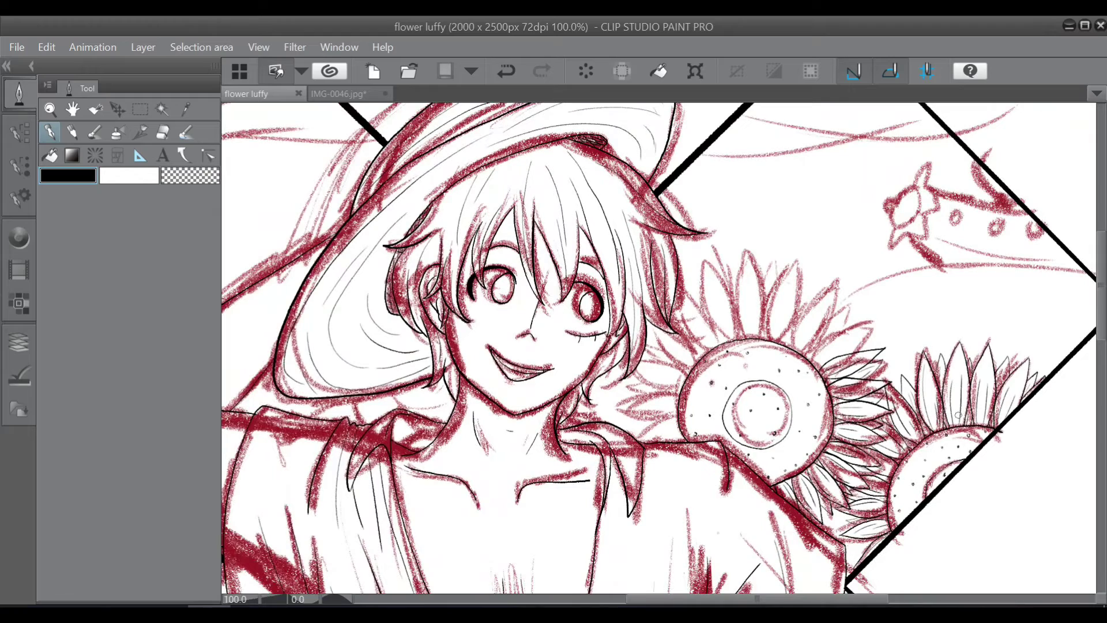
- Ink the larger sunflower's diagonal petals between its side and top, with narrow petals filling the gaps
scroll(954, 423, "down", 7)
key("ctrl+z")
scroll(910, 384, "up", 12)
mouse_move(804, 413)
left_mouse_down()
mouse_move(874, 370)
mouse_move(818, 426)
mouse_move(867, 370)
left_mouse_up()
mouse_move(849, 284)
left_mouse_down()
mouse_move(779, 382)
mouse_move(858, 277)
mouse_move(796, 396)
left_mouse_up()
left_click_drag(847, 335, 871, 317)
mouse_move(872, 317)
left_mouse_down()
mouse_move(864, 346)
mouse_move(836, 363)
left_mouse_up()
left_click_drag(809, 399, 801, 411)
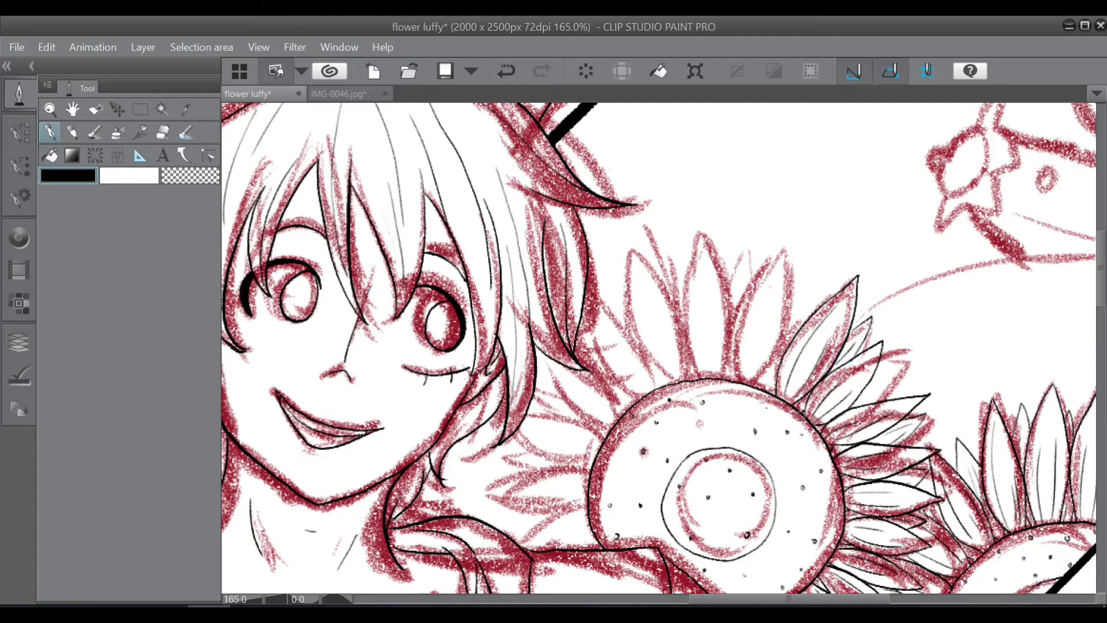
- Ink the larger sunflower's upright top petals, with small petal tips showing between them
mouse_move(786, 249)
left_mouse_down()
mouse_move(736, 355)
mouse_move(789, 315)
mouse_move(753, 385)
left_mouse_up()
left_click_drag(785, 271, 749, 376)
key("ctrl+z")
mouse_move(762, 301)
left_mouse_down()
mouse_move(744, 375)
mouse_move(815, 272)
mouse_move(814, 312)
mouse_move(791, 321)
left_mouse_up()
mouse_move(702, 234)
left_mouse_down()
mouse_move(730, 321)
mouse_move(722, 379)
mouse_move(700, 378)
mouse_move(698, 297)
left_mouse_up()
mouse_move(715, 372)
left_mouse_down()
mouse_move(716, 302)
mouse_move(725, 378)
left_mouse_up()
left_click_drag(728, 290, 743, 254)
left_click_drag(743, 254, 750, 285)
- Ink the larger sunflower's upper petals toward the character's hair, with veins and small tips between them
mouse_move(629, 252)
left_mouse_down()
mouse_move(675, 318)
mouse_move(683, 380)
left_mouse_up()
left_click_drag(630, 252, 663, 383)
left_click_drag(646, 306, 676, 386)
mouse_move(652, 289)
left_mouse_down()
mouse_move(672, 364)
mouse_move(693, 379)
left_mouse_up()
left_click_drag(659, 273, 664, 252)
left_click_drag(664, 252, 685, 303)
mouse_move(668, 273)
left_mouse_down()
mouse_move(612, 309)
mouse_move(655, 390)
left_mouse_up()
mouse_move(585, 324)
left_mouse_down()
mouse_move(639, 400)
mouse_move(633, 379)
left_mouse_up()
left_click_drag(612, 328, 664, 384)
left_click_drag(610, 281, 662, 379)
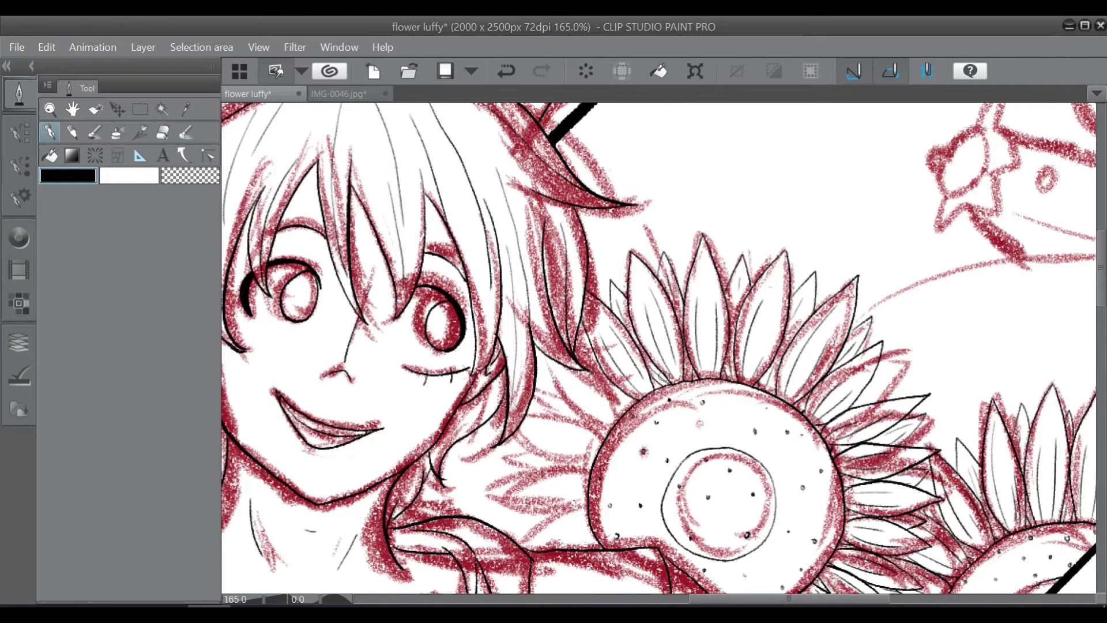
- Ink the larger sunflower's petals emerging from behind the character's hair, including small tips in the gaps
left_click_drag(806, 600, 785, 600)
left_click_drag(1102, 292, 1103, 309)
left_click_drag(633, 249, 667, 312)
mouse_move(664, 253)
left_mouse_down()
mouse_move(710, 297)
mouse_move(691, 294)
left_mouse_up()
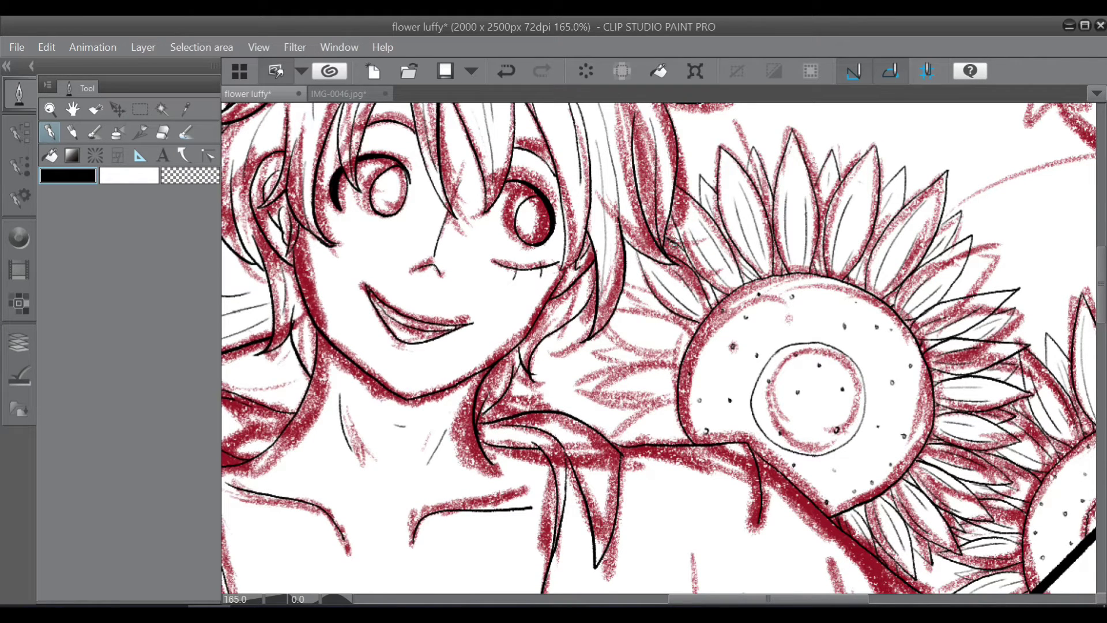
mouse_move(616, 310)
left_mouse_down()
mouse_move(694, 338)
mouse_move(683, 358)
mouse_move(678, 349)
left_mouse_up()
left_click_drag(642, 322, 688, 337)
left_click_drag(628, 273, 652, 308)
mouse_move(628, 273)
left_mouse_down()
mouse_move(648, 282)
mouse_move(654, 305)
left_mouse_up()
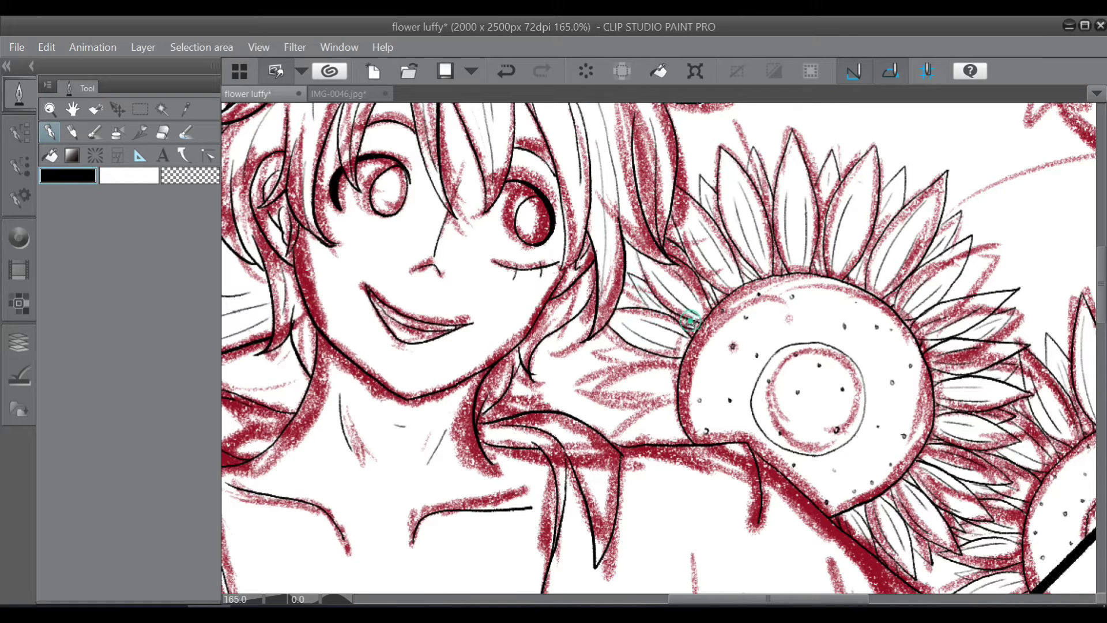
- Ink the larger sunflower's remaining petals between the character's hair and the jacket collar, and save the illustration
mouse_move(575, 384)
left_mouse_down()
mouse_move(644, 359)
mouse_move(680, 363)
mouse_move(664, 398)
mouse_move(609, 437)
left_mouse_up()
mouse_move(682, 429)
left_mouse_down()
mouse_move(675, 442)
mouse_move(629, 436)
left_mouse_up()
left_click_drag(629, 384, 679, 372)
left_click_drag(635, 391, 683, 398)
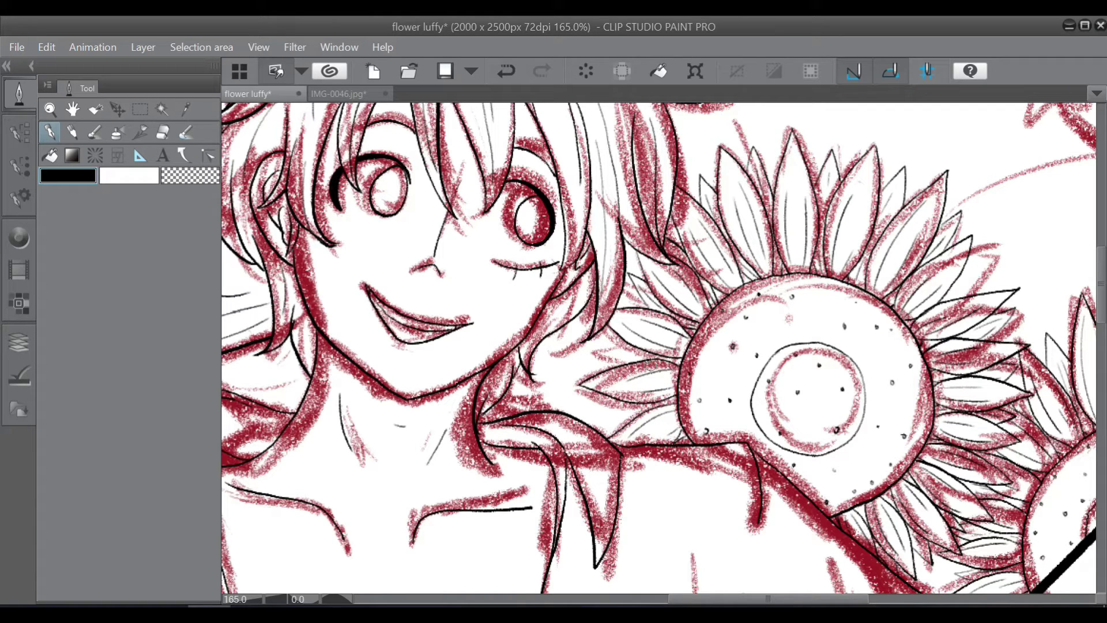
mouse_move(580, 361)
left_mouse_down()
mouse_move(616, 341)
mouse_move(638, 355)
left_mouse_up()
left_click_drag(612, 402, 592, 409)
key("ctrl+s")
- Hide the red sketch on Layer 3 to review the inked line art, show it again, and save
key("ctrl+0")
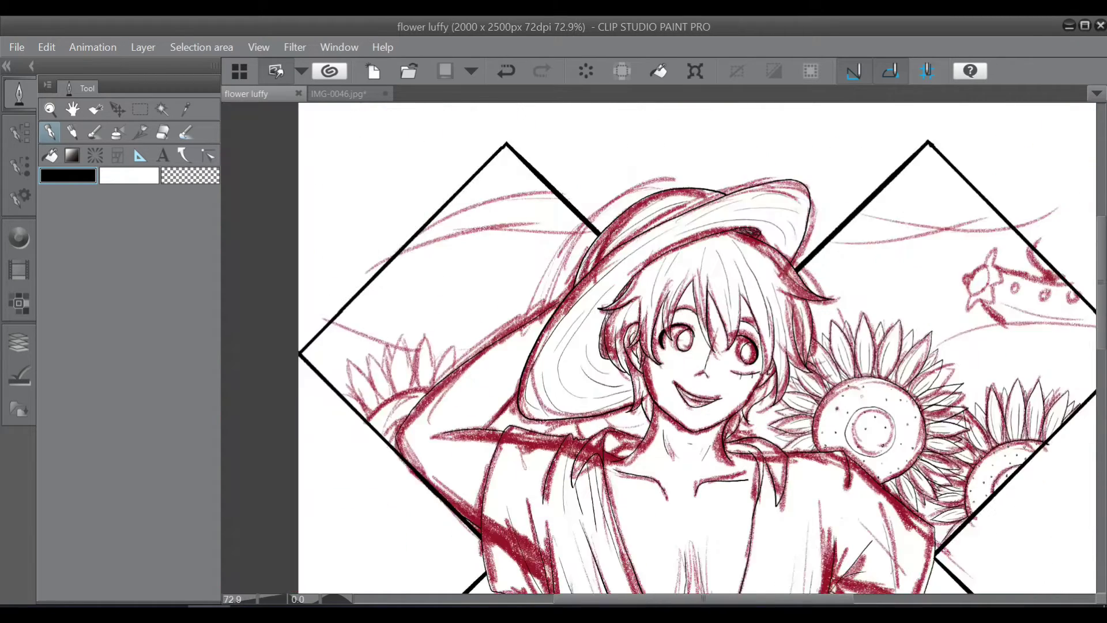
scroll(922, 454, "down", 2)
left_click(19, 342)
left_click(50, 259)
left_click_drag(676, 600, 710, 600)
left_click_drag(1103, 321, 1104, 328)
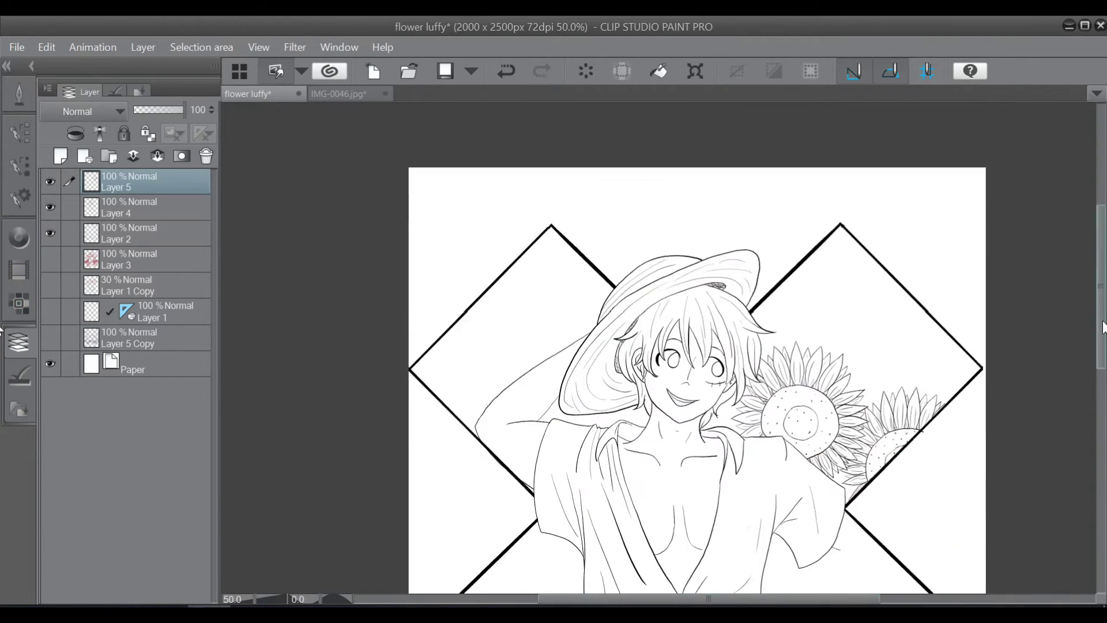
scroll(1083, 367, "down", 3)
left_click(50, 259)
key("ctrl+s")
- Ink the parts of the sunflower disc visible between the hat brim and the jacket collar
scroll(647, 447, "up", 2)
scroll(1071, 267, "up", 6)
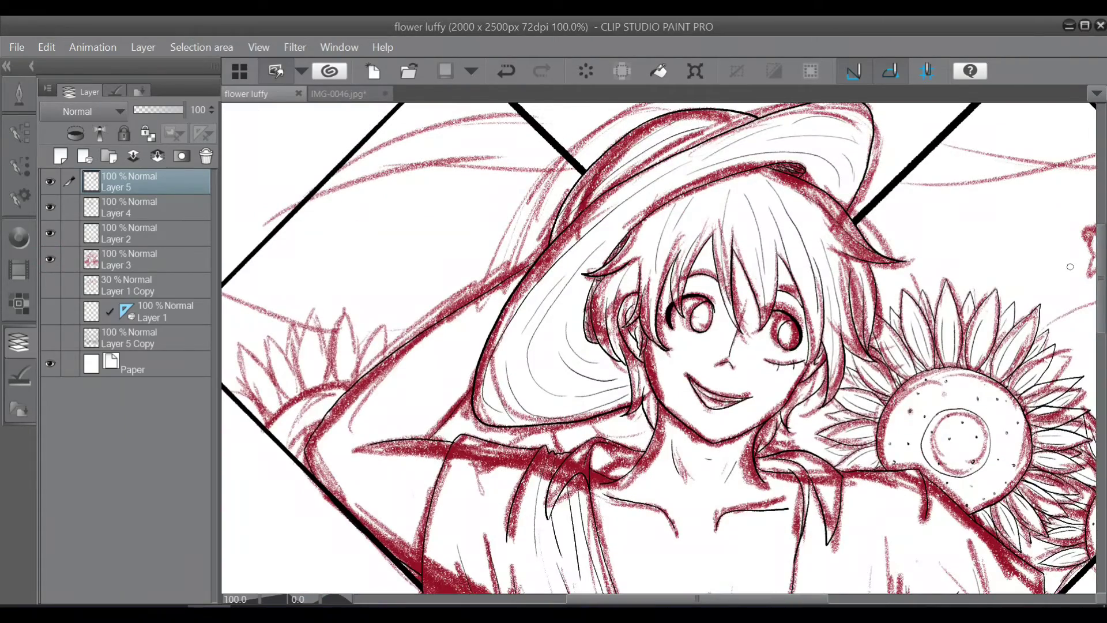
scroll(546, 433, "up", 2)
left_click_drag(553, 420, 576, 472)
mouse_move(632, 408)
left_mouse_down()
mouse_move(668, 441)
mouse_move(754, 450)
left_mouse_up()
left_click_drag(734, 395, 732, 402)
- Add seed dots to the sunflower disc visible beneath the hat brim
left_click(658, 405)
left_click(699, 436)
left_click(736, 463)
left_click(565, 422)
left_click(596, 465)
left_click(617, 418)
left_click(578, 448)
left_click(625, 435)
- Ink small petals beside that disc in the gap between the hat brim and the shoulder
mouse_move(474, 458)
left_mouse_down()
mouse_move(511, 440)
mouse_move(554, 442)
left_mouse_up()
key("ctrl+z")
key("ctrl+z")
mouse_move(562, 455)
left_mouse_down()
mouse_move(548, 463)
mouse_move(511, 452)
left_mouse_up()
left_click_drag(556, 451, 545, 459)
left_click_drag(492, 422, 473, 434)
key("ctrl+z")
mouse_move(473, 434)
left_mouse_down()
mouse_move(547, 433)
mouse_move(472, 432)
mouse_move(529, 419)
mouse_move(551, 428)
left_mouse_up()
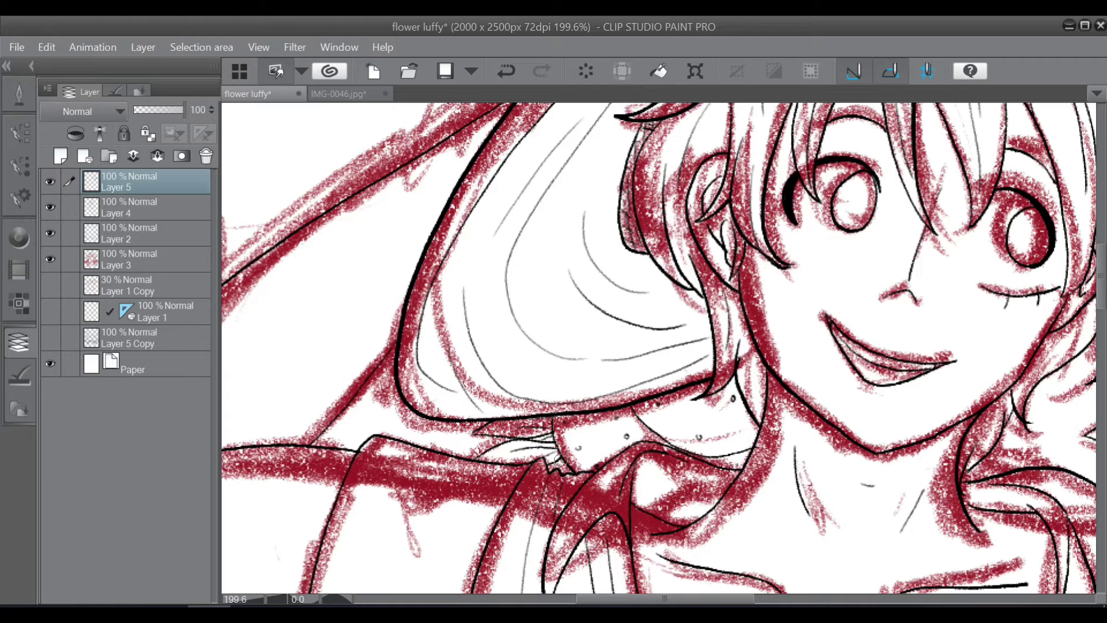
- Ink the disc of the sunflower behind the raised elbow and scatter seed dots over it
left_click_drag(623, 599, 538, 599)
mouse_move(486, 344)
left_mouse_down()
mouse_move(400, 426)
mouse_move(568, 343)
left_mouse_up()
mouse_move(503, 413)
left_mouse_down()
mouse_move(463, 451)
mouse_move(460, 485)
left_mouse_up()
key("ctrl+z")
left_click_drag(488, 443, 459, 481)
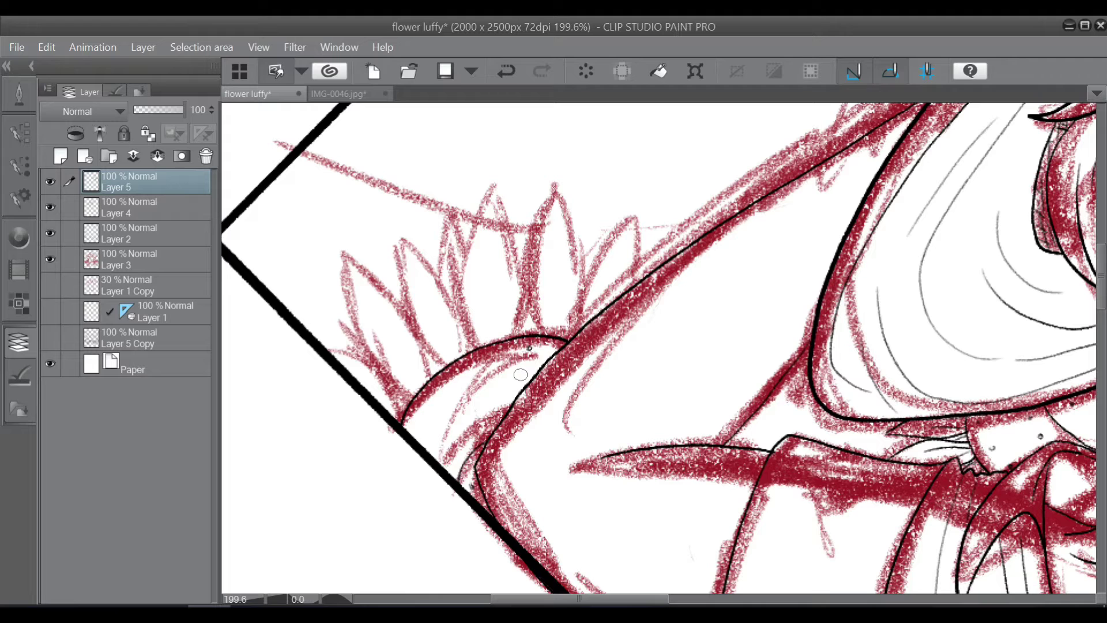
left_click(510, 389)
left_click(495, 355)
left_click(444, 409)
left_click(488, 427)
- Ink the pointed petals of that sunflower nearest the X outline, with fine crease lines inside them
mouse_move(319, 345)
left_mouse_down()
mouse_move(374, 378)
mouse_move(402, 423)
left_mouse_up()
left_click_drag(370, 379, 395, 413)
left_click_drag(371, 387, 394, 412)
mouse_move(348, 272)
left_mouse_down()
mouse_move(351, 315)
mouse_move(413, 397)
mouse_move(429, 378)
left_mouse_up()
left_click_drag(368, 325, 414, 389)
left_click_drag(384, 314, 404, 346)
left_click_drag(325, 327, 411, 405)
left_click_drag(388, 382, 405, 416)
left_click_drag(325, 327, 333, 347)
- Ink the tall middle petals of the same sunflower with small overlapping petals and creases between them
mouse_move(402, 245)
left_mouse_down()
mouse_move(429, 374)
mouse_move(456, 306)
mouse_move(461, 353)
left_mouse_up()
left_click_drag(434, 291, 458, 343)
left_click_drag(389, 275, 404, 304)
left_click_drag(494, 186, 477, 346)
mouse_move(494, 189)
left_mouse_down()
mouse_move(516, 262)
mouse_move(517, 336)
mouse_move(479, 279)
left_mouse_up()
left_click_drag(504, 332, 505, 281)
left_click_drag(452, 220, 466, 253)
left_click_drag(451, 222, 441, 278)
mouse_move(470, 350)
left_mouse_down()
mouse_move(450, 250)
mouse_move(464, 238)
left_mouse_up()
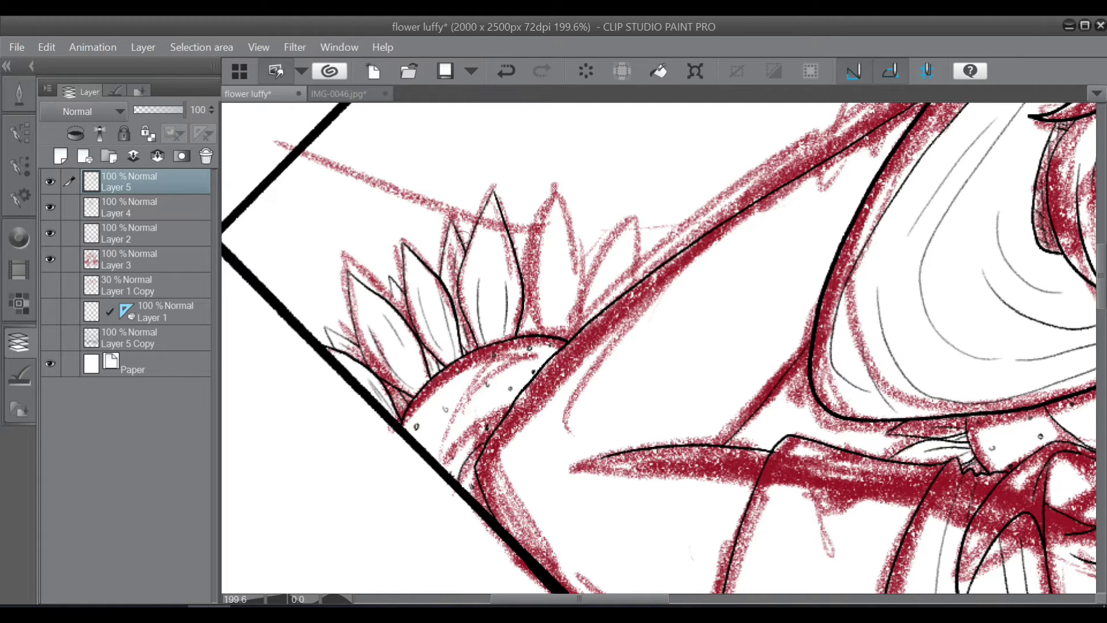
- Ink the remaining sunflower petals up to the raised arm and save the file
mouse_move(556, 192)
left_mouse_down()
mouse_move(529, 334)
mouse_move(577, 265)
mouse_move(568, 337)
mouse_move(636, 236)
mouse_move(639, 276)
mouse_move(669, 257)
left_mouse_up()
mouse_move(510, 226)
left_mouse_down()
mouse_move(535, 225)
mouse_move(537, 236)
mouse_move(598, 213)
mouse_move(604, 255)
left_mouse_up()
mouse_move(592, 245)
left_mouse_down()
mouse_move(584, 271)
mouse_move(581, 251)
left_mouse_up()
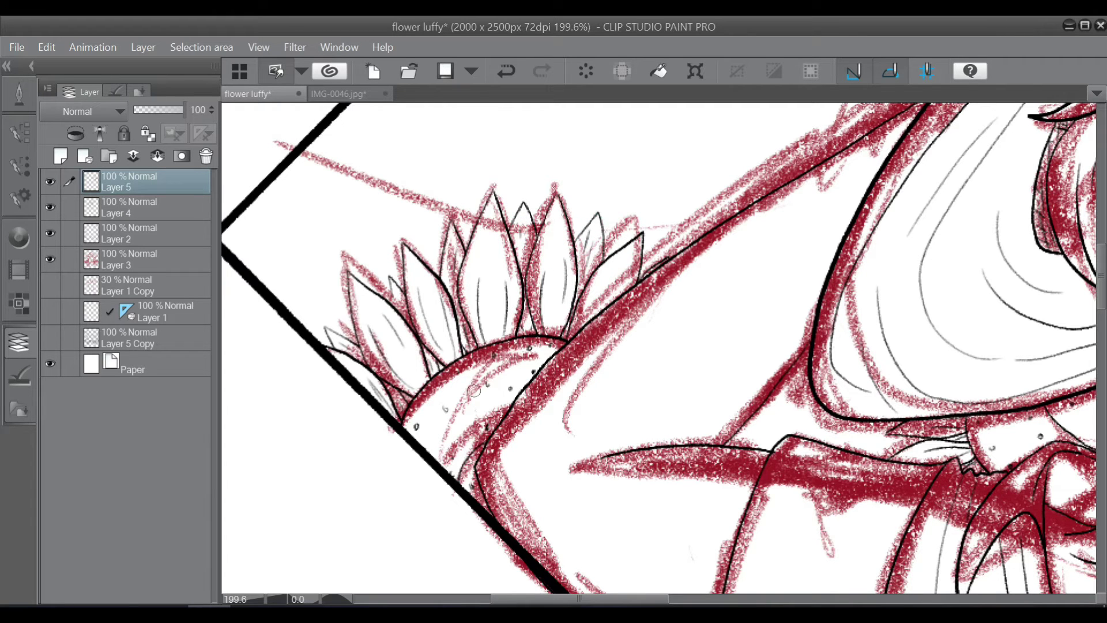
scroll(766, 581, "down", 5)
key("ctrl+s")
- Try to ink small star-shaped florets on the flower spike beside the jacket's edge, undoing the strokes
left_click_drag(766, 598, 843, 598)
scroll(936, 463, "down", 1)
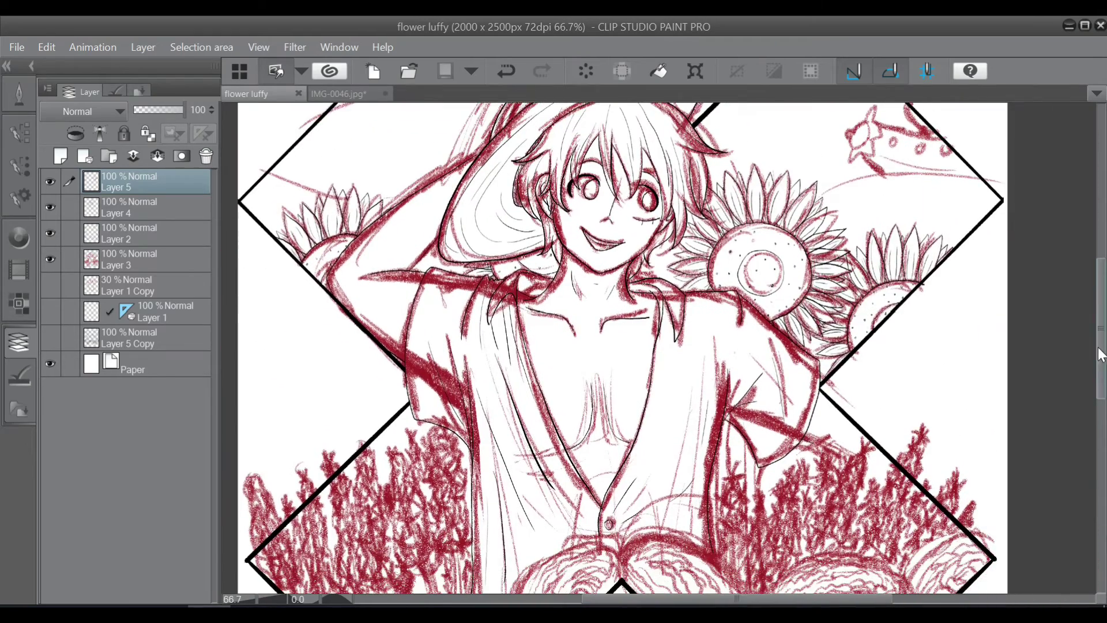
scroll(1086, 355, "down", 5)
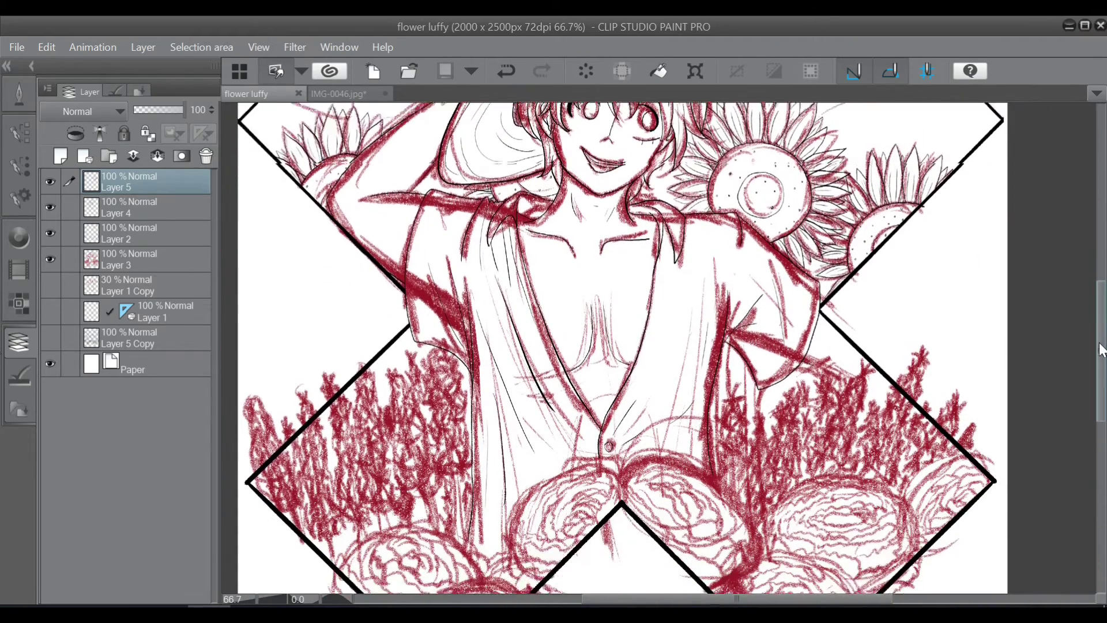
key("ctrl+z")
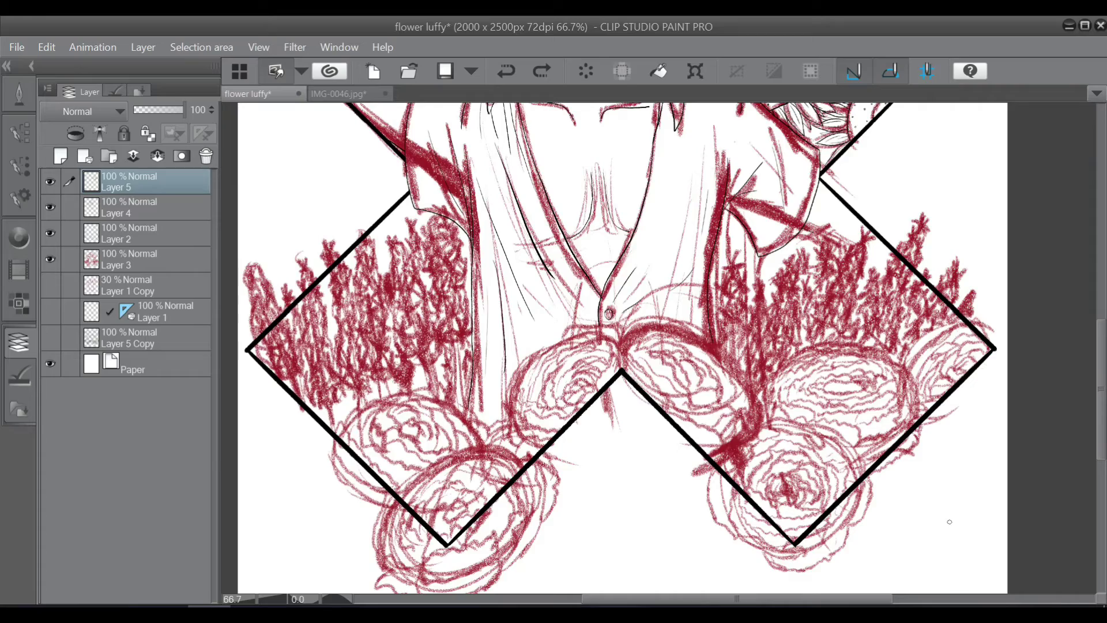
scroll(457, 287, "up", 3)
left_click_drag(459, 287, 453, 287)
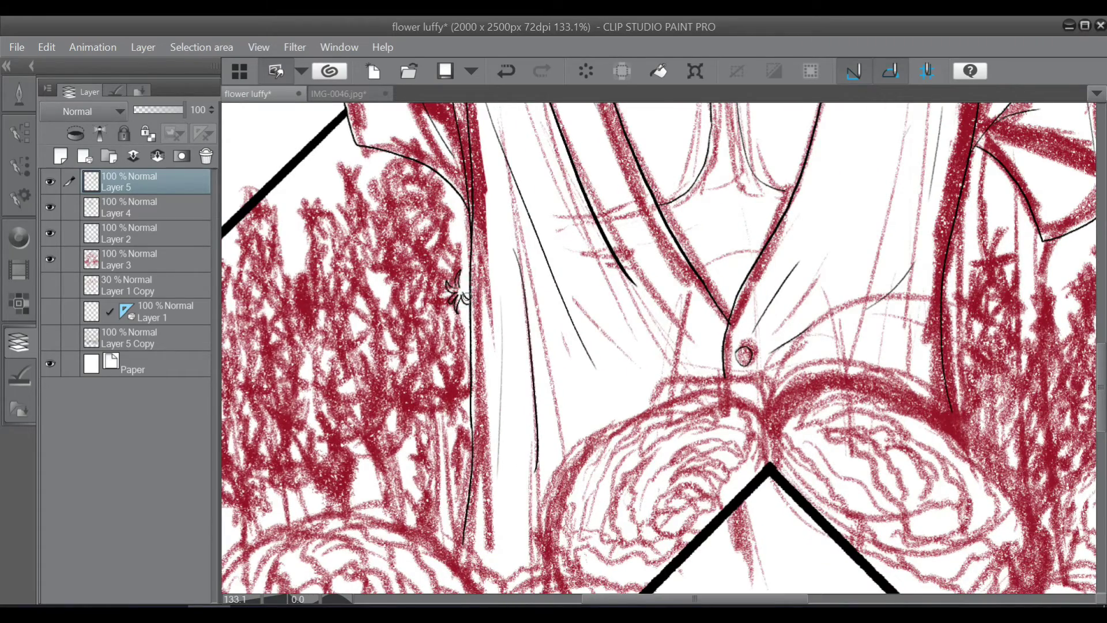
scroll(465, 296, "up", 3)
mouse_move(458, 321)
left_mouse_down()
mouse_move(485, 323)
mouse_move(476, 334)
mouse_move(481, 299)
left_mouse_up()
mouse_move(483, 295)
left_mouse_down()
mouse_move(475, 283)
mouse_move(489, 286)
left_mouse_up()
mouse_move(481, 340)
left_mouse_down()
mouse_move(489, 331)
mouse_move(461, 381)
mouse_move(481, 383)
mouse_move(458, 408)
mouse_move(480, 401)
mouse_move(463, 389)
mouse_move(456, 418)
mouse_move(478, 430)
left_mouse_up()
key("ctrl+z")
left_click_drag(487, 387, 456, 406)
left_click_drag(441, 369, 470, 405)
mouse_move(461, 346)
left_mouse_down()
mouse_move(439, 381)
mouse_move(450, 415)
left_mouse_up()
mouse_move(1101, 369)
left_mouse_down()
mouse_move(1101, 410)
mouse_move(1101, 390)
left_mouse_up()
scroll(1010, 395, "down", 5)
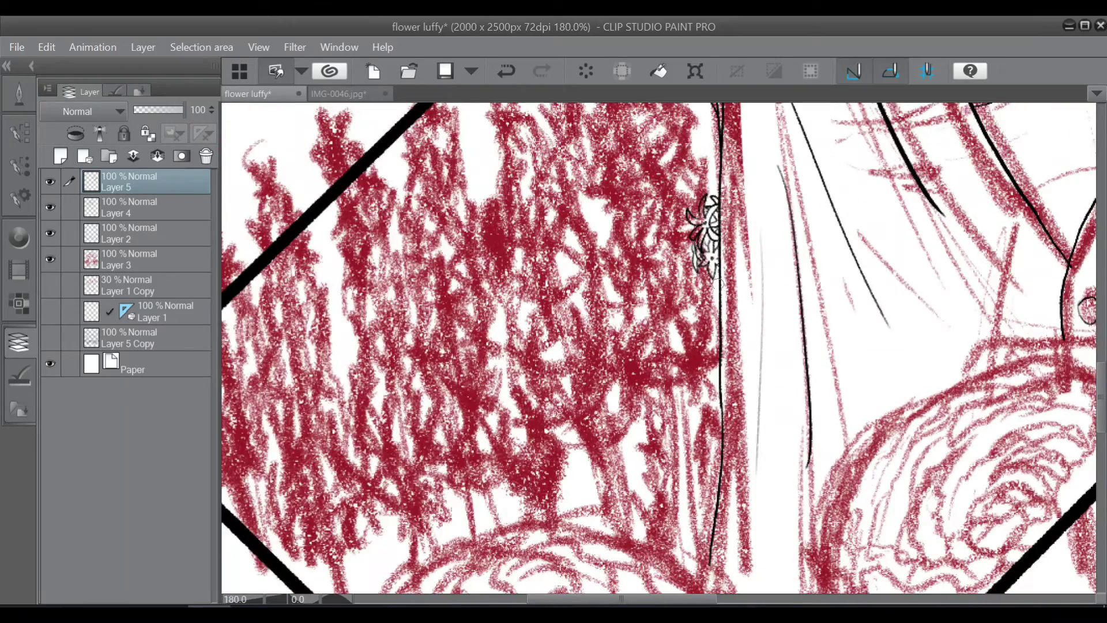
key("ctrl+z")
key("ctrl+z")
key("ctrl+z")
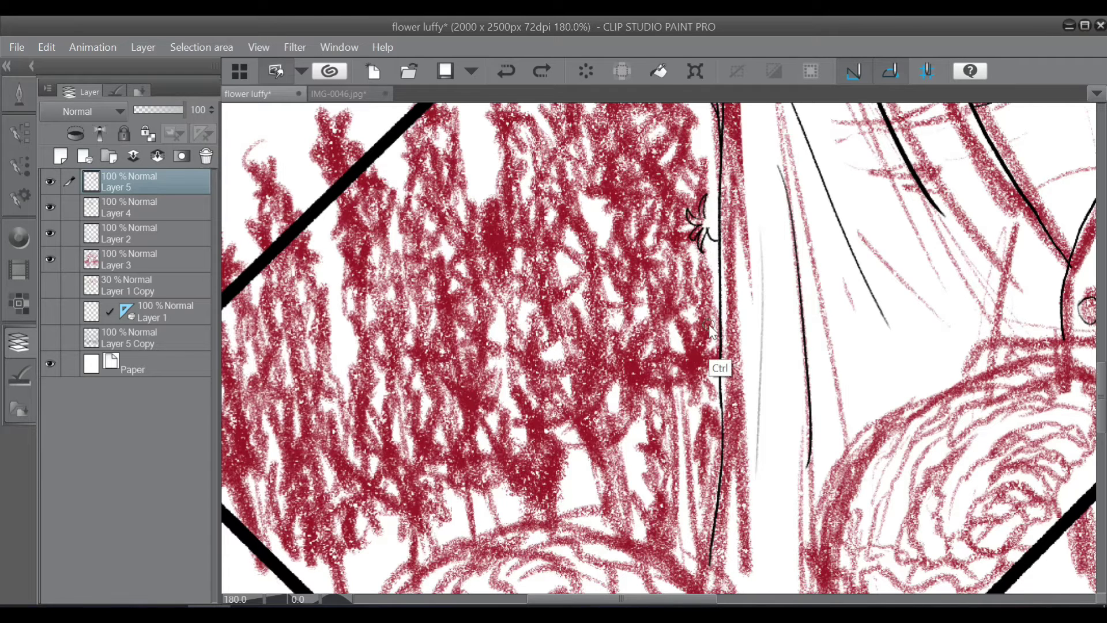
key("ctrl+z")
- Ink the tip of the flower spike against the jacket's edge with small curved petals
scroll(709, 323, "up", 1)
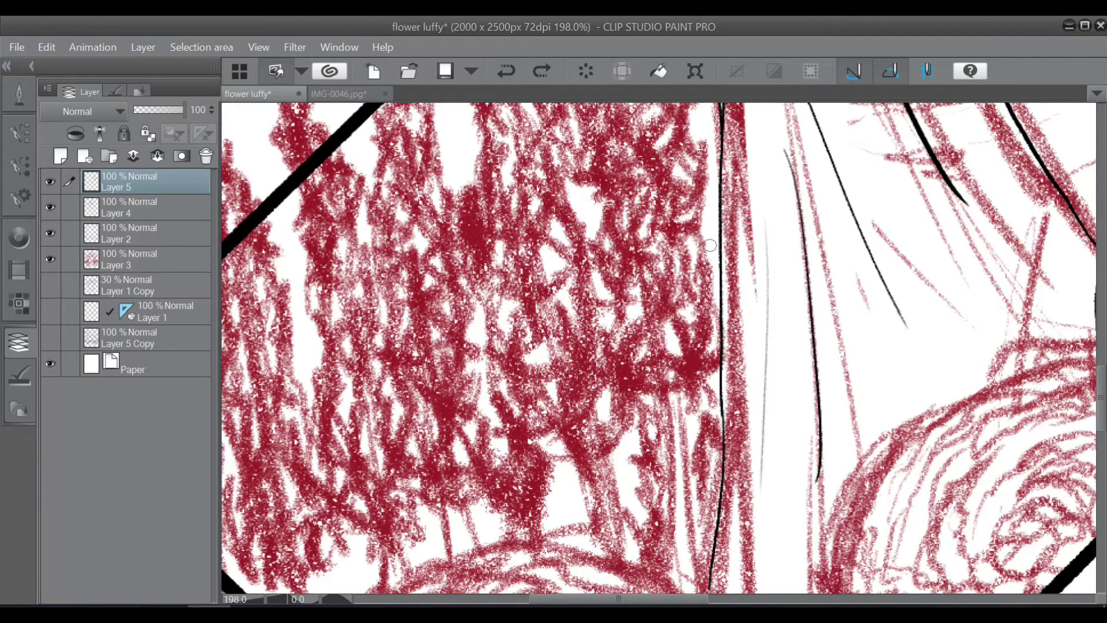
left_click_drag(718, 237, 695, 292)
key("ctrl+z")
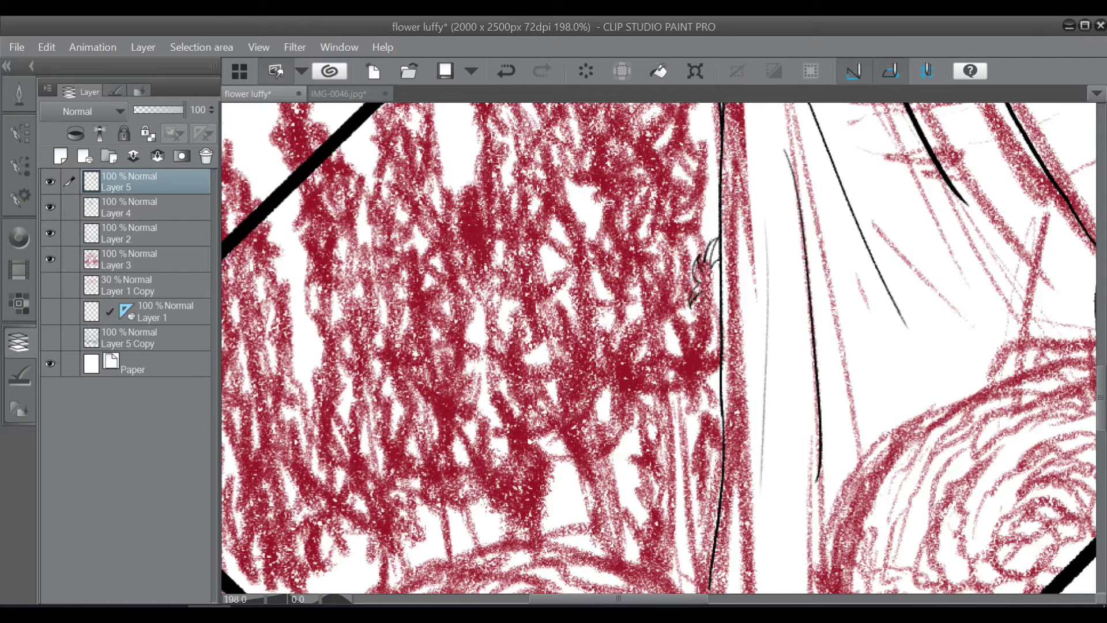
left_click_drag(710, 294, 699, 321)
mouse_move(717, 255)
left_mouse_down()
mouse_move(697, 236)
mouse_move(710, 247)
mouse_move(701, 218)
left_mouse_up()
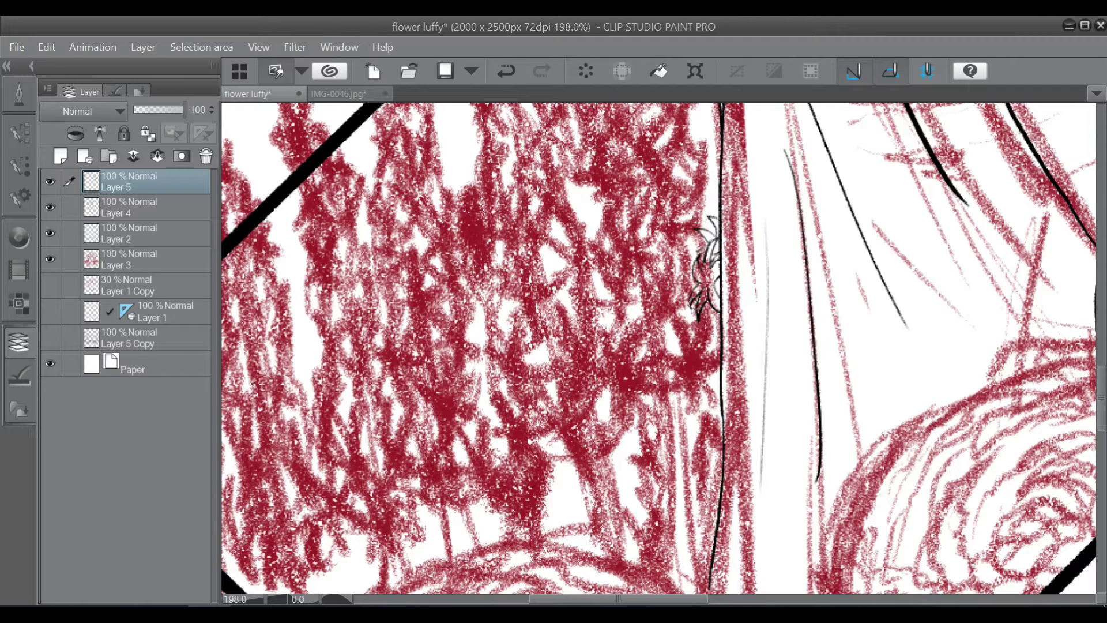
- Extend the flower spike down the jacket's edge with dense overlapping petals
mouse_move(704, 321)
left_mouse_down()
mouse_move(690, 355)
mouse_move(707, 343)
mouse_move(686, 366)
mouse_move(680, 335)
mouse_move(668, 369)
mouse_move(690, 384)
left_mouse_up()
left_click_drag(704, 304, 716, 324)
mouse_move(711, 311)
left_mouse_down()
mouse_move(720, 324)
mouse_move(701, 345)
left_mouse_up()
mouse_move(718, 324)
left_mouse_down()
mouse_move(699, 347)
mouse_move(698, 332)
mouse_move(704, 350)
mouse_move(691, 362)
mouse_move(715, 372)
left_mouse_up()
key("ctrl+z")
key("ctrl+z")
left_click_drag(717, 372, 706, 380)
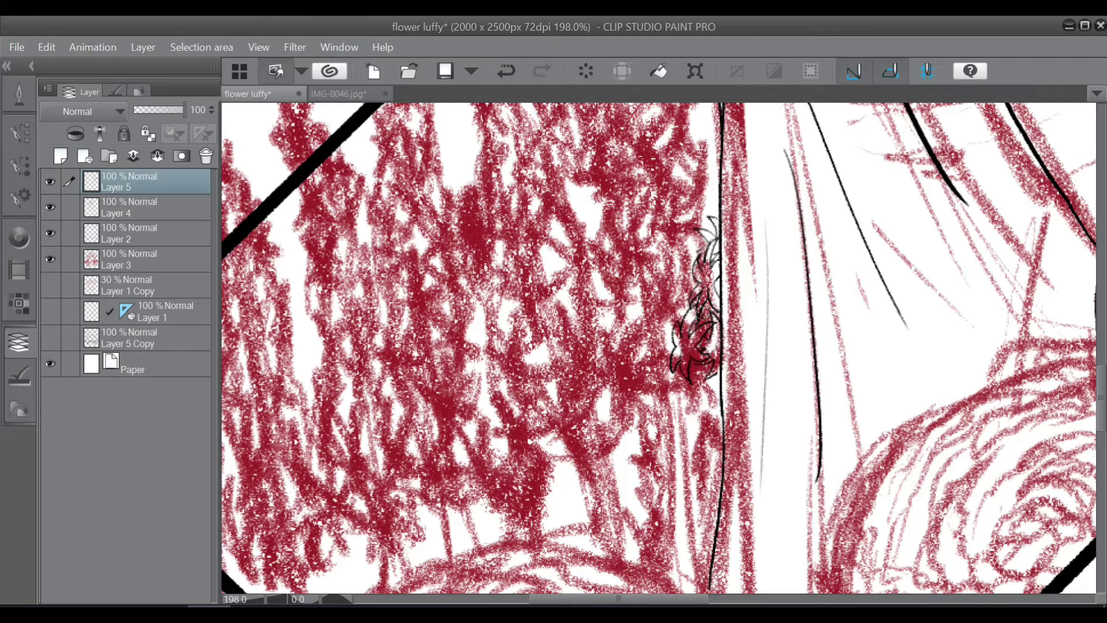
- Ink loose florets below the dense part of the spike and start the neighbouring one
left_click_drag(682, 329, 691, 304)
mouse_move(689, 406)
left_mouse_down()
mouse_move(701, 415)
mouse_move(669, 424)
mouse_move(672, 450)
mouse_move(698, 461)
left_mouse_up()
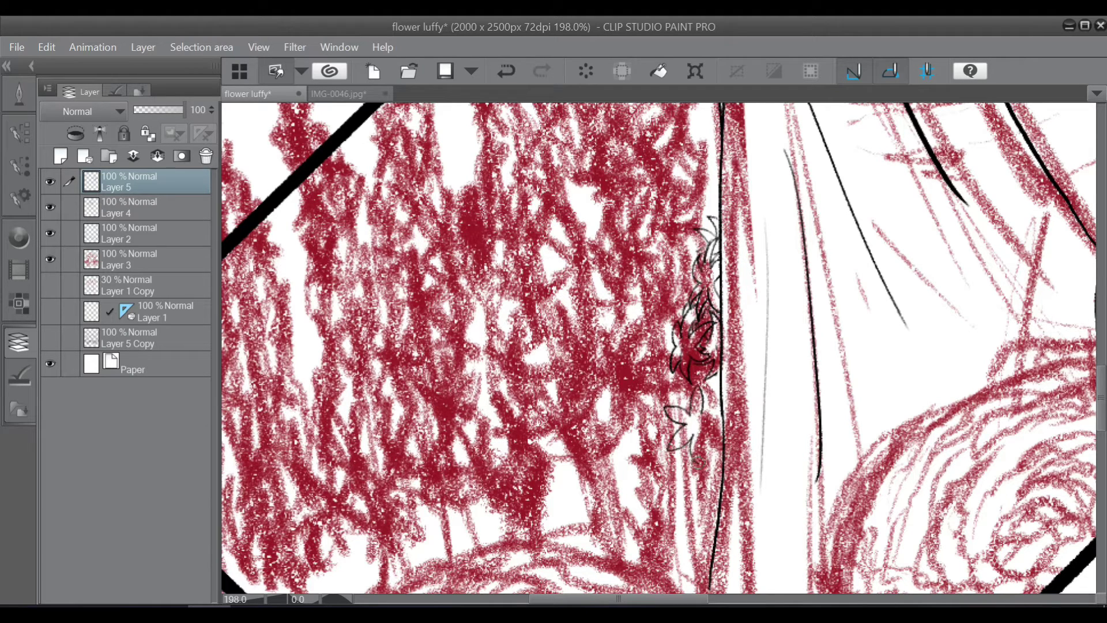
left_click_drag(704, 411, 718, 447)
left_click_drag(709, 347, 719, 350)
mouse_move(652, 428)
left_mouse_down()
mouse_move(647, 503)
mouse_move(666, 502)
left_mouse_up()
left_click_drag(655, 458, 686, 439)
left_click_drag(652, 482, 686, 445)
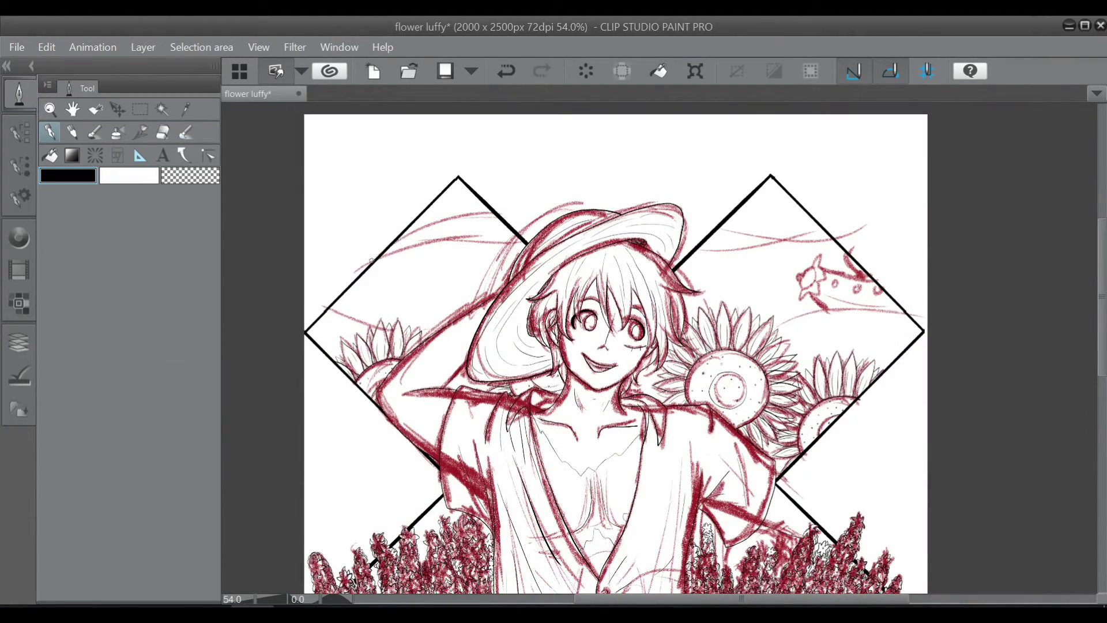
- Draw long sweeping curves across the X shape at hat, face and chest height
mouse_move(346, 269)
left_mouse_down()
mouse_move(461, 239)
mouse_move(888, 204)
left_mouse_up()
left_click_drag(385, 247, 543, 223)
mouse_move(321, 300)
left_mouse_down()
mouse_move(534, 348)
mouse_move(924, 336)
left_mouse_up()
mouse_move(725, 319)
left_mouse_down()
mouse_move(792, 325)
mouse_move(928, 399)
left_mouse_up()
left_click_drag(1102, 296, 1102, 332)
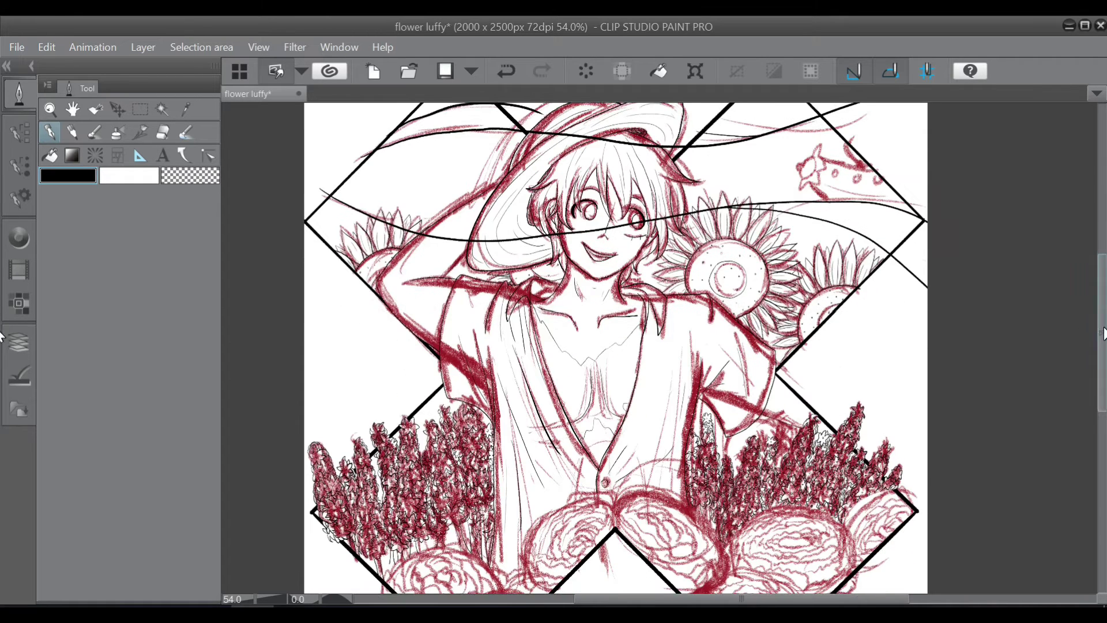
left_click_drag(425, 396, 904, 437)
mouse_move(371, 308)
left_mouse_down()
mouse_move(573, 394)
mouse_move(557, 372)
mouse_move(625, 367)
left_mouse_up()
key("ctrl+z")
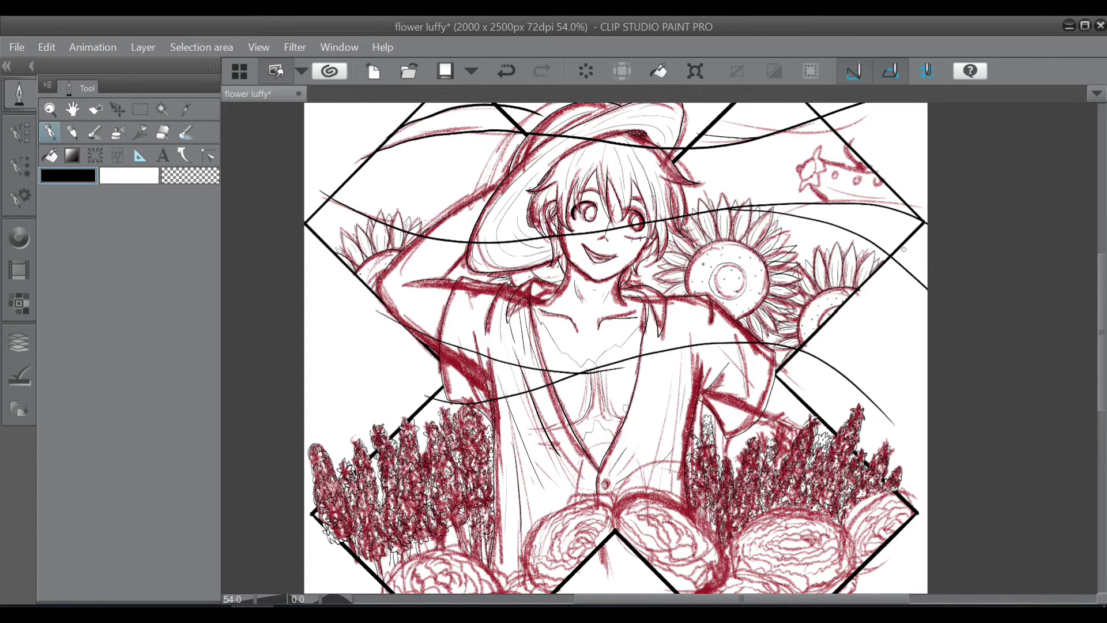
- Erase the parts of the sweeping curves that cross the character
scroll(445, 334, "up", 2)
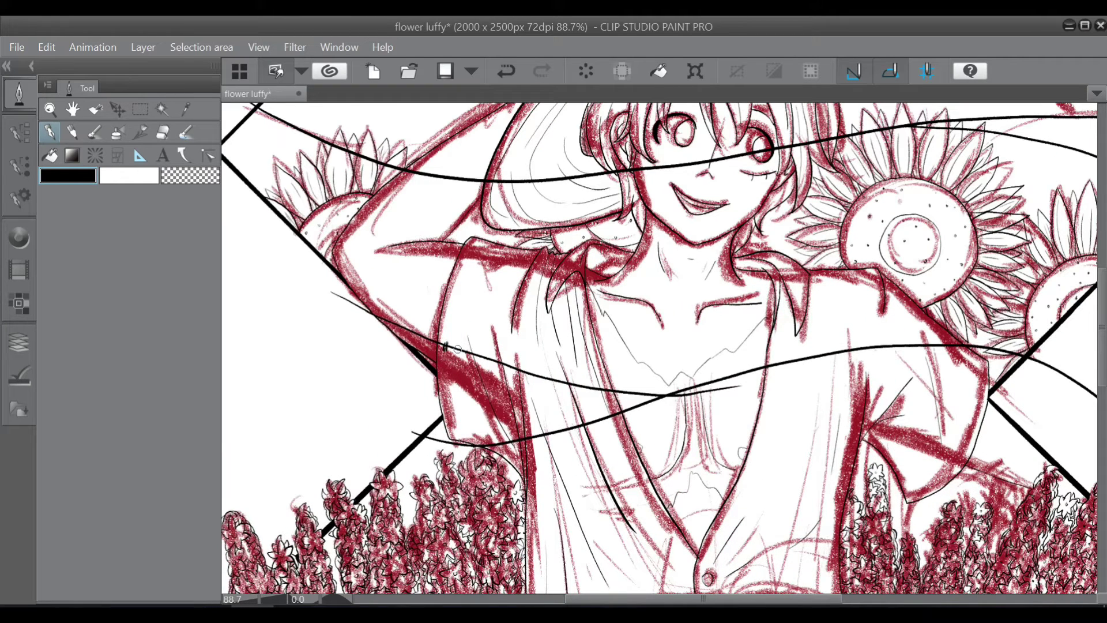
mouse_move(445, 345)
left_mouse_down()
mouse_move(514, 373)
mouse_move(492, 442)
mouse_move(639, 416)
mouse_move(650, 374)
mouse_move(715, 372)
mouse_move(738, 356)
left_mouse_up()
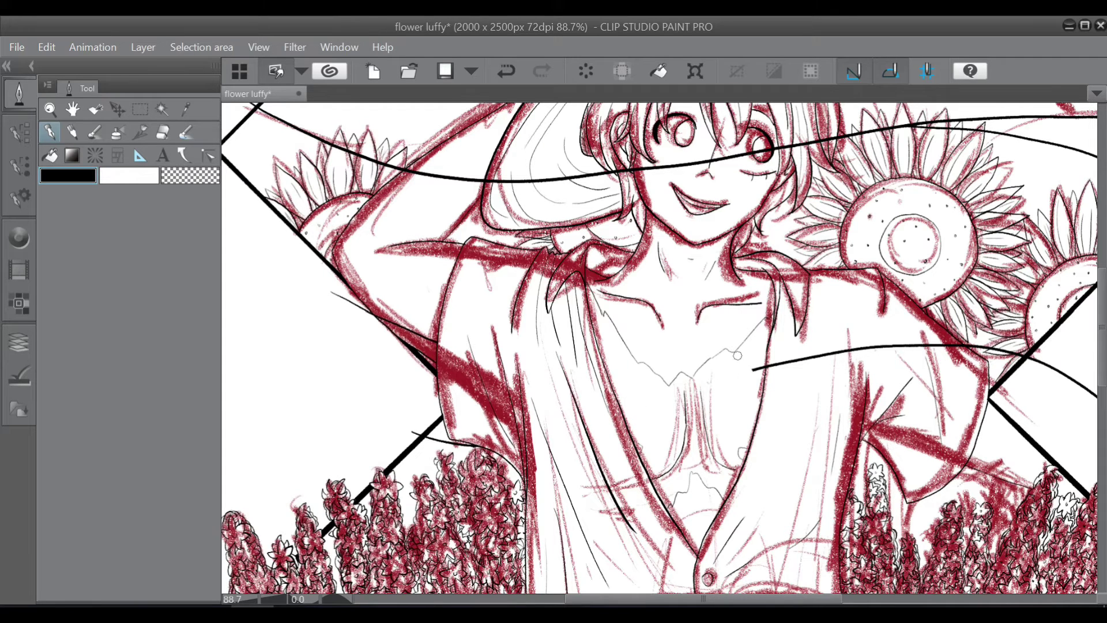
left_click_drag(815, 600, 885, 602)
mouse_move(551, 368)
left_mouse_down()
mouse_move(642, 359)
mouse_move(562, 353)
mouse_move(696, 360)
mouse_move(717, 346)
left_mouse_up()
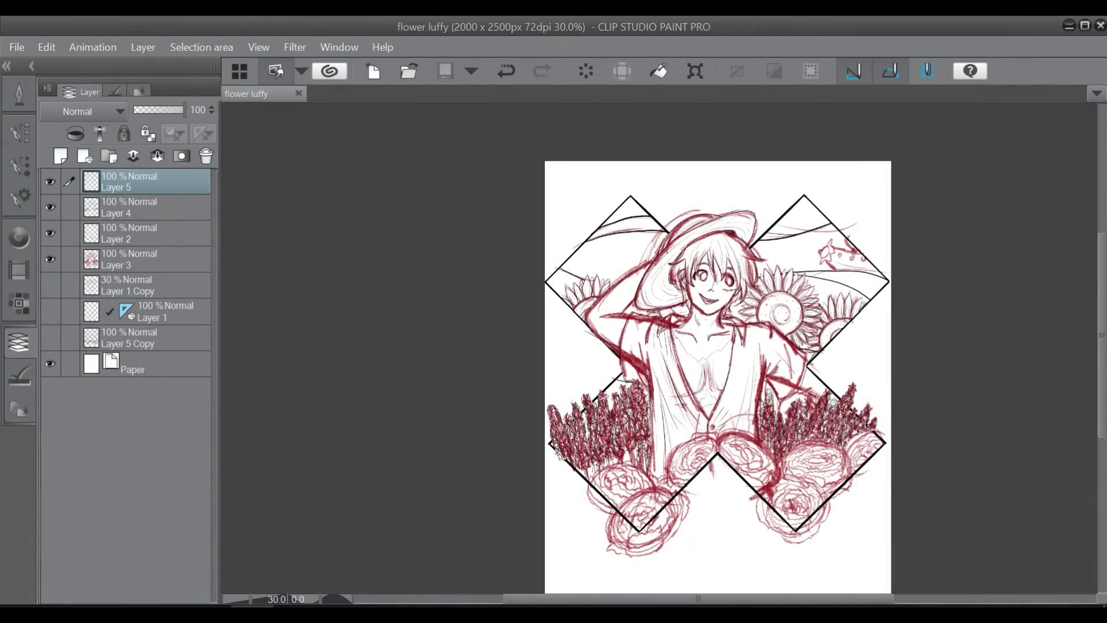
- Ink the small ship's curved stern, figurehead, deck edge and three portholes inside the X outline
scroll(855, 252, "up", 7)
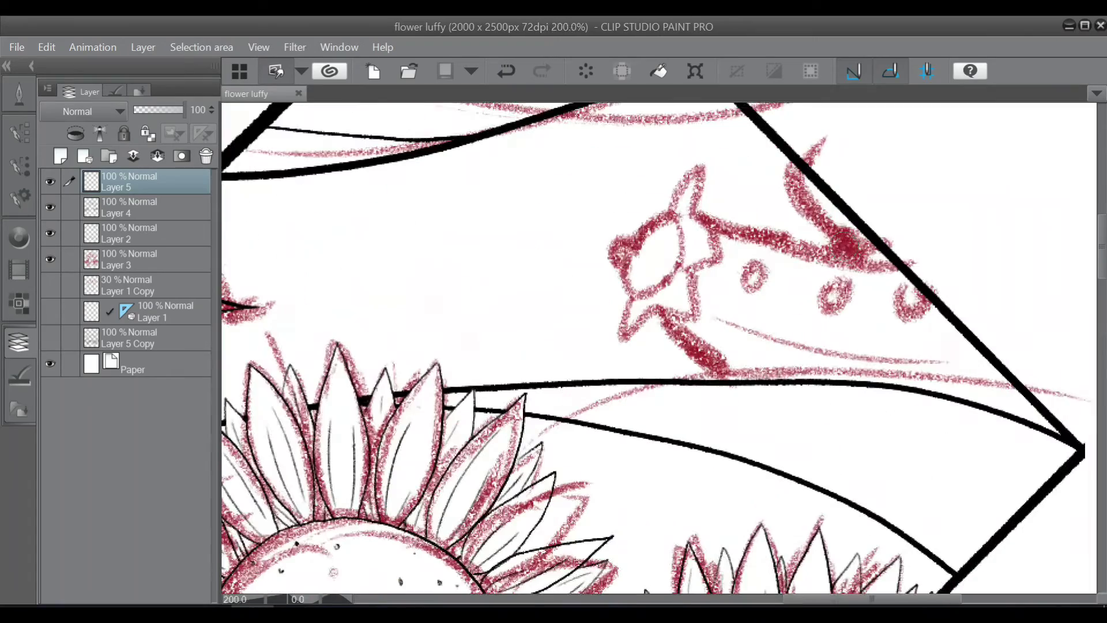
mouse_move(797, 163)
left_mouse_down()
mouse_move(829, 232)
mouse_move(875, 249)
left_mouse_up()
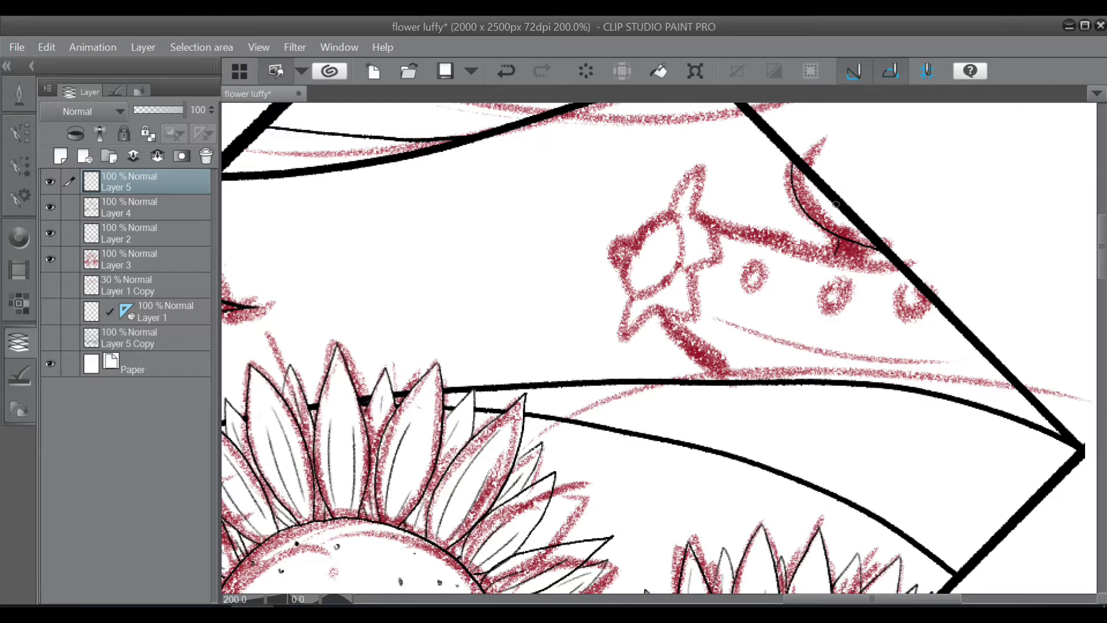
mouse_move(671, 207)
left_mouse_down()
mouse_move(721, 254)
mouse_move(695, 316)
mouse_move(630, 308)
left_mouse_up()
mouse_move(631, 244)
left_mouse_down()
mouse_move(624, 265)
mouse_move(677, 218)
mouse_move(631, 245)
left_mouse_up()
mouse_move(699, 214)
left_mouse_down()
mouse_move(785, 247)
mouse_move(891, 265)
left_mouse_up()
left_click_drag(758, 263, 759, 264)
left_click_drag(841, 283, 843, 283)
left_click_drag(912, 285, 922, 286)
- Ink the small ship's bow, hull bottom and plank lines, and save the file
left_click_drag(661, 315, 707, 371)
left_click_drag(698, 312, 1001, 378)
left_click_drag(701, 266, 961, 333)
left_click_drag(722, 242, 828, 267)
scroll(997, 374, "down", 6)
left_click_drag(1103, 283, 1102, 347)
key("ctrl+s")
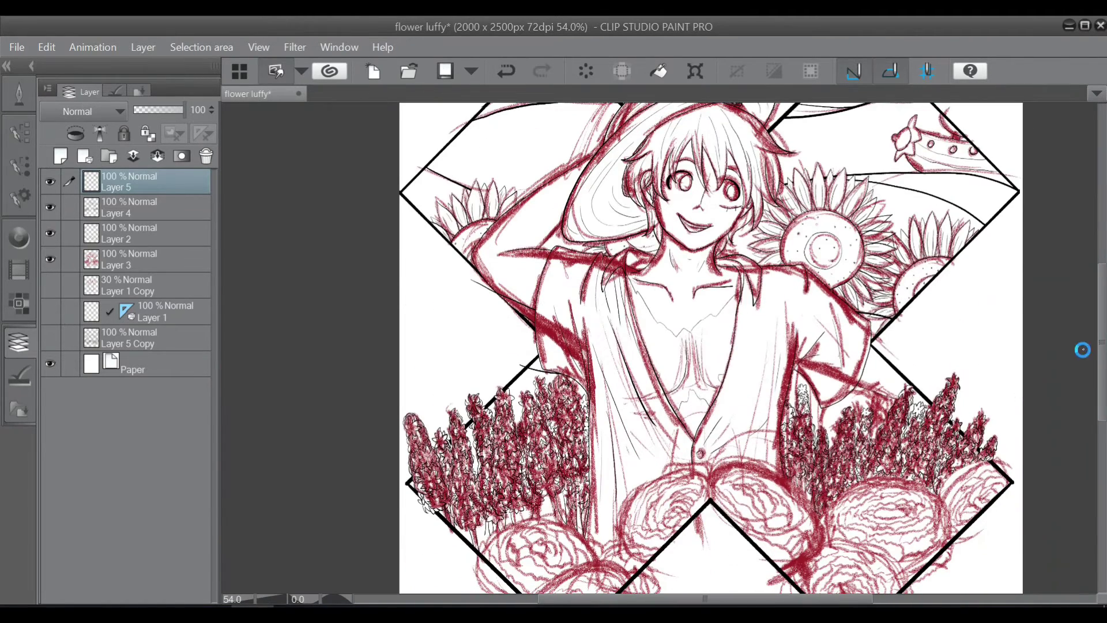
- Merge Layer 5 down into Layer 4 and toggle the visibility of the remaining line layers to check them
right_click(148, 183)
left_click(202, 464)
left_click(52, 179)
left_click(53, 179)
left_click(53, 212)
left_click(53, 211)
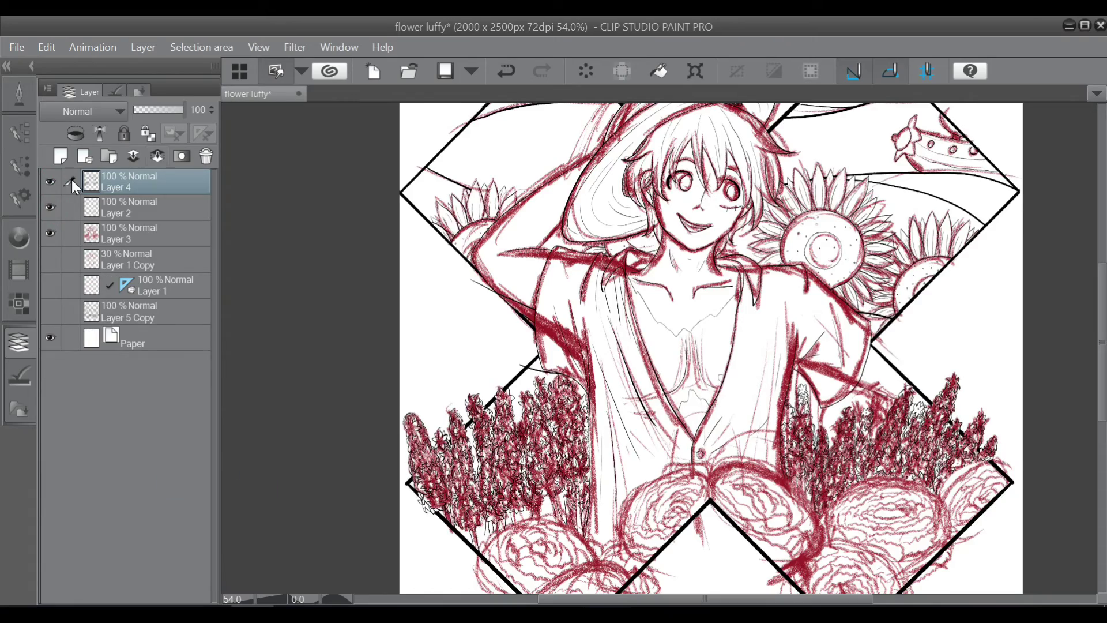
- Add a new layer and ink the innermost petals of the large round flower at the X's lower-left tip
left_click(62, 157)
left_click_drag(1102, 344, 1102, 425)
scroll(570, 349, "up", 6)
left_click_drag(618, 290, 655, 282)
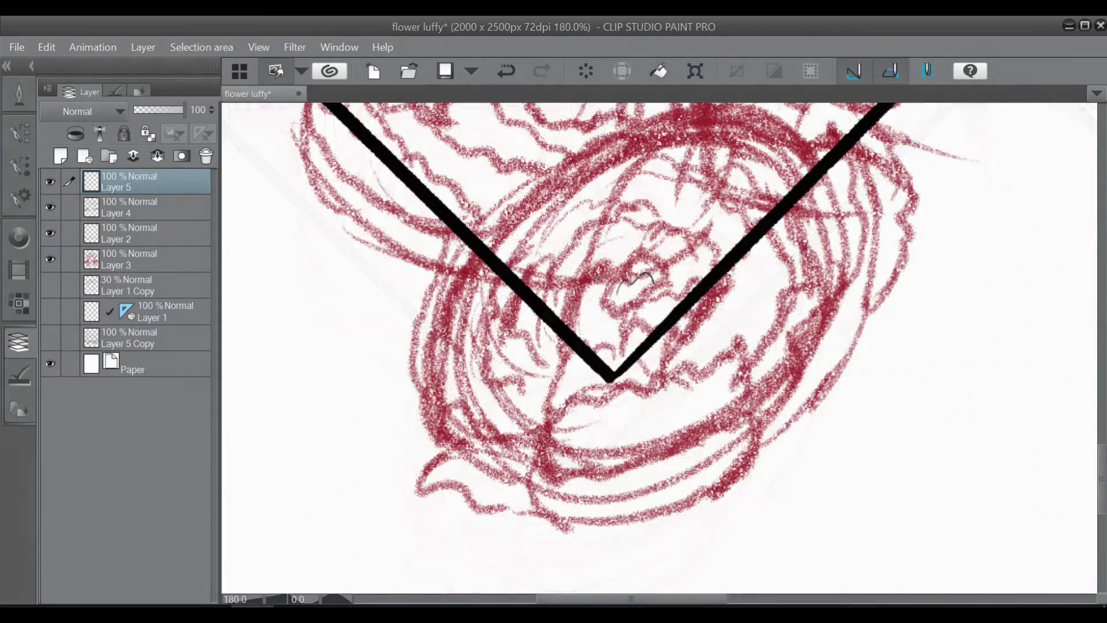
mouse_move(581, 295)
left_mouse_down()
mouse_move(623, 296)
mouse_move(618, 341)
left_mouse_up()
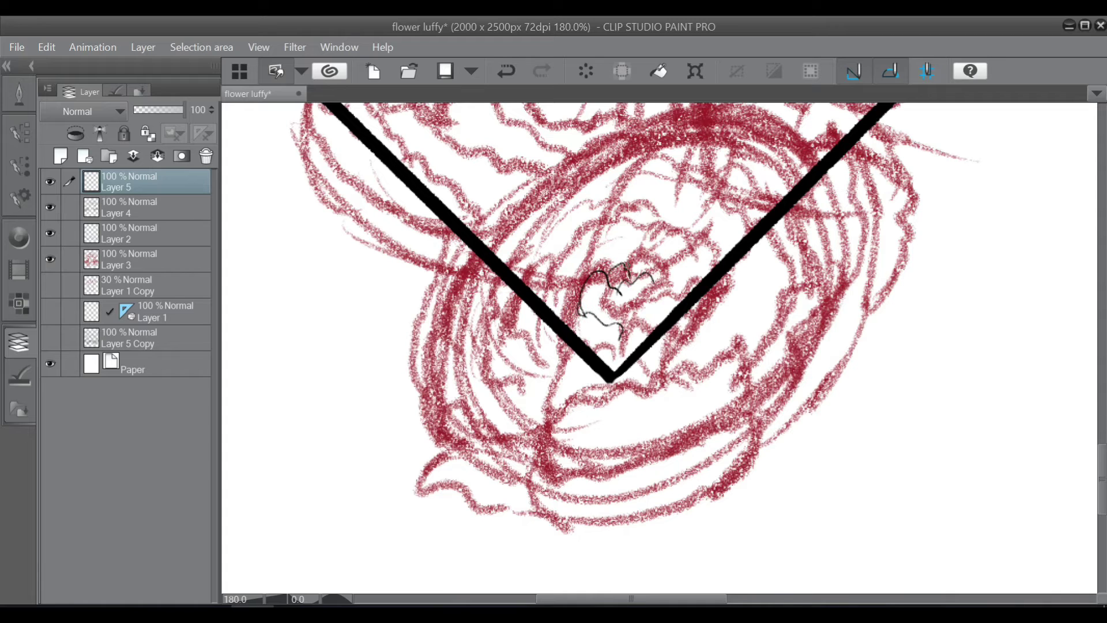
left_click_drag(625, 273, 654, 289)
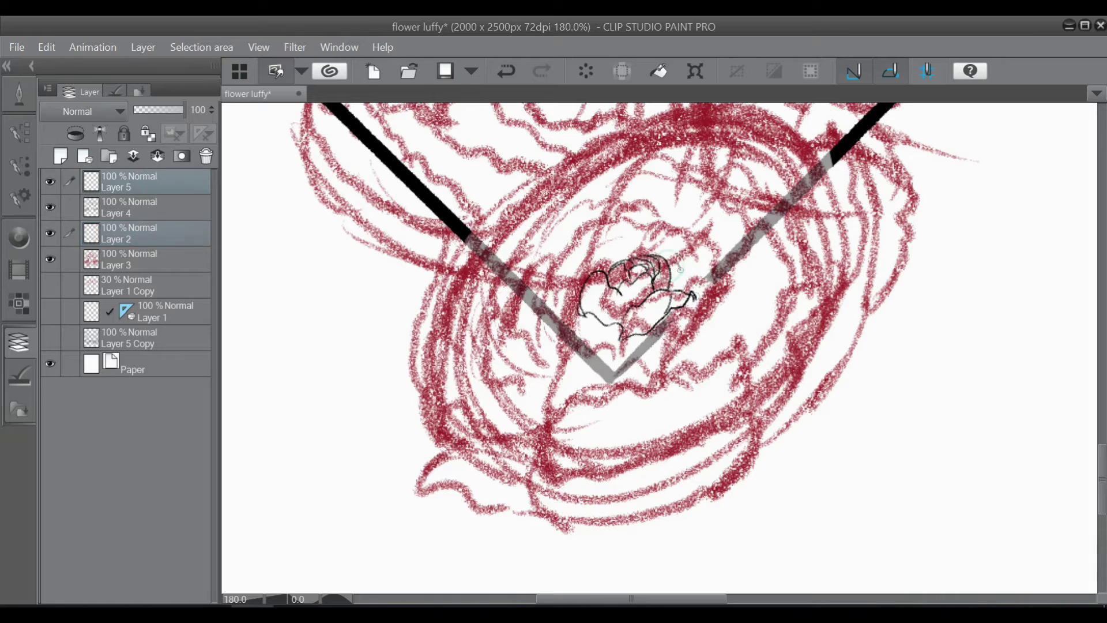
- Ink another ring of wavy petals around the centre of the round flower
left_click_drag(679, 264, 698, 288)
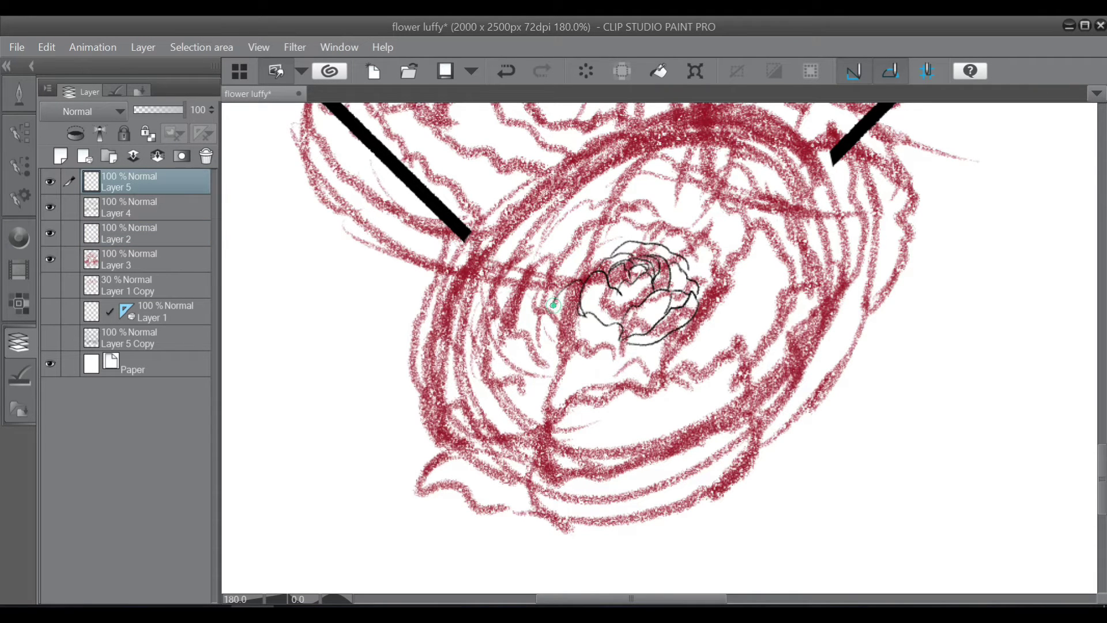
left_click_drag(613, 249, 575, 266)
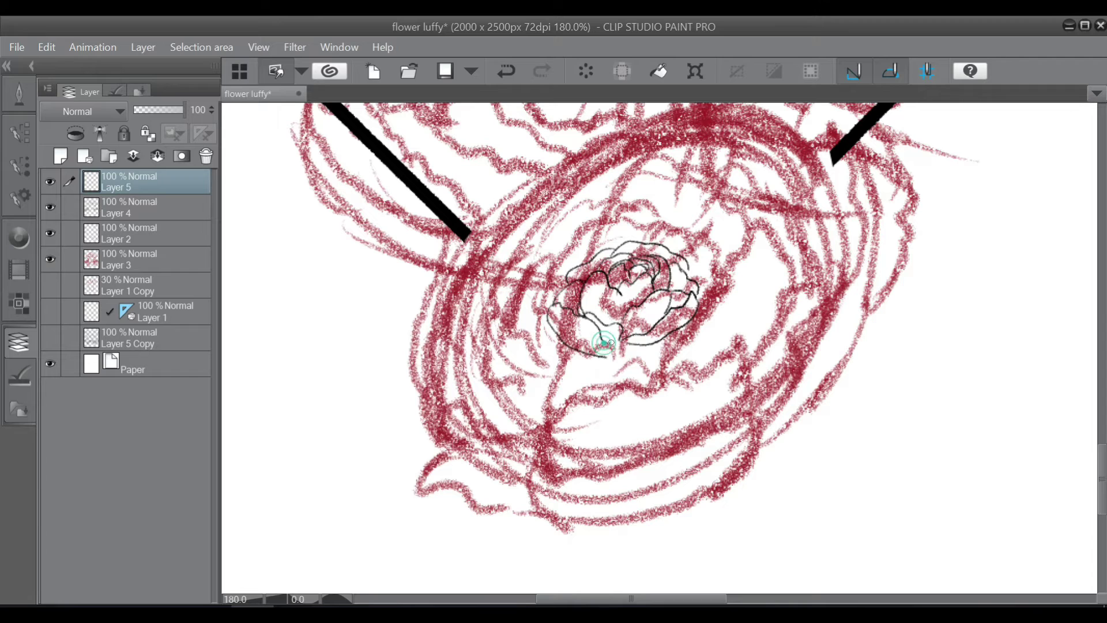
left_click_drag(612, 349, 691, 324)
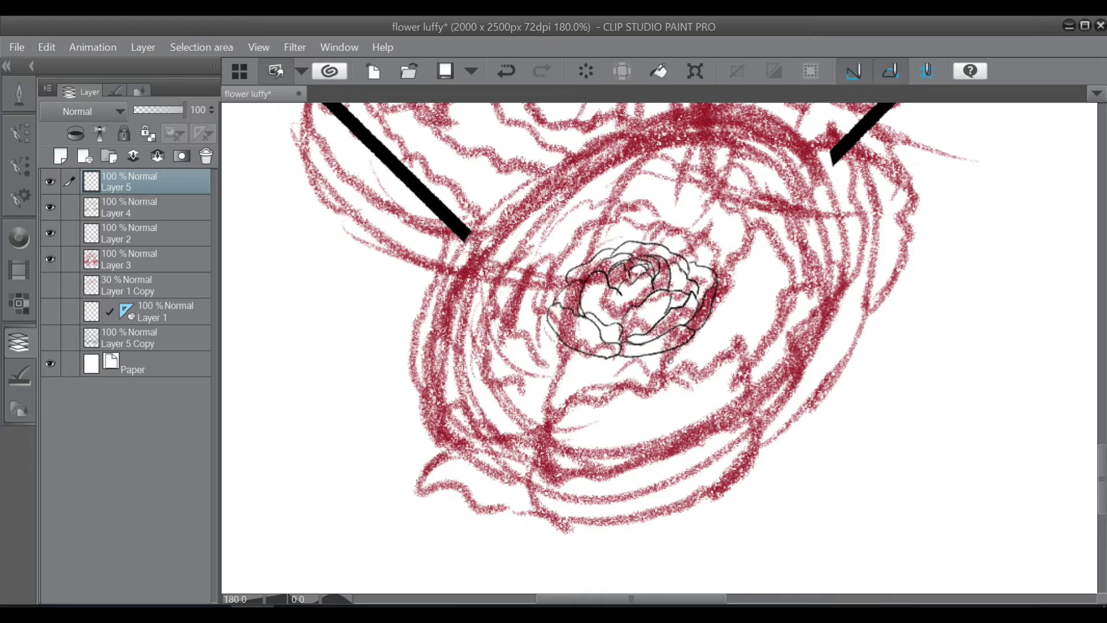
- Ink a short petal stroke among the flower spikes below the lowered arm's sleeve
scroll(671, 361, "down", 6)
scroll(803, 558, "up", 3)
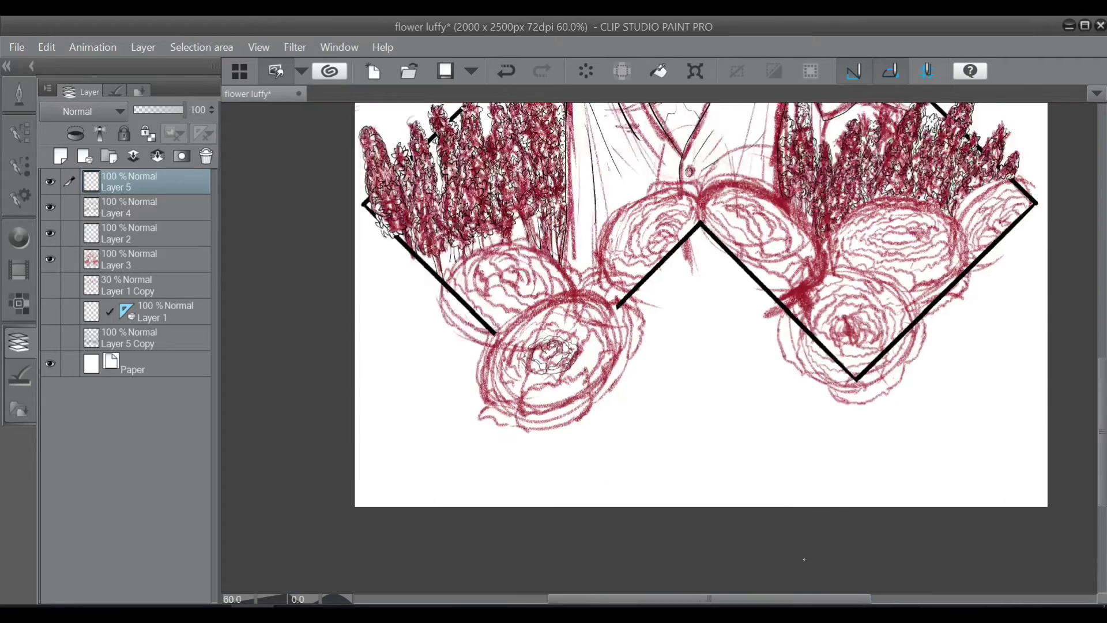
scroll(804, 558, "down", 3)
scroll(717, 529, "up", 5)
scroll(717, 528, "down", 4)
scroll(555, 214, "up", 6)
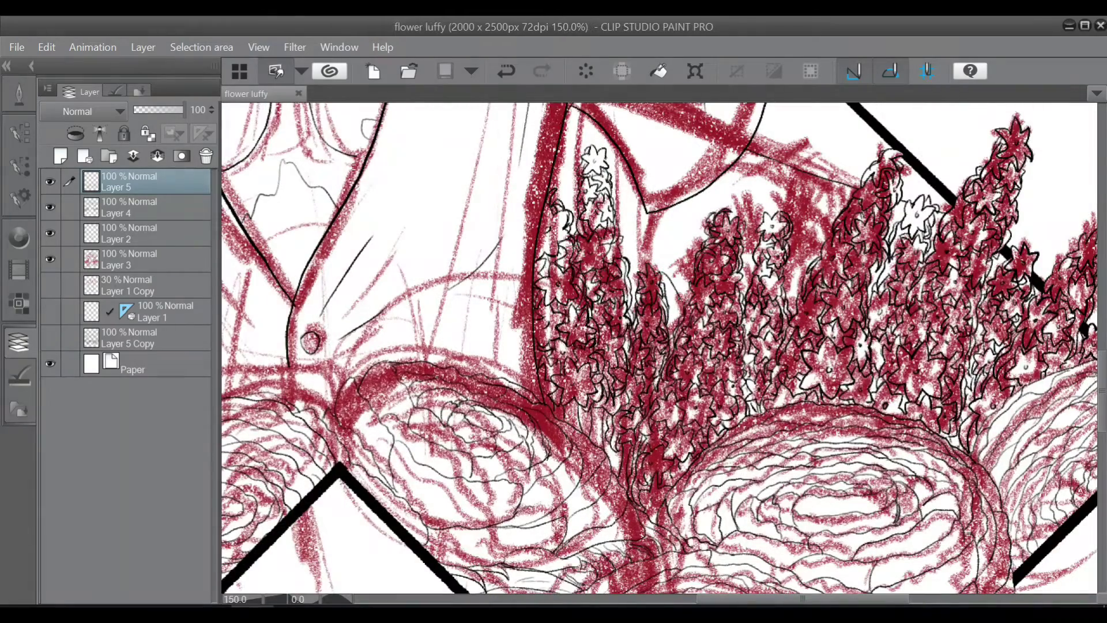
left_click_drag(662, 271, 673, 305)
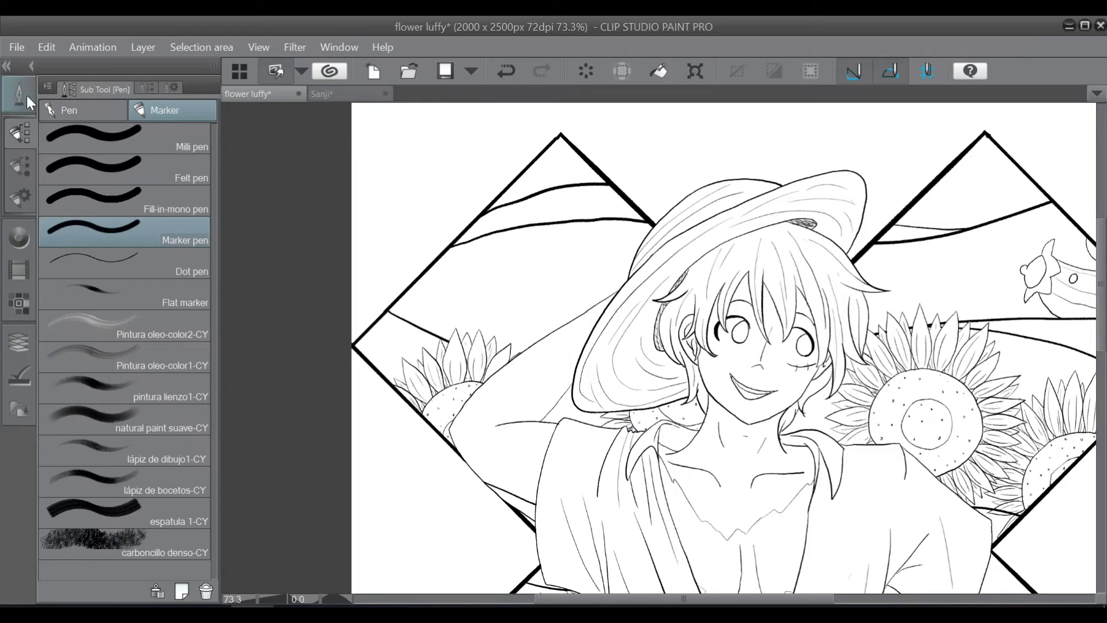
- Fill the sky section between the raised arm and the lower wavy line with dark blue on Layer 4
left_click(24, 94)
left_click(51, 155)
left_click(531, 269)
key("ctrl+z")
left_click(19, 343)
left_click(129, 205)
left_click(551, 291)
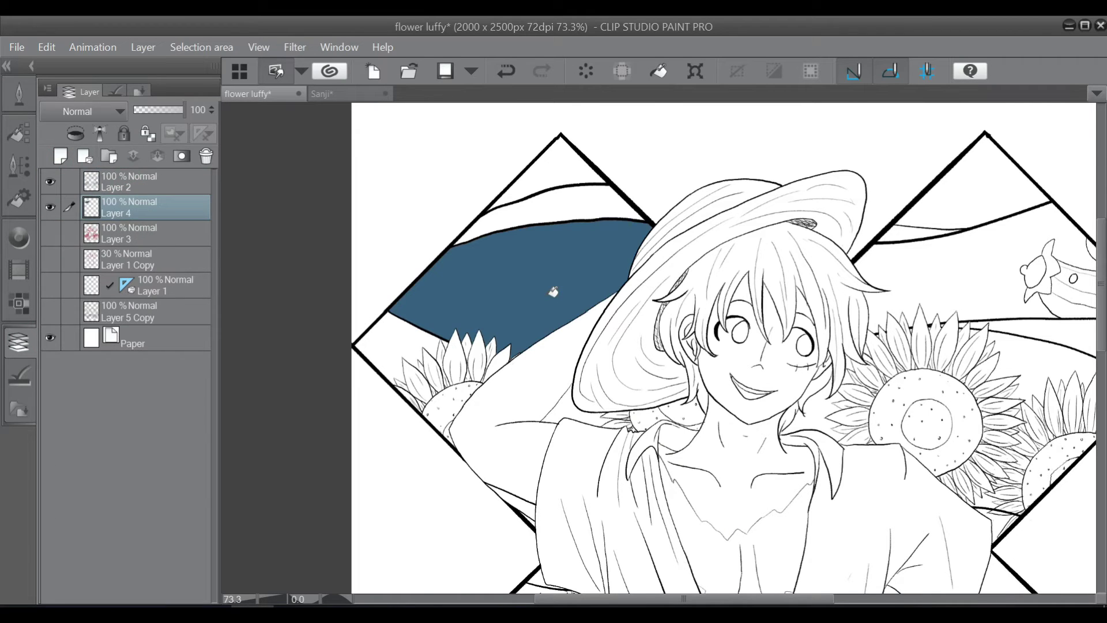
- Fill the sky section behind the ship with the same dark blue using the Fill tool
left_click(19, 95)
left_click(50, 132)
scroll(412, 320, "up", 4)
scroll(472, 353, "down", 4)
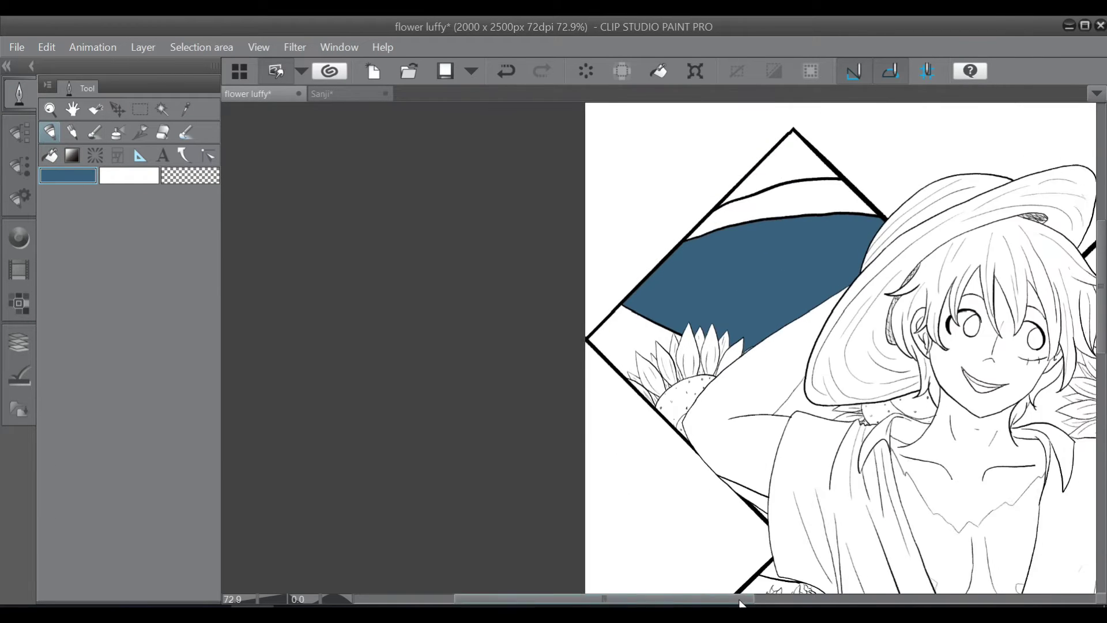
left_click(54, 156)
left_click(813, 271)
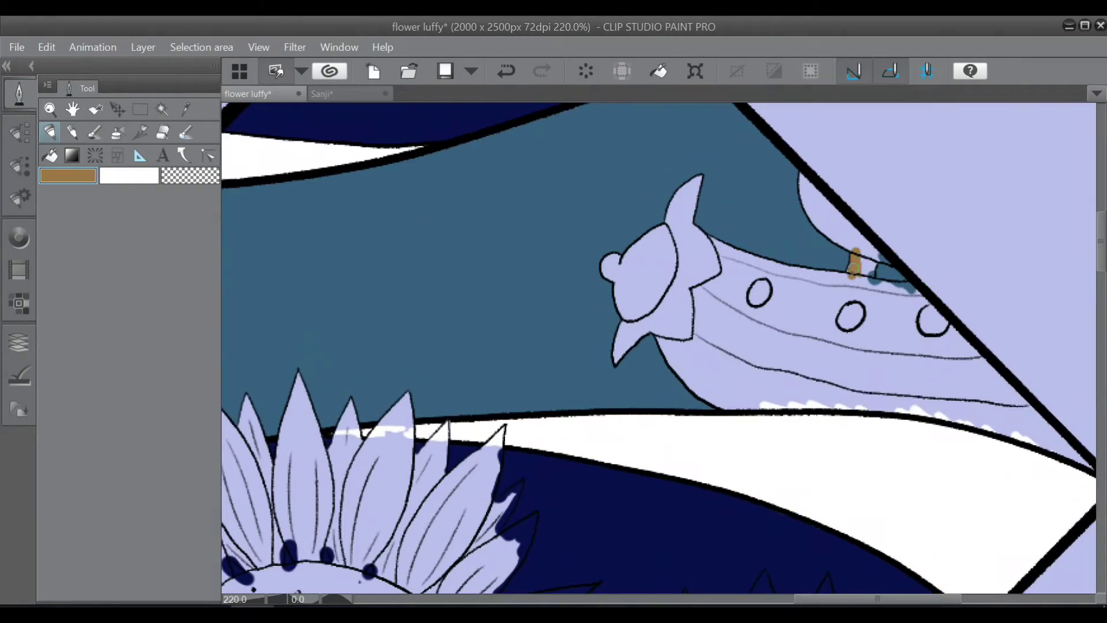
- Paint the ship's hull and mast base brown beneath the line art
left_click_drag(855, 268, 863, 293)
mouse_move(714, 278)
left_mouse_down()
mouse_move(754, 265)
mouse_move(735, 250)
mouse_move(845, 289)
mouse_move(716, 286)
mouse_move(871, 312)
mouse_move(883, 285)
mouse_move(1071, 451)
left_mouse_up()
left_click_drag(878, 599, 916, 599)
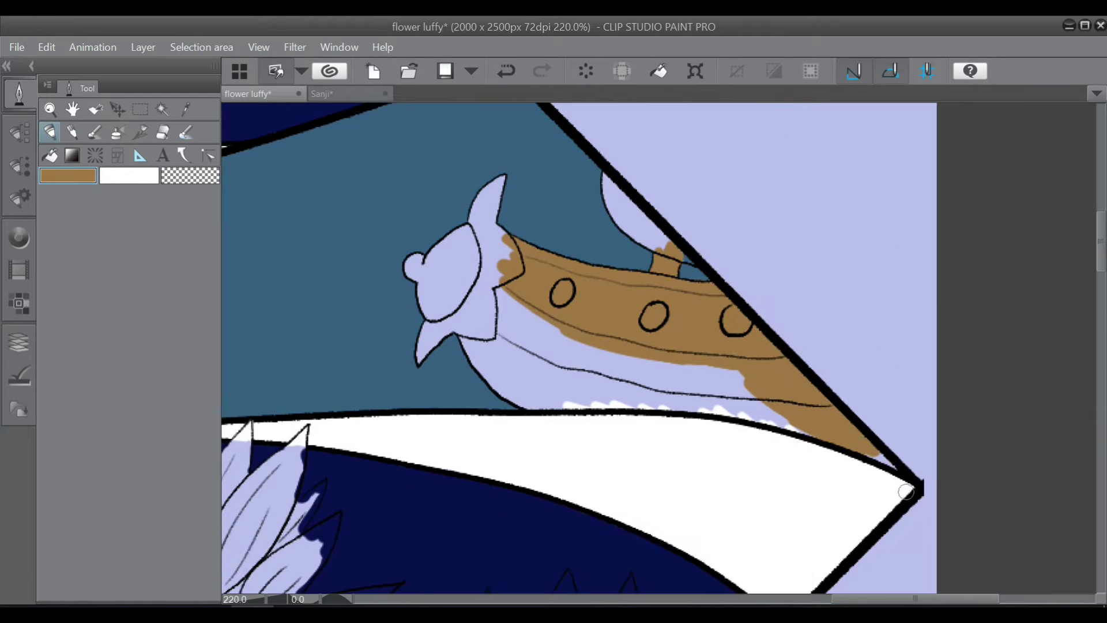
mouse_move(667, 393)
left_mouse_down()
mouse_move(778, 423)
mouse_move(728, 398)
mouse_move(663, 390)
mouse_move(715, 392)
left_mouse_up()
mouse_move(513, 283)
left_mouse_down()
mouse_move(497, 345)
mouse_move(513, 397)
mouse_move(542, 406)
left_mouse_up()
mouse_move(460, 353)
left_mouse_down()
mouse_move(514, 362)
mouse_move(575, 339)
mouse_move(547, 399)
mouse_move(642, 401)
mouse_move(642, 378)
left_mouse_up()
- Colour the ship's sail white and its figurehead orange and yellow
left_click(19, 237)
left_click(96, 283)
left_click(19, 94)
mouse_move(606, 177)
left_mouse_down()
mouse_move(621, 209)
mouse_move(605, 176)
mouse_move(638, 237)
mouse_move(642, 223)
mouse_move(647, 253)
mouse_move(623, 229)
mouse_move(648, 228)
mouse_move(677, 254)
left_mouse_up()
left_click(19, 238)
left_click(157, 356)
left_click(19, 94)
scroll(429, 327, "up", 3)
mouse_move(427, 314)
left_mouse_down()
mouse_move(406, 370)
mouse_move(405, 414)
mouse_move(448, 322)
mouse_move(436, 342)
mouse_move(443, 369)
mouse_move(503, 322)
mouse_move(449, 350)
mouse_move(506, 278)
mouse_move(519, 329)
mouse_move(493, 343)
mouse_move(560, 359)
mouse_move(534, 306)
mouse_move(566, 304)
left_mouse_up()
left_click_drag(1100, 234, 1101, 224)
- Paint a light peach base tone over the character's ear, face, neck, chest and arms
mouse_move(583, 185)
left_mouse_down()
mouse_move(600, 199)
mouse_move(571, 222)
left_mouse_up()
left_click_drag(571, 222, 542, 289)
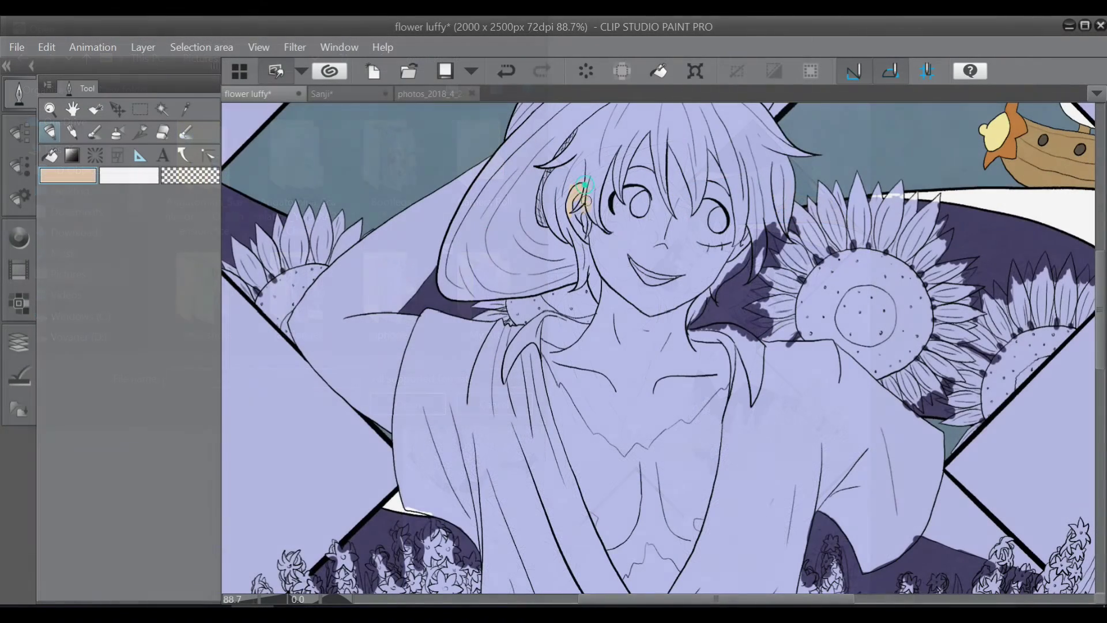
mouse_move(580, 190)
left_mouse_down()
mouse_move(606, 225)
mouse_move(646, 173)
mouse_move(693, 157)
mouse_move(736, 248)
mouse_move(747, 226)
left_mouse_up()
mouse_move(639, 248)
left_mouse_down()
mouse_move(631, 255)
mouse_move(712, 283)
mouse_move(672, 410)
left_mouse_up()
mouse_move(580, 343)
left_mouse_down()
mouse_move(548, 335)
mouse_move(564, 381)
mouse_move(619, 322)
mouse_move(549, 363)
mouse_move(596, 511)
mouse_move(638, 544)
mouse_move(726, 563)
mouse_move(652, 346)
left_mouse_up()
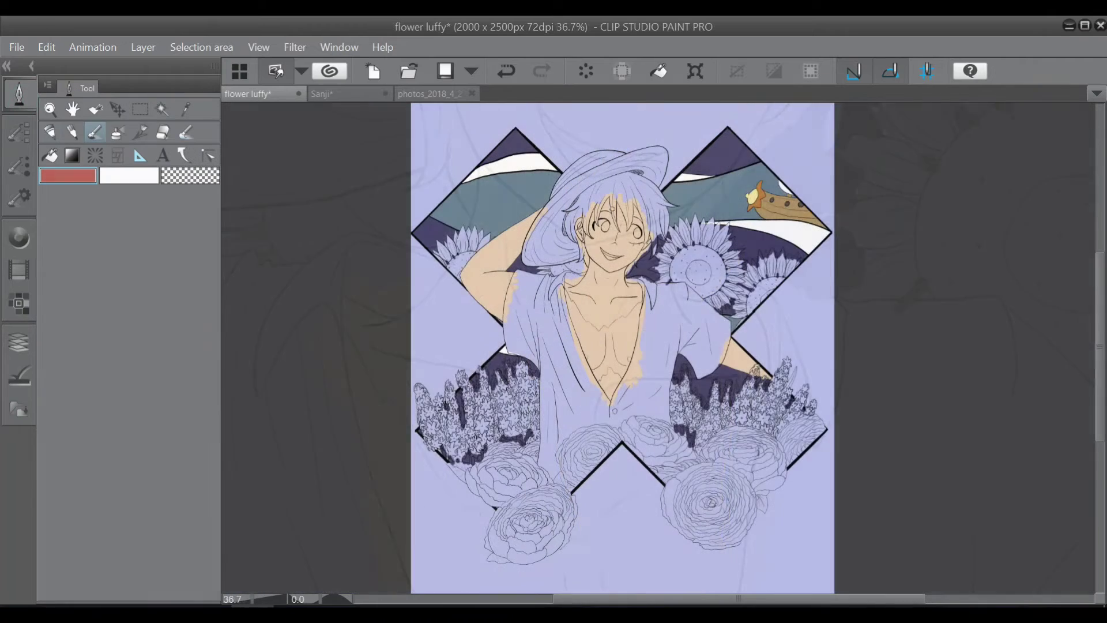
- Brush soft red shading onto the ear, face, neck and collarbone
scroll(575, 244, "up", 3)
left_click_drag(570, 230, 576, 244)
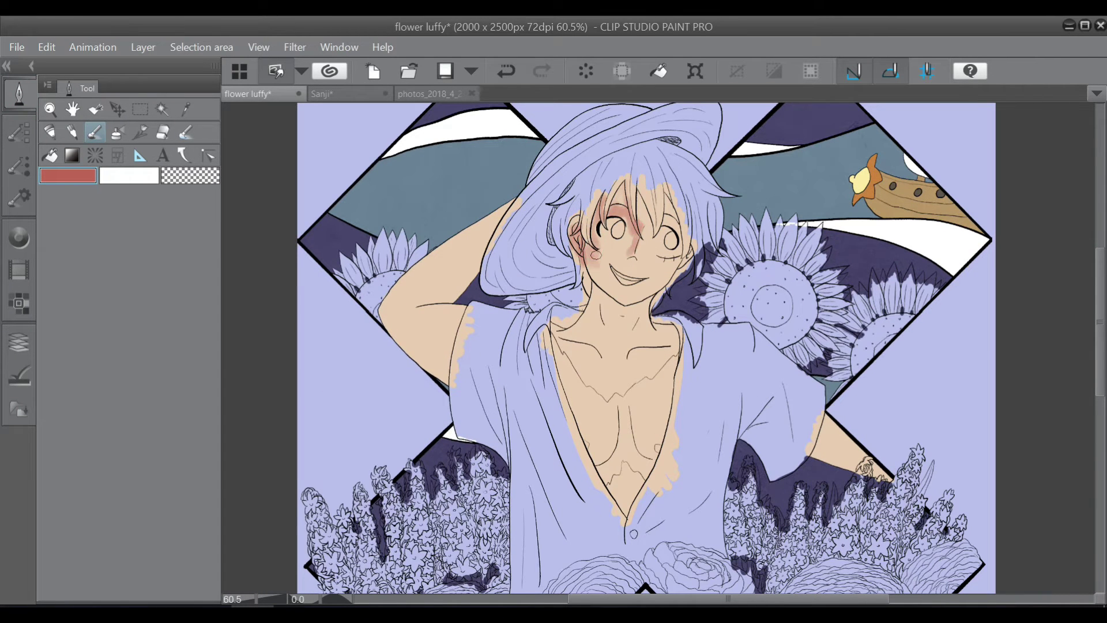
left_click_drag(635, 195, 679, 247)
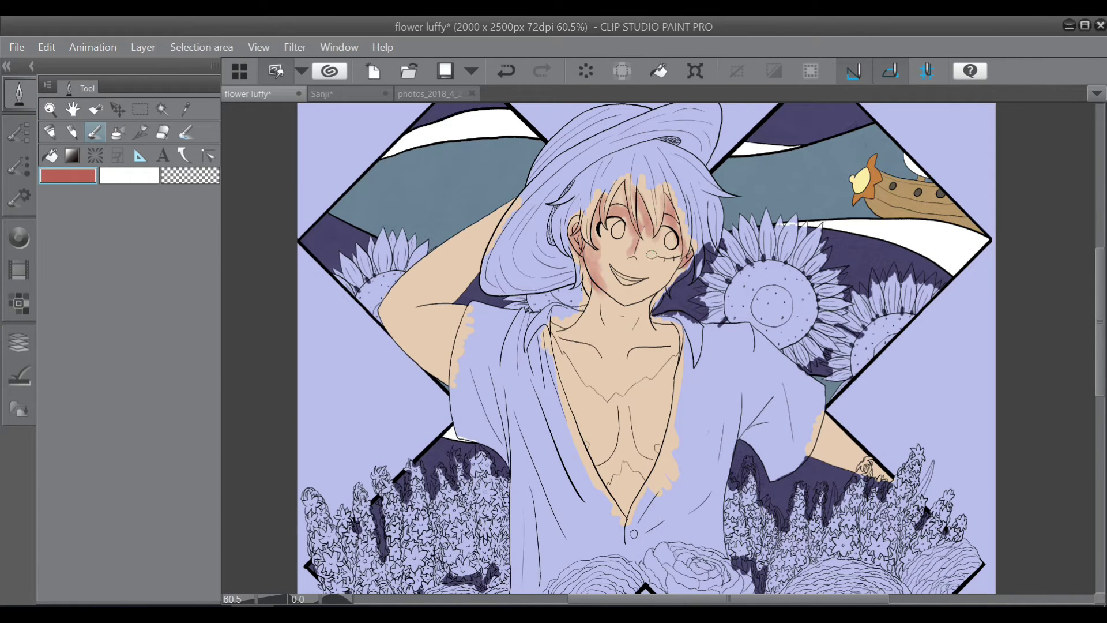
mouse_move(610, 271)
left_mouse_down()
mouse_move(597, 288)
mouse_move(618, 304)
left_mouse_up()
left_click_drag(669, 329, 651, 341)
- Add red shading along the shirt's open neckline, the chest and both arms
mouse_move(549, 320)
left_mouse_down()
mouse_move(571, 332)
mouse_move(564, 341)
mouse_move(567, 326)
mouse_move(529, 330)
mouse_move(558, 346)
mouse_move(671, 356)
mouse_move(645, 486)
mouse_move(629, 410)
mouse_move(649, 469)
mouse_move(605, 464)
mouse_move(629, 514)
left_mouse_up()
mouse_move(822, 420)
left_mouse_down()
mouse_move(821, 449)
mouse_move(849, 458)
left_mouse_up()
key("ctrl+z")
mouse_move(817, 423)
left_mouse_down()
mouse_move(804, 455)
mouse_move(819, 461)
left_mouse_up()
mouse_move(465, 312)
left_mouse_down()
mouse_move(420, 361)
mouse_move(390, 340)
mouse_move(420, 343)
mouse_move(432, 302)
mouse_move(455, 352)
mouse_move(387, 309)
mouse_move(490, 233)
mouse_move(444, 277)
left_mouse_up()
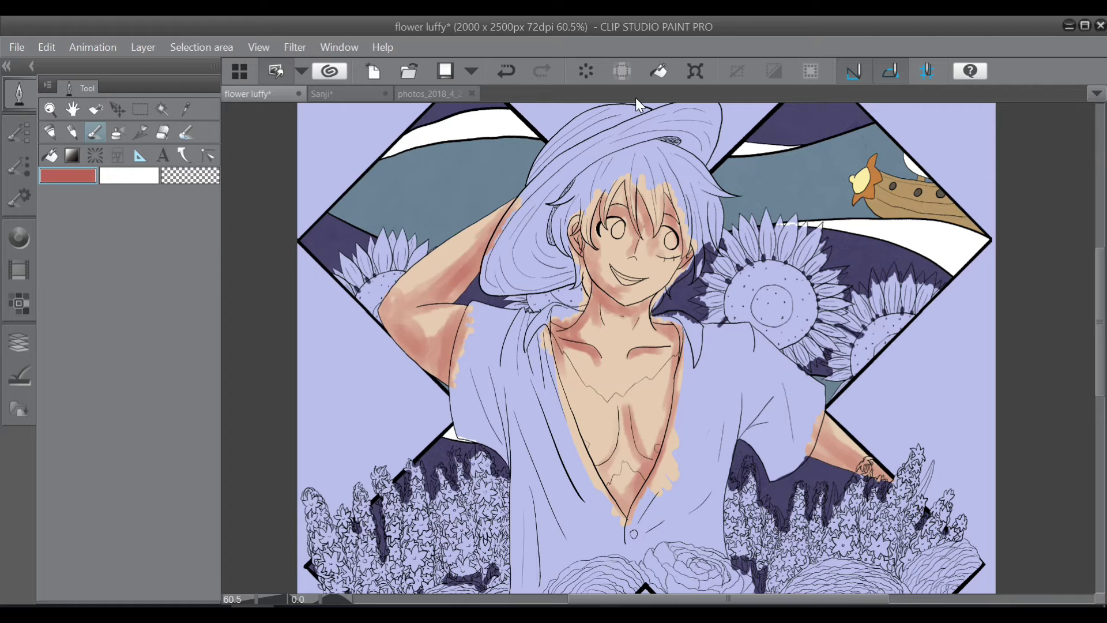
- Blend the red shading on the arms, face, neck, collarbones and chest into the skin tone
key("j")
mouse_move(490, 230)
left_mouse_down()
mouse_move(468, 245)
mouse_move(480, 268)
mouse_move(420, 279)
mouse_move(463, 265)
left_mouse_up()
mouse_move(438, 308)
left_mouse_down()
mouse_move(417, 317)
mouse_move(399, 286)
mouse_move(390, 326)
mouse_move(402, 346)
mouse_move(440, 319)
mouse_move(451, 359)
mouse_move(434, 347)
mouse_move(413, 315)
left_mouse_up()
mouse_move(579, 224)
left_mouse_down()
mouse_move(622, 208)
mouse_move(642, 227)
mouse_move(629, 259)
mouse_move(589, 253)
mouse_move(623, 302)
mouse_move(608, 310)
mouse_move(633, 309)
mouse_move(656, 281)
mouse_move(666, 199)
mouse_move(677, 273)
left_mouse_up()
left_click_drag(670, 333, 641, 345)
mouse_move(597, 302)
left_mouse_down()
mouse_move(595, 344)
mouse_move(566, 342)
mouse_move(591, 359)
mouse_move(561, 358)
mouse_move(641, 328)
mouse_move(670, 404)
mouse_move(647, 448)
left_mouse_up()
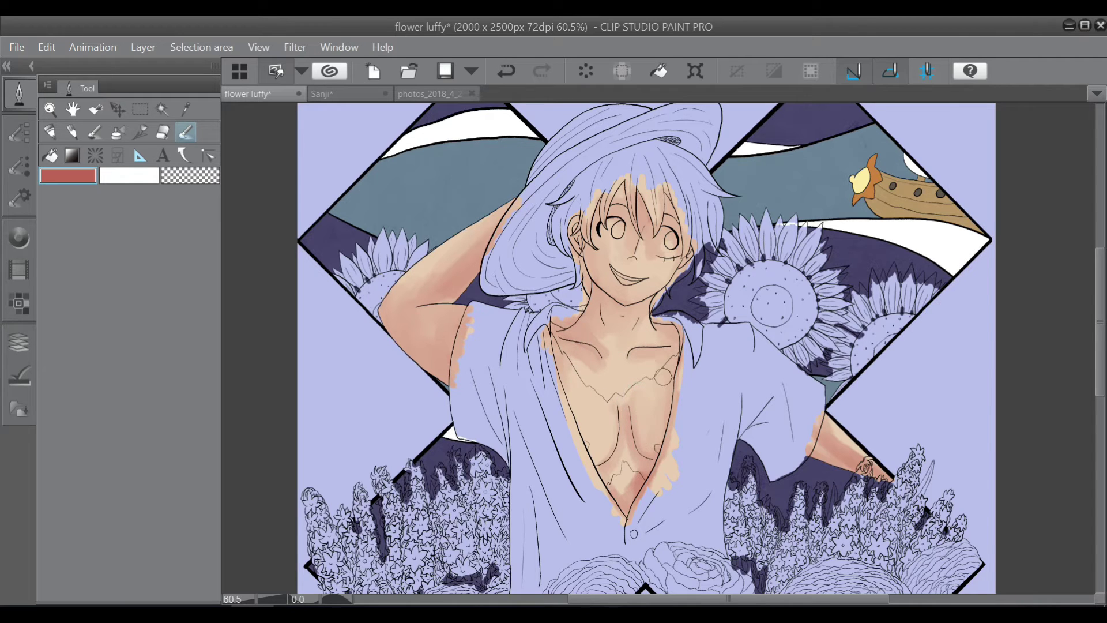
mouse_move(615, 412)
left_mouse_down()
mouse_move(601, 466)
mouse_move(625, 459)
mouse_move(669, 491)
left_mouse_up()
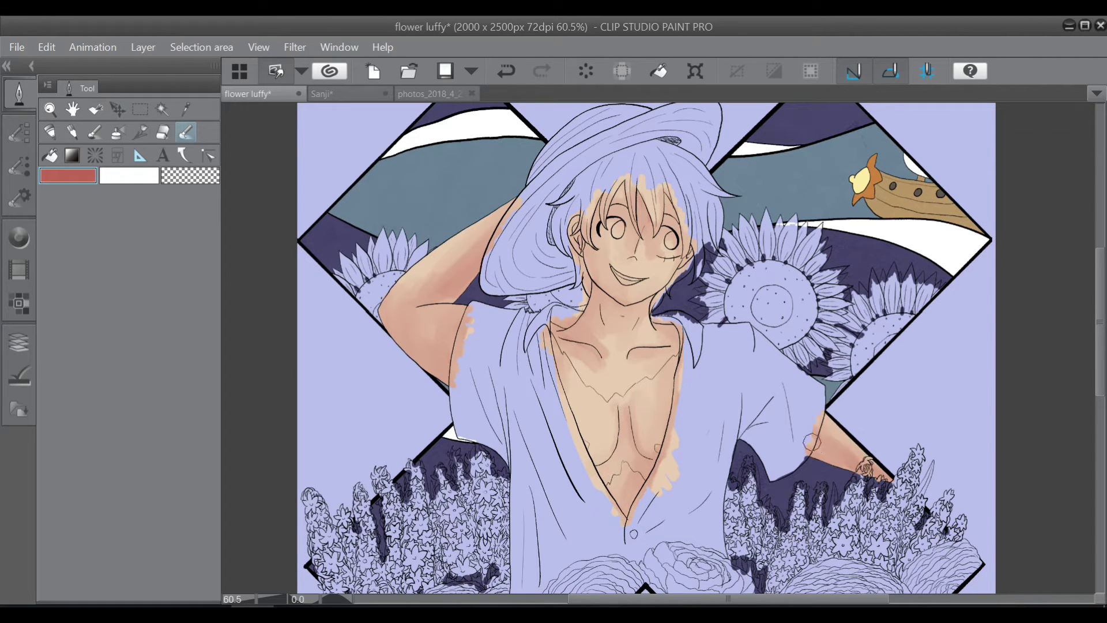
- Choose a medium blue and brush shadows around the eyes, ear, nose and fringe
left_click(19, 237)
left_click(136, 423)
left_click(18, 94)
left_click(94, 132)
scroll(620, 199, "up", 5)
left_click_drag(588, 210, 582, 232)
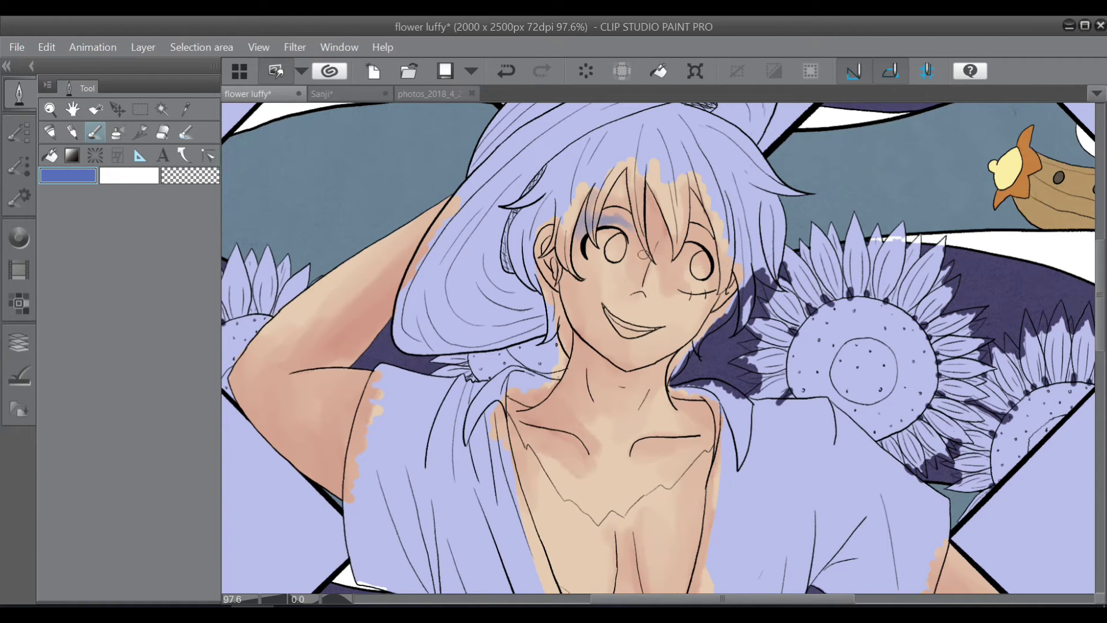
left_click_drag(551, 266, 557, 301)
left_click_drag(658, 199, 663, 251)
left_click_drag(711, 205, 724, 296)
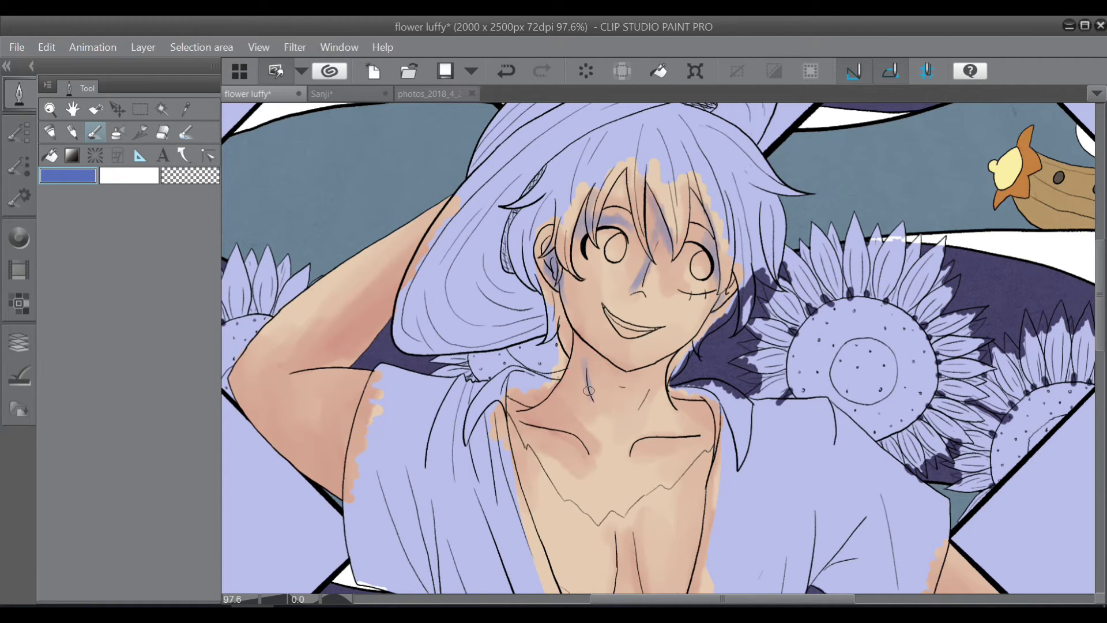
- Add blue shadows to the neck, under the jaw and along the collarbones
left_click_drag(588, 390, 593, 404)
left_click_drag(577, 341, 638, 373)
key("ctrl+z")
left_click_drag(520, 420, 568, 445)
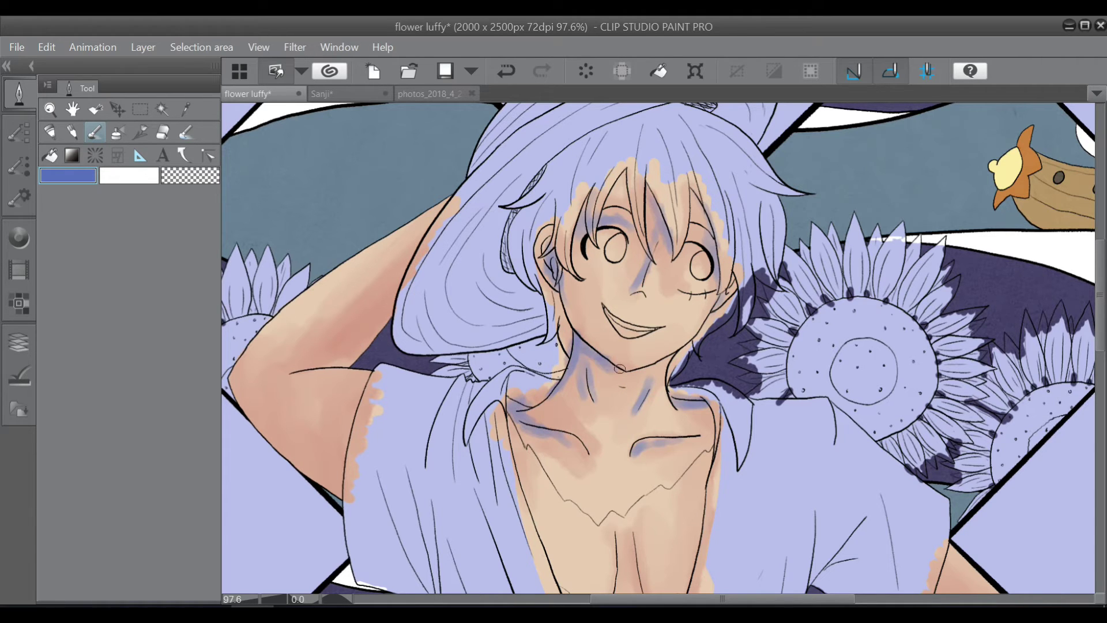
- Paint blue shadows along the shirt's open neckline and beneath the chest muscles
scroll(620, 375, "down", 5)
left_click_drag(603, 398, 618, 374)
left_click_drag(617, 364, 578, 435)
mouse_move(633, 323)
left_mouse_down()
mouse_move(656, 396)
mouse_move(680, 391)
left_mouse_up()
left_click_drag(714, 232, 682, 389)
mouse_move(670, 424)
left_mouse_down()
mouse_move(628, 493)
mouse_move(604, 461)
left_mouse_up()
left_click_drag(625, 463, 630, 489)
- Brush blue shadows onto the raised arm's elbow crease, sleeve edge and hat edge, and onto the lowered forearm
left_click_drag(293, 163, 350, 144)
mouse_move(294, 154)
left_mouse_down()
mouse_move(378, 125)
mouse_move(342, 149)
left_mouse_up()
mouse_move(364, 161)
left_mouse_down()
mouse_move(328, 157)
mouse_move(336, 281)
left_mouse_up()
left_click_drag(367, 165, 344, 235)
left_click_drag(245, 196, 332, 264)
left_click_drag(946, 347, 934, 402)
left_click_drag(932, 398, 1055, 438)
left_click_drag(1102, 337, 1103, 294)
left_click_drag(447, 180, 370, 304)
mouse_move(436, 197)
left_mouse_down()
mouse_move(413, 238)
mouse_move(425, 195)
left_mouse_up()
- Blend the blue shadows on the raised arm, neck and face into the skin
left_click(188, 133)
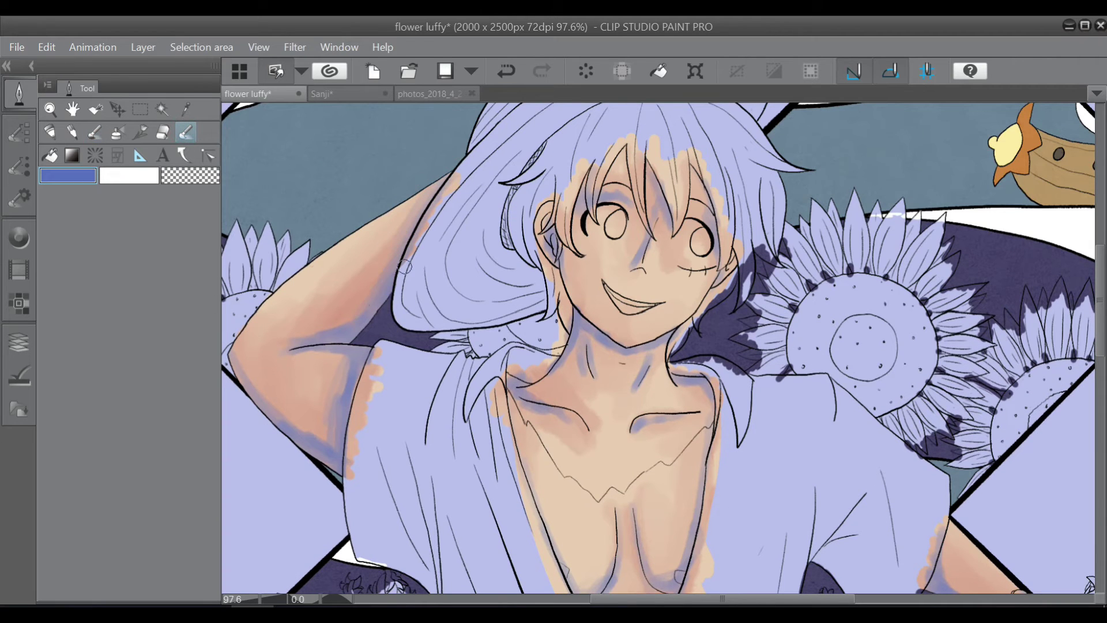
left_click_drag(334, 431, 344, 340)
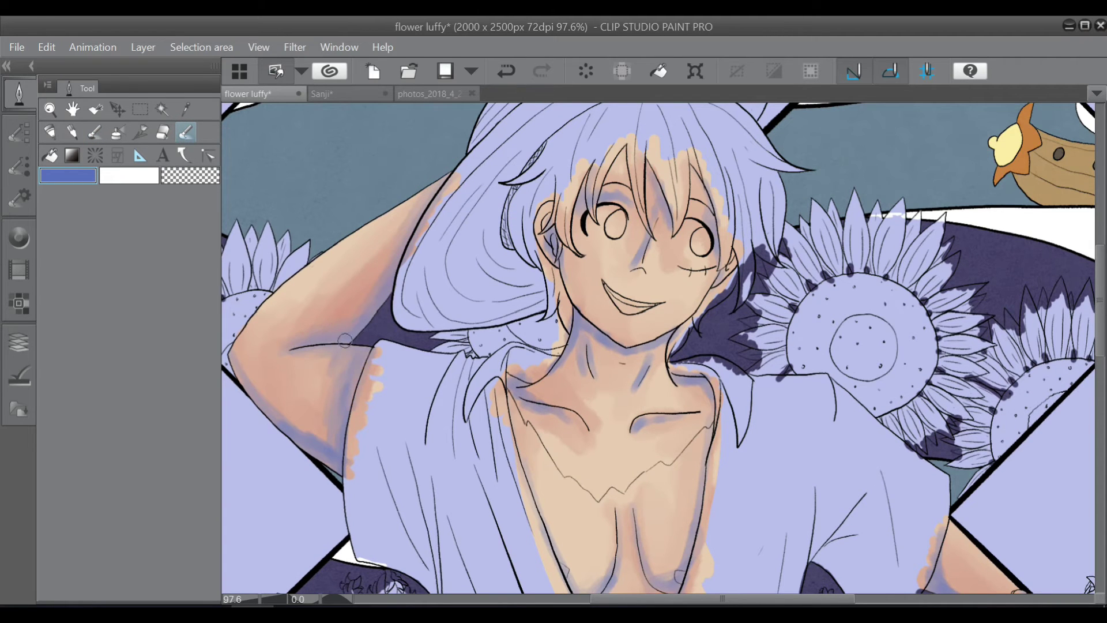
left_click_drag(250, 375, 323, 438)
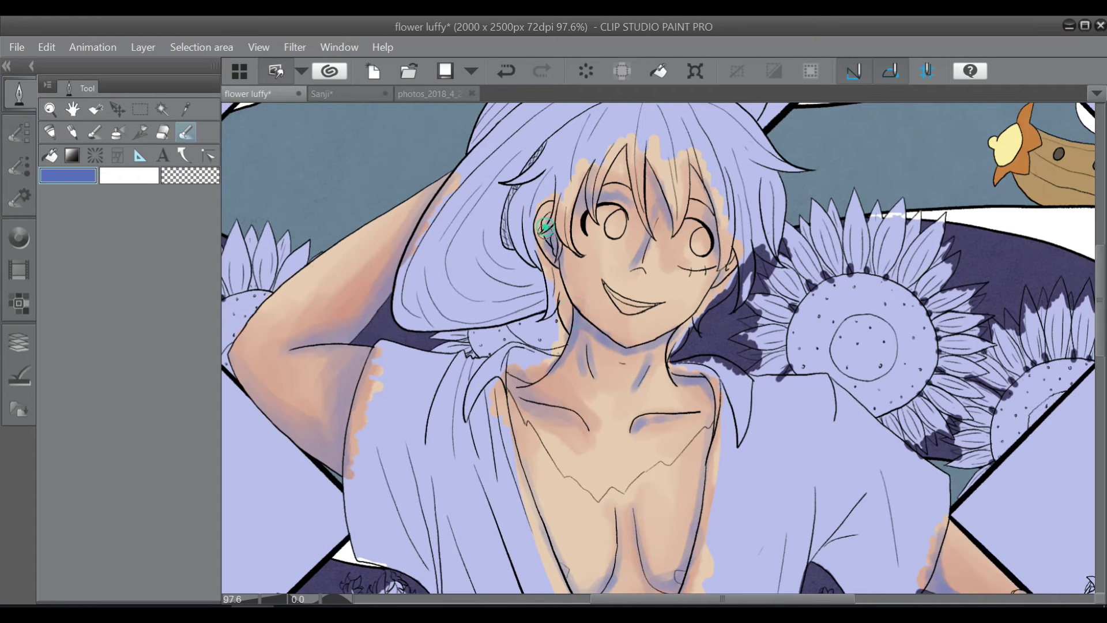
mouse_move(570, 354)
left_mouse_down()
mouse_move(605, 360)
mouse_move(634, 336)
left_mouse_up()
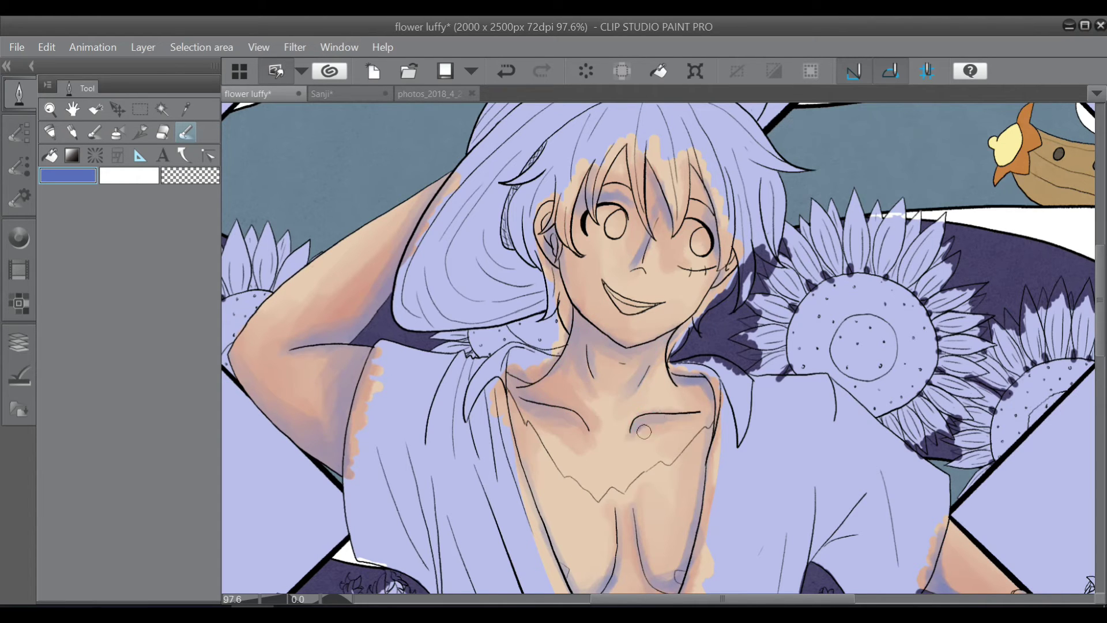
left_click_drag(660, 191, 721, 306)
- Blend the blue shadows on the chest, along the neckline and on the lowered forearm
scroll(512, 196, "down", 5)
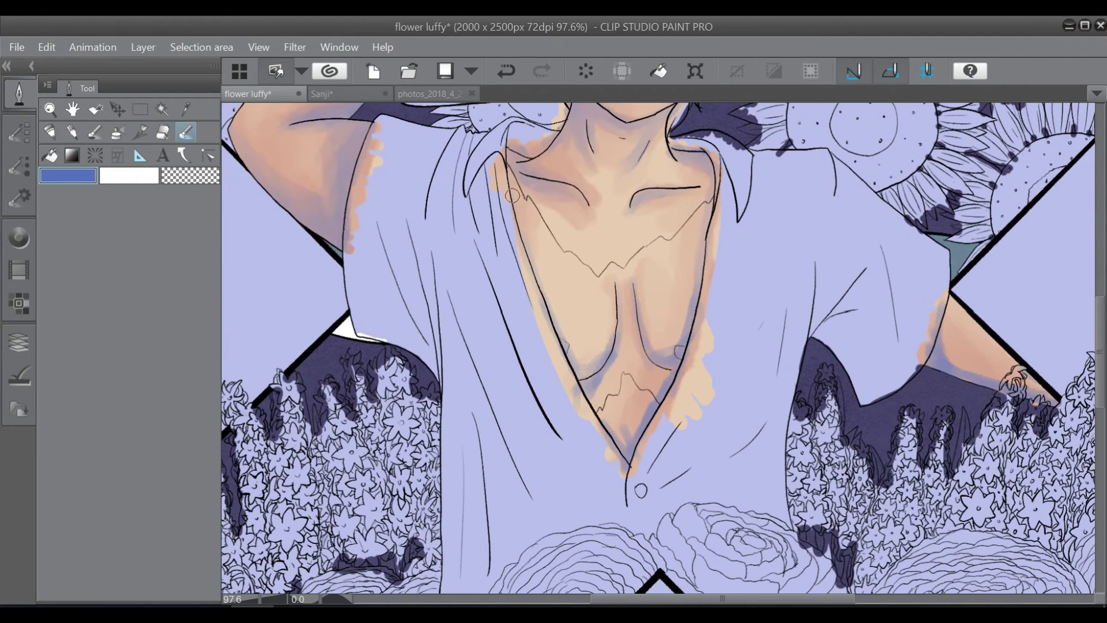
mouse_move(614, 324)
left_mouse_down()
mouse_move(583, 392)
mouse_move(703, 200)
left_mouse_up()
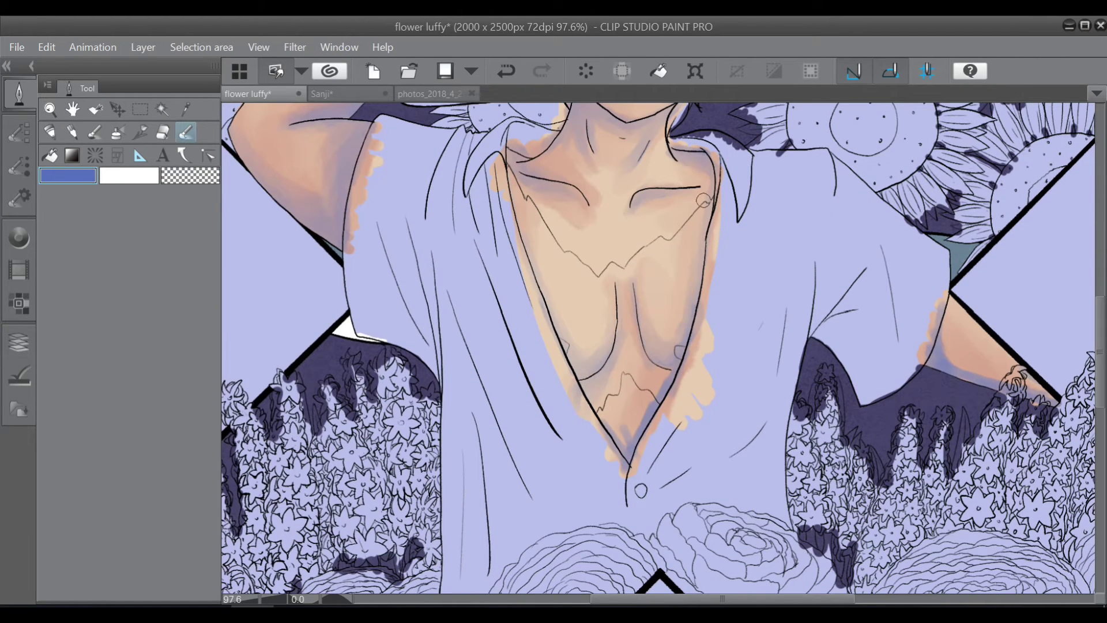
left_click_drag(678, 376, 601, 408)
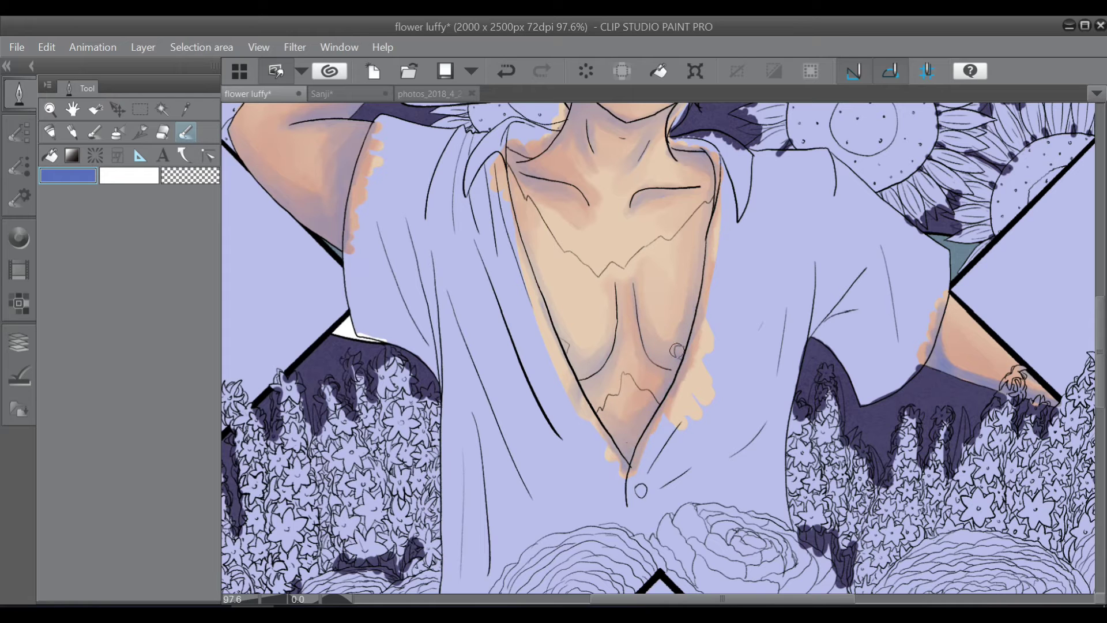
left_click_drag(928, 350, 1015, 385)
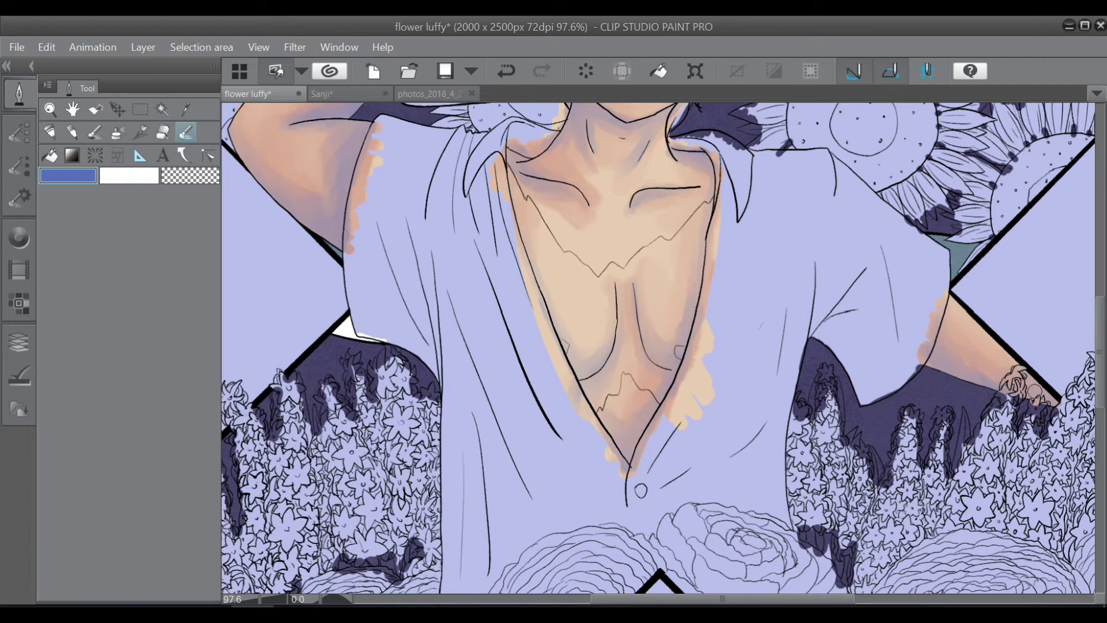
- Choose a crimson colour and brush redness onto the neck, collarbones and chest
left_click(19, 238)
left_click(52, 317)
left_click(20, 95)
left_click(95, 132)
scroll(658, 195, "down", 2)
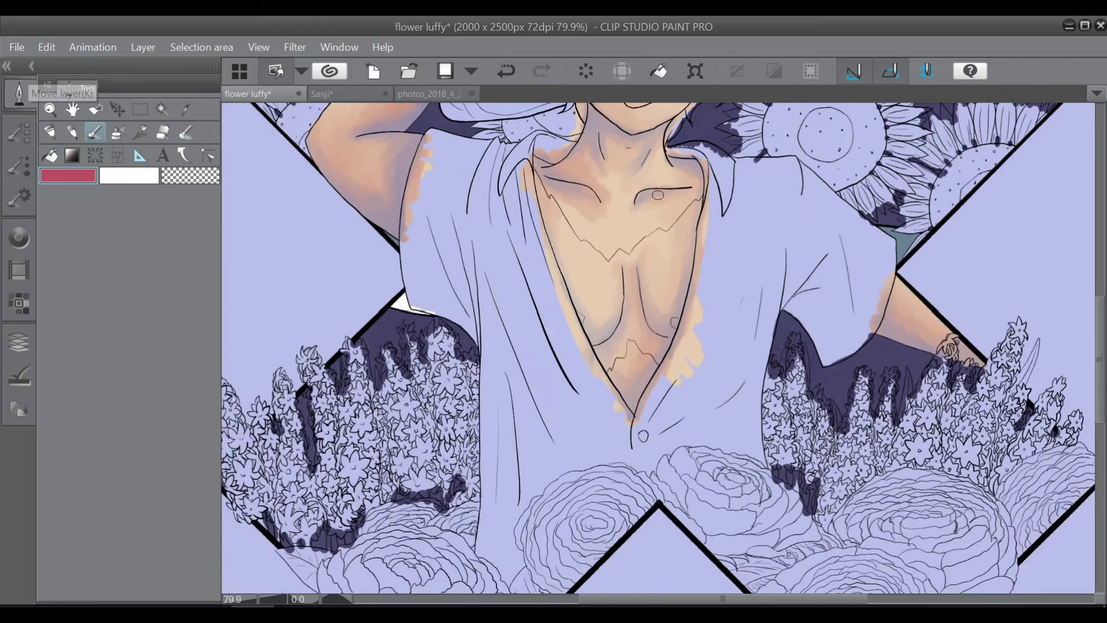
scroll(658, 195, "up", 2)
left_click_drag(577, 112, 579, 156)
left_click_drag(525, 183, 568, 198)
mouse_move(605, 295)
left_mouse_down()
mouse_move(579, 350)
mouse_move(548, 282)
mouse_move(588, 319)
mouse_move(666, 350)
left_mouse_up()
mouse_move(658, 254)
left_mouse_down()
mouse_move(652, 352)
mouse_move(669, 349)
left_mouse_up()
left_click_drag(693, 268, 681, 334)
- Paint crimson blush on the cheeks, nose and ear, and on the raised arm's elbow
scroll(680, 300, "up", 4)
left_click_drag(664, 220, 704, 222)
mouse_move(528, 151)
left_mouse_down()
mouse_move(525, 192)
mouse_move(594, 214)
left_mouse_up()
mouse_move(666, 220)
left_mouse_down()
mouse_move(686, 236)
mouse_move(715, 225)
left_mouse_up()
left_click_drag(568, 173, 637, 218)
left_click_drag(699, 599, 654, 599)
mouse_move(352, 290)
left_mouse_down()
mouse_move(340, 314)
mouse_move(371, 287)
mouse_move(371, 261)
left_mouse_up()
scroll(533, 156, "down", 5)
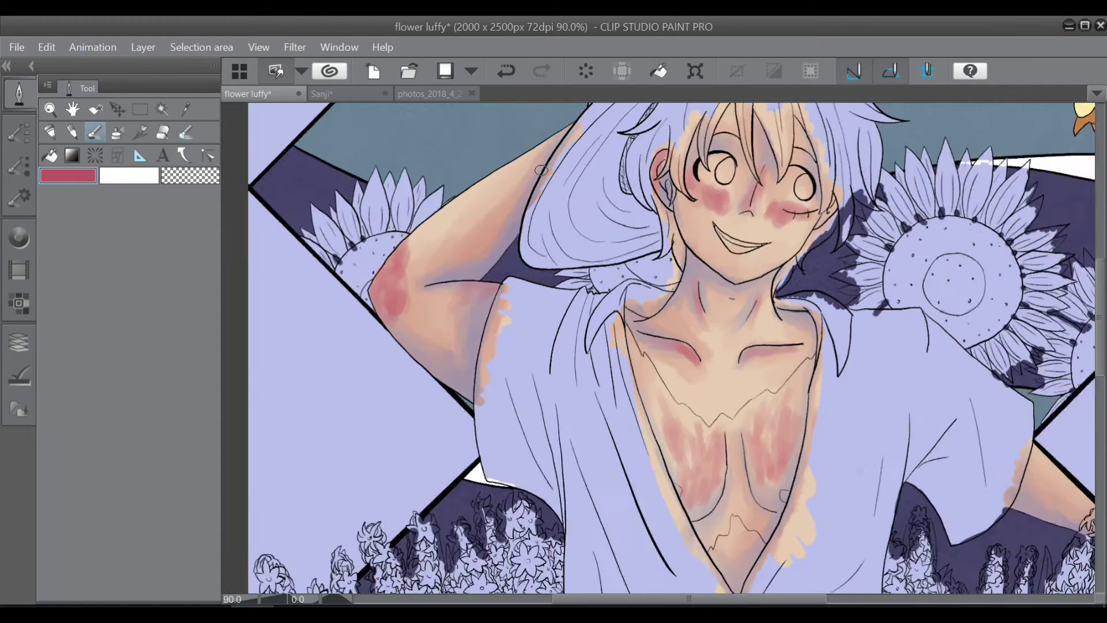
- Blend the crimson strokes on the chest, collarbones and neck into the skin
key("j")
scroll(679, 334, "up", 5)
mouse_move(679, 334)
left_mouse_down()
mouse_move(675, 413)
mouse_move(719, 317)
mouse_move(725, 356)
left_mouse_up()
key("ctrl+z")
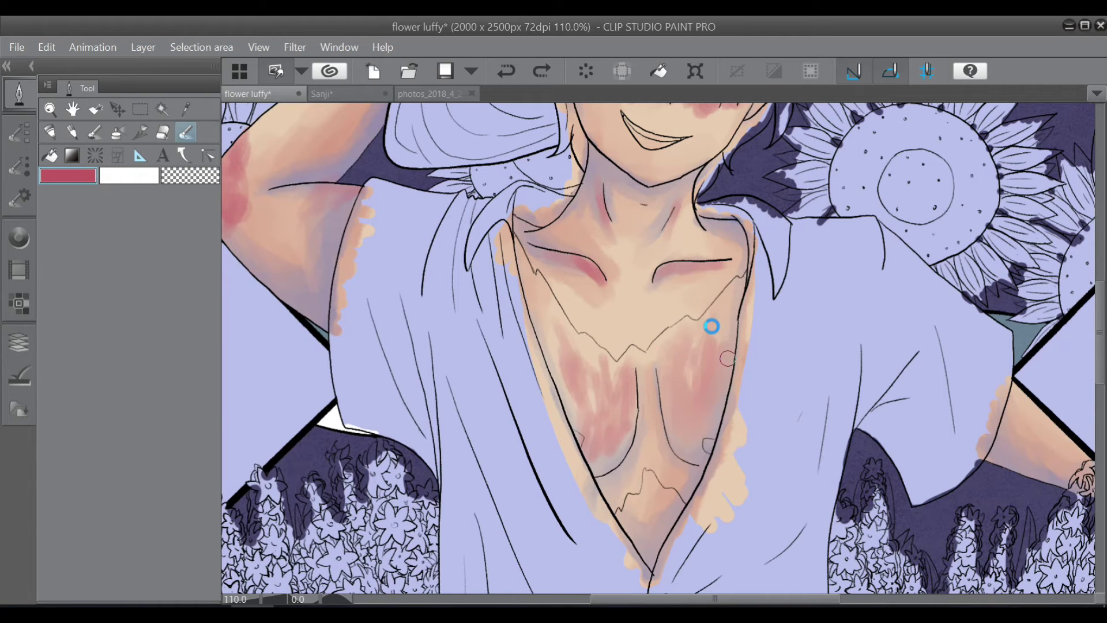
left_click_drag(560, 314, 569, 349)
mouse_move(553, 404)
left_mouse_down()
mouse_move(597, 404)
mouse_move(626, 441)
mouse_move(612, 370)
left_mouse_up()
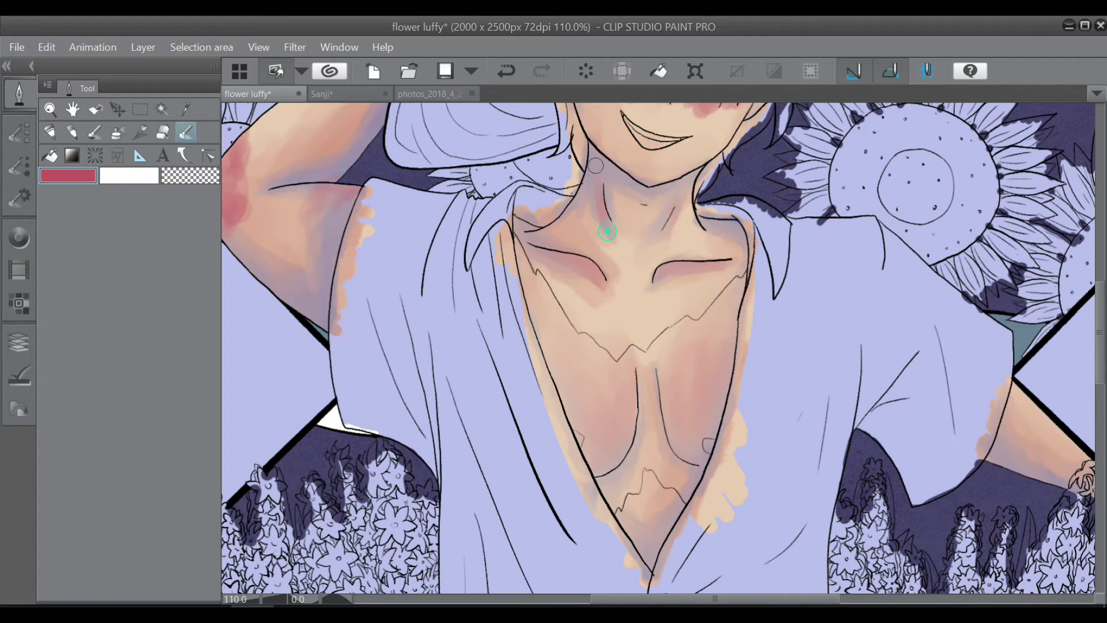
- Blend the crimson blush on the raised arm's elbow and across the cheeks
left_click_drag(794, 599, 761, 602)
mouse_move(427, 227)
left_mouse_down()
mouse_move(366, 136)
mouse_move(328, 213)
mouse_move(362, 210)
mouse_move(372, 224)
mouse_move(347, 150)
left_mouse_up()
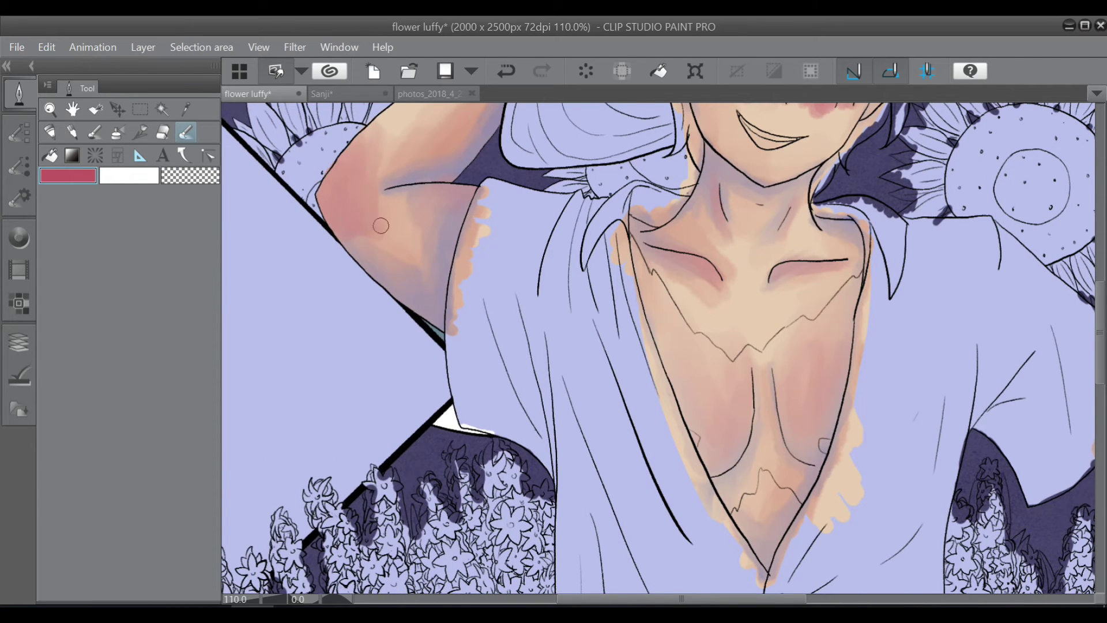
scroll(730, 417, "up", 3)
mouse_move(713, 266)
left_mouse_down()
mouse_move(740, 254)
mouse_move(706, 245)
mouse_move(766, 283)
mouse_move(705, 223)
mouse_move(793, 232)
mouse_move(799, 269)
mouse_move(766, 274)
mouse_move(742, 239)
mouse_move(832, 243)
mouse_move(796, 287)
mouse_move(828, 278)
left_mouse_up()
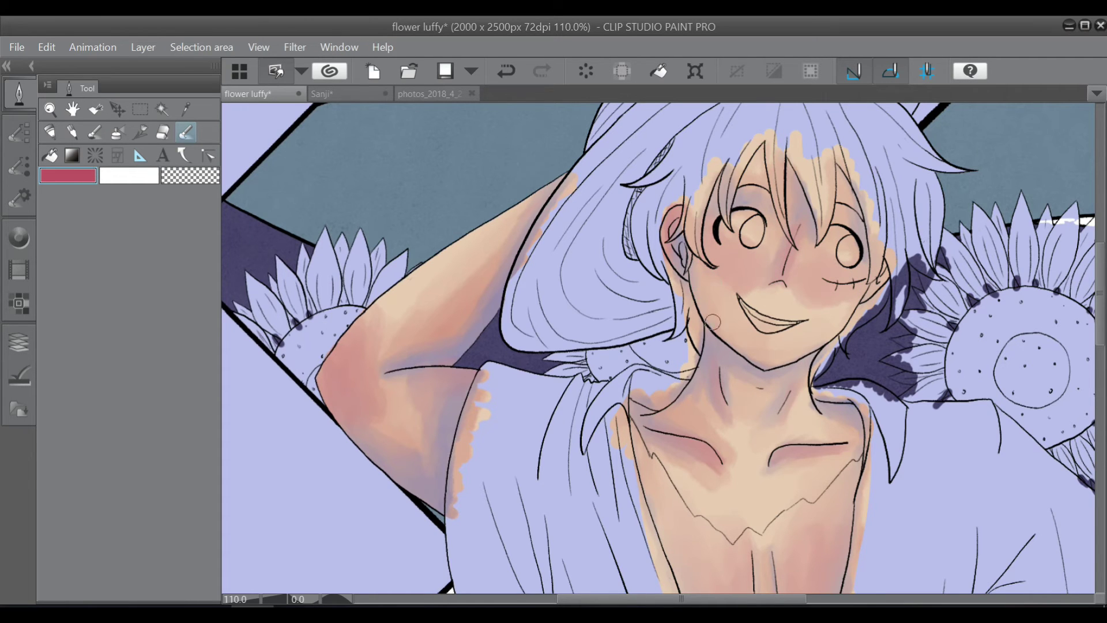
scroll(1021, 367, "down", 4)
scroll(1030, 380, "up", 2)
left_click_drag(1061, 568, 854, 568)
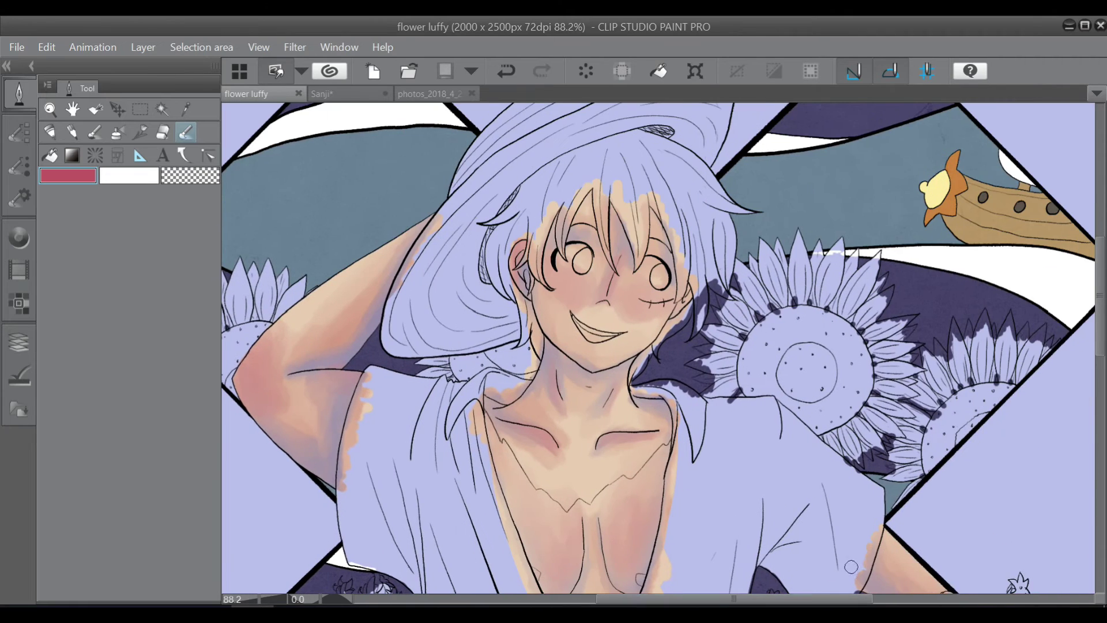
- Choose white and brush highlights onto the nose, the cheeks and around the scar
left_click(19, 238)
left_click(75, 284)
left_click(21, 94)
left_click(95, 133)
scroll(623, 273, "up", 2)
scroll(624, 272, "up", 5)
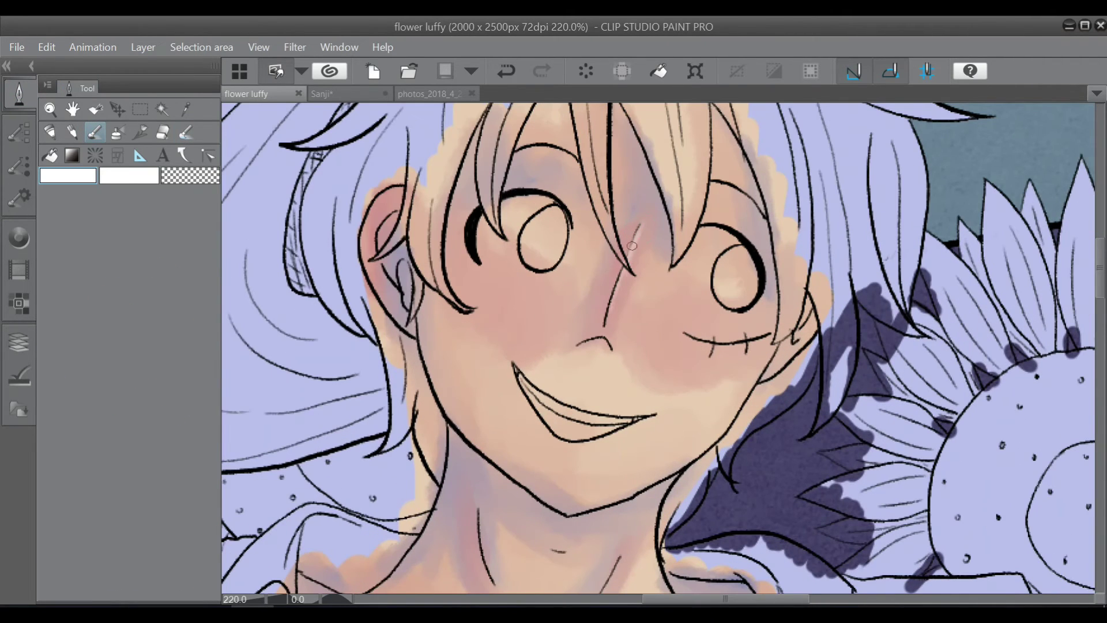
left_click_drag(605, 342, 599, 332)
left_click_drag(695, 336, 733, 346)
left_click_drag(529, 283, 543, 334)
left_click_drag(735, 349, 744, 368)
- Soften the white highlights on the nose bridge and cheek
key("j")
left_click_drag(620, 260, 600, 334)
left_click_drag(496, 288, 521, 317)
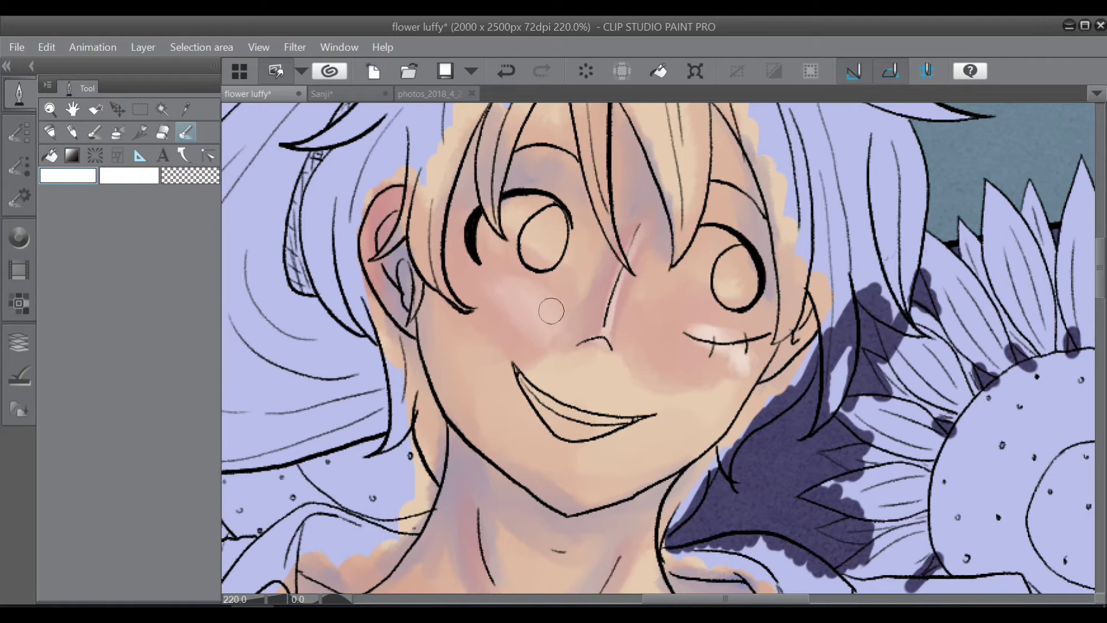
- Add white highlights along the neck lines and throat, and blend them into the skin
left_click_drag(1100, 291, 1101, 335)
key("b")
left_click_drag(627, 193, 602, 245)
left_click_drag(485, 138, 510, 237)
left_click_drag(599, 257, 625, 210)
left_click(189, 133)
left_click_drag(486, 140, 515, 237)
- Paint white highlights along both collarbones
key("b")
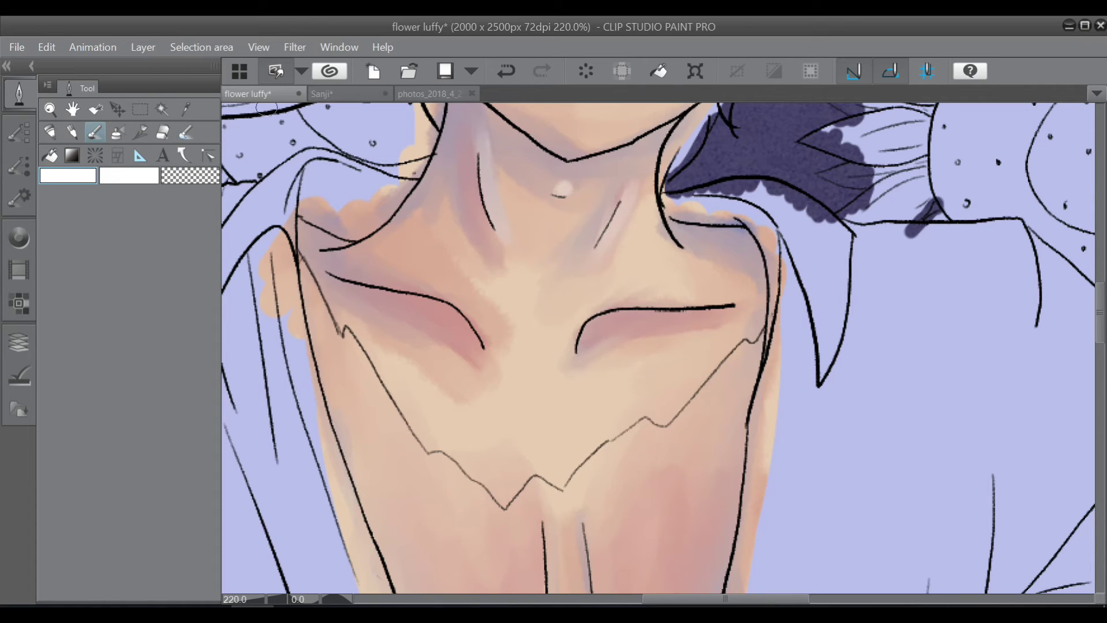
mouse_move(344, 292)
left_mouse_down()
mouse_move(461, 323)
mouse_move(484, 346)
left_mouse_up()
left_click_drag(582, 338, 717, 315)
left_click_drag(612, 318, 713, 317)
- Paint white highlight strokes along the jagged upper edge and inner curves of the chest
left_click_drag(599, 423, 731, 381)
left_click_drag(594, 508, 633, 443)
left_click_drag(720, 409, 739, 363)
left_click_drag(1100, 312, 1100, 340)
mouse_move(355, 142)
left_mouse_down()
mouse_move(415, 219)
mouse_move(519, 306)
mouse_move(545, 456)
left_mouse_up()
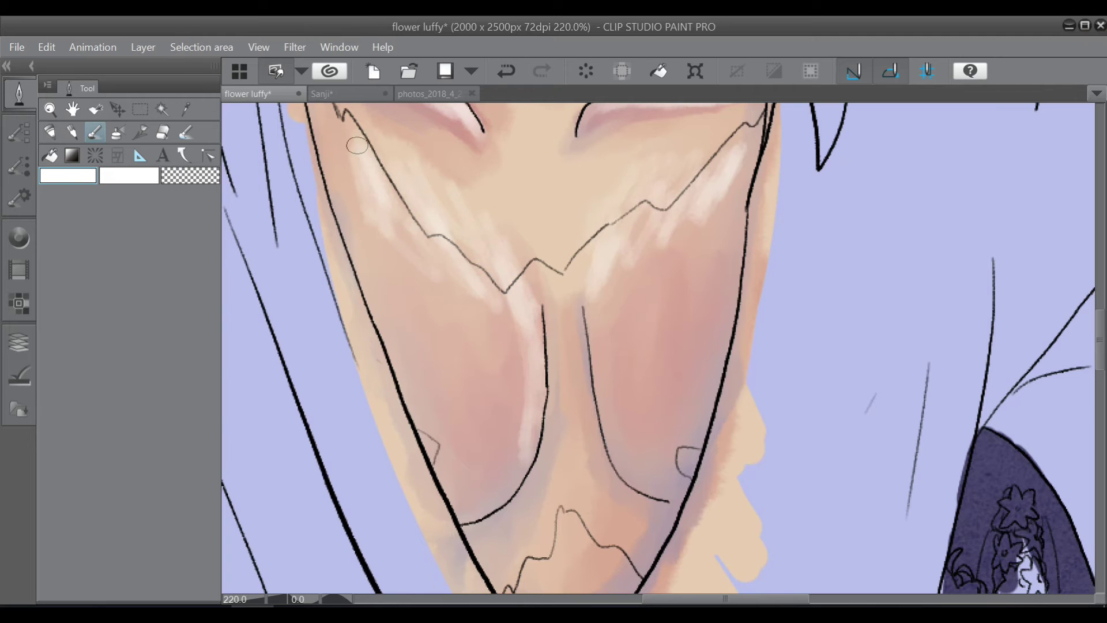
left_click_drag(340, 129, 362, 176)
- Blend the white highlights on the collarbones and chest into the skin tone
scroll(610, 207, "down", 5)
scroll(610, 206, "up", 4)
left_click(186, 134)
left_click_drag(461, 286, 534, 308)
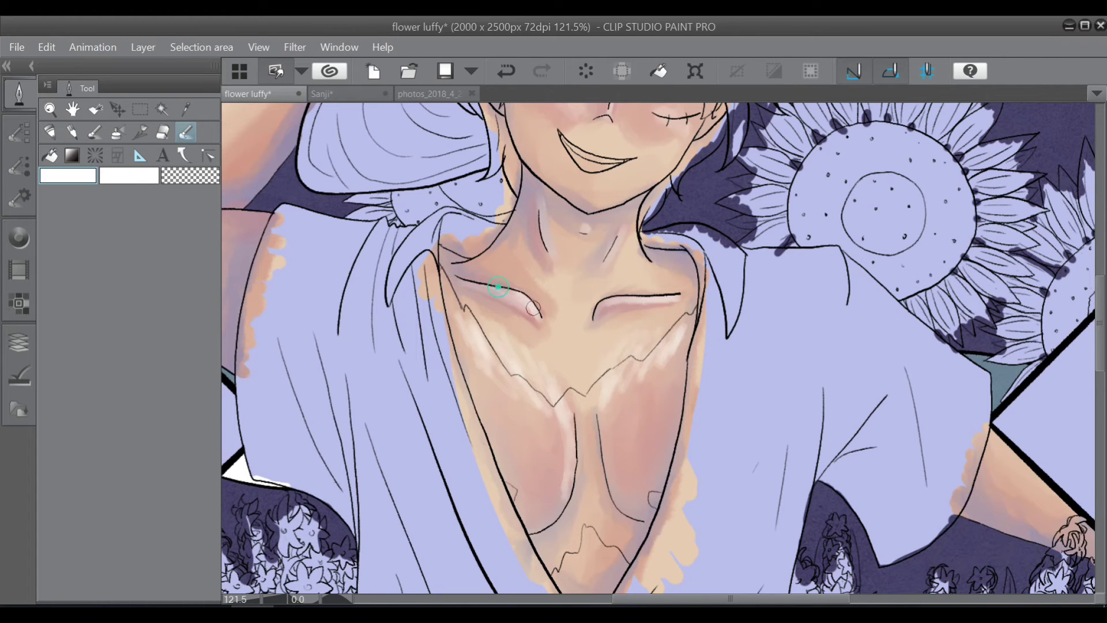
left_click_drag(602, 303, 659, 299)
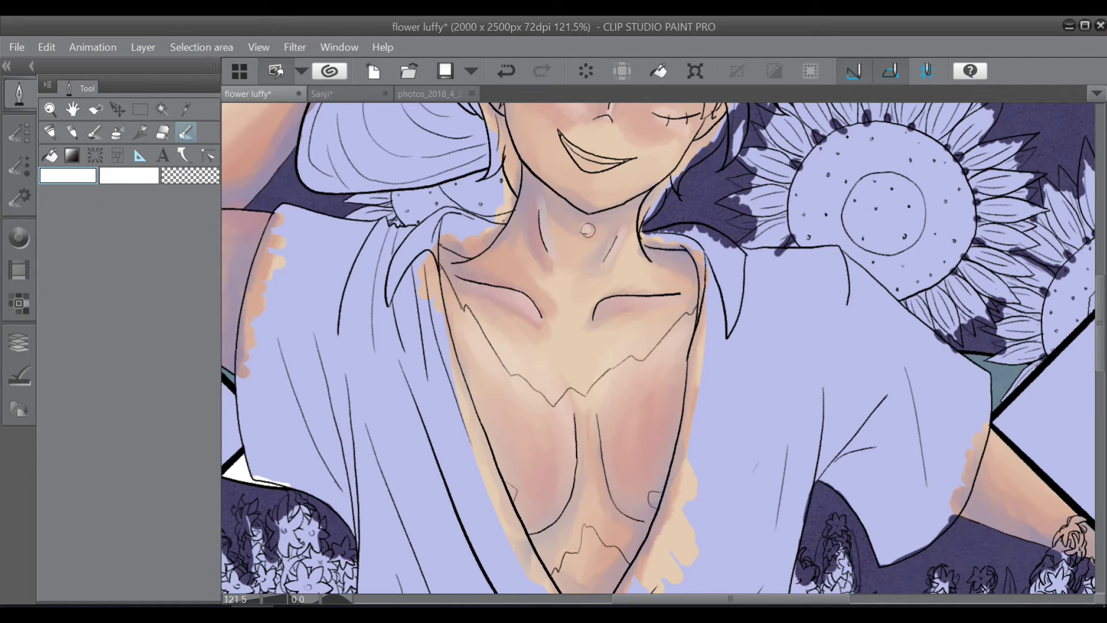
- Highlight the raised arm's skin in white, blend the highlights in, and save the drawing
scroll(516, 274, "down", 5)
left_click(96, 133)
scroll(331, 225, "up", 3)
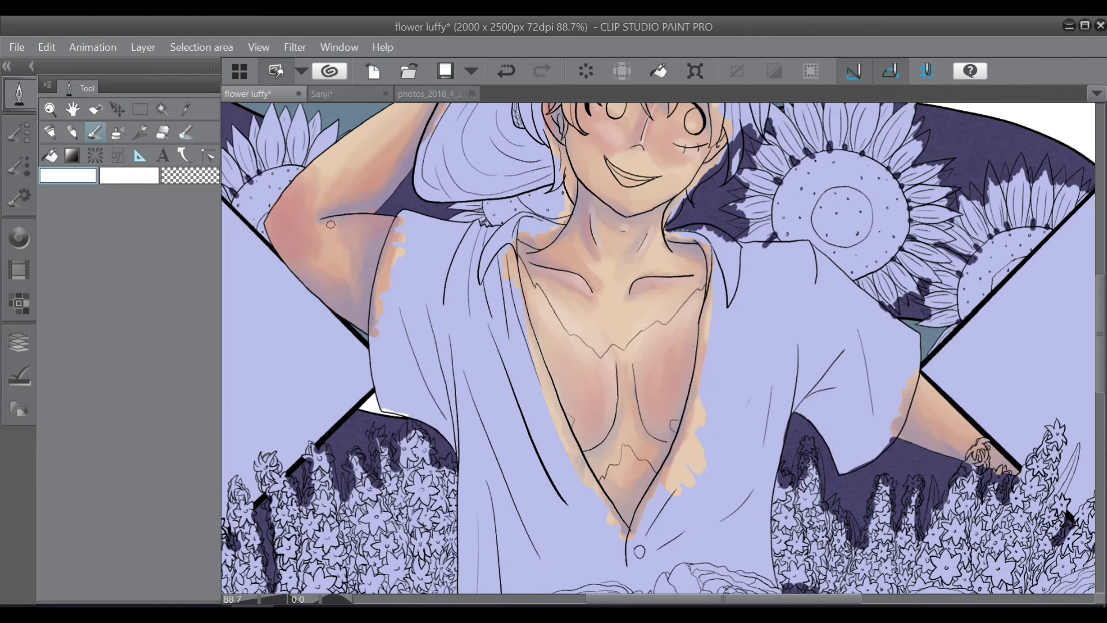
key("j")
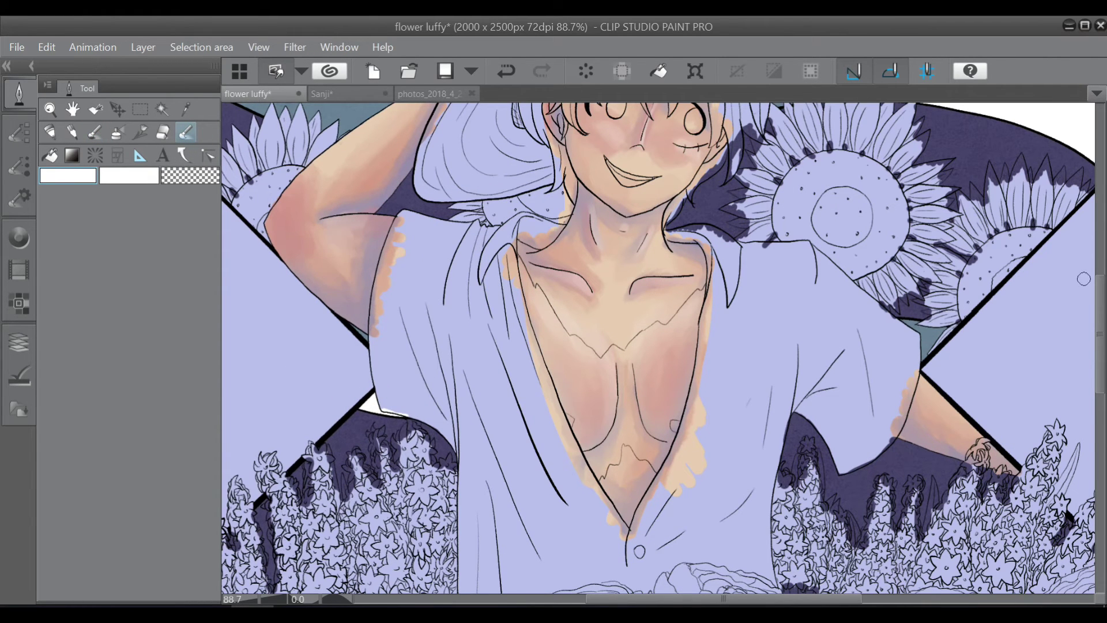
scroll(1084, 279, "up", 3)
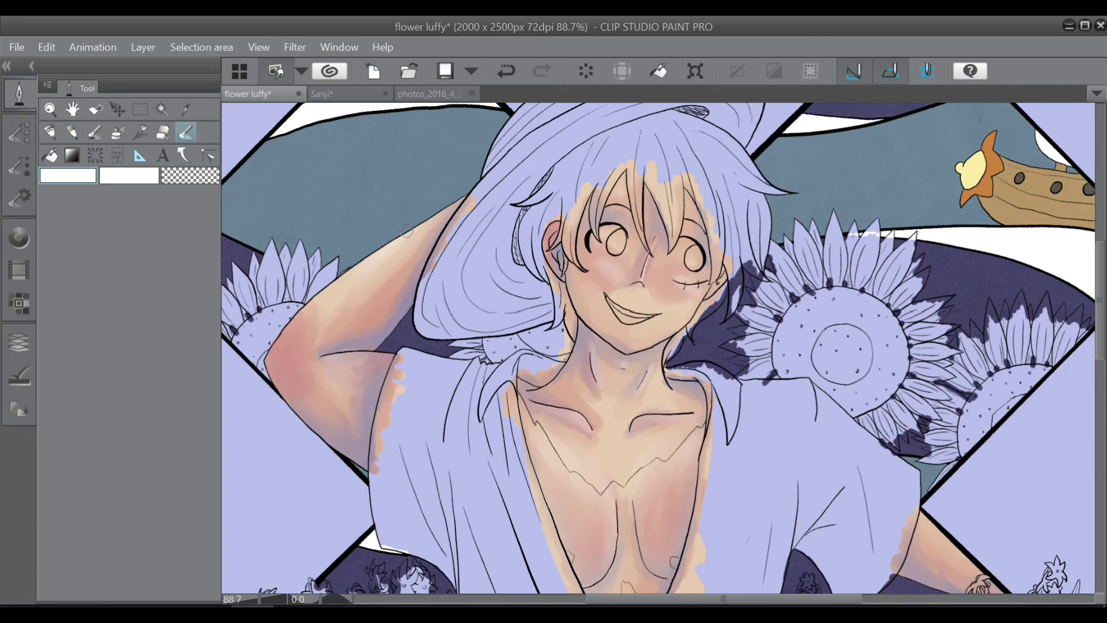
scroll(577, 415, "down", 4)
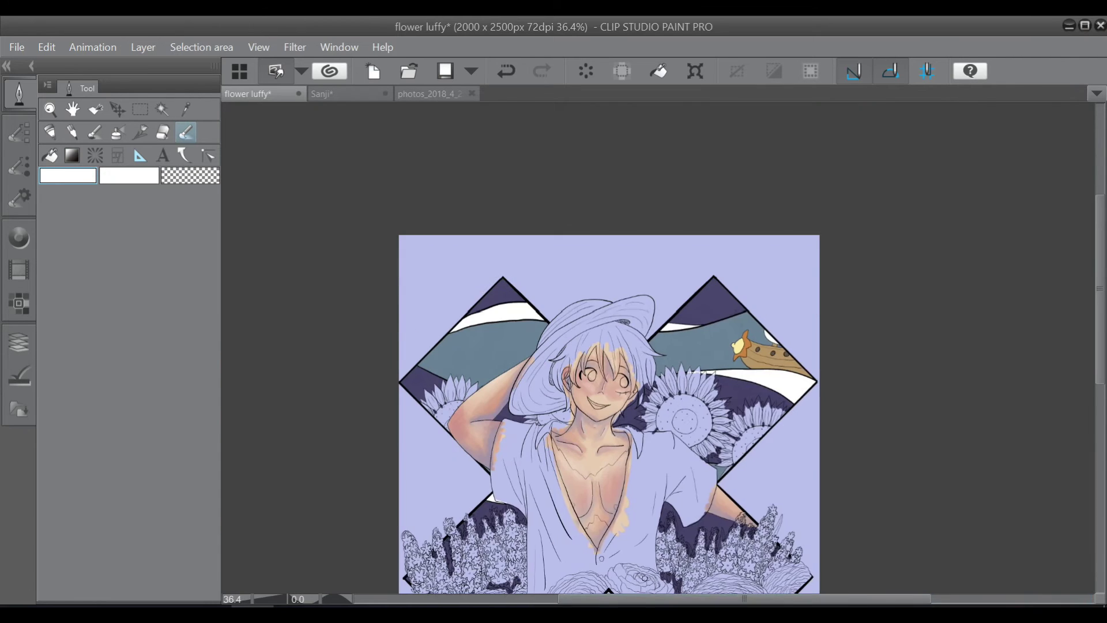
left_click_drag(1101, 306, 1101, 355)
key("ctrl+s")
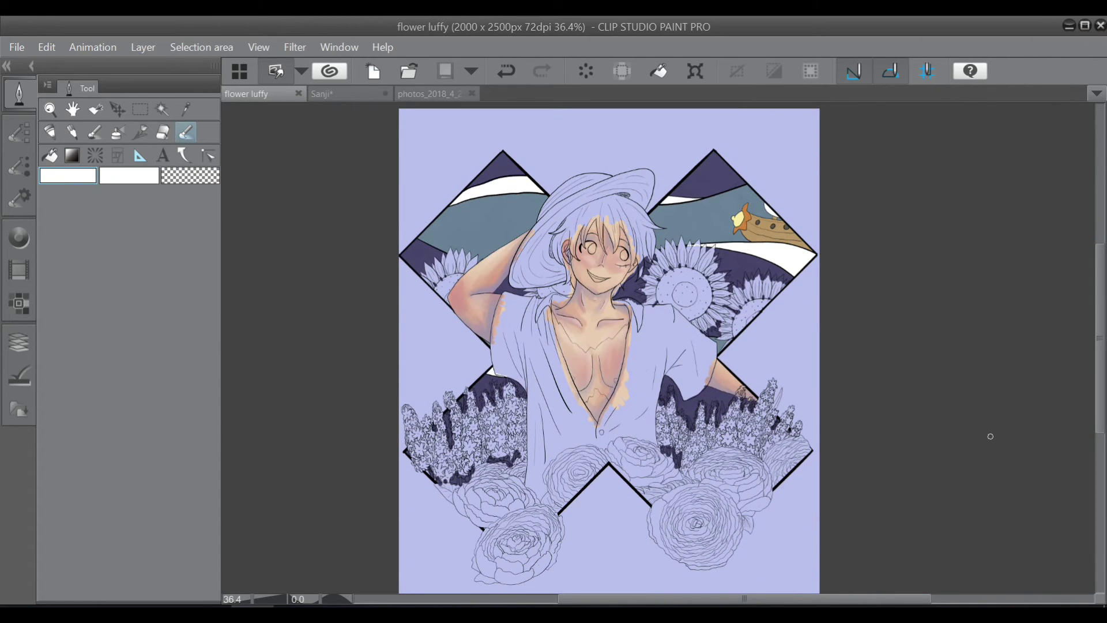
- Fill the whites of both eyes with pure white on a new layer
left_click(19, 342)
left_click(61, 157)
left_click(19, 238)
mouse_move(118, 316)
left_mouse_down()
mouse_move(142, 318)
mouse_move(137, 335)
left_mouse_up()
left_click(19, 94)
left_click(94, 133)
scroll(552, 318, "up", 7)
mouse_move(579, 321)
left_mouse_down()
mouse_move(631, 487)
mouse_move(598, 346)
mouse_move(637, 444)
left_mouse_up()
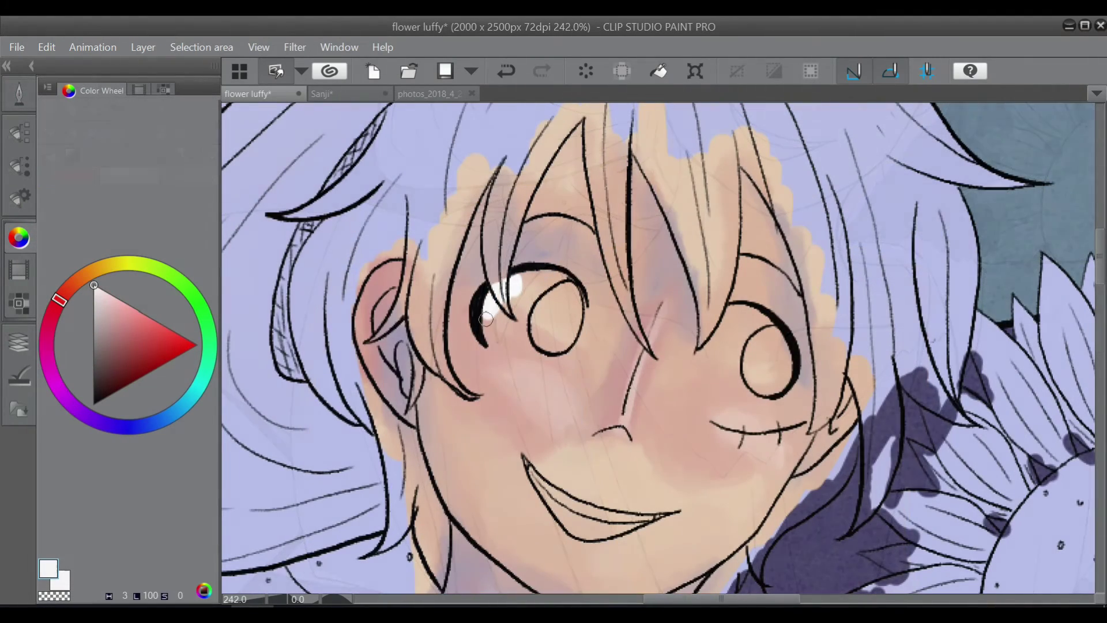
mouse_move(487, 309)
left_mouse_down()
mouse_move(495, 340)
mouse_move(526, 347)
mouse_move(492, 341)
mouse_move(562, 348)
mouse_move(573, 288)
mouse_move(575, 334)
left_mouse_up()
mouse_move(530, 281)
left_mouse_down()
mouse_move(562, 279)
mouse_move(568, 326)
mouse_move(504, 322)
mouse_move(511, 340)
mouse_move(554, 341)
left_mouse_up()
mouse_move(731, 310)
left_mouse_down()
mouse_move(710, 343)
mouse_move(720, 373)
mouse_move(756, 393)
mouse_move(785, 382)
mouse_move(769, 324)
mouse_move(734, 326)
mouse_move(740, 378)
mouse_move(738, 339)
left_mouse_up()
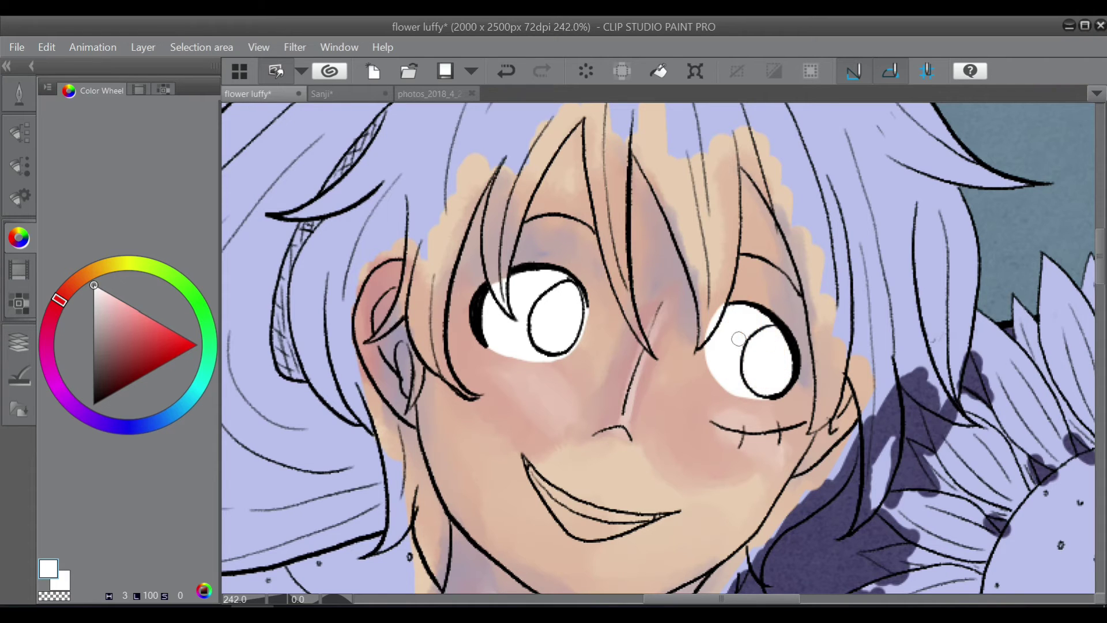
- Fill both pupils with solid black
left_click(93, 403)
mouse_move(556, 297)
left_mouse_down()
mouse_move(537, 326)
mouse_move(560, 344)
mouse_move(560, 305)
left_mouse_up()
mouse_move(754, 341)
left_mouse_down()
mouse_move(775, 358)
mouse_move(753, 369)
mouse_move(764, 384)
mouse_move(782, 346)
left_mouse_up()
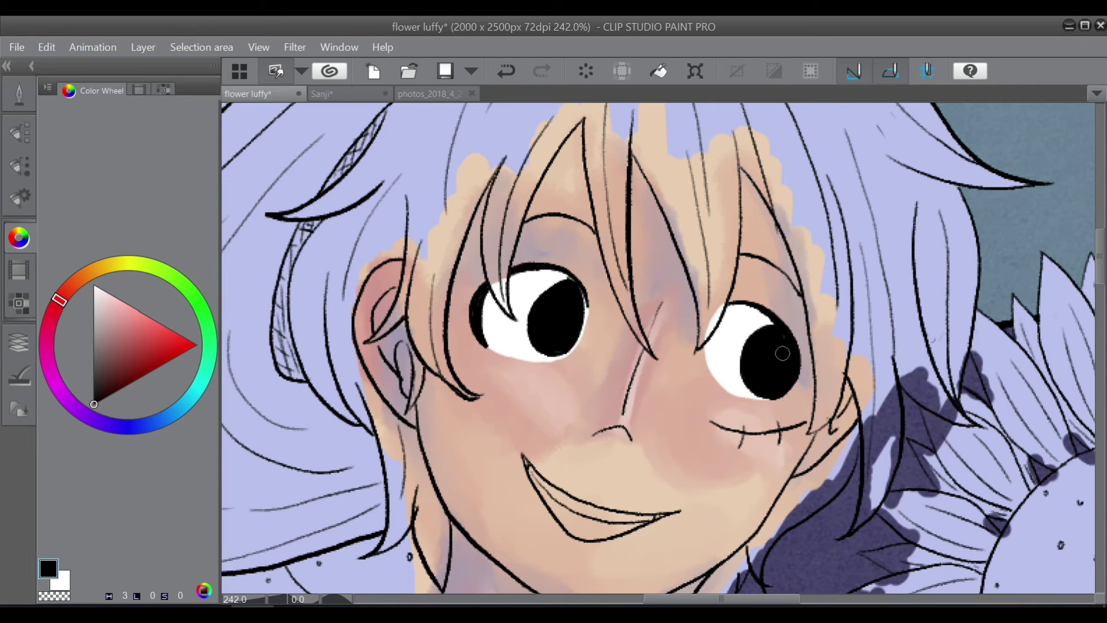
- Shade the edges of both eye whites with dark grey on a new layer and blend the shading
scroll(787, 367, "down", 10)
left_click(19, 342)
left_click(63, 156)
left_click(19, 238)
left_click(97, 371)
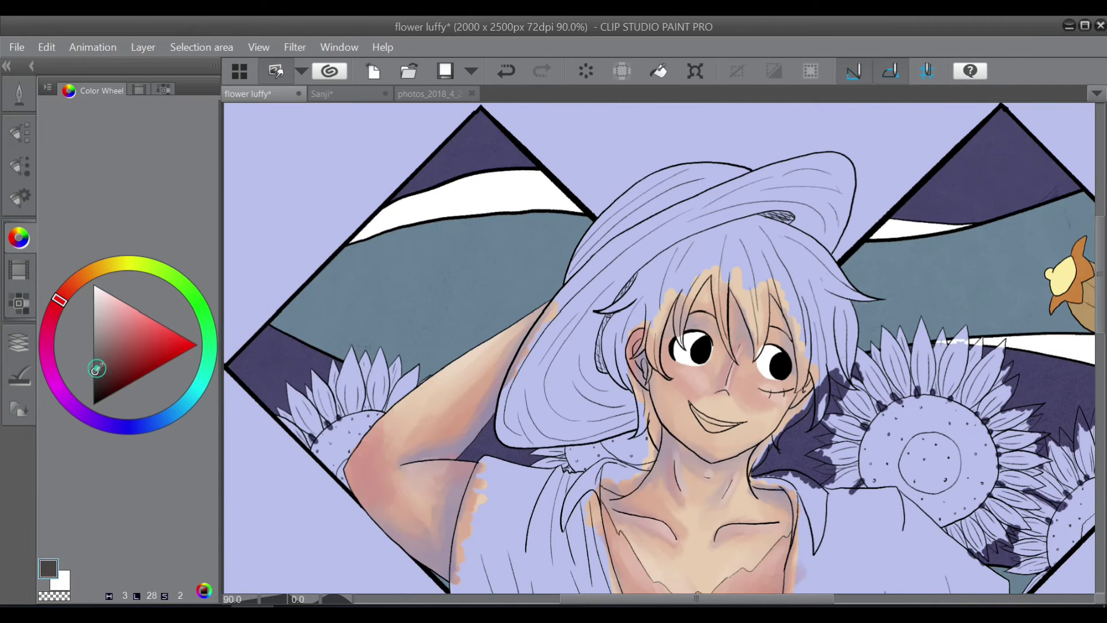
left_click(19, 94)
left_click(98, 132)
scroll(685, 349, "up", 4)
mouse_move(684, 334)
left_mouse_down()
mouse_move(677, 370)
mouse_move(724, 342)
left_mouse_up()
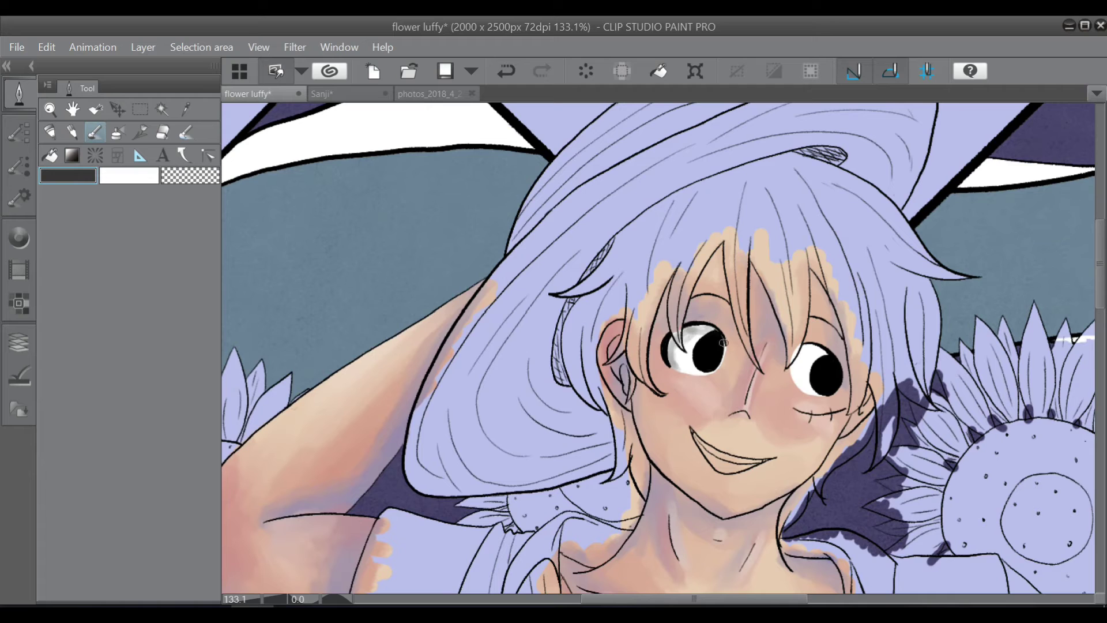
left_click(185, 134)
mouse_move(815, 350)
left_mouse_down()
mouse_move(805, 361)
mouse_move(824, 370)
mouse_move(804, 369)
left_mouse_up()
mouse_move(711, 339)
left_mouse_down()
mouse_move(673, 341)
mouse_move(701, 336)
left_mouse_up()
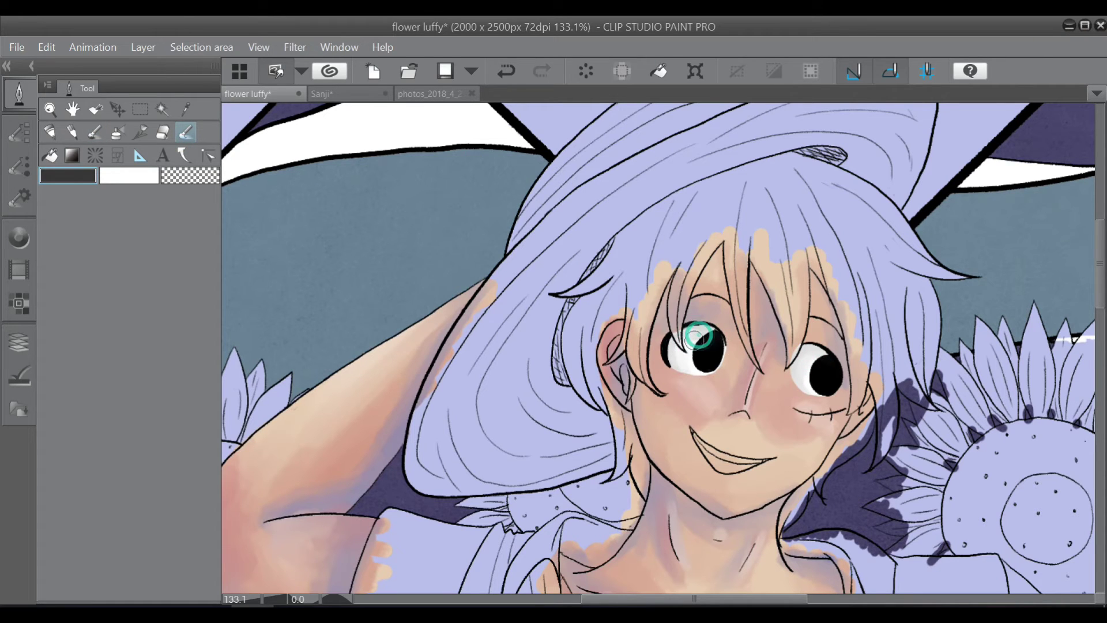
- Paint white shine highlights on the upper part of both black pupils
left_click(98, 133)
left_click(19, 237)
left_click(87, 301)
left_click(19, 94)
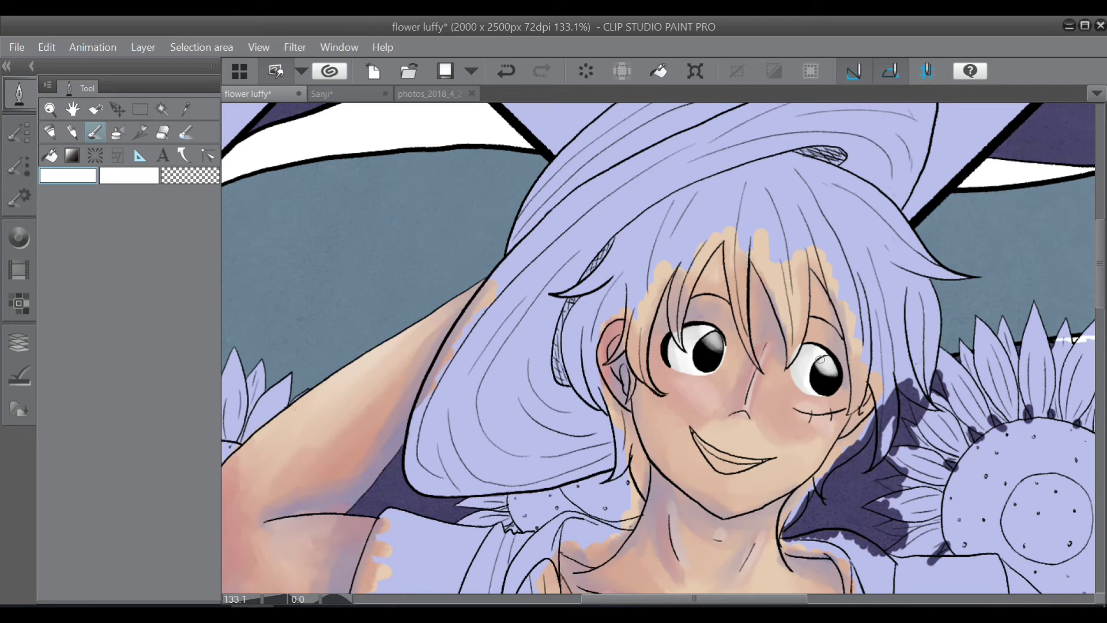
- Fill the hair with near-black on a new layer, and blend pure black shading into it
scroll(950, 310, "down", 7)
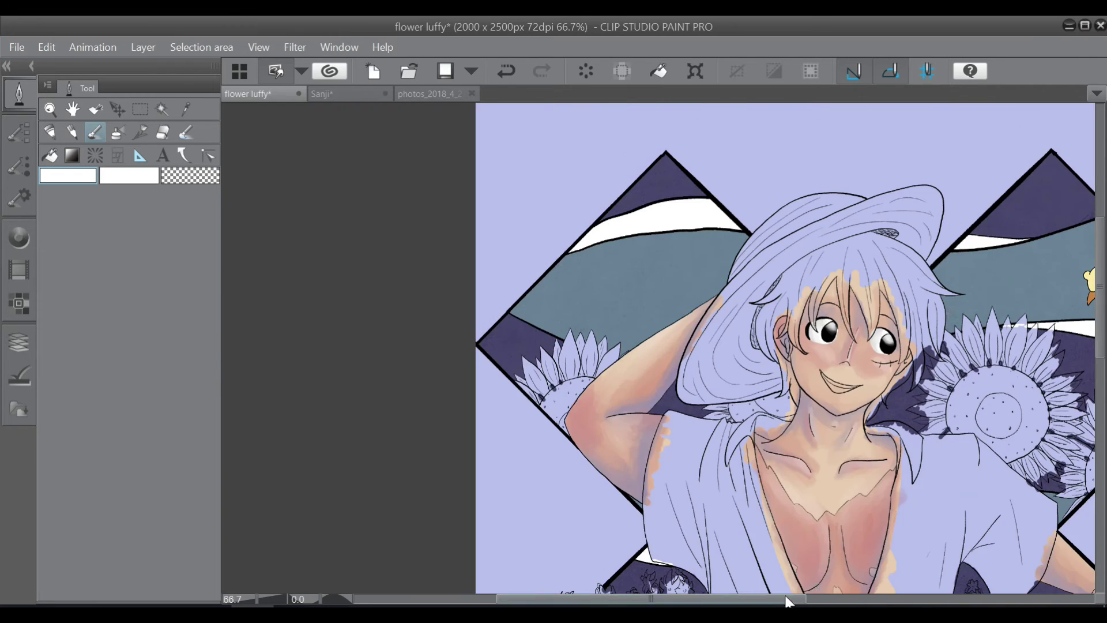
left_click_drag(789, 600, 870, 599)
scroll(888, 565, "down", 6)
scroll(888, 564, "up", 5)
left_click(19, 342)
left_click(19, 237)
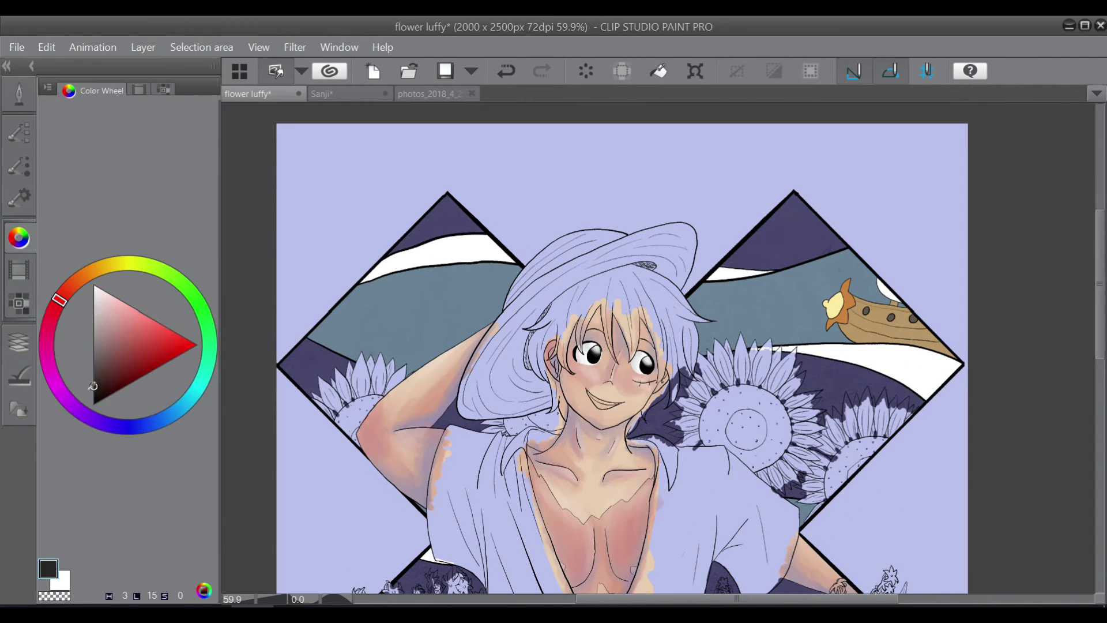
left_click(19, 92)
left_click(49, 132)
scroll(592, 286, "up", 5)
left_click_drag(509, 324, 490, 351)
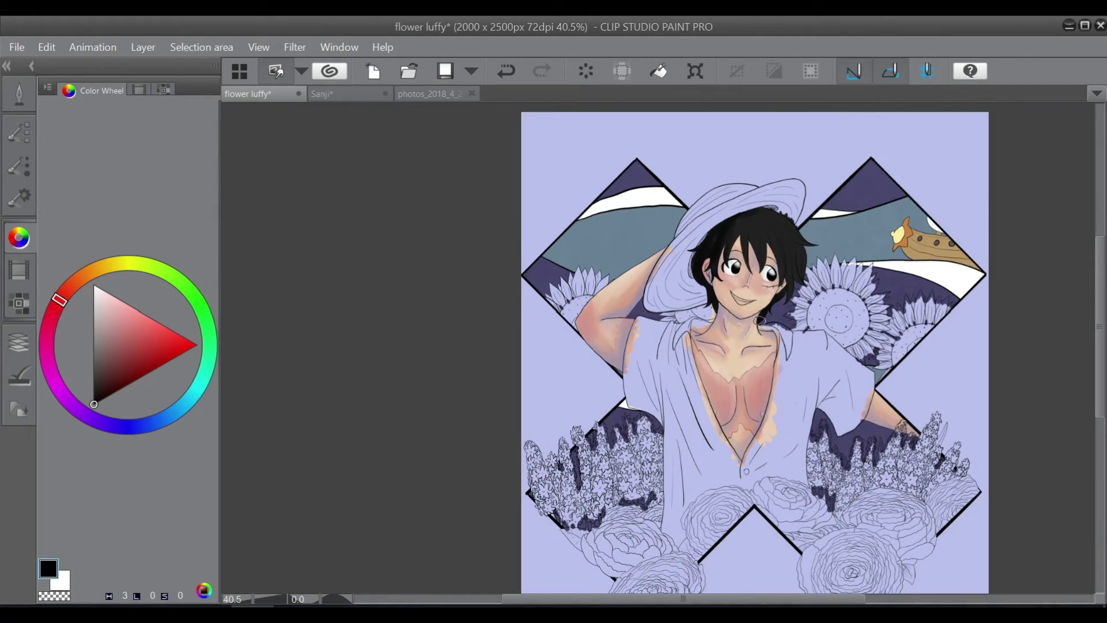
left_click(19, 94)
left_click(188, 133)
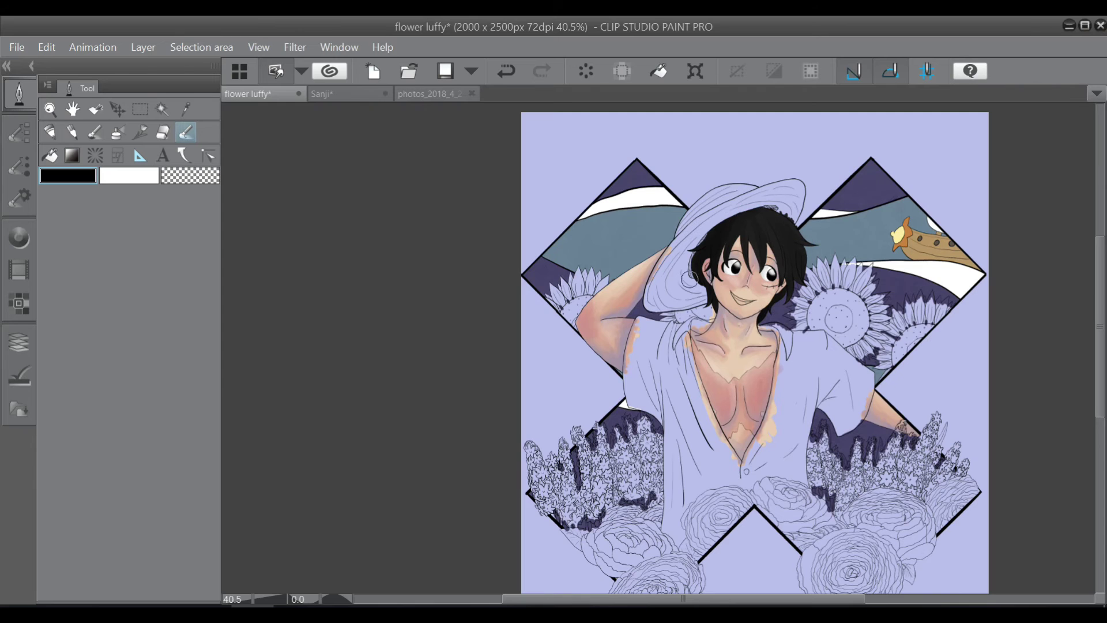
- Paint white highlight strokes along the hair strands across the crown, fringe and sides
scroll(836, 249, "up", 3)
left_click(98, 134)
left_click(19, 238)
left_click(94, 224)
left_click(19, 94)
left_click_drag(741, 204, 745, 233)
left_click_drag(756, 264, 747, 296)
mouse_move(620, 236)
left_mouse_down()
mouse_move(618, 263)
mouse_move(580, 260)
left_mouse_up()
mouse_move(635, 239)
left_mouse_down()
mouse_move(646, 271)
mouse_move(705, 285)
left_mouse_up()
mouse_move(709, 254)
left_mouse_down()
mouse_move(719, 299)
mouse_move(734, 298)
left_mouse_up()
left_click_drag(693, 239, 715, 288)
left_click_drag(740, 207, 758, 235)
left_click_drag(659, 242, 657, 269)
mouse_move(609, 237)
left_mouse_down()
mouse_move(612, 250)
mouse_move(583, 268)
mouse_move(616, 283)
left_mouse_up()
- Blend the white highlight strokes into the black hair
key("j")
mouse_move(652, 231)
left_mouse_down()
mouse_move(664, 286)
mouse_move(700, 242)
mouse_move(727, 317)
left_mouse_up()
left_click_drag(741, 254, 756, 306)
left_click_drag(695, 242, 701, 268)
left_click_drag(671, 208, 694, 257)
left_click_drag(716, 251, 719, 331)
left_click_drag(732, 199, 764, 235)
- Fill the teeth inside the smile with white
scroll(767, 288, "down", 3)
left_click(51, 132)
scroll(699, 364, "up", 8)
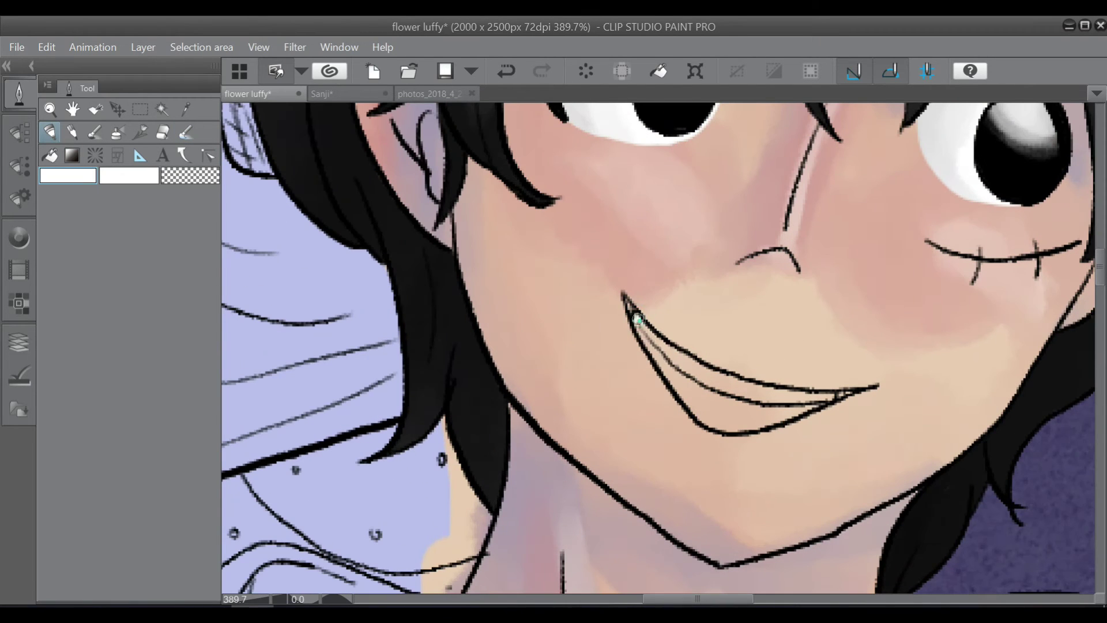
mouse_move(670, 368)
left_mouse_down()
mouse_move(749, 397)
mouse_move(696, 407)
mouse_move(778, 410)
mouse_move(800, 397)
left_mouse_up()
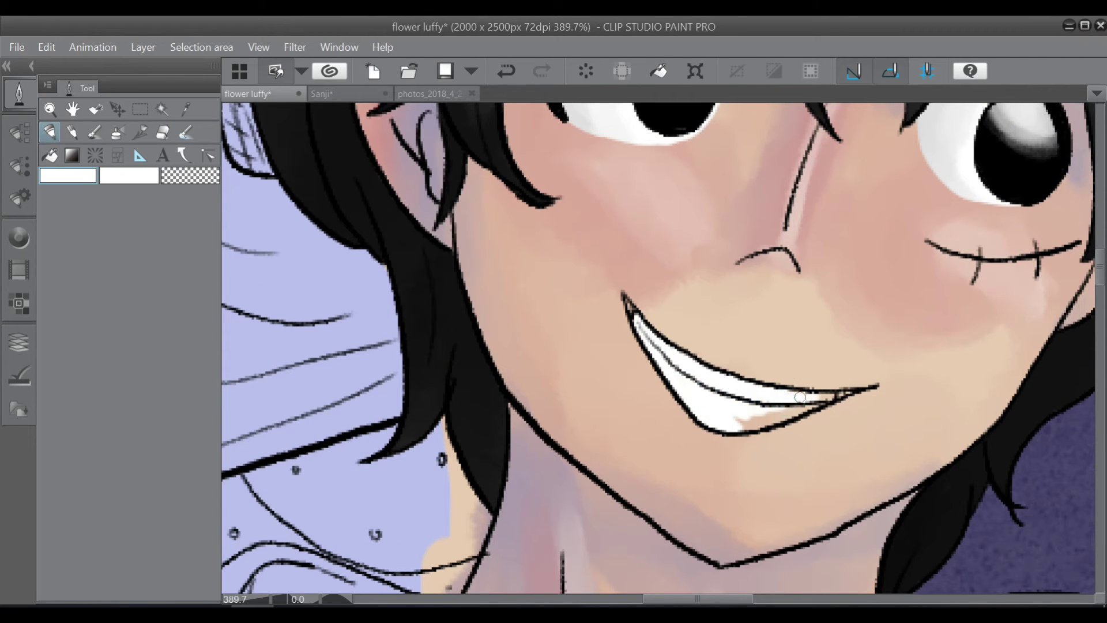
- Paint the corner of the mouth muted red and save the drawing
left_click(19, 238)
mouse_move(114, 306)
left_mouse_down()
mouse_move(130, 318)
mouse_move(125, 338)
left_mouse_up()
left_click(19, 93)
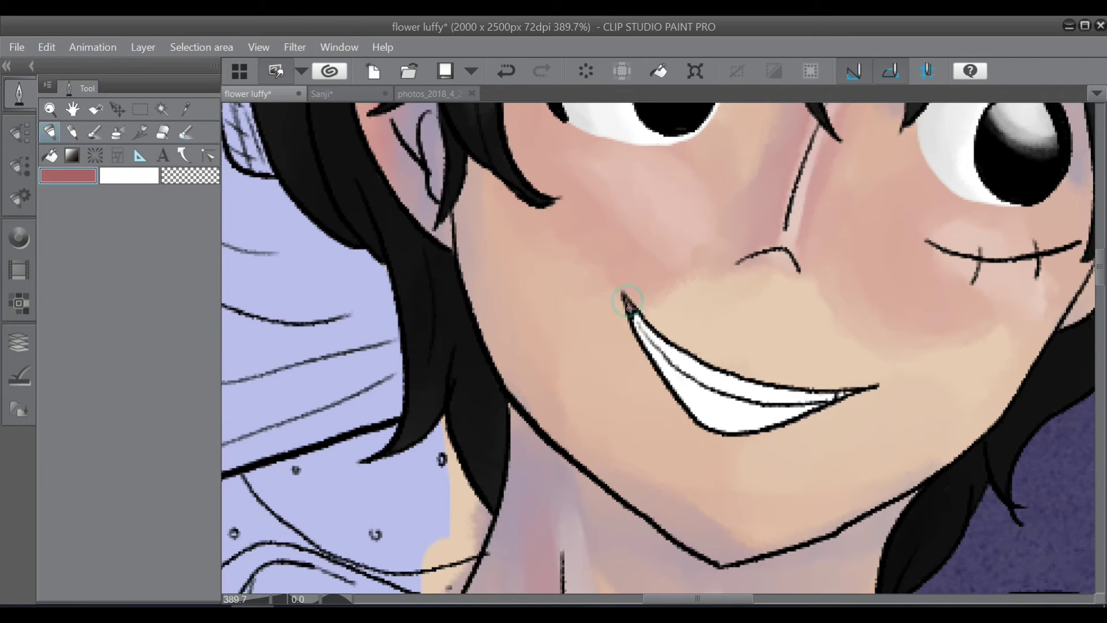
scroll(850, 394, "down", 6)
key("ctrl+s")
- Fill the whole straw hat with light tan on a new layer
left_click(19, 342)
left_click(60, 155)
left_click(19, 236)
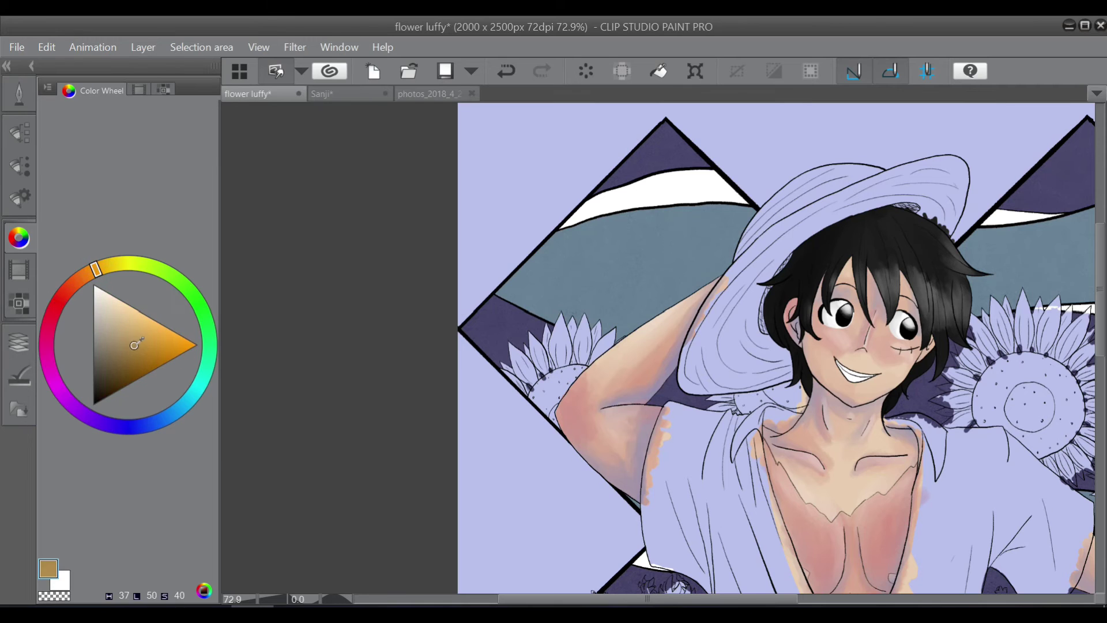
left_click(130, 330)
scroll(778, 330, "up", 4)
mouse_move(801, 424)
left_mouse_down()
mouse_move(819, 527)
mouse_move(835, 475)
left_mouse_up()
scroll(803, 435, "up", 3)
left_click_drag(715, 346, 695, 274)
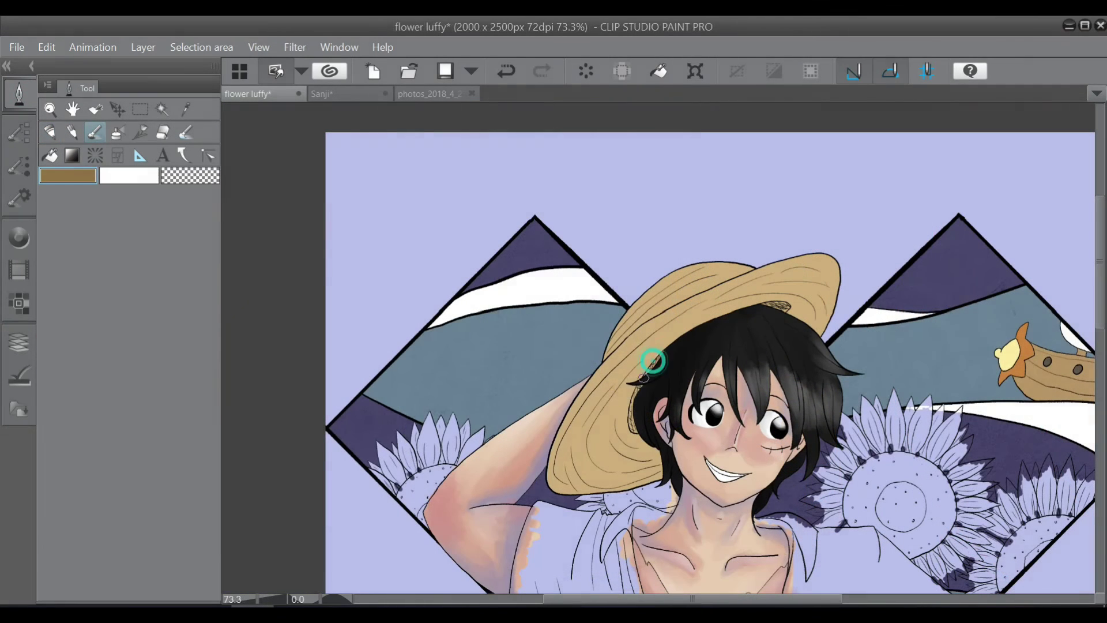
- Shade the straw hat's brim and crown with medium brown and blend the shading
mouse_move(650, 361)
left_mouse_down()
mouse_move(562, 447)
mouse_move(598, 402)
mouse_move(689, 332)
mouse_move(770, 306)
mouse_move(594, 462)
mouse_move(581, 456)
mouse_move(732, 319)
mouse_move(814, 311)
left_mouse_up()
mouse_move(653, 296)
left_mouse_down()
mouse_move(617, 344)
mouse_move(666, 286)
mouse_move(623, 327)
left_mouse_up()
key("j")
left_click_drag(599, 384, 698, 314)
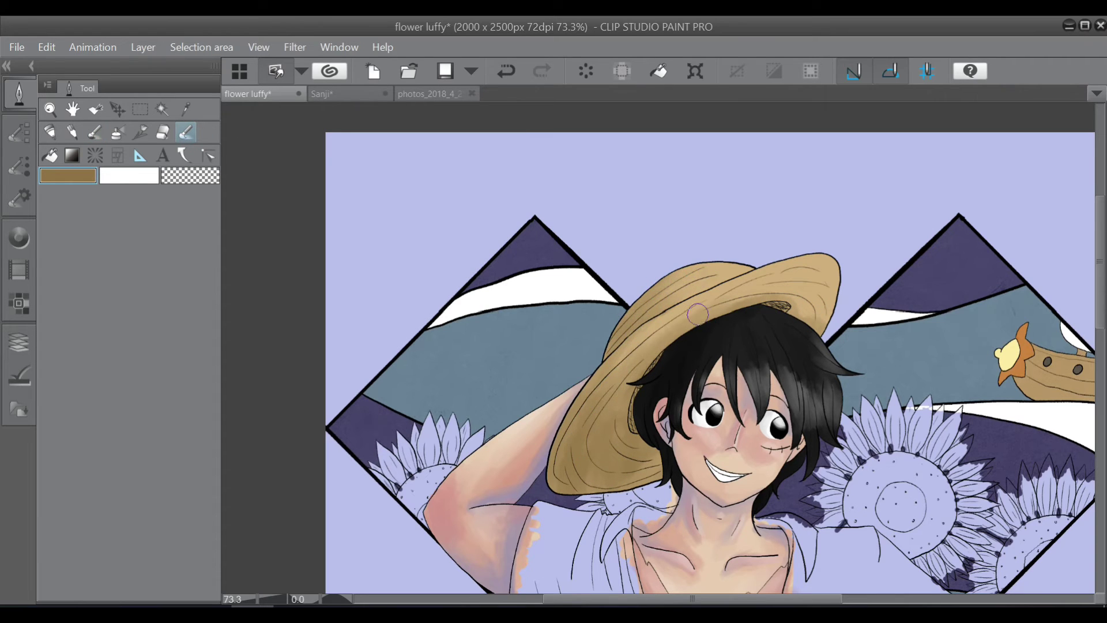
- Paint dark brown shadows under the hat brim around the hair and along the brim's folds
left_click(19, 237)
left_click(114, 387)
left_click(19, 94)
left_click(96, 132)
mouse_move(643, 372)
left_mouse_down()
mouse_move(669, 341)
mouse_move(626, 441)
mouse_move(652, 482)
mouse_move(640, 433)
mouse_move(666, 456)
left_mouse_up()
left_click_drag(785, 306, 820, 335)
mouse_move(645, 365)
left_mouse_down()
mouse_move(732, 312)
mouse_move(793, 298)
mouse_move(612, 393)
left_mouse_up()
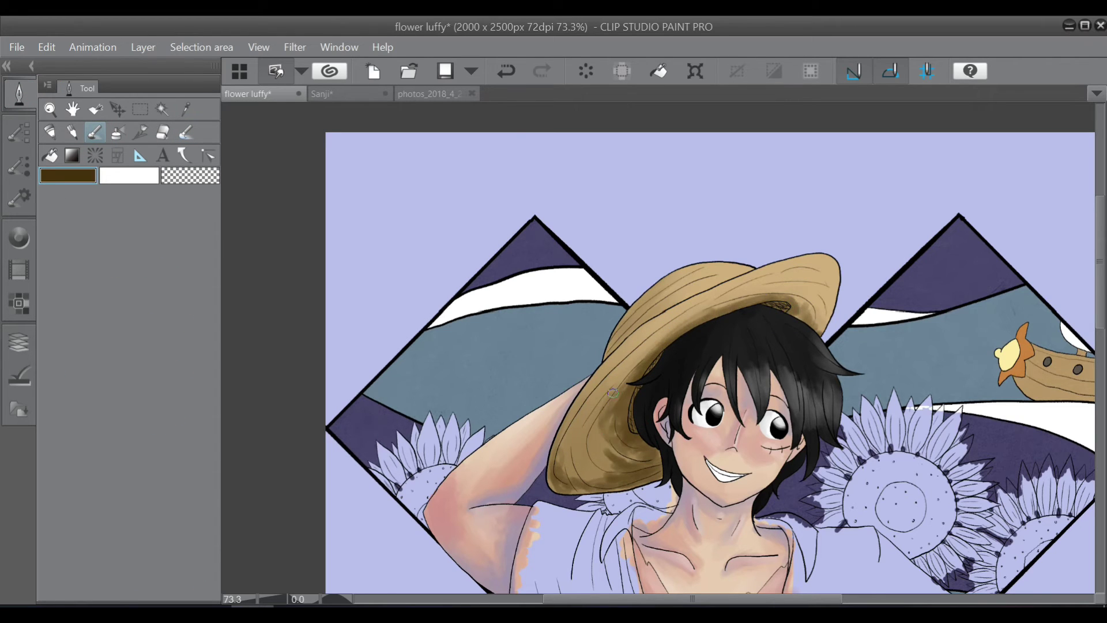
left_click_drag(578, 430, 606, 477)
mouse_move(612, 349)
left_mouse_down()
mouse_move(689, 301)
mouse_move(649, 313)
mouse_move(746, 316)
mouse_move(806, 333)
left_mouse_up()
- Blend the dark brown shadows into the straw hat
left_click(188, 133)
mouse_move(688, 326)
left_mouse_down()
mouse_move(656, 462)
mouse_move(645, 367)
mouse_move(561, 478)
mouse_move(655, 467)
left_mouse_up()
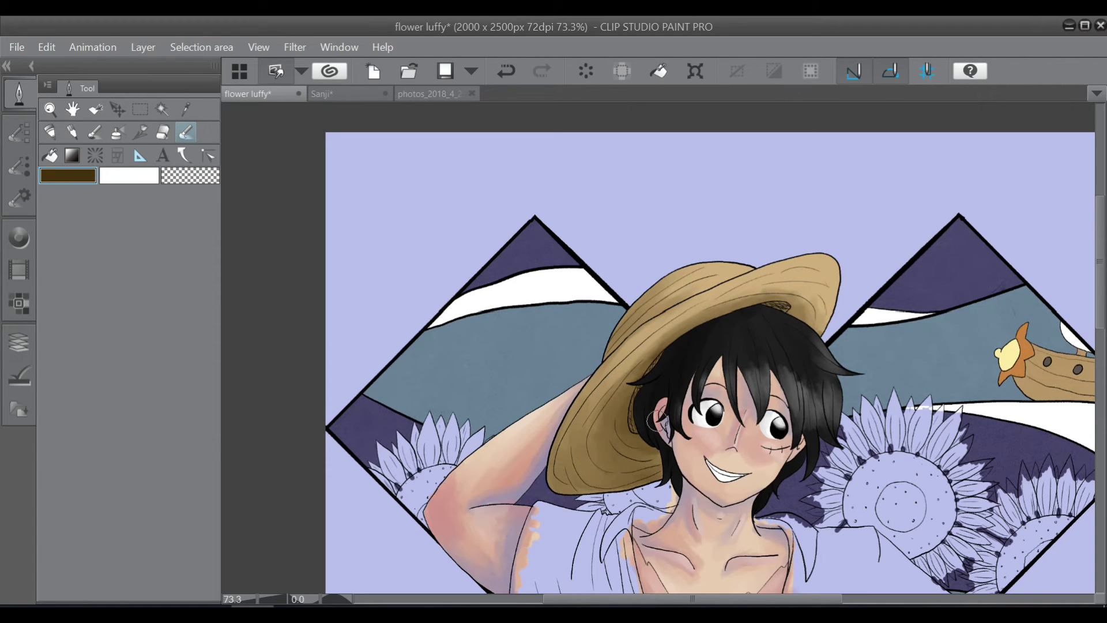
left_click_drag(646, 367, 622, 400)
left_click_drag(682, 340, 661, 381)
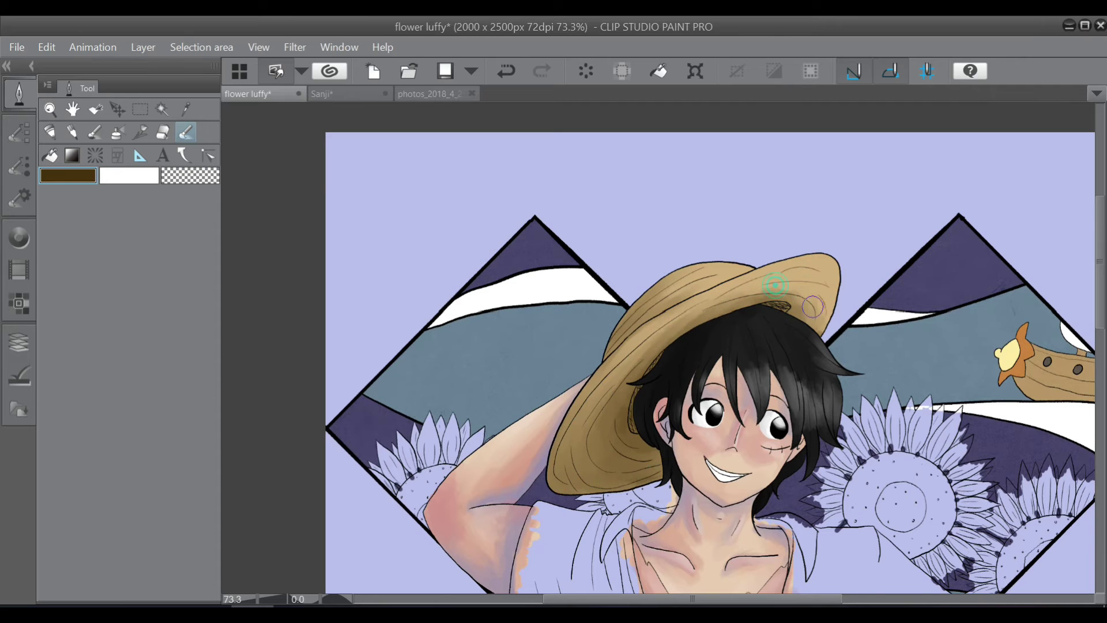
- Fill the open shirt, including collar and both sleeves, with red down to the flowers
scroll(788, 398, "down", 5)
left_click_drag(1101, 211, 1101, 248)
left_click(19, 237)
left_click(62, 299)
left_click(134, 353)
left_click(19, 94)
left_click(50, 133)
scroll(700, 365, "up", 15)
mouse_move(669, 366)
left_mouse_down()
mouse_move(659, 392)
mouse_move(678, 341)
left_mouse_up()
scroll(683, 393, "up", 6)
mouse_move(673, 398)
left_mouse_down()
mouse_move(758, 373)
mouse_move(681, 427)
mouse_move(733, 447)
mouse_move(733, 398)
mouse_move(768, 419)
mouse_move(810, 371)
left_mouse_up()
mouse_move(617, 389)
left_mouse_down()
mouse_move(555, 495)
mouse_move(539, 398)
mouse_move(597, 390)
left_mouse_up()
mouse_move(309, 361)
left_mouse_down()
mouse_move(372, 349)
mouse_move(534, 381)
left_mouse_up()
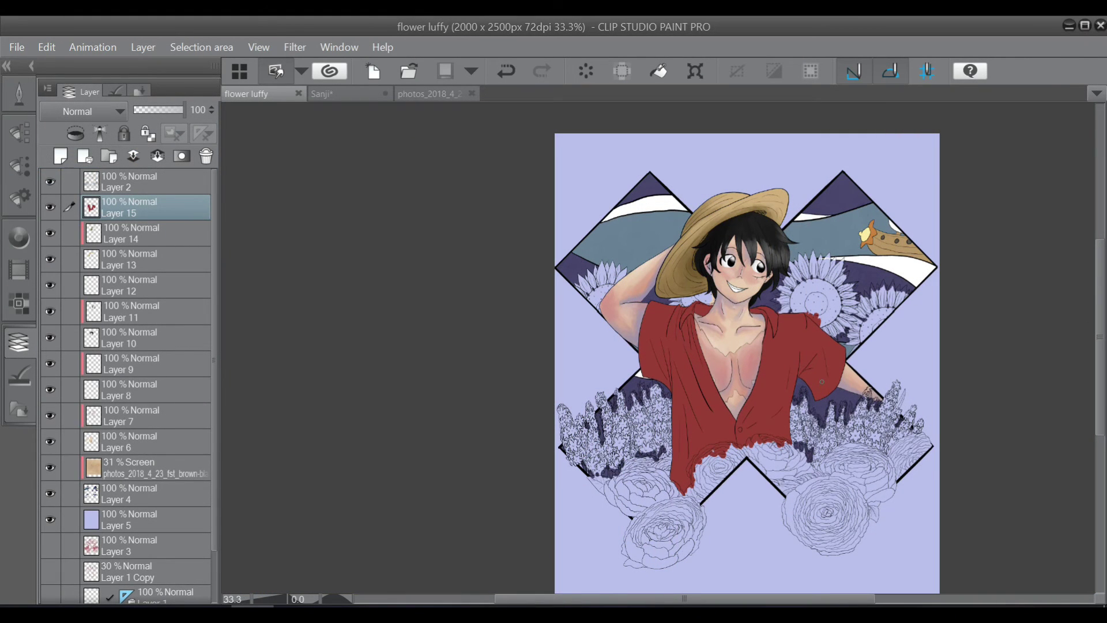
- Shade the shirt's left sleeve and left front panel with dark red on a new clipped layer
left_click(60, 155)
left_click(76, 134)
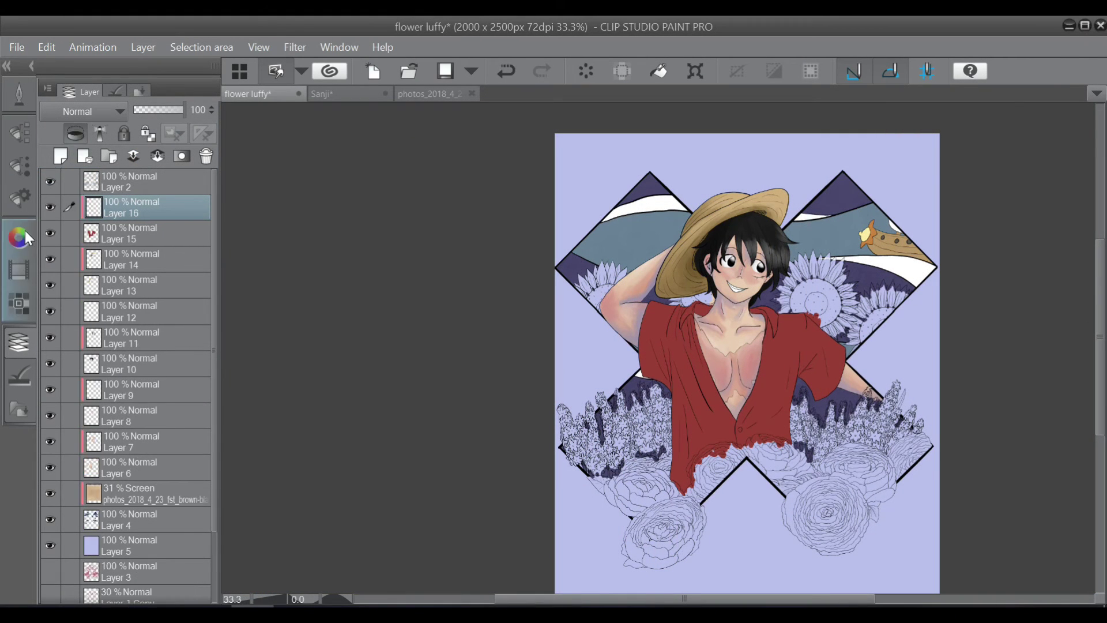
left_click(19, 237)
left_click(19, 94)
left_click(94, 134)
left_click(19, 342)
scroll(702, 313, "up", 1)
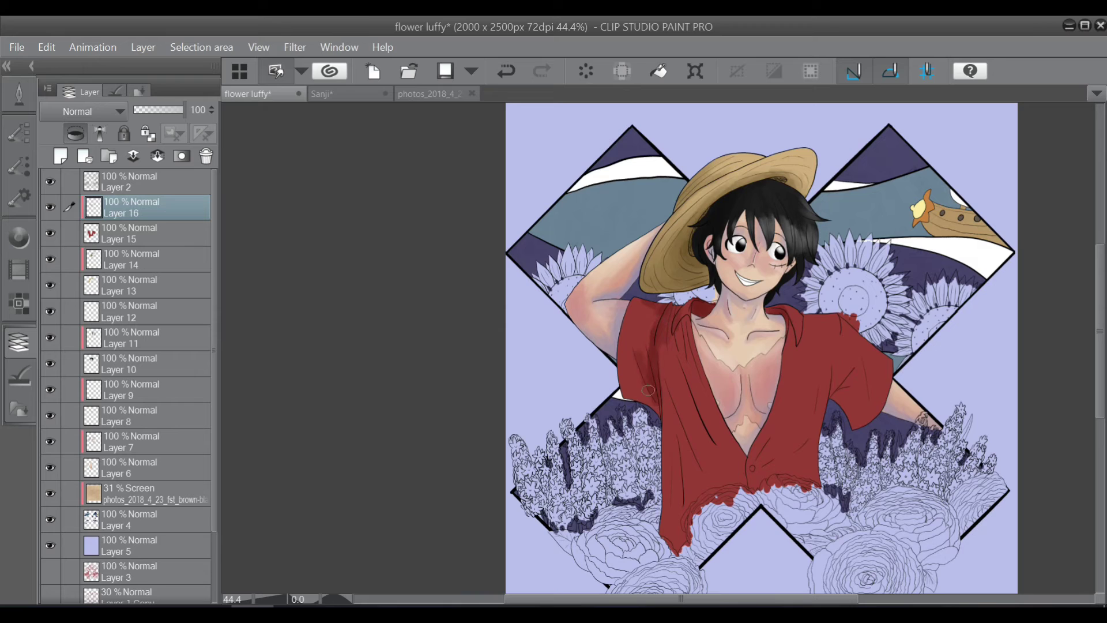
left_click_drag(663, 455, 672, 541)
left_click_drag(679, 346, 725, 492)
left_click_drag(684, 420, 705, 498)
left_click_drag(675, 539, 668, 472)
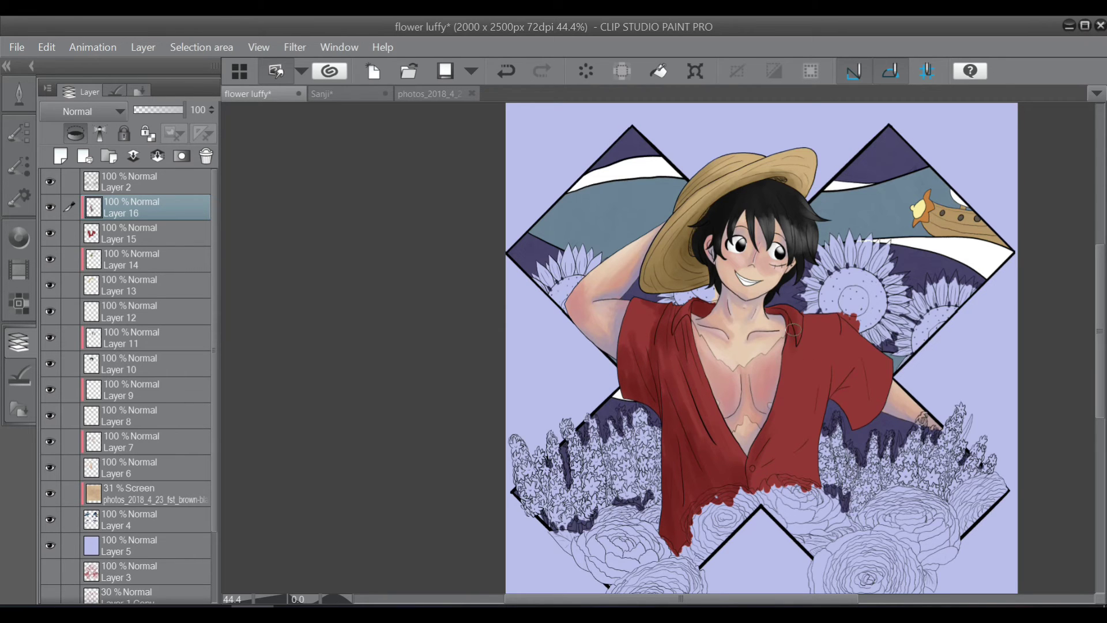
- Shade the shirt's right sleeve, right side and lower edge with dark red, and blend the shading
left_click_drag(841, 407, 853, 372)
mouse_move(857, 359)
left_mouse_down()
mouse_move(862, 417)
mouse_move(883, 413)
left_mouse_up()
left_click_drag(826, 403, 830, 372)
mouse_move(751, 475)
left_mouse_down()
mouse_move(783, 487)
mouse_move(822, 469)
left_mouse_up()
mouse_move(821, 410)
left_mouse_down()
mouse_move(818, 391)
mouse_move(806, 437)
left_mouse_up()
left_click(19, 94)
left_click(186, 132)
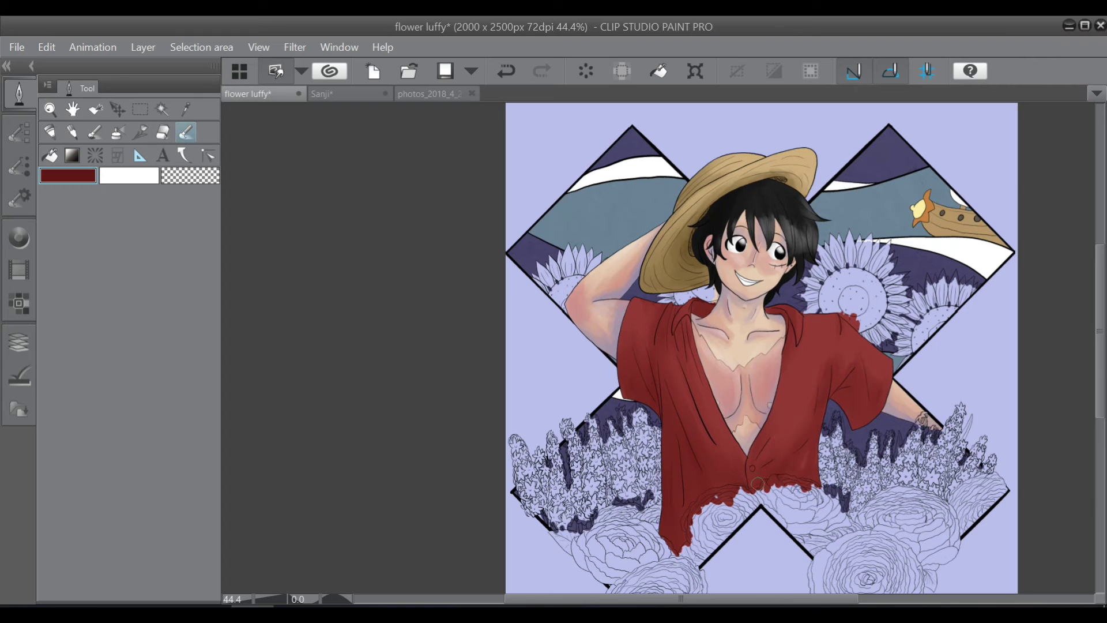
- Deepen the shirt's fold shadows with a darker red, blend them, and save the drawing
left_click(19, 238)
left_click(116, 386)
left_click(20, 95)
left_click(95, 132)
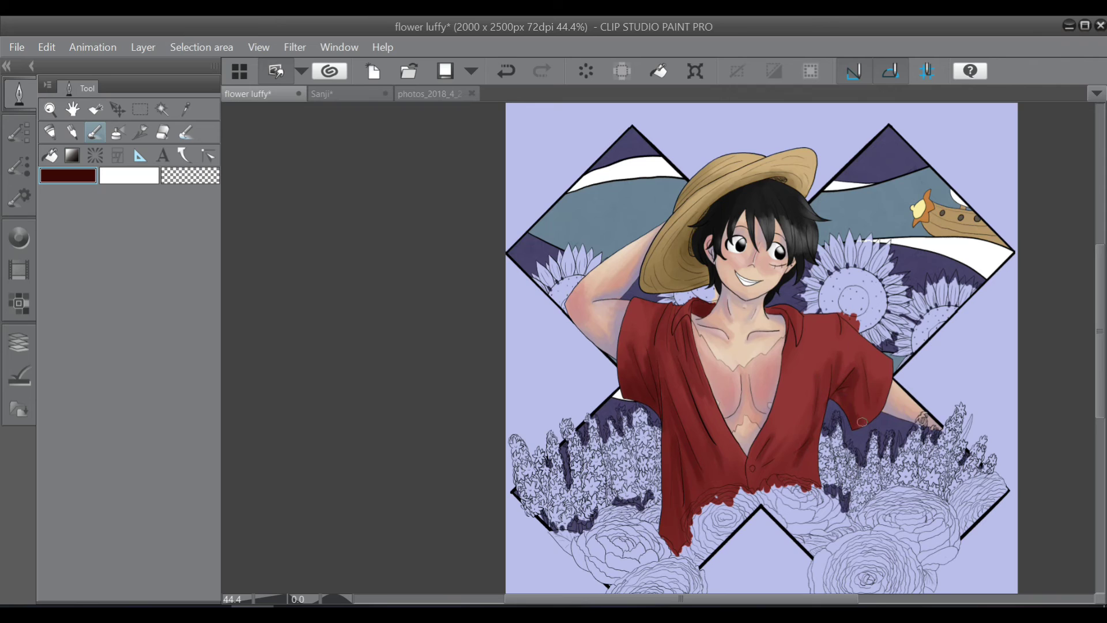
left_click_drag(665, 537, 668, 474)
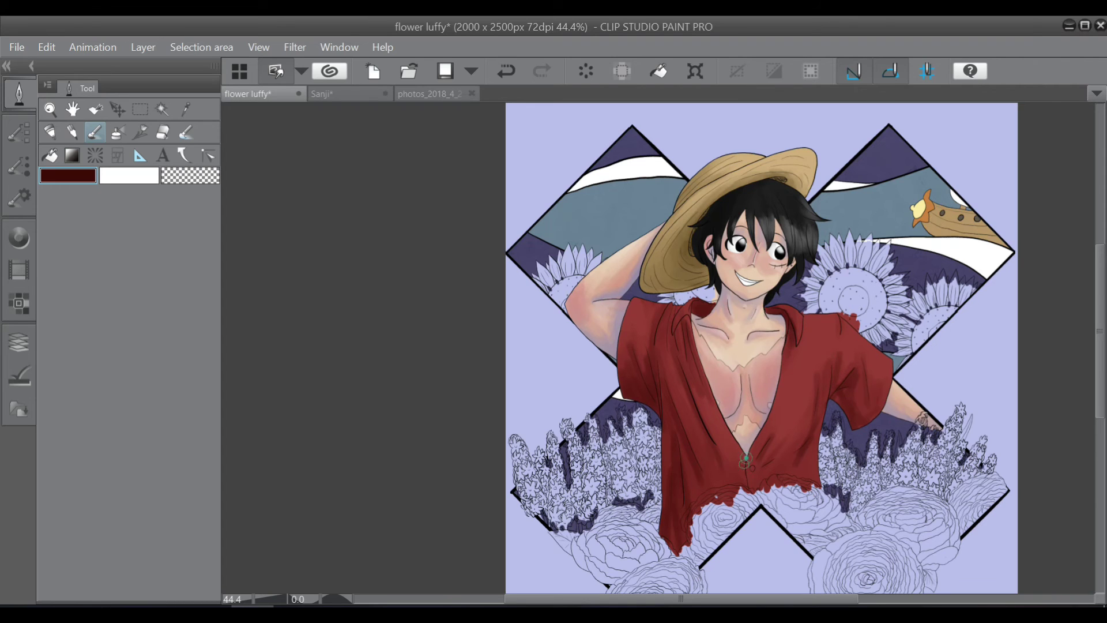
key("j")
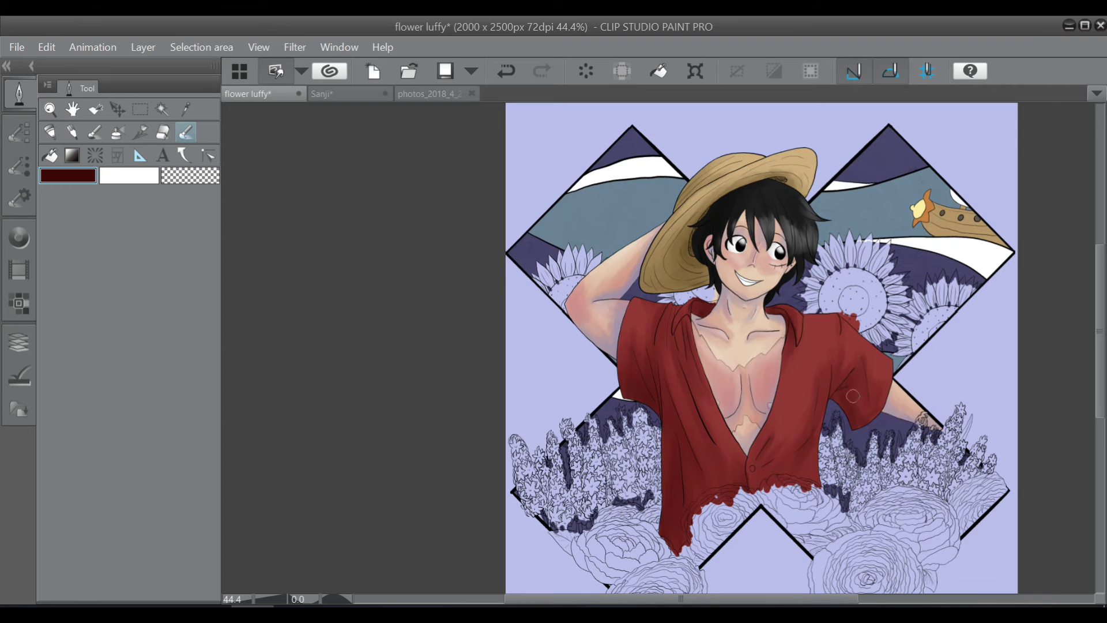
scroll(714, 553, "down", 2)
key("ctrl+s")
- Fill the sunflower centres with dark brown on a new layer, and undo the last two strokes
left_click(19, 342)
left_click(62, 156)
left_click(18, 238)
left_click_drag(125, 363, 121, 378)
left_click(22, 99)
left_click(49, 134)
scroll(621, 376, "up", 9)
mouse_move(580, 321)
left_mouse_down()
mouse_move(540, 337)
mouse_move(524, 357)
mouse_move(553, 344)
mouse_move(533, 336)
mouse_move(548, 324)
mouse_move(465, 408)
mouse_move(545, 348)
mouse_move(561, 318)
mouse_move(644, 298)
mouse_move(627, 294)
mouse_move(693, 293)
mouse_move(689, 308)
mouse_move(709, 296)
mouse_move(606, 407)
mouse_move(557, 494)
mouse_move(577, 551)
left_mouse_up()
key("ctrl+z")
key("ctrl+z")
- Sample a light yellow from the artwork and fill the sunflower petals with it
scroll(553, 331, "up", 3)
left_click(839, 210, "alt")
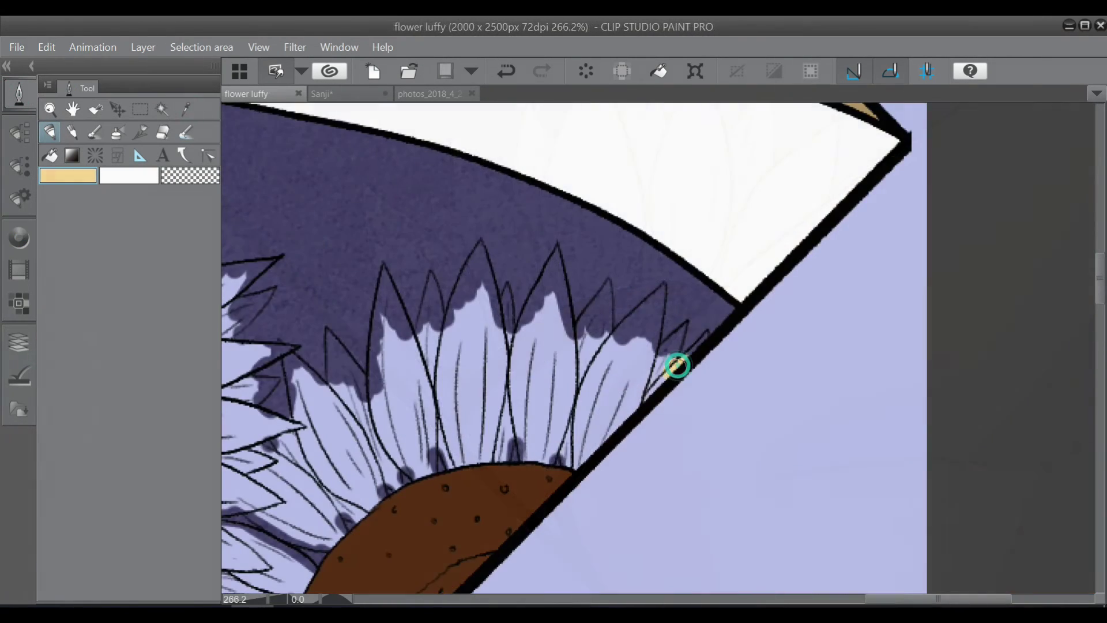
mouse_move(673, 366)
left_mouse_down()
mouse_move(657, 388)
mouse_move(706, 336)
mouse_move(705, 345)
mouse_move(706, 326)
mouse_move(668, 305)
mouse_move(634, 337)
mouse_move(627, 398)
mouse_move(658, 321)
mouse_move(650, 361)
left_mouse_up()
scroll(708, 341, "up", 7)
left_click_drag(628, 242, 621, 306)
left_click_drag(621, 279, 574, 468)
mouse_move(619, 251)
left_mouse_down()
mouse_move(490, 404)
mouse_move(447, 536)
mouse_move(459, 562)
mouse_move(496, 427)
mouse_move(519, 462)
left_mouse_up()
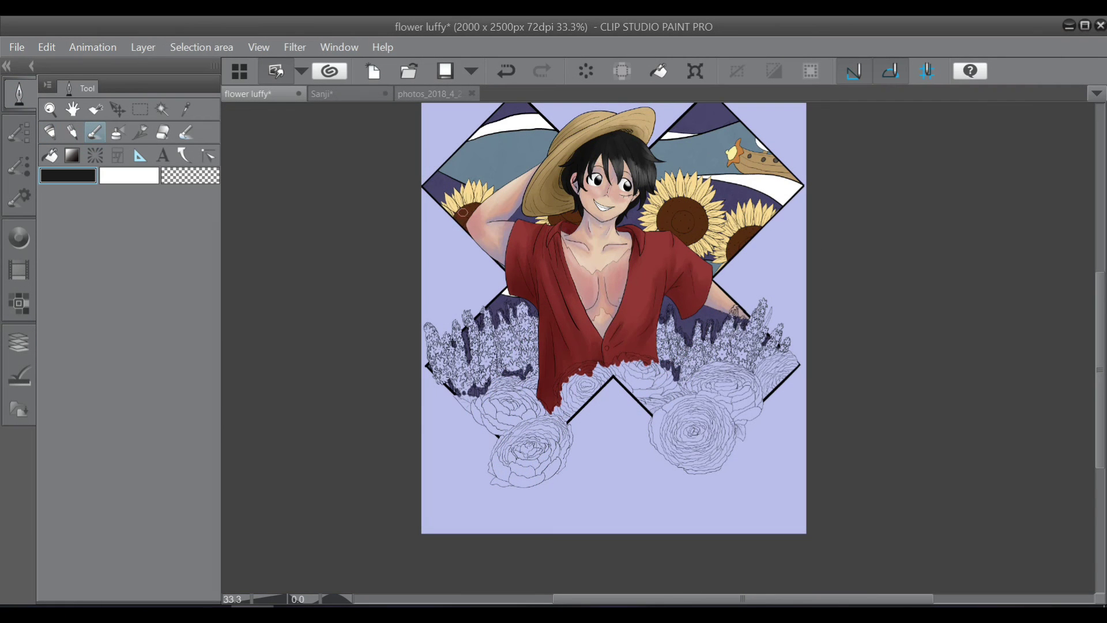
- Shade the sunflower centres and petals with dark grey on a clipped layer, and blend the shading
left_click(19, 343)
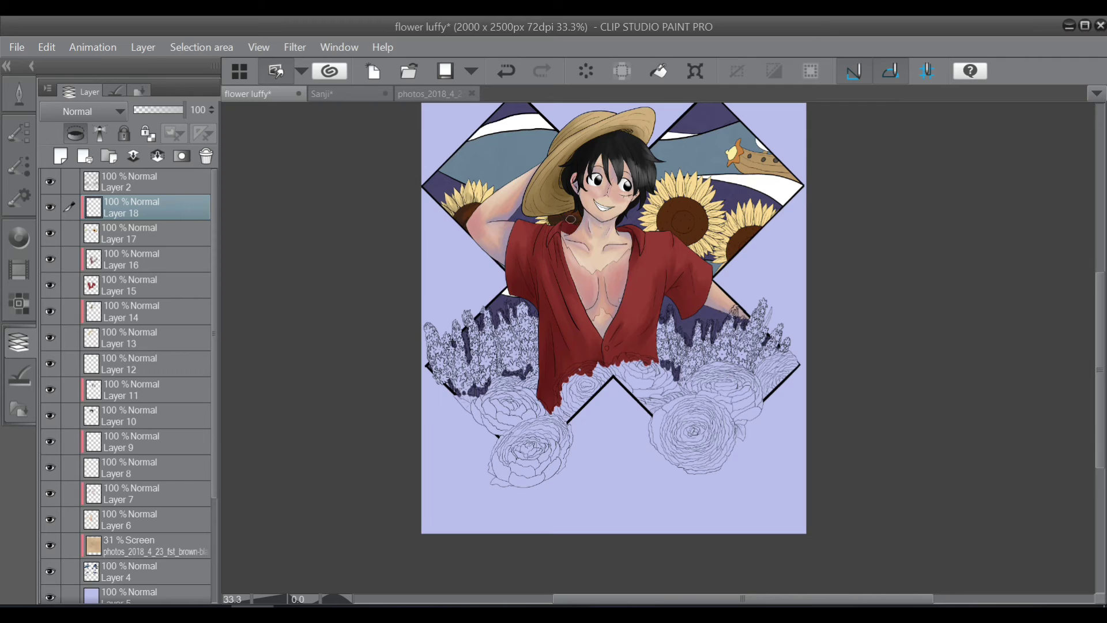
mouse_move(678, 206)
left_mouse_down()
mouse_move(677, 229)
mouse_move(670, 210)
mouse_move(686, 241)
mouse_move(701, 227)
mouse_move(678, 210)
left_mouse_up()
mouse_move(735, 234)
left_mouse_down()
mouse_move(724, 252)
mouse_move(728, 226)
mouse_move(707, 251)
left_mouse_up()
mouse_move(653, 195)
left_mouse_down()
mouse_move(651, 220)
mouse_move(699, 193)
left_mouse_up()
left_click(19, 94)
left_click(186, 132)
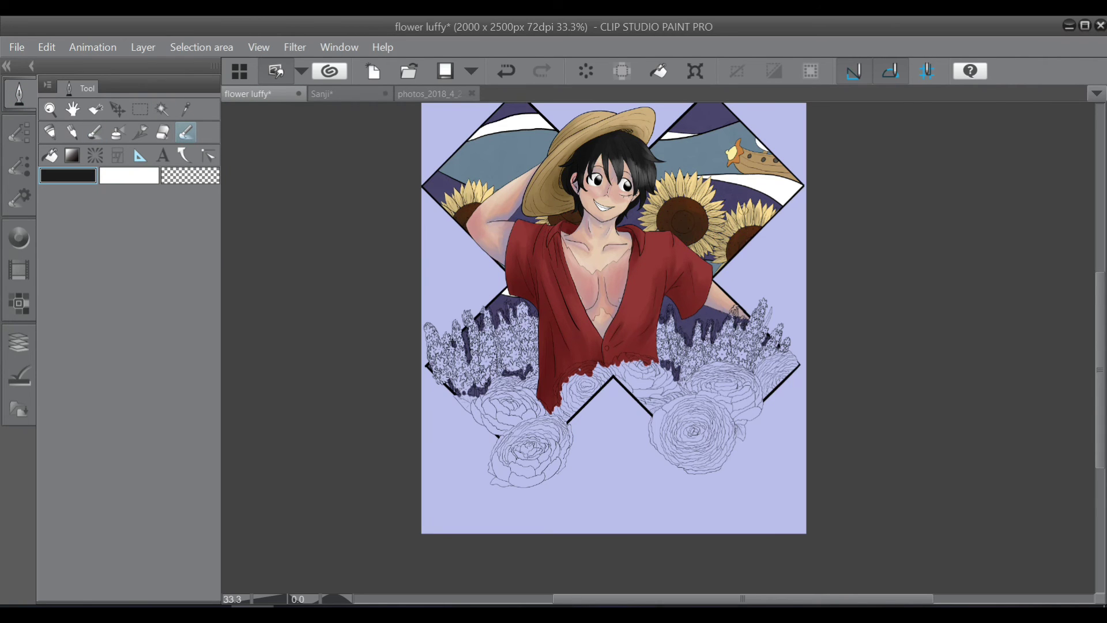
- Deepen the sunflower shadows with black and blend them
left_click(21, 238)
left_click(89, 401)
left_click(19, 95)
left_click(89, 140)
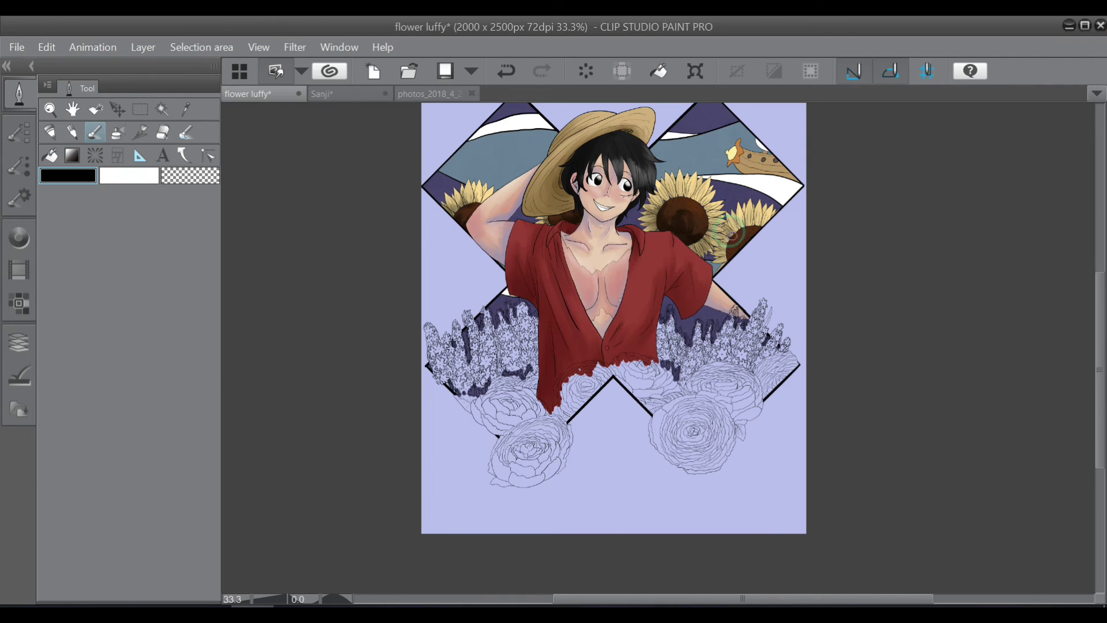
left_click(186, 132)
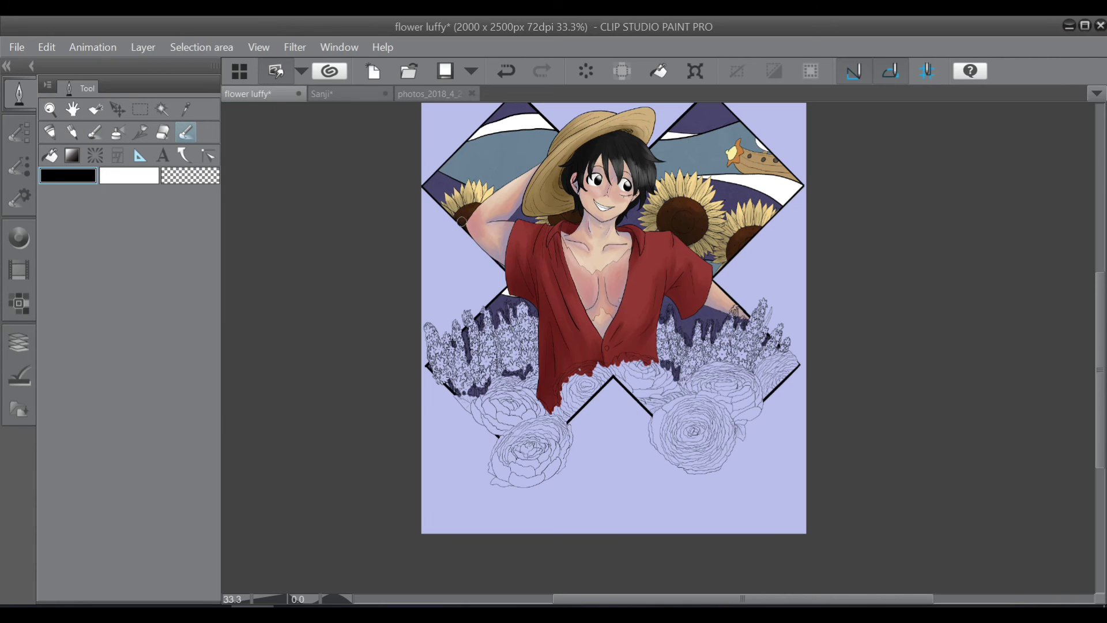
- Highlight the sunflower petals with a pale cream and blend the highlights
left_click(19, 342)
left_click(52, 207)
left_click(19, 94)
left_click(185, 109)
left_click(690, 189)
left_click(50, 132)
left_click(19, 343)
left_click(51, 207)
left_click(19, 237)
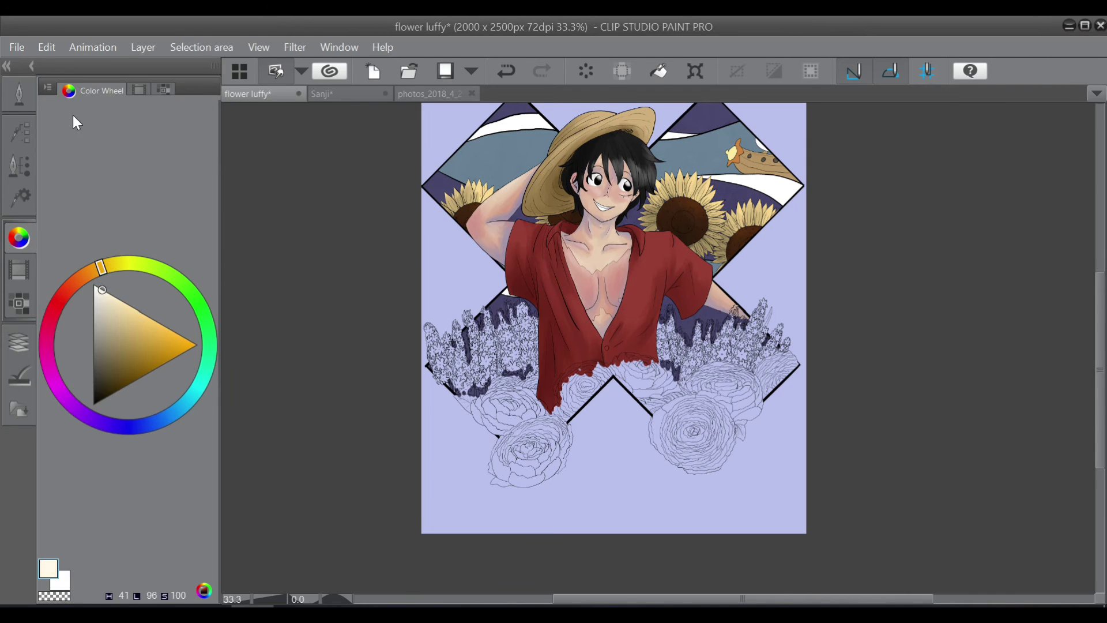
left_click(19, 92)
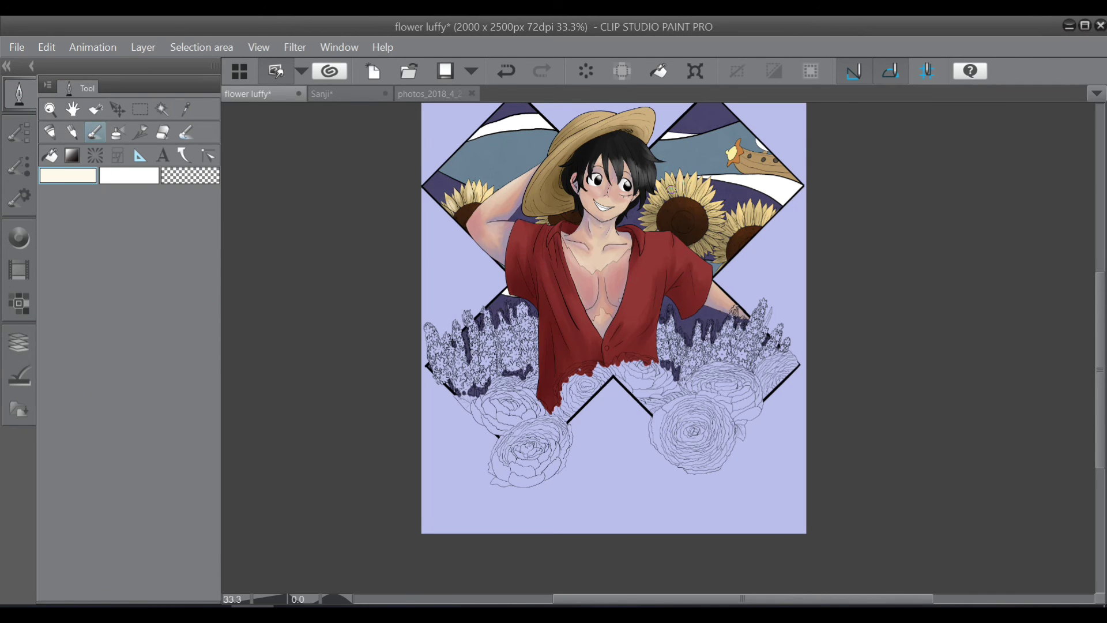
key("j")
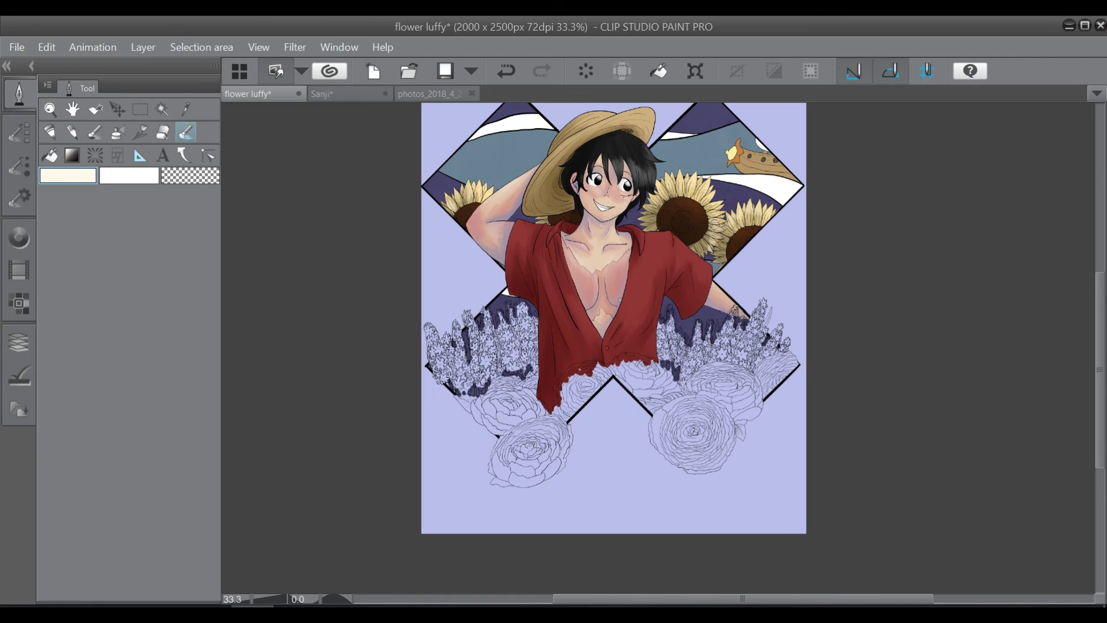
- Highlight the sunflower centres with a medium brown and blend the highlights
left_click(188, 109)
left_click(685, 208)
left_click(95, 134)
mouse_move(677, 221)
left_mouse_down()
mouse_move(686, 228)
mouse_move(684, 200)
left_mouse_up()
left_click(19, 237)
left_click(123, 364)
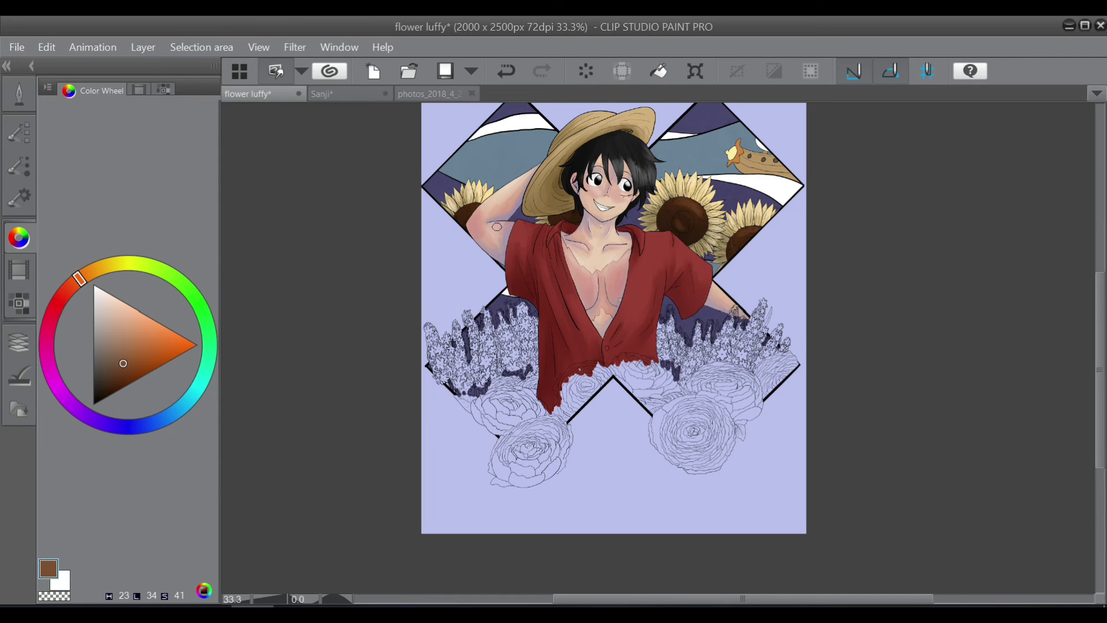
left_click(19, 94)
left_click(186, 132)
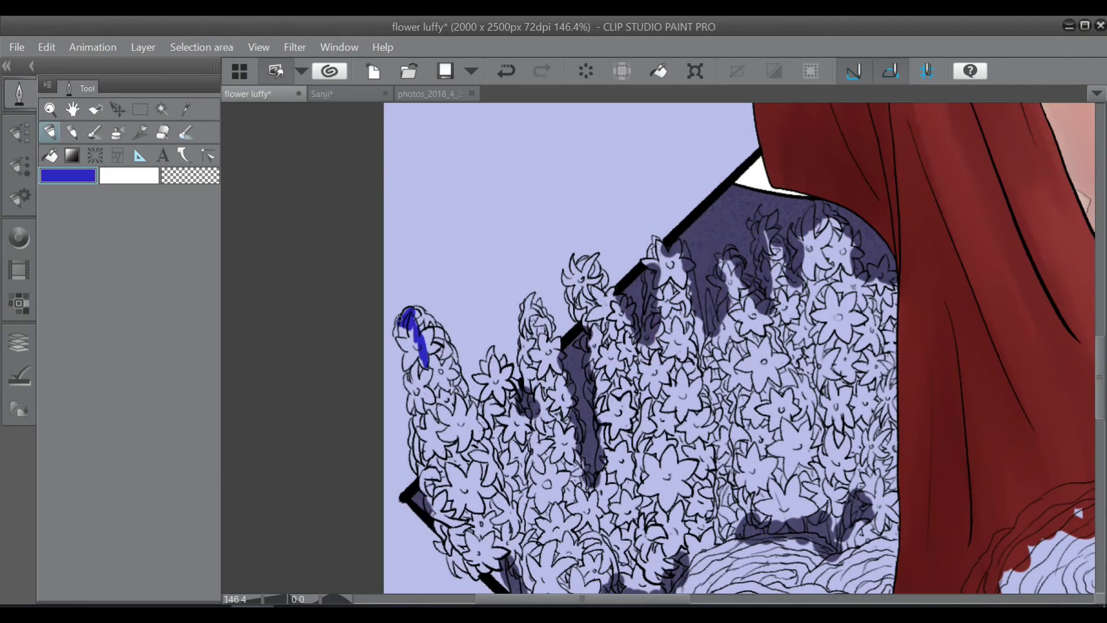
- Fill alternate hyacinth spikes beside the shirt with deep blue
scroll(398, 319, "up", 3)
mouse_move(398, 319)
left_mouse_down()
mouse_move(424, 337)
mouse_move(423, 302)
mouse_move(433, 353)
mouse_move(445, 323)
left_mouse_up()
mouse_move(407, 382)
left_mouse_down()
mouse_move(398, 408)
mouse_move(411, 368)
mouse_move(428, 411)
mouse_move(402, 373)
mouse_move(435, 394)
mouse_move(439, 360)
mouse_move(460, 373)
mouse_move(455, 330)
mouse_move(474, 373)
mouse_move(472, 349)
mouse_move(469, 397)
mouse_move(485, 379)
mouse_move(497, 427)
left_mouse_up()
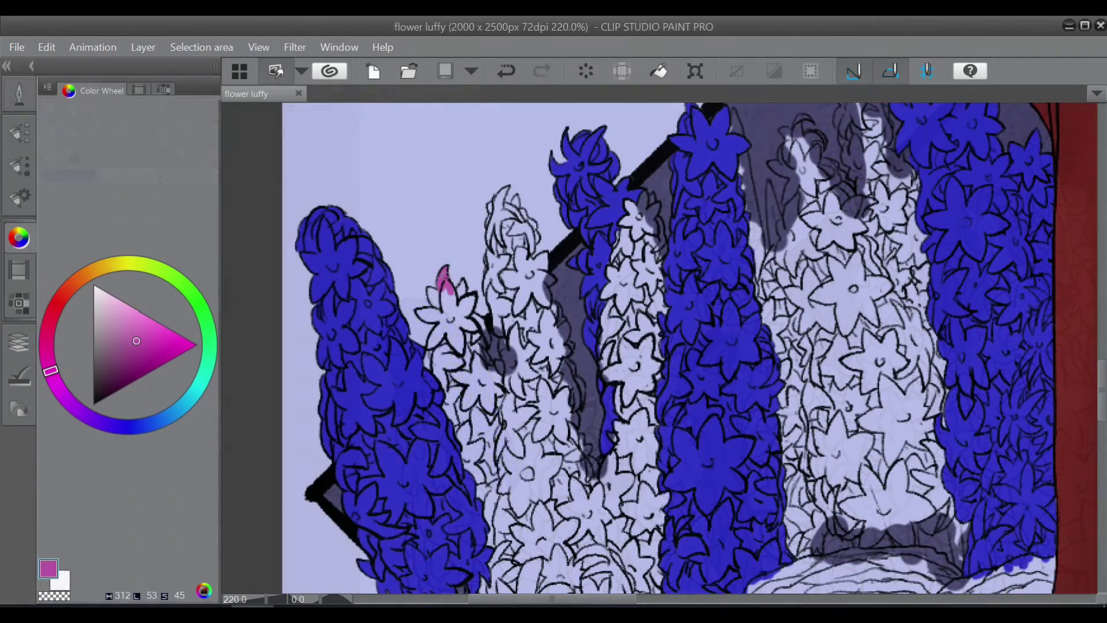
- Fill the remaining hyacinth spikes with magenta and pale yellow
mouse_move(446, 277)
left_mouse_down()
mouse_move(434, 314)
mouse_move(418, 312)
mouse_move(473, 338)
left_mouse_up()
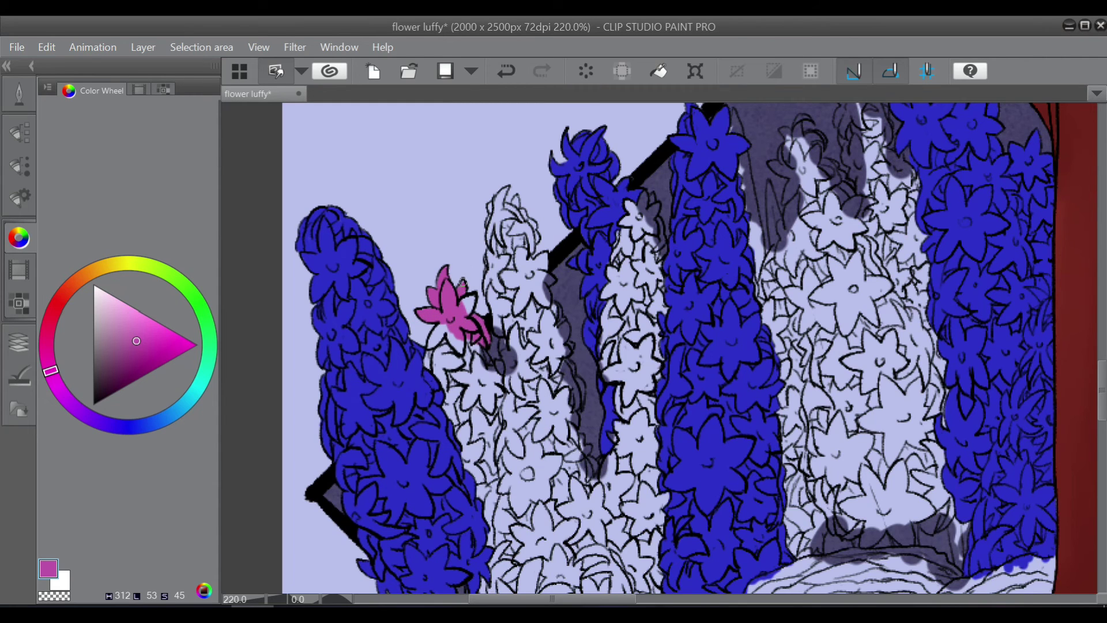
mouse_move(468, 299)
left_mouse_down()
mouse_move(432, 342)
mouse_move(462, 346)
mouse_move(478, 369)
left_mouse_up()
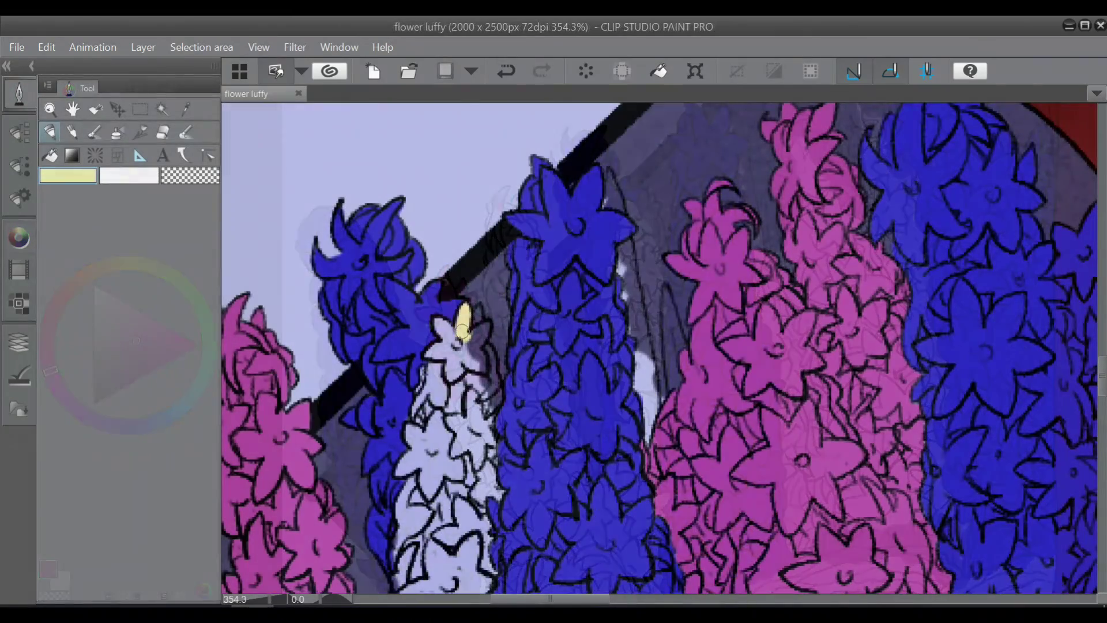
mouse_move(457, 316)
left_mouse_down()
mouse_move(462, 346)
mouse_move(434, 362)
mouse_move(456, 386)
mouse_move(484, 331)
mouse_move(487, 404)
mouse_move(427, 376)
mouse_move(420, 424)
mouse_move(441, 456)
left_mouse_up()
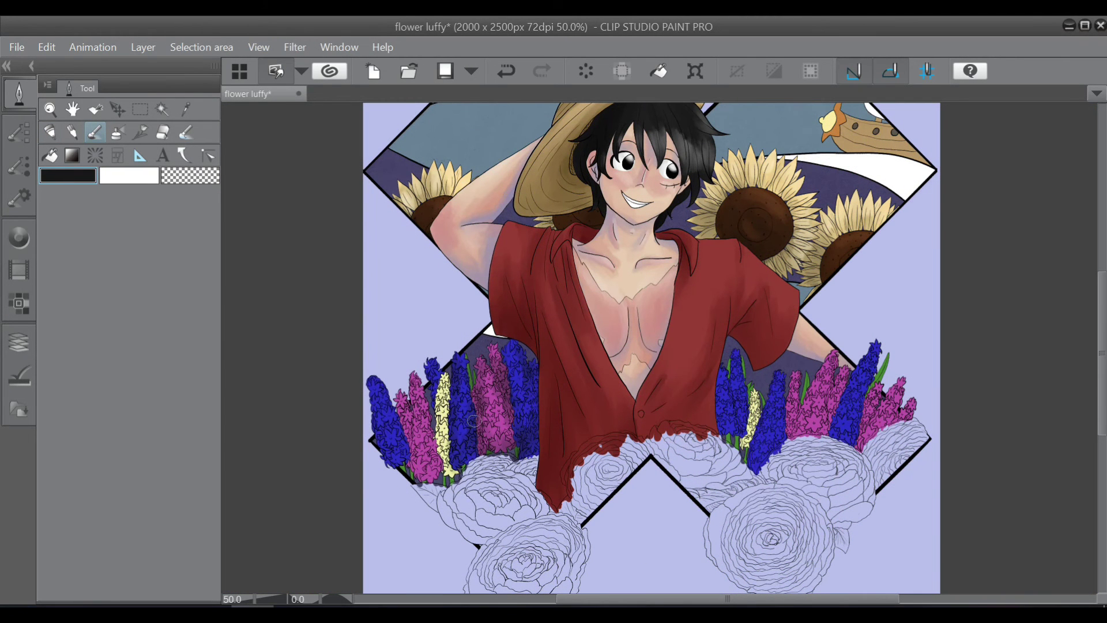
- Shade the hyacinths on both sides of the shirt with dark grey and blend the shading
mouse_move(443, 378)
left_mouse_down()
mouse_move(447, 479)
mouse_move(388, 459)
left_mouse_up()
mouse_move(400, 399)
left_mouse_down()
mouse_move(409, 447)
mouse_move(430, 468)
left_mouse_up()
left_click_drag(432, 369, 456, 471)
left_click_drag(722, 382, 741, 443)
mouse_move(754, 389)
left_mouse_down()
mouse_move(754, 462)
mouse_move(779, 373)
mouse_move(790, 434)
mouse_move(807, 397)
mouse_move(837, 394)
mouse_move(852, 432)
mouse_move(875, 392)
mouse_move(849, 390)
left_mouse_up()
left_click(185, 132)
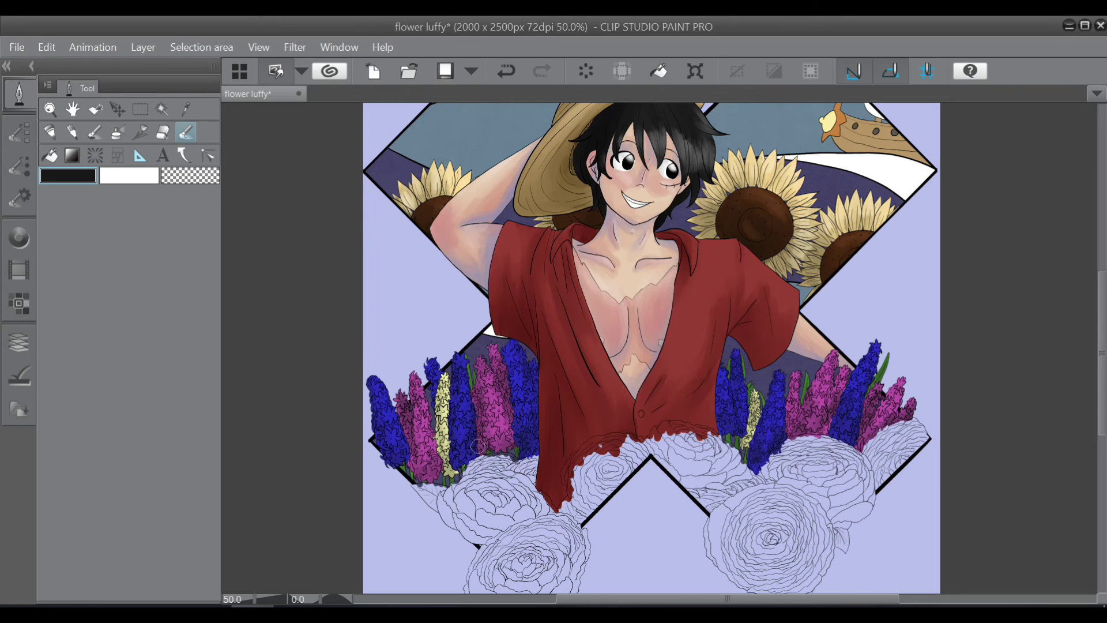
- Brush white highlights onto the hyacinths on both sides of the shirt
left_click(20, 235)
left_click(93, 285)
left_click(22, 96)
left_click(96, 138)
left_click_drag(377, 386, 422, 430)
mouse_move(457, 356)
left_mouse_down()
mouse_move(464, 401)
mouse_move(489, 407)
left_mouse_up()
left_click_drag(510, 341, 520, 377)
left_click_drag(722, 374, 723, 395)
mouse_move(737, 346)
left_mouse_down()
mouse_move(775, 389)
mouse_move(868, 357)
mouse_move(897, 401)
left_mouse_up()
- Blend the hyacinth highlights and save the drawing
left_click(186, 132)
mouse_move(490, 396)
left_mouse_down()
mouse_move(498, 370)
mouse_move(522, 354)
left_mouse_up()
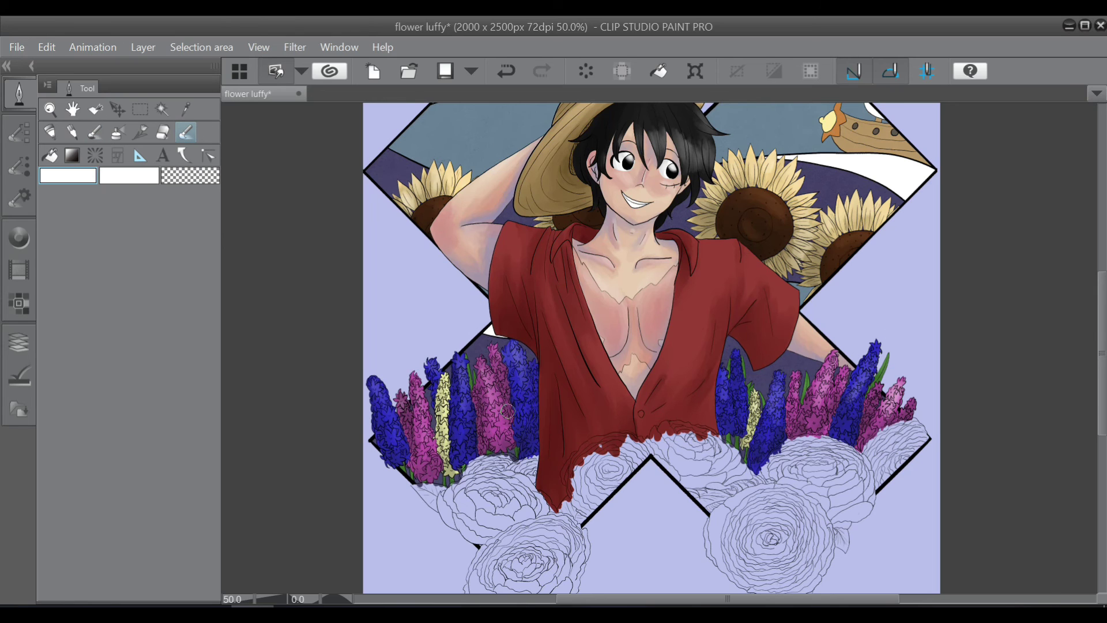
mouse_move(860, 398)
left_mouse_down()
mouse_move(860, 378)
mouse_move(897, 408)
left_mouse_up()
scroll(856, 374, "down", 1)
key("ctrl+s")
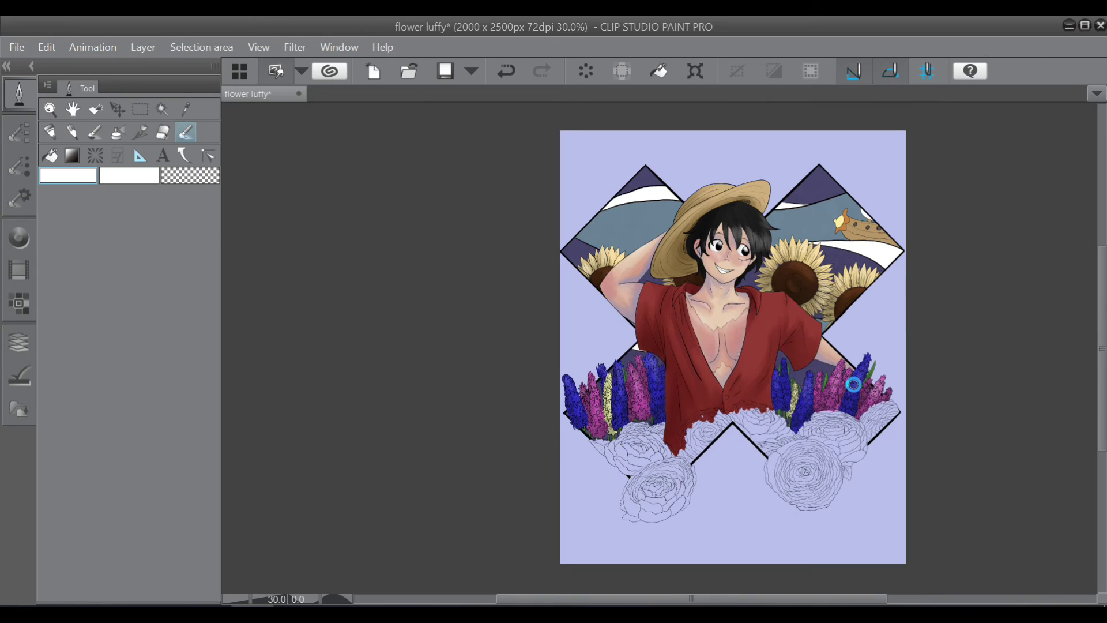
- Fill the large round flowers along the lower edge with light pink on a new layer
left_click_drag(692, 600, 762, 600)
left_click(19, 342)
left_click(19, 238)
left_click(54, 380)
left_click_drag(134, 315, 125, 310)
left_click(50, 351)
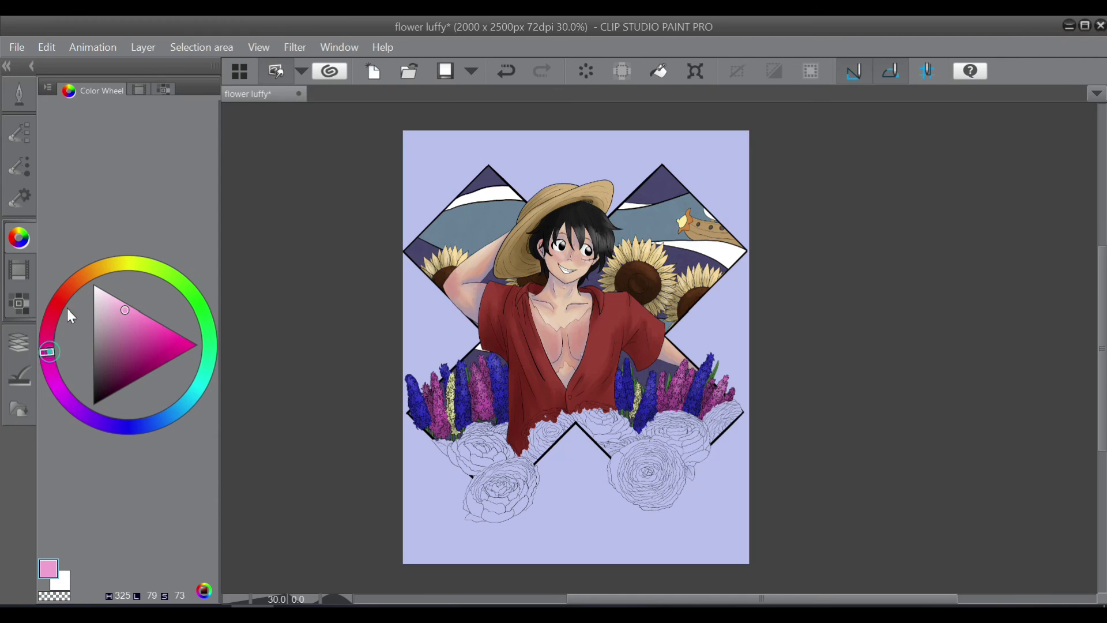
left_click(19, 94)
left_click(50, 132)
scroll(732, 418, "up", 6)
mouse_move(709, 317)
left_mouse_down()
mouse_move(693, 323)
mouse_move(666, 309)
mouse_move(741, 304)
left_mouse_up()
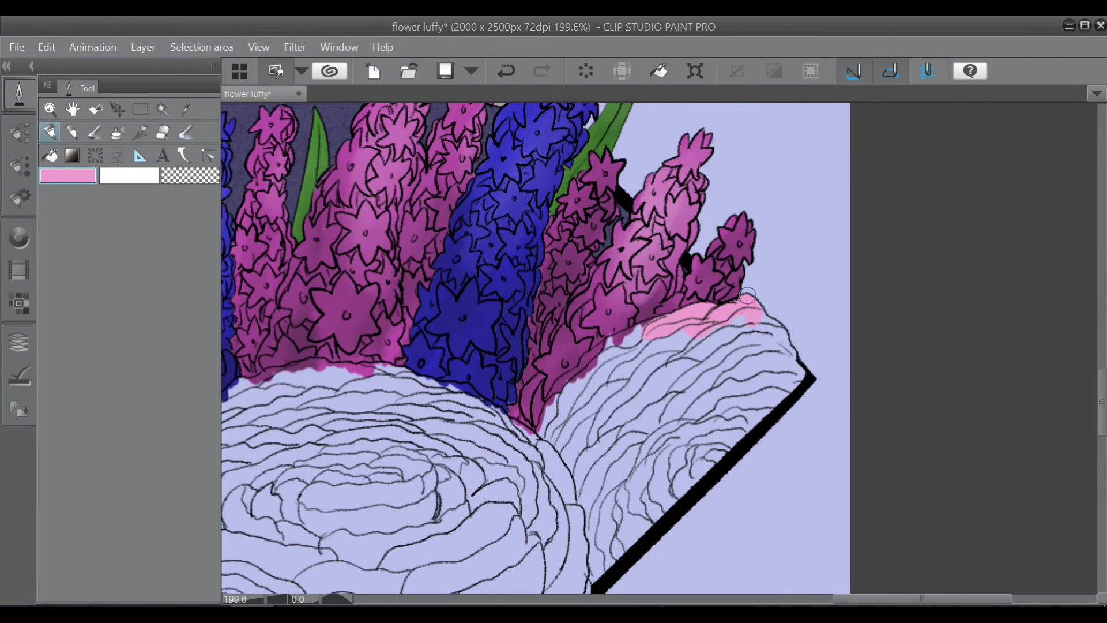
mouse_move(652, 332)
left_mouse_down()
mouse_move(600, 355)
mouse_move(545, 424)
mouse_move(571, 473)
left_mouse_up()
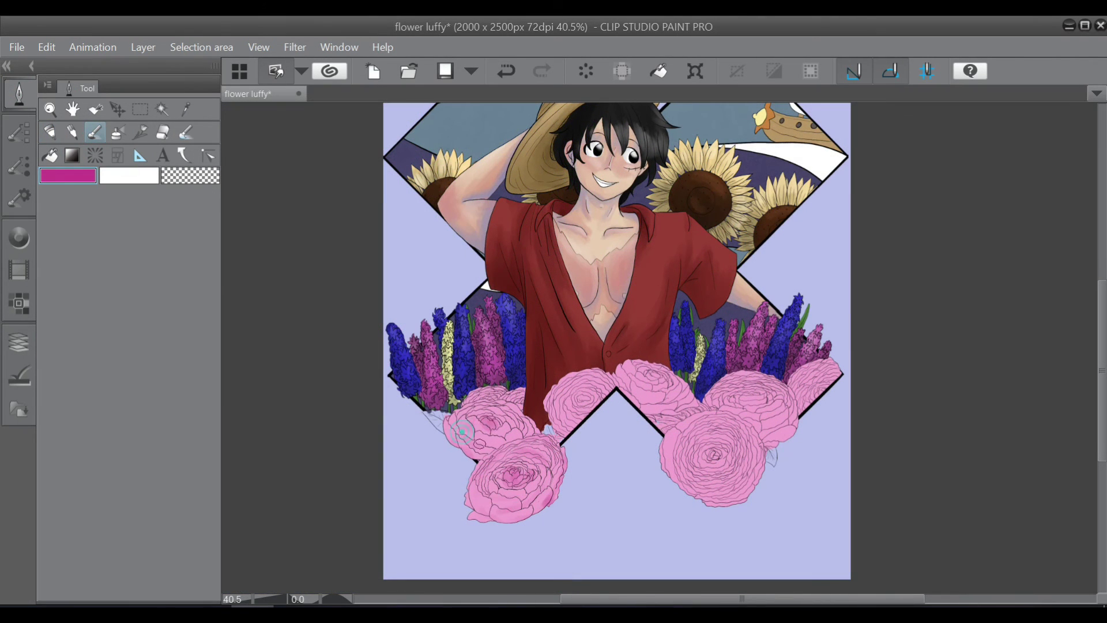
- Deepen the centres of the pink flowers with dark magenta and blend the colour
mouse_move(588, 396)
left_mouse_down()
mouse_move(562, 410)
mouse_move(547, 394)
mouse_move(573, 425)
left_mouse_up()
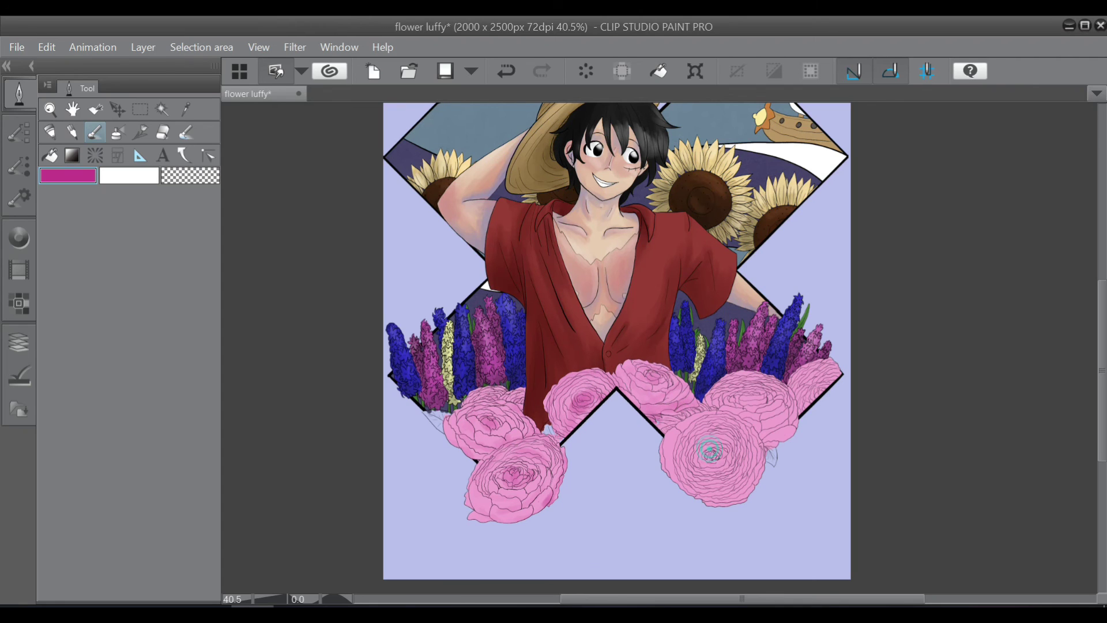
left_click_drag(710, 450, 718, 460)
mouse_move(686, 427)
left_mouse_down()
mouse_move(675, 465)
mouse_move(753, 462)
left_mouse_up()
mouse_move(741, 399)
left_mouse_down()
mouse_move(781, 370)
mouse_move(787, 418)
mouse_move(739, 377)
left_mouse_up()
mouse_move(792, 392)
left_mouse_down()
mouse_move(818, 366)
mouse_move(804, 404)
left_mouse_up()
left_click(186, 134)
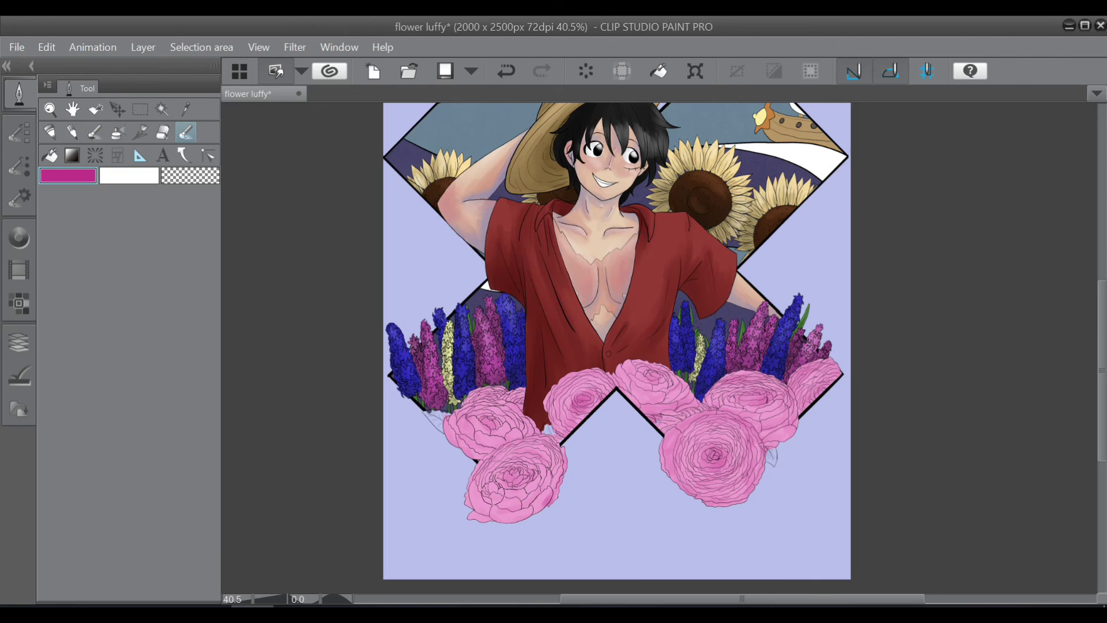
left_click_drag(590, 414, 595, 425)
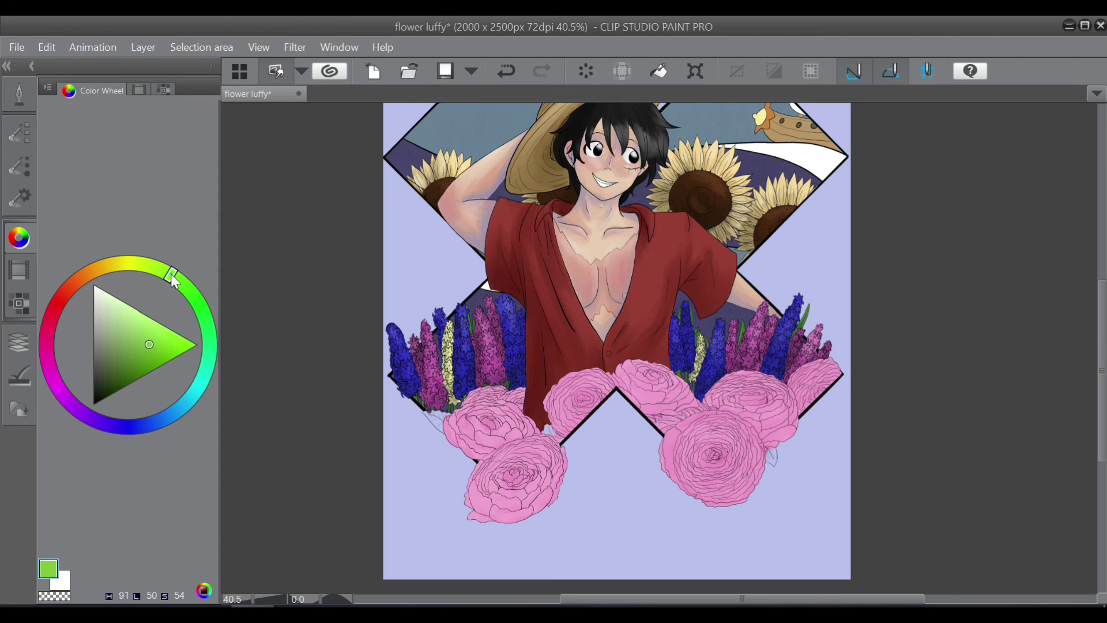
- Fill the leaves around the pink flowers with green and save the drawing
left_click(23, 89)
left_click(50, 132)
scroll(429, 417, "up", 4)
mouse_move(430, 408)
left_mouse_down()
mouse_move(451, 420)
mouse_move(418, 399)
mouse_move(458, 392)
left_mouse_up()
left_click(19, 237)
left_click(197, 303)
scroll(407, 395, "up", 5)
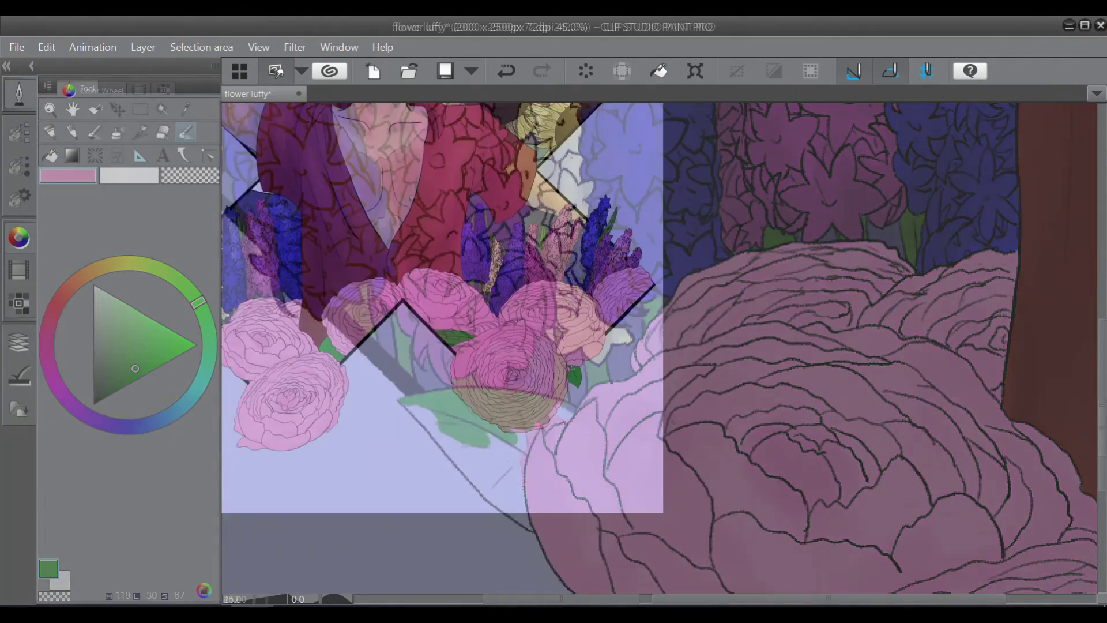
key("ctrl+s")
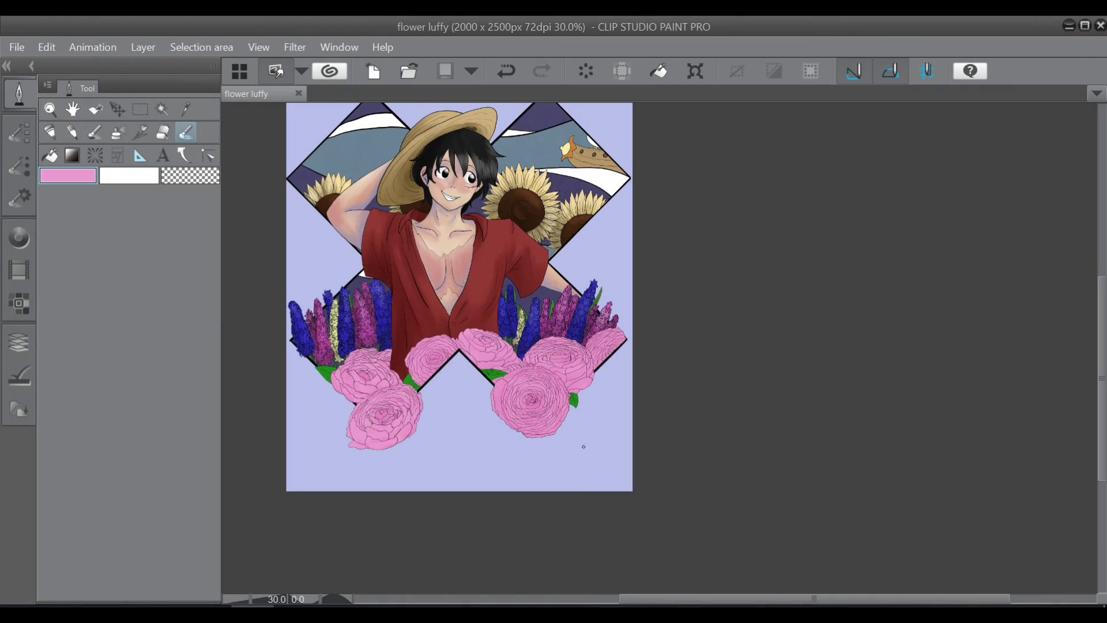
- Shade the pink flowers and their leaves with dark grey on a new clipped layer, and blend the shading
left_click(19, 238)
left_click(20, 343)
left_click(21, 95)
left_click(19, 238)
left_click(98, 386)
left_click(19, 92)
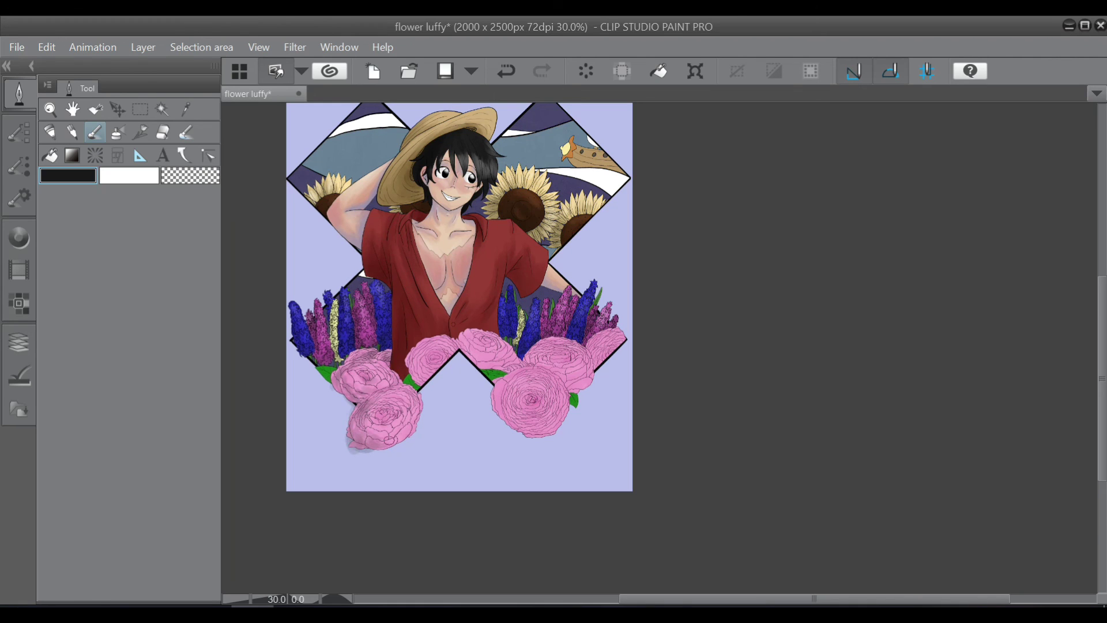
left_click(19, 342)
mouse_move(413, 349)
left_mouse_down()
mouse_move(449, 357)
mouse_move(426, 384)
mouse_move(495, 334)
mouse_move(458, 329)
mouse_move(511, 365)
mouse_move(515, 416)
mouse_move(533, 429)
mouse_move(529, 398)
mouse_move(559, 356)
mouse_move(613, 350)
left_mouse_up()
left_click_drag(539, 345, 567, 365)
left_click(19, 94)
left_click(186, 132)
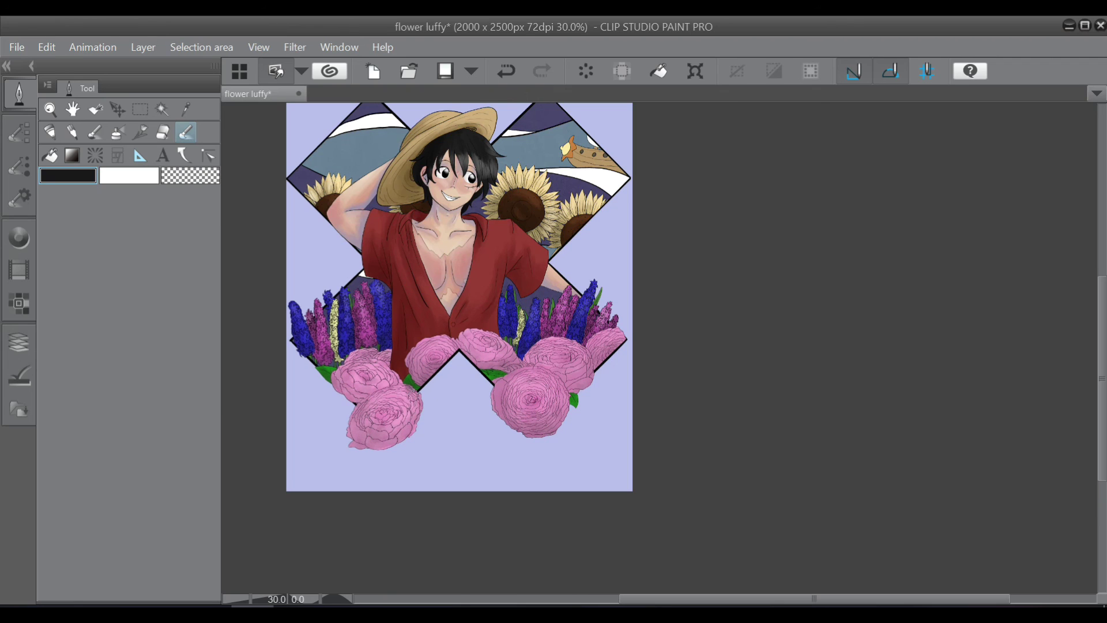
- Brush white highlights onto the petals of the pink flowers
left_click(19, 238)
left_click(94, 293)
left_click(19, 94)
left_click(95, 132)
mouse_move(359, 367)
left_mouse_down()
mouse_move(366, 354)
mouse_move(443, 342)
left_mouse_up()
left_click_drag(400, 399, 376, 403)
left_click_drag(490, 341, 504, 350)
left_click_drag(532, 389, 542, 395)
left_click_drag(545, 348, 577, 363)
- Blend the white highlights on the pink flowers and save the drawing
key("j")
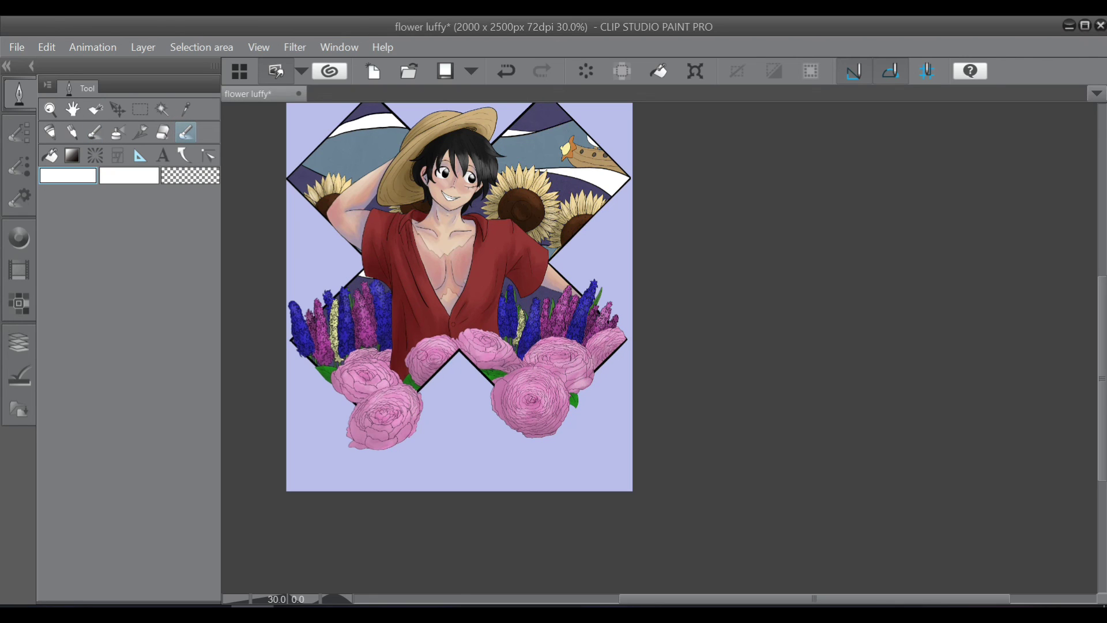
key("ctrl+s")
mouse_move(536, 350)
left_mouse_down()
mouse_move(489, 333)
mouse_move(519, 378)
left_mouse_up()
scroll(607, 335, "down", 3)
key("ctrl+s")
- Hide the lavender background layer, Layer 5
left_click(19, 342)
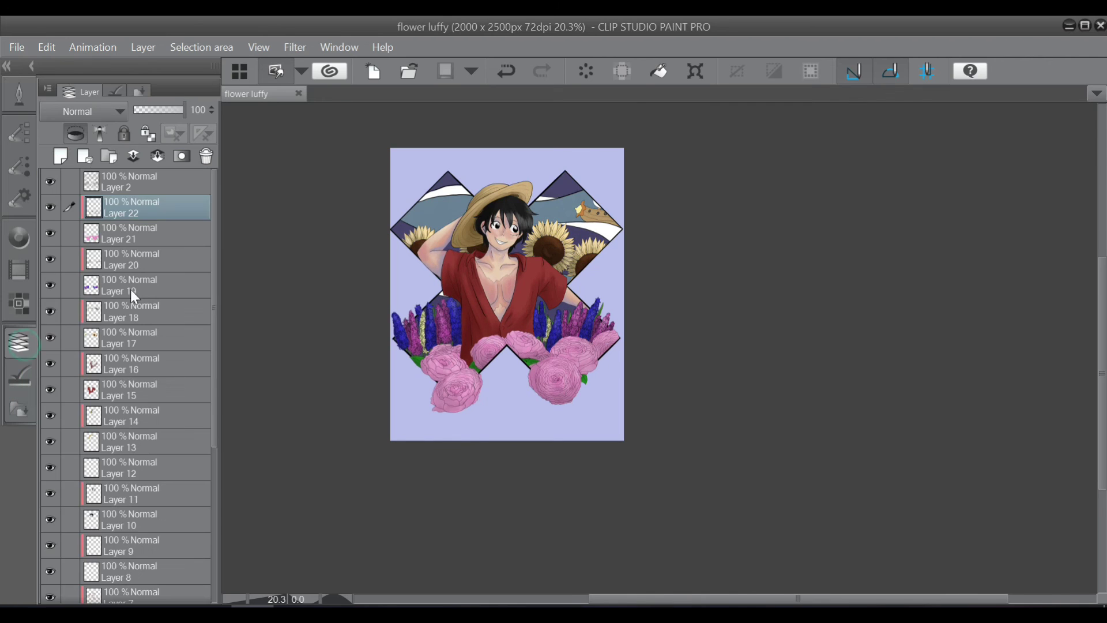
left_click(156, 390)
key("ctrl+z")
scroll(203, 437, "down", 5)
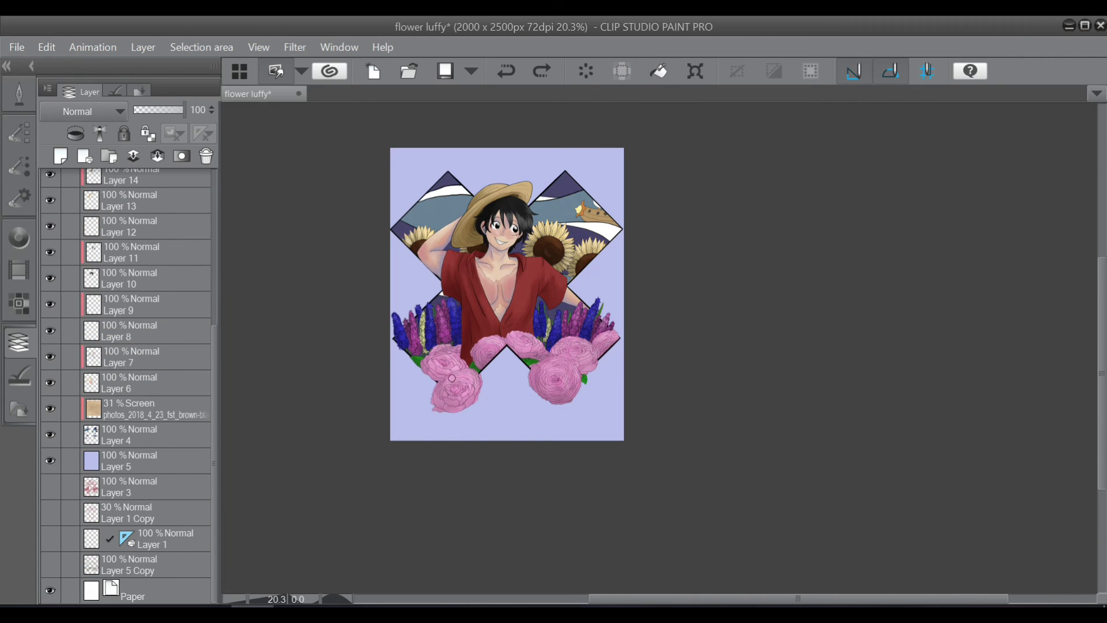
left_click(51, 461)
- Select the topmost line art layer and choose the Calligraphy pen
left_click_drag(214, 398, 199, 225)
left_click(174, 184)
left_click(19, 94)
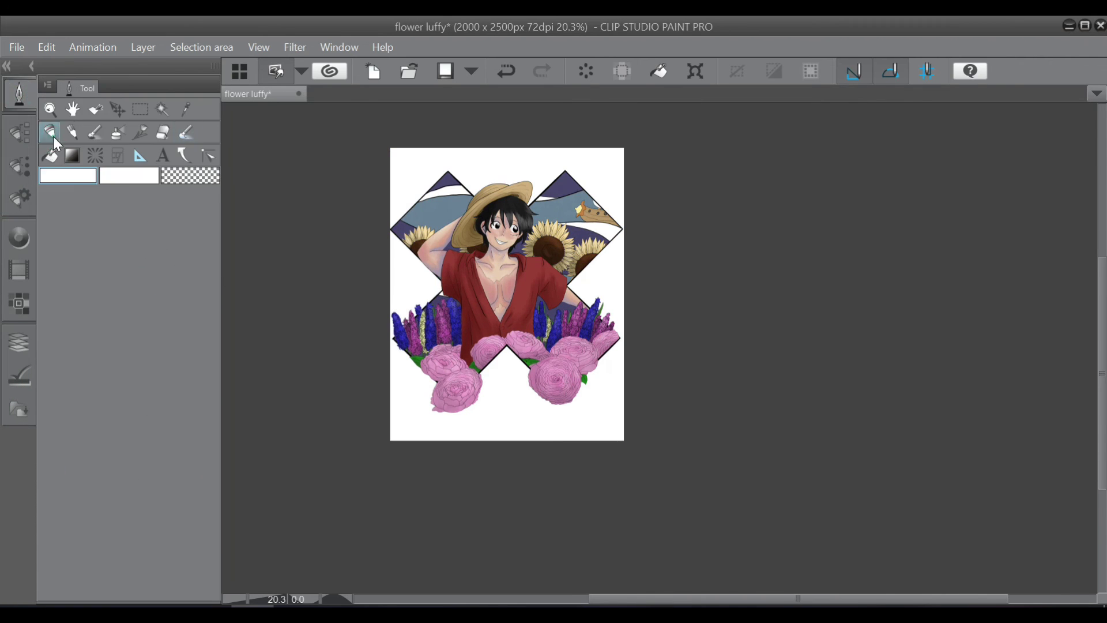
left_click(52, 135)
left_click(72, 111)
left_click(176, 266)
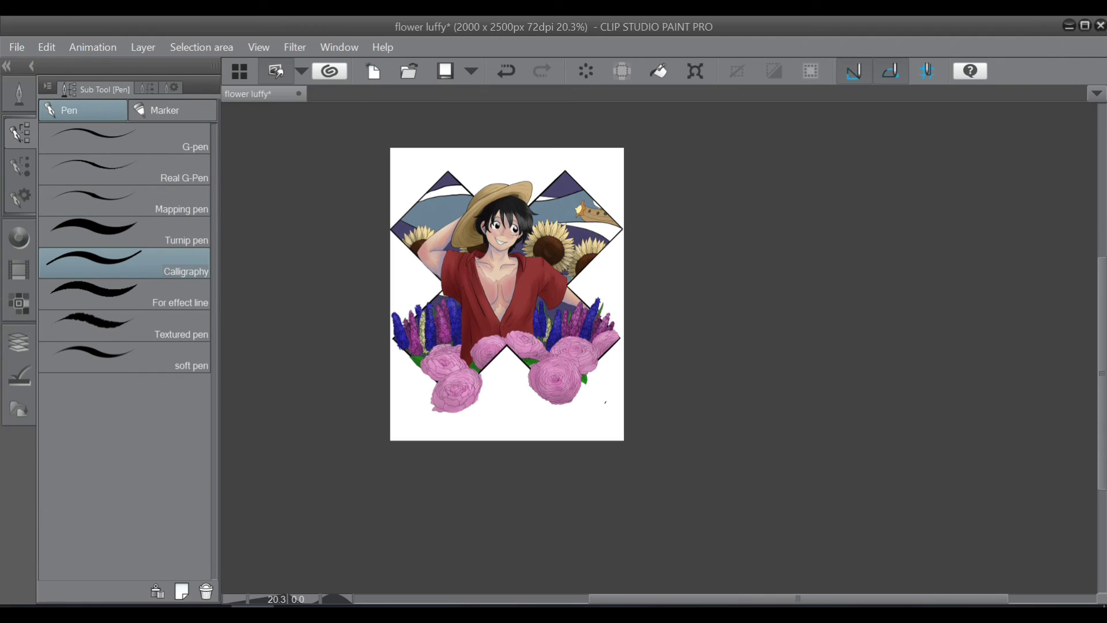